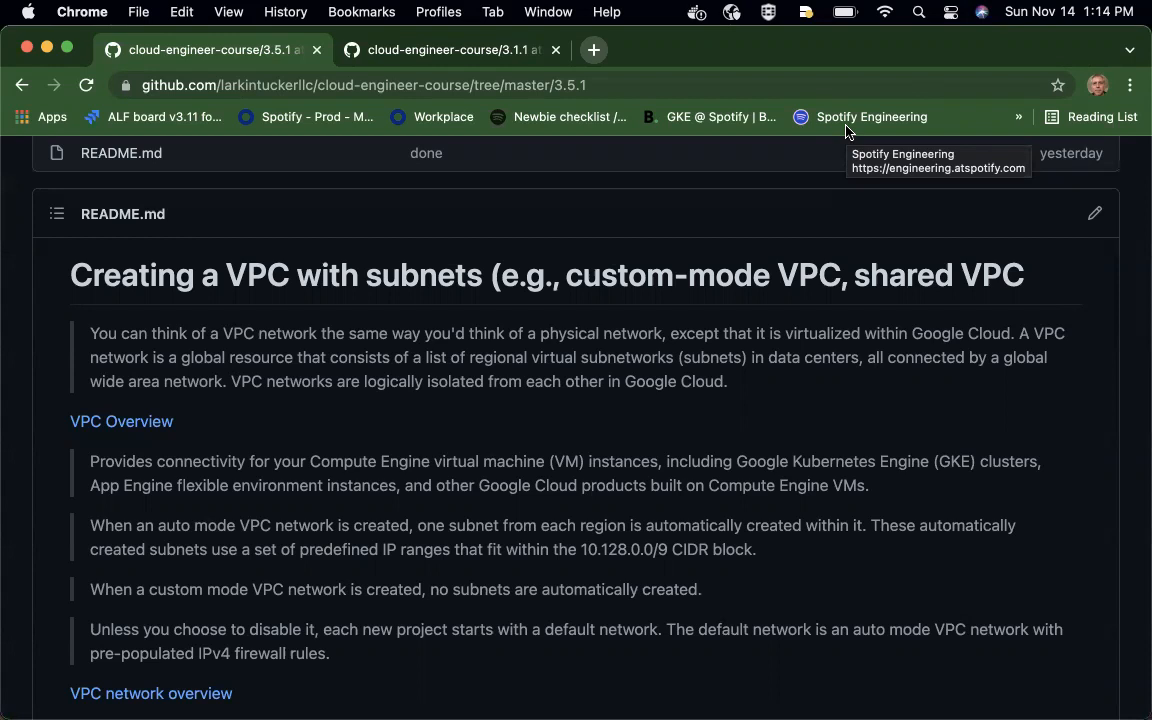
- Read the README section on creating a VPC with subnets, covering auto mode, custom mode and default networks
scroll(679, 401, "down", 1)
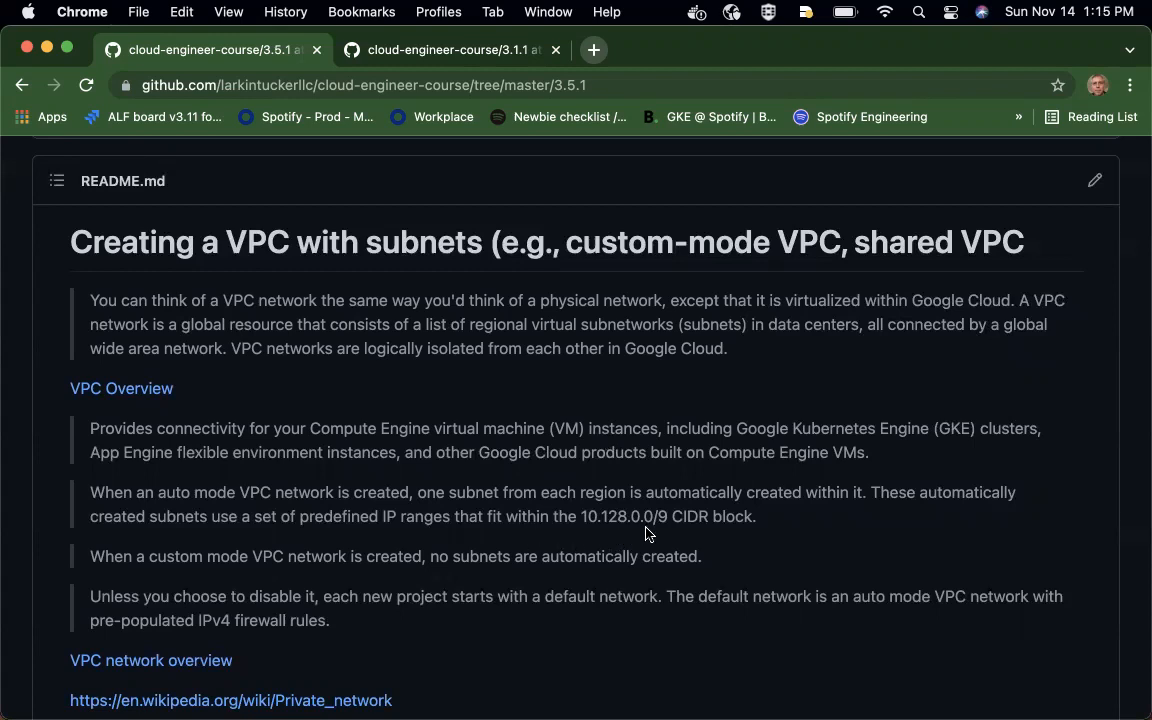
scroll(660, 534, "down", 2)
scroll(665, 532, "down", 3)
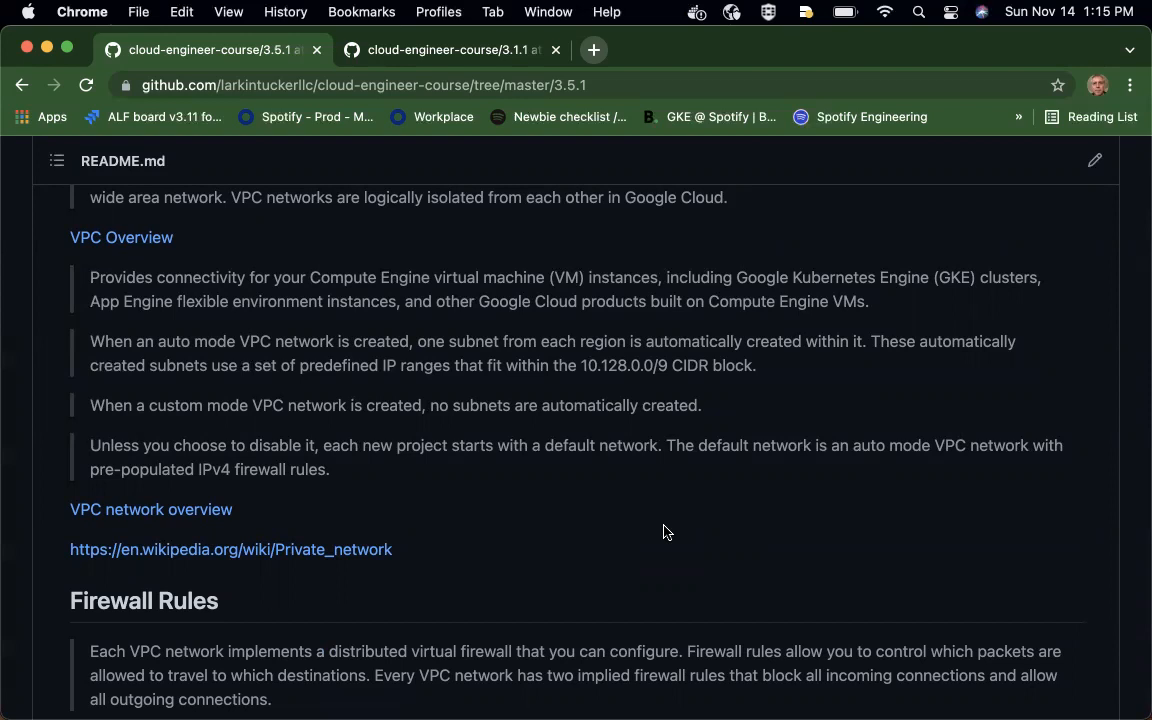
scroll(663, 531, "down", 2)
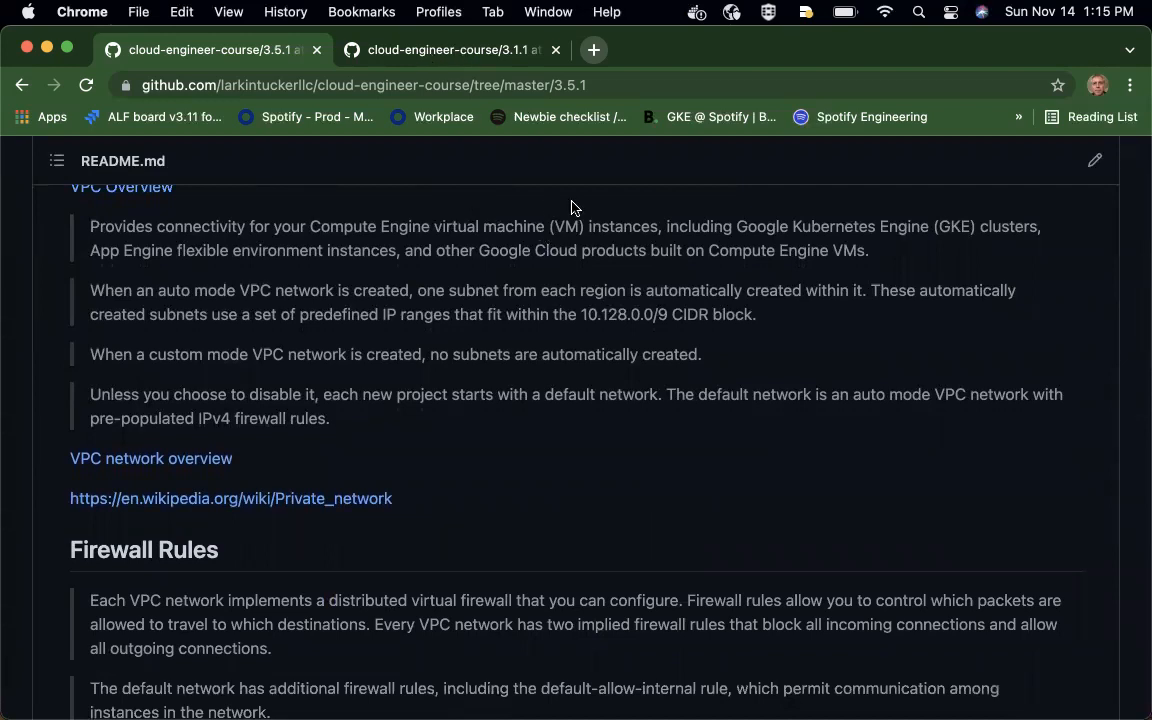
- Switch to the Google Cloud Platform console and open the VPC networks list for My First Project
left_click_drag(1012, 53, 1010, 123)
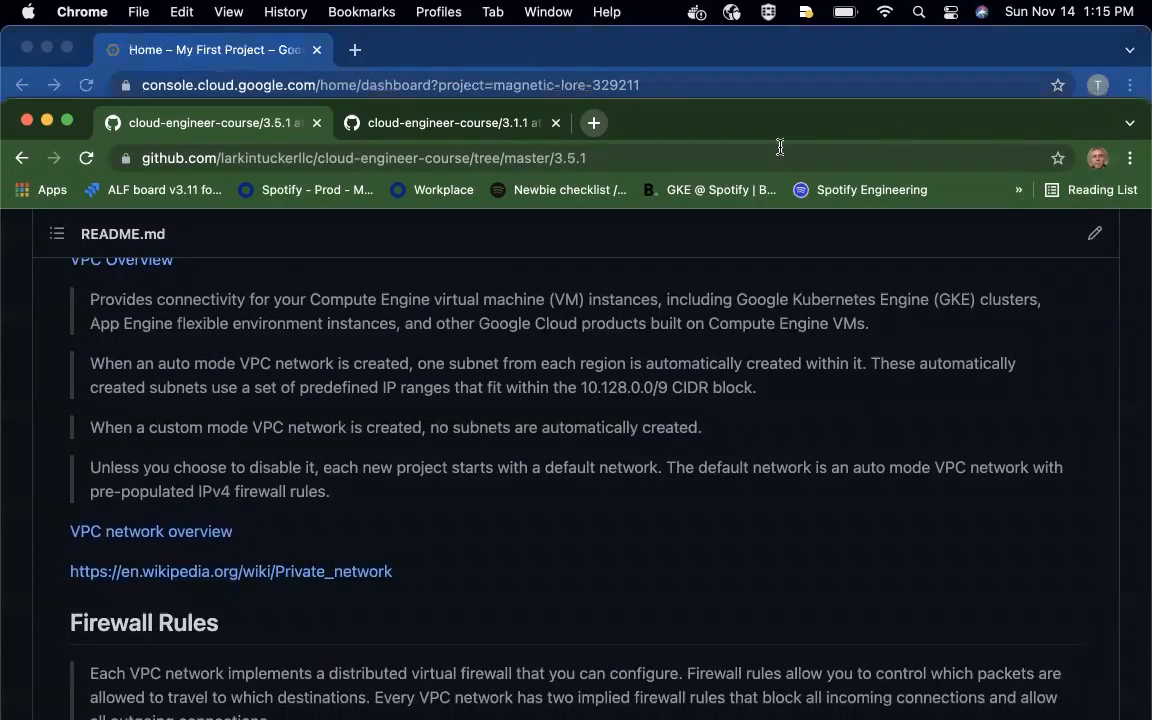
left_click(965, 36)
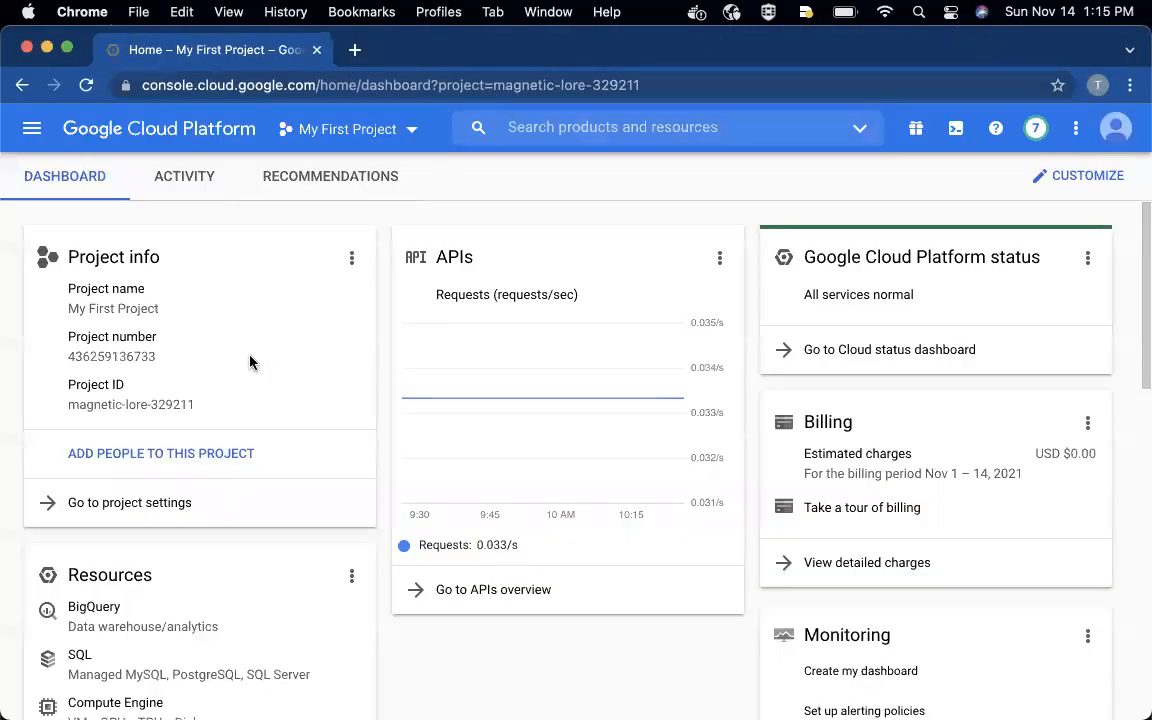
left_click(29, 135)
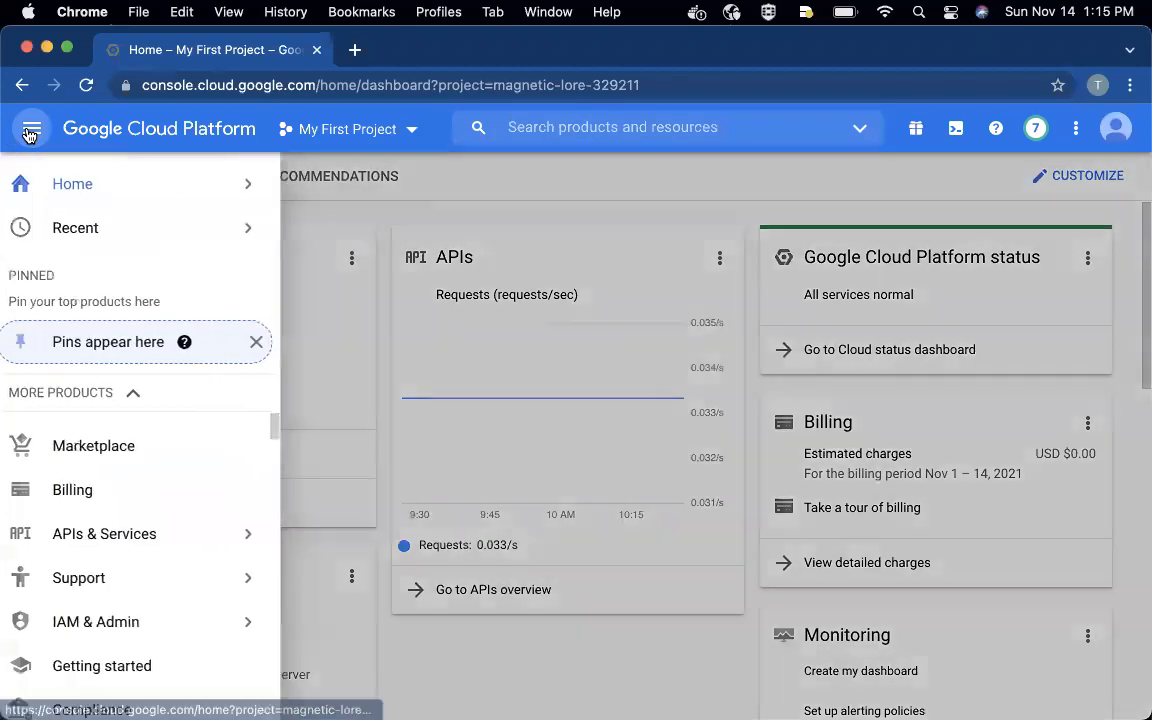
scroll(110, 571, "down", 5)
scroll(110, 571, "down", 10)
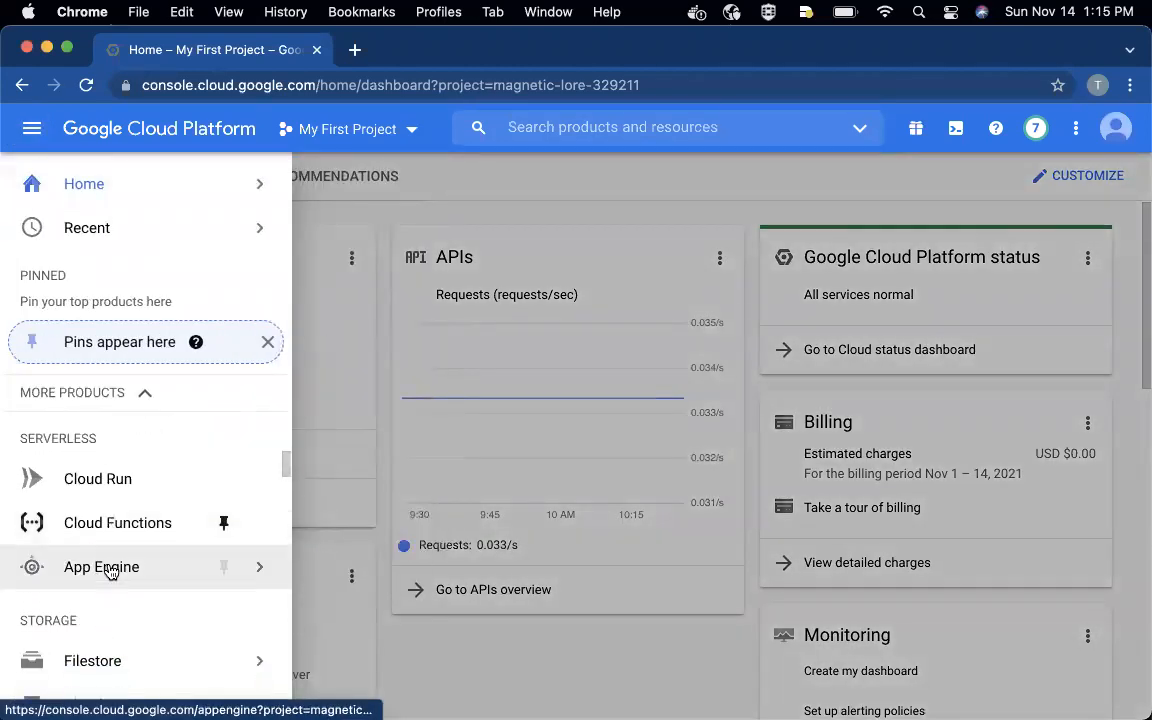
scroll(110, 571, "down", 8)
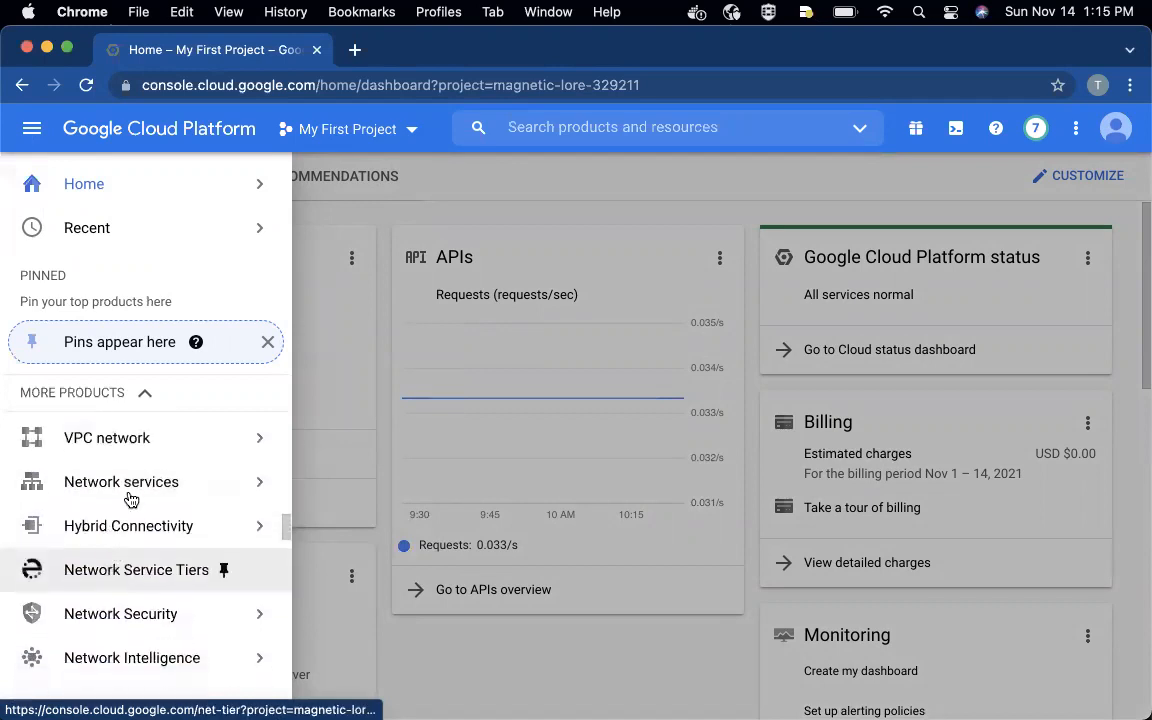
mouse_move(149, 455)
left_click(376, 166)
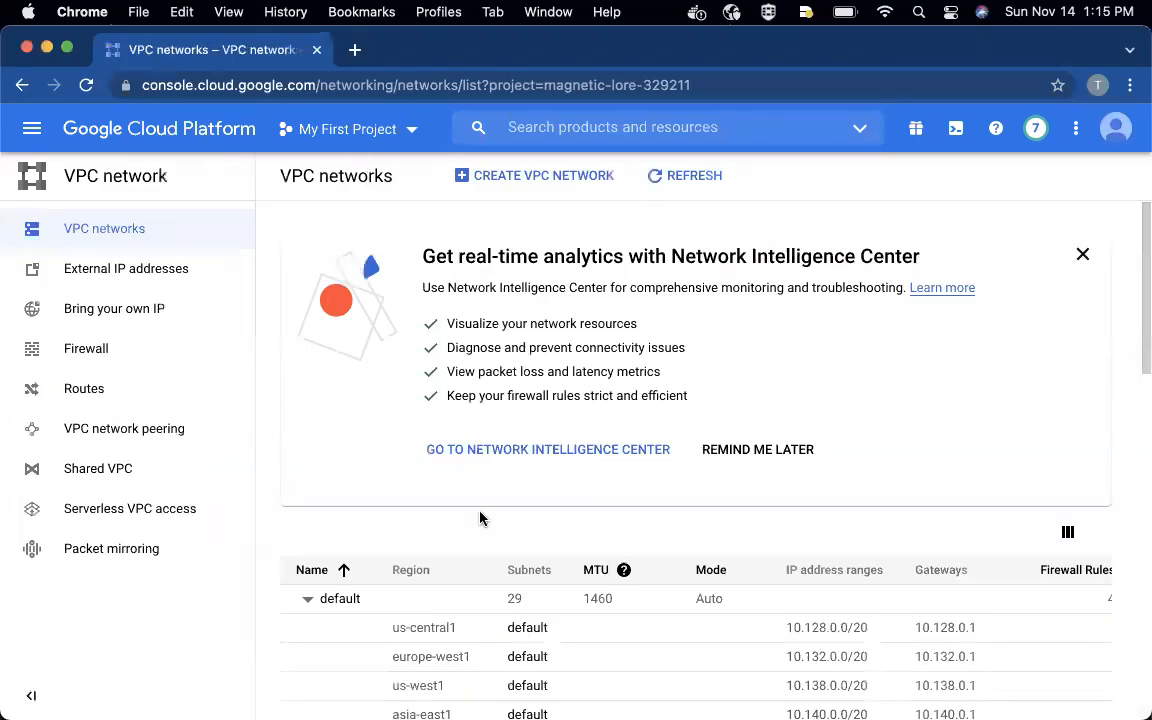
- Examine the default network's regional subnets with their IP address ranges and gateways
scroll(476, 635, "down", 2)
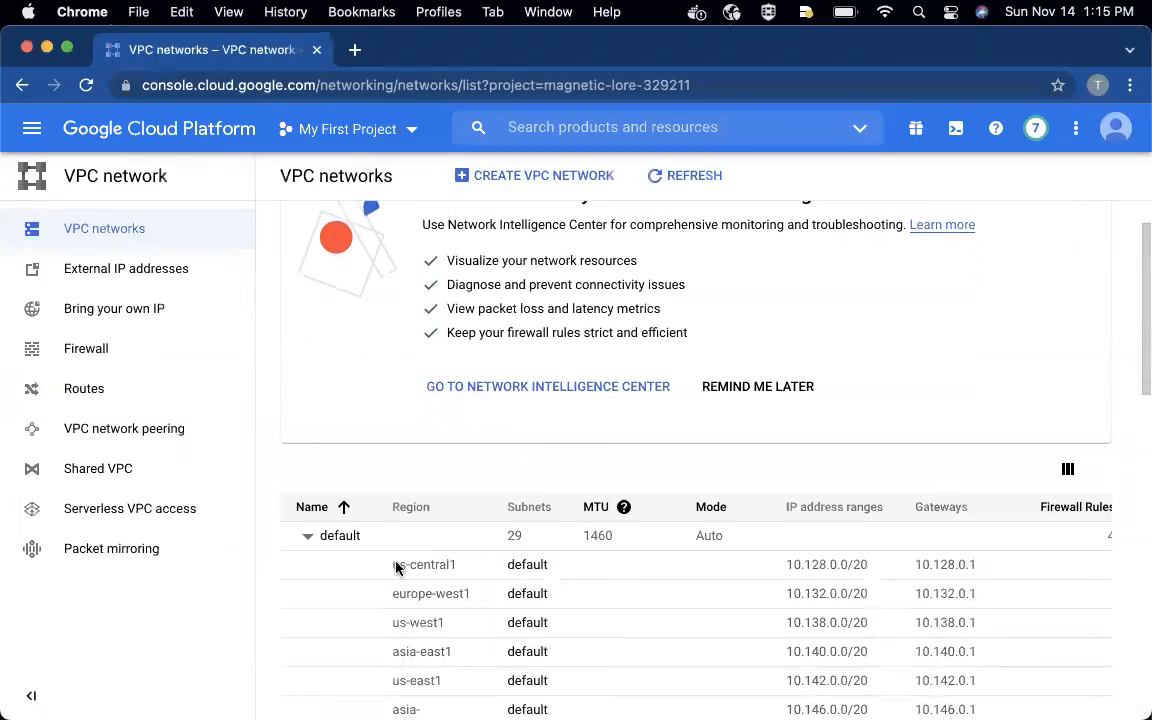
left_click(308, 538)
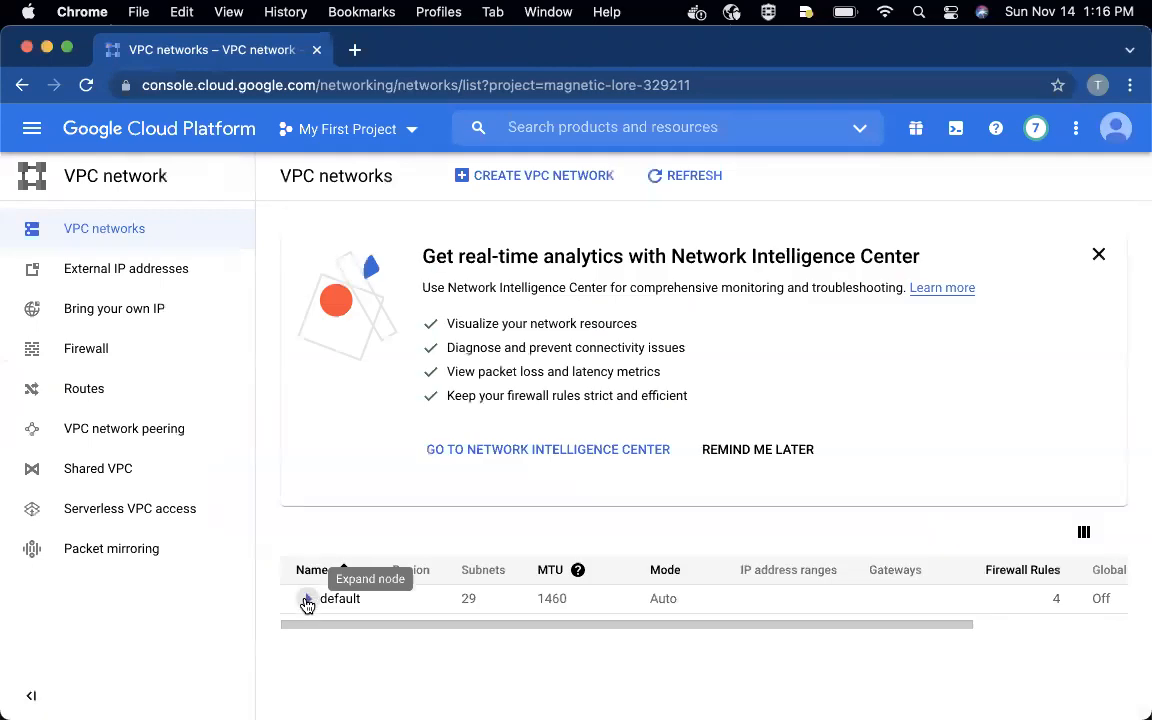
left_click(306, 600)
scroll(404, 609, "down", 5)
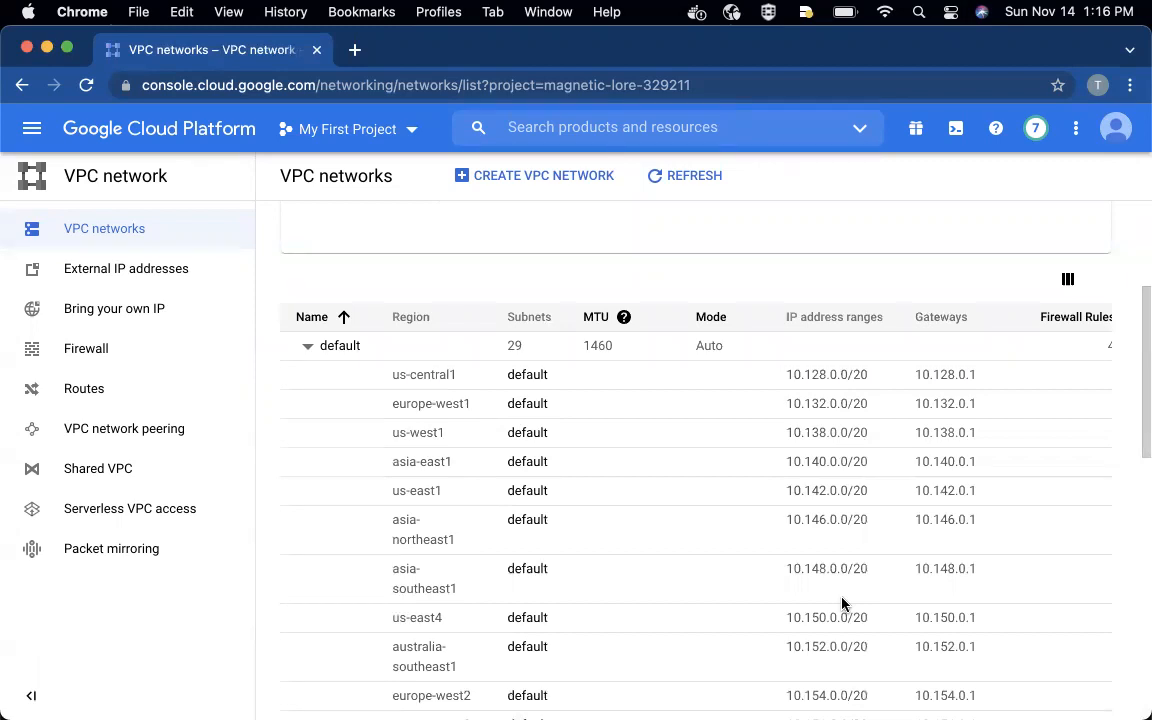
scroll(842, 603, "down", 2)
scroll(842, 598, "down", 10)
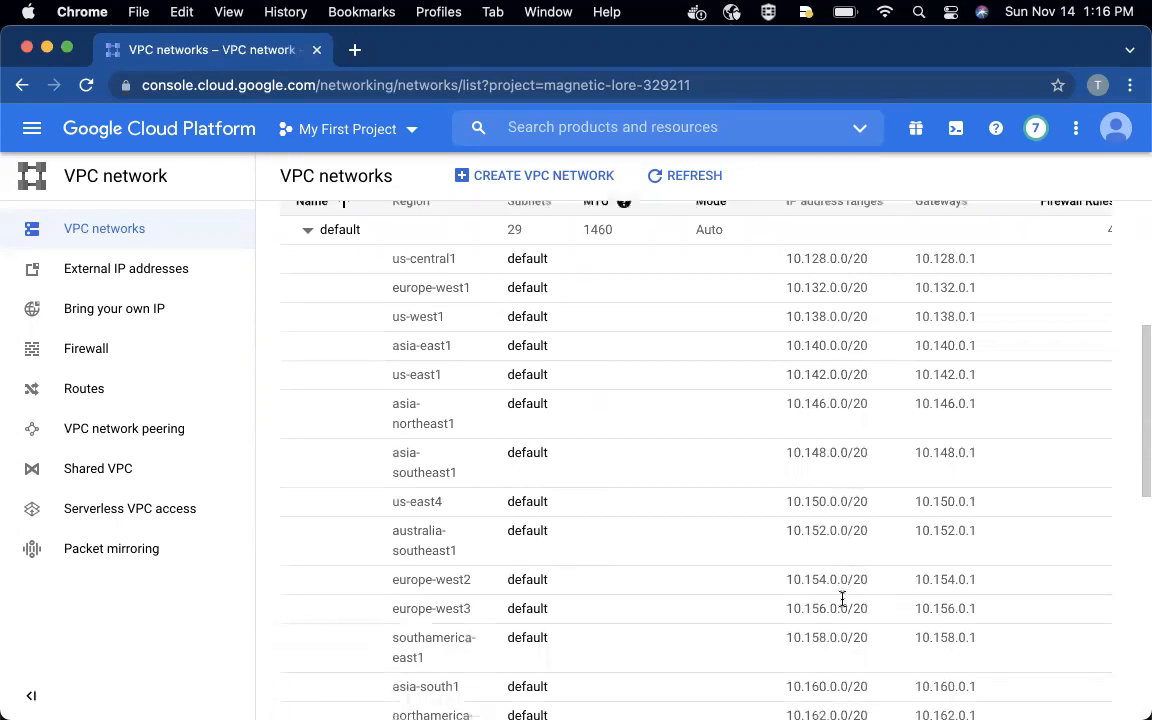
scroll(842, 600, "down", 4)
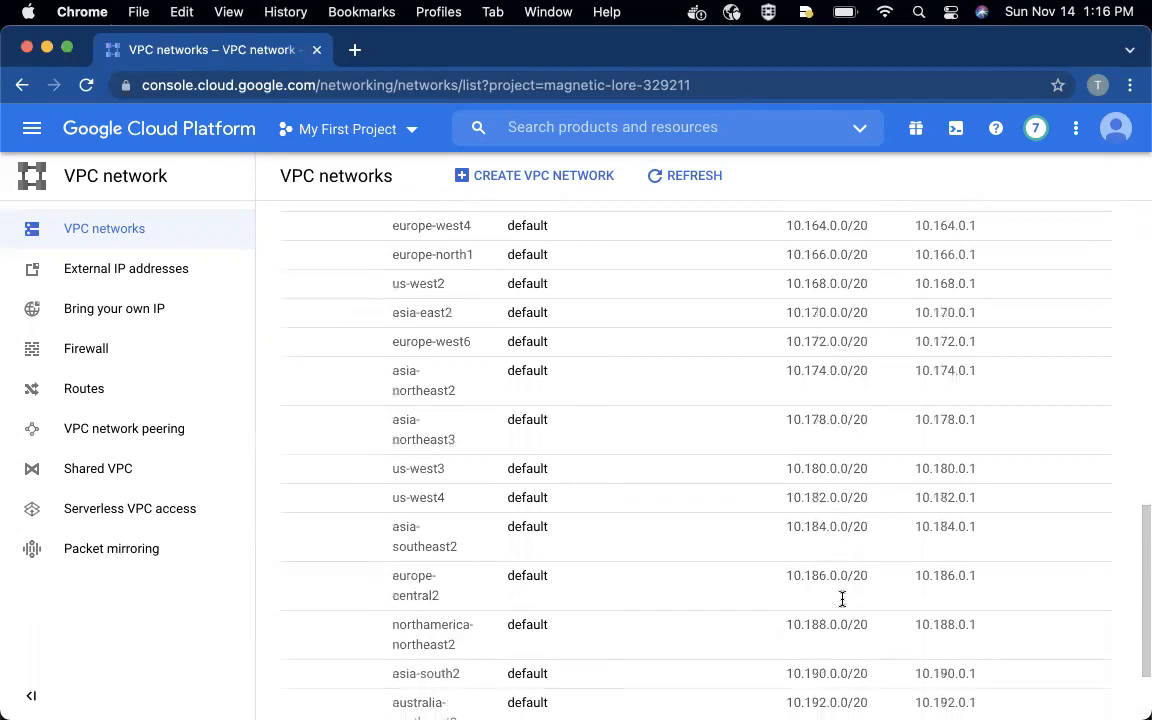
scroll(842, 603, "up", 10)
scroll(842, 603, "up", 10)
scroll(842, 603, "down", 4)
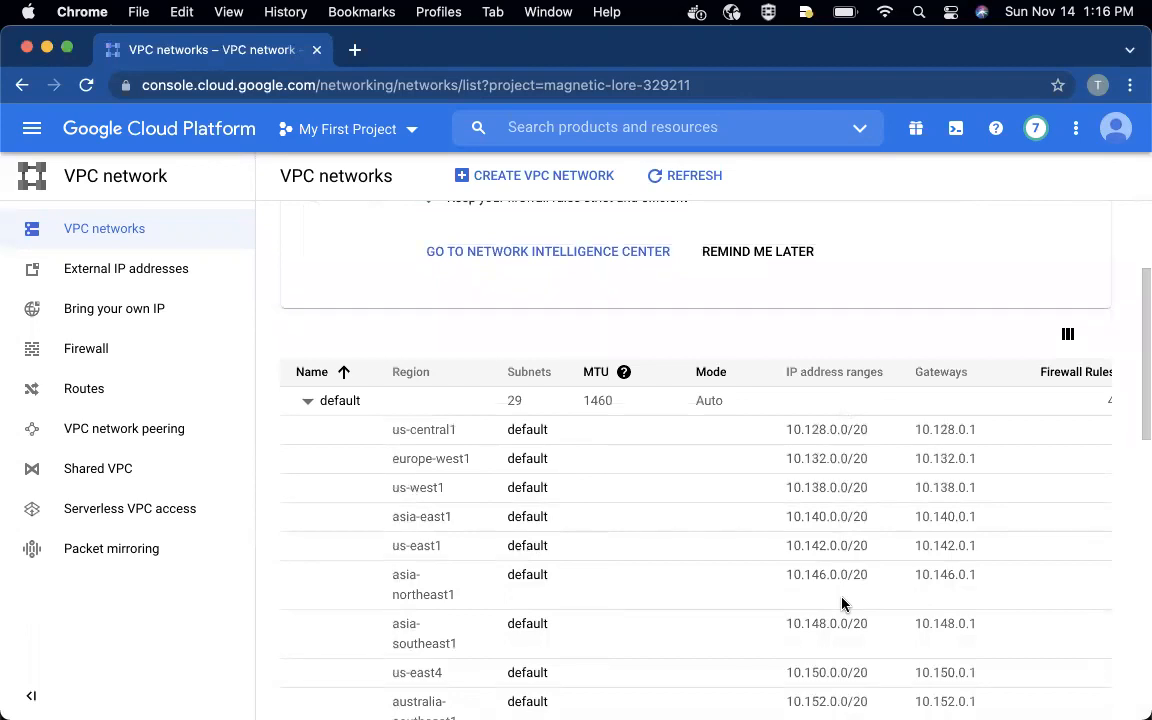
scroll(842, 603, "up", 4)
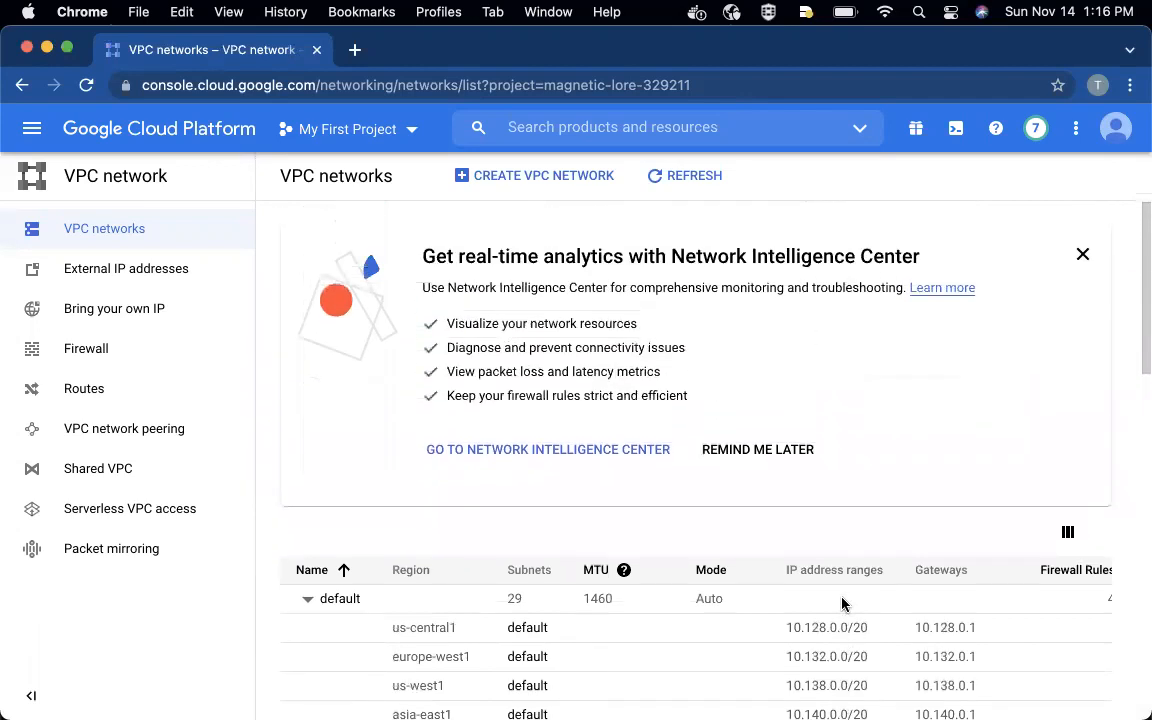
- Open the default VPC network's details and show its firewall rules
left_click(340, 600)
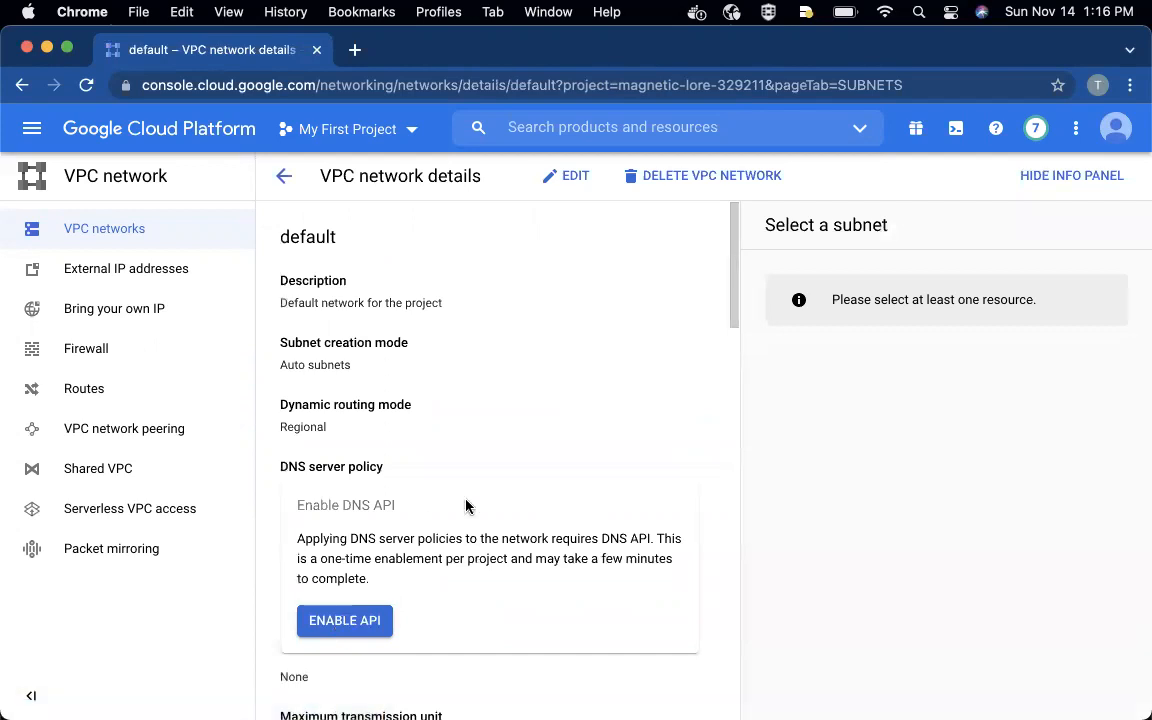
scroll(465, 507, "down", 5)
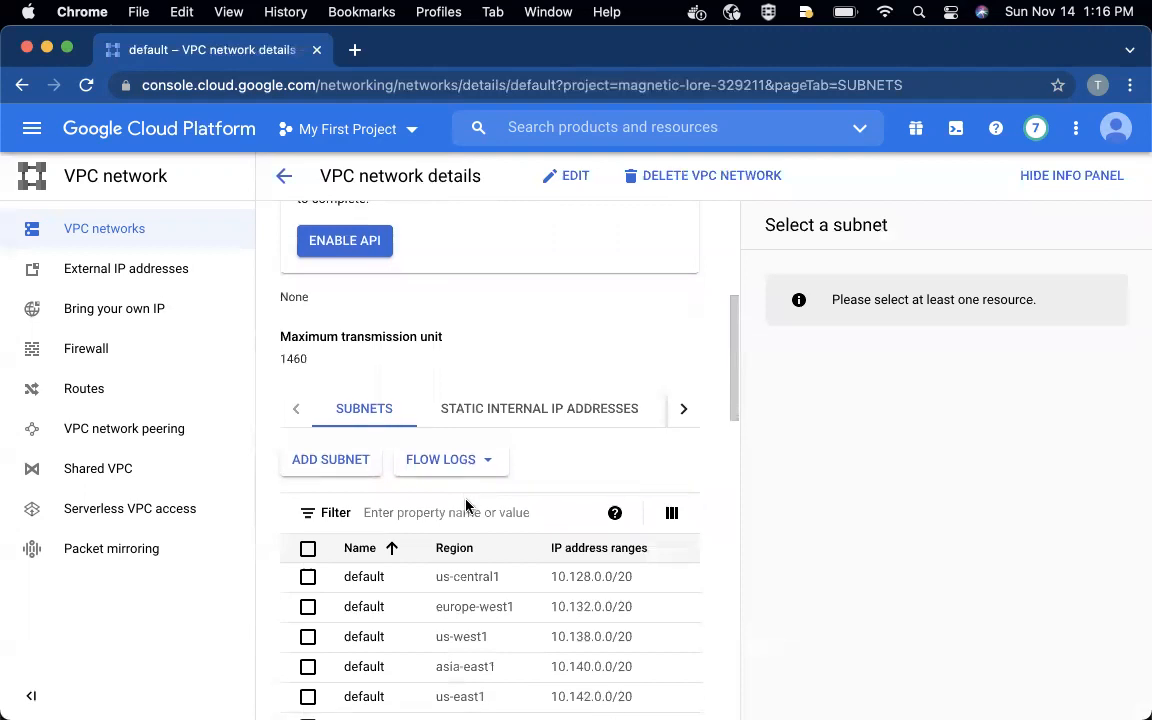
left_click(685, 409)
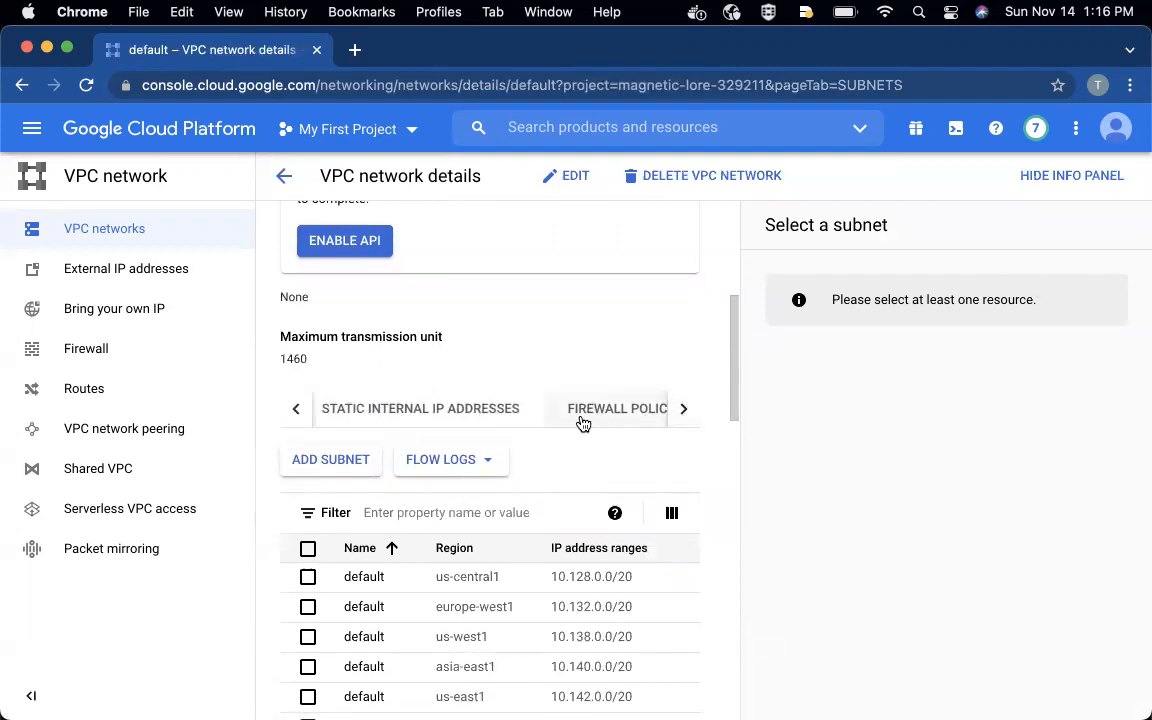
left_click(684, 411)
left_click(642, 410)
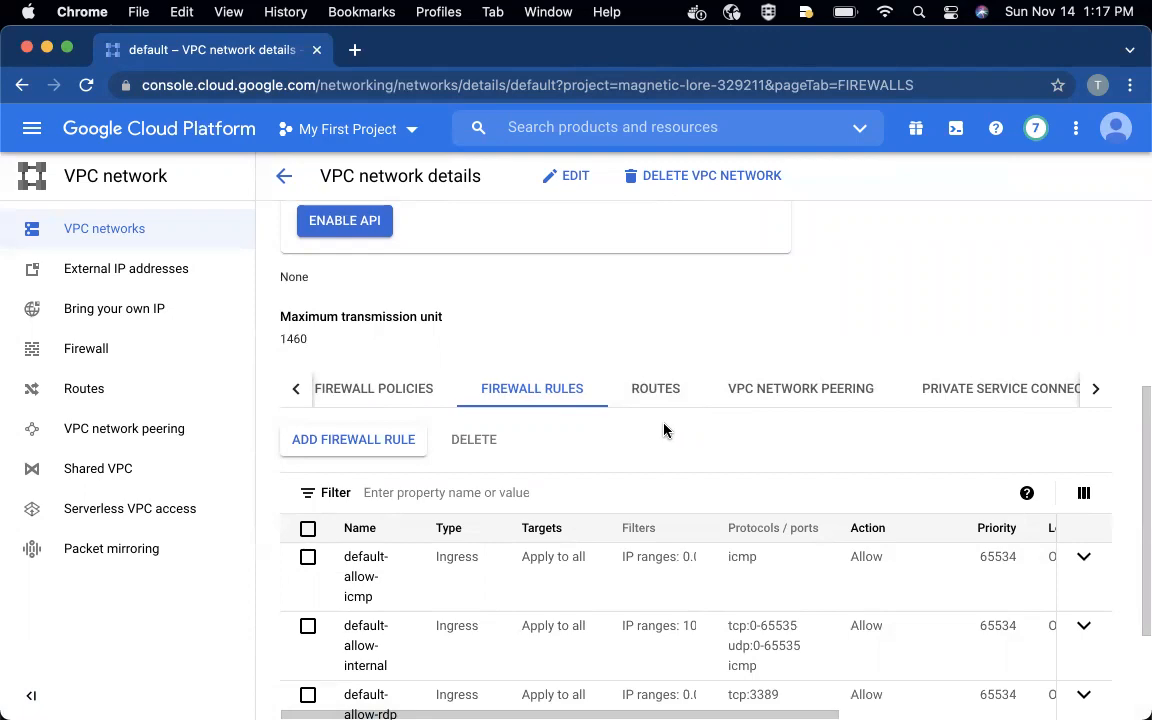
- Switch to the GitHub README and read the Firewall Rules section on implied egress and ingress rules and the default network's pre-populated rules
key("ctrl+Up")
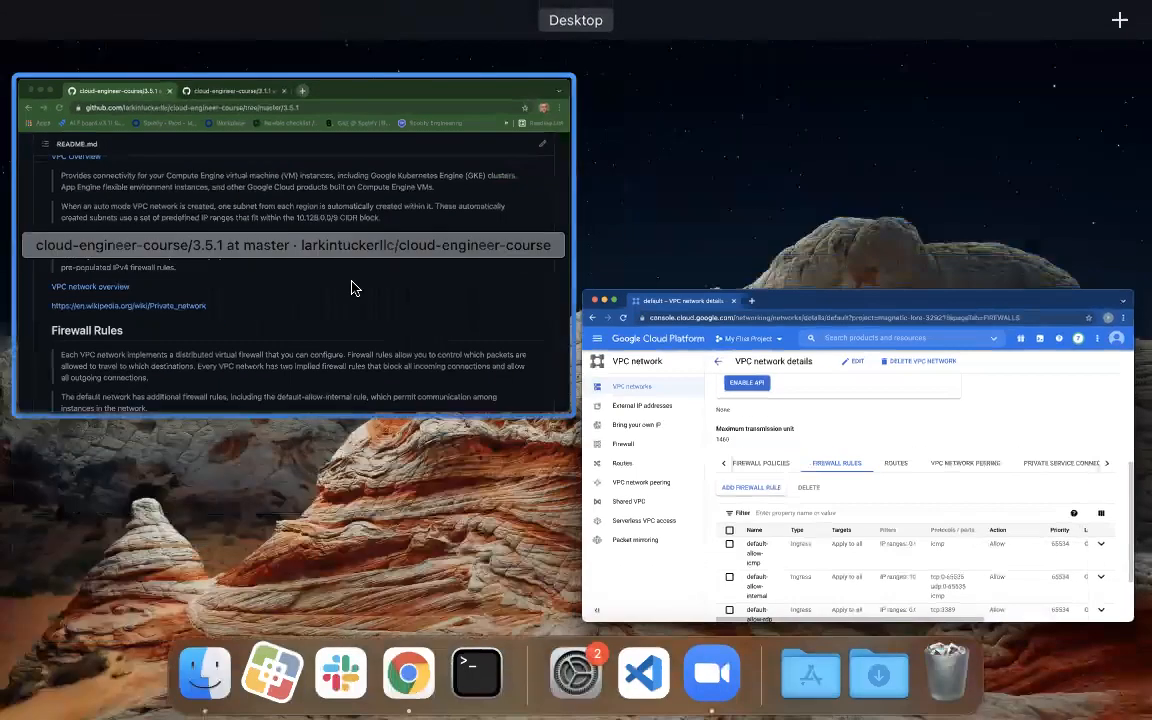
left_click(350, 281)
scroll(441, 279, "down", 5)
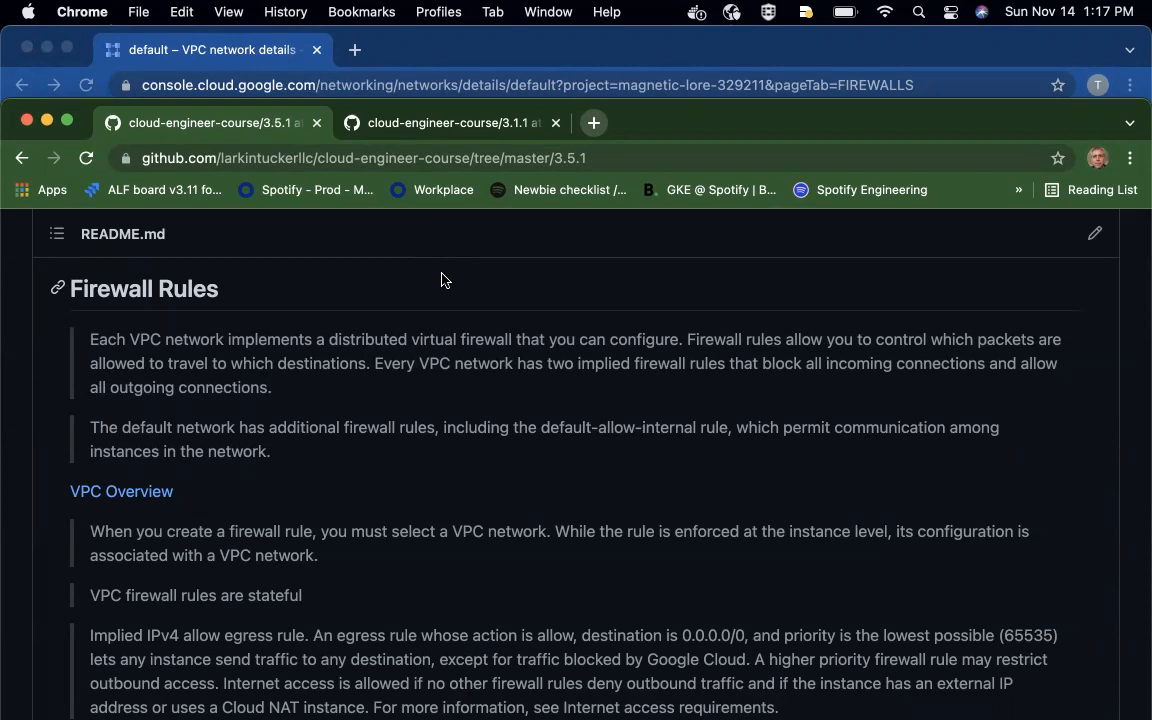
scroll(442, 280, "down", 1)
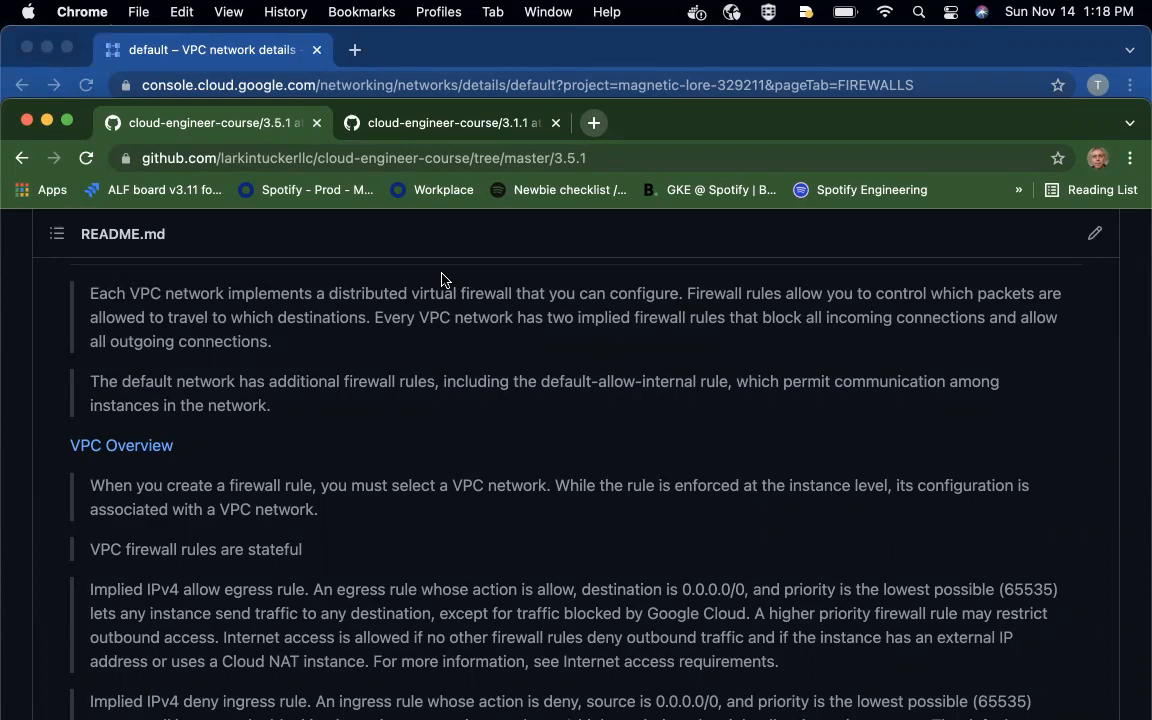
scroll(442, 279, "down", 9)
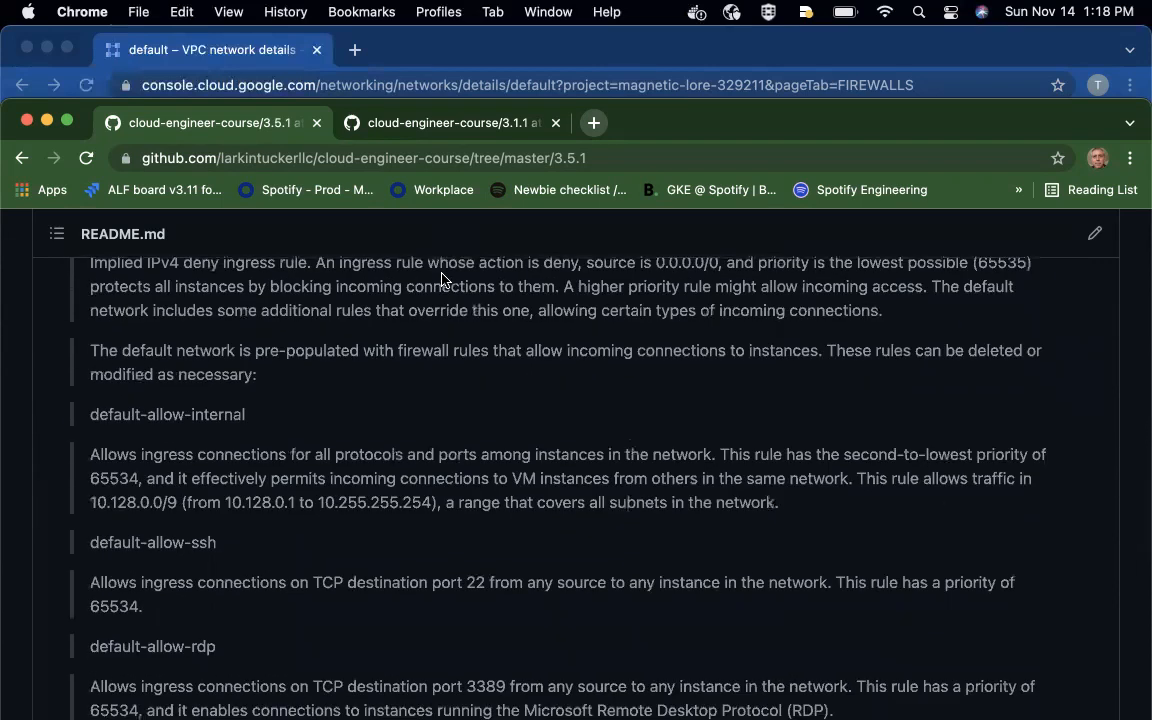
scroll(442, 279, "up", 1)
scroll(442, 276, "up", 2)
scroll(442, 279, "up", 1)
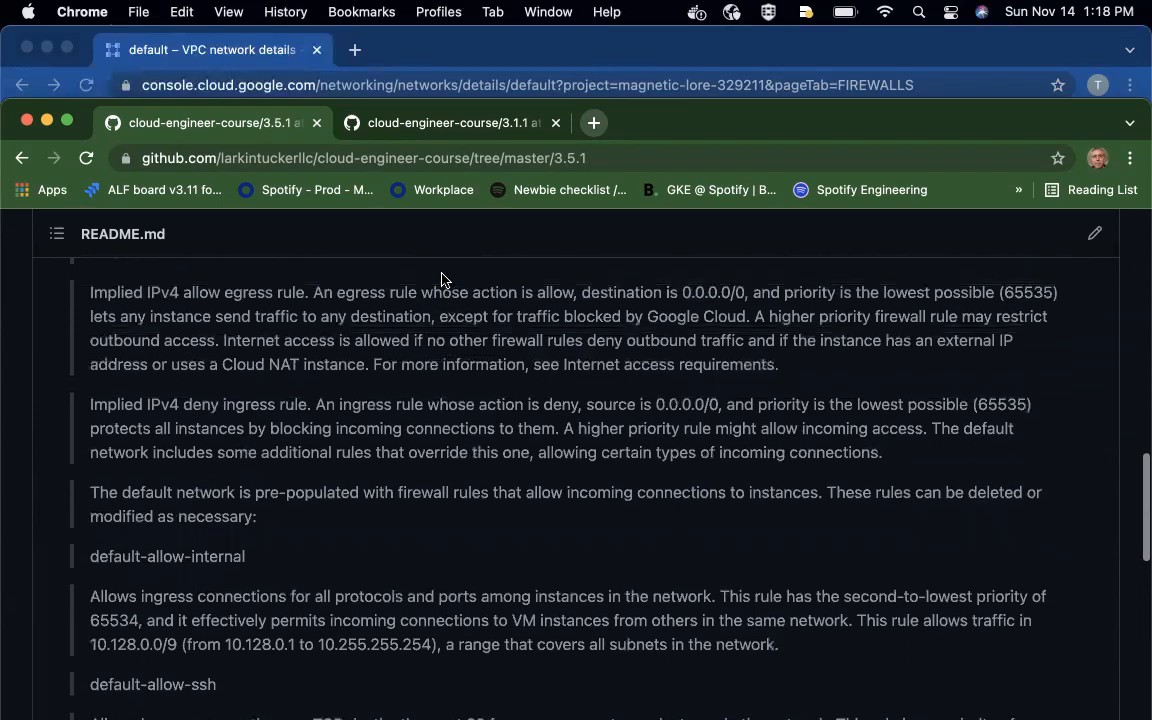
left_click_drag(257, 293, 338, 294)
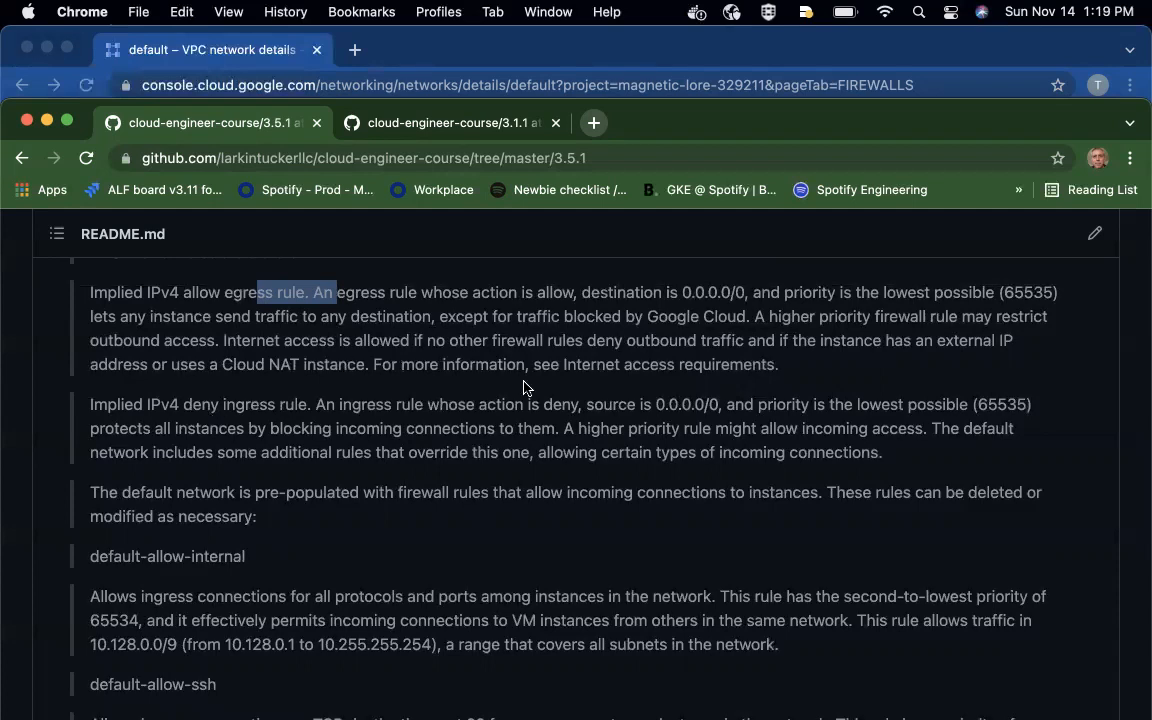
left_click_drag(885, 292, 1014, 291)
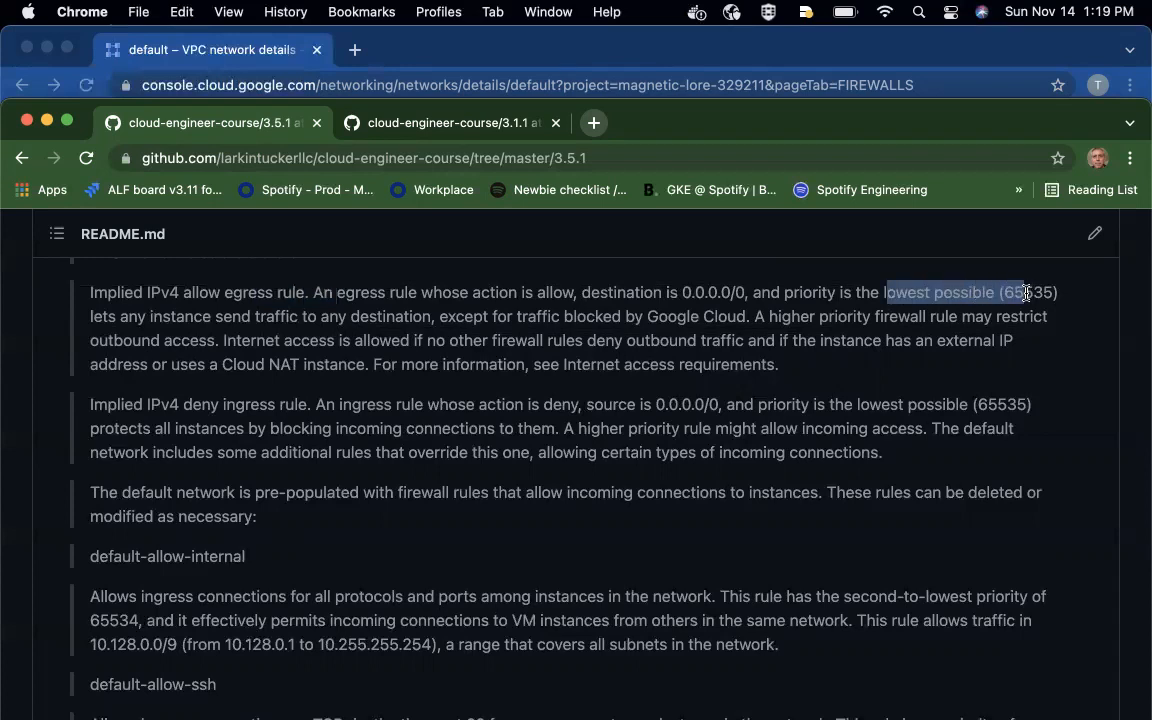
left_click(858, 404)
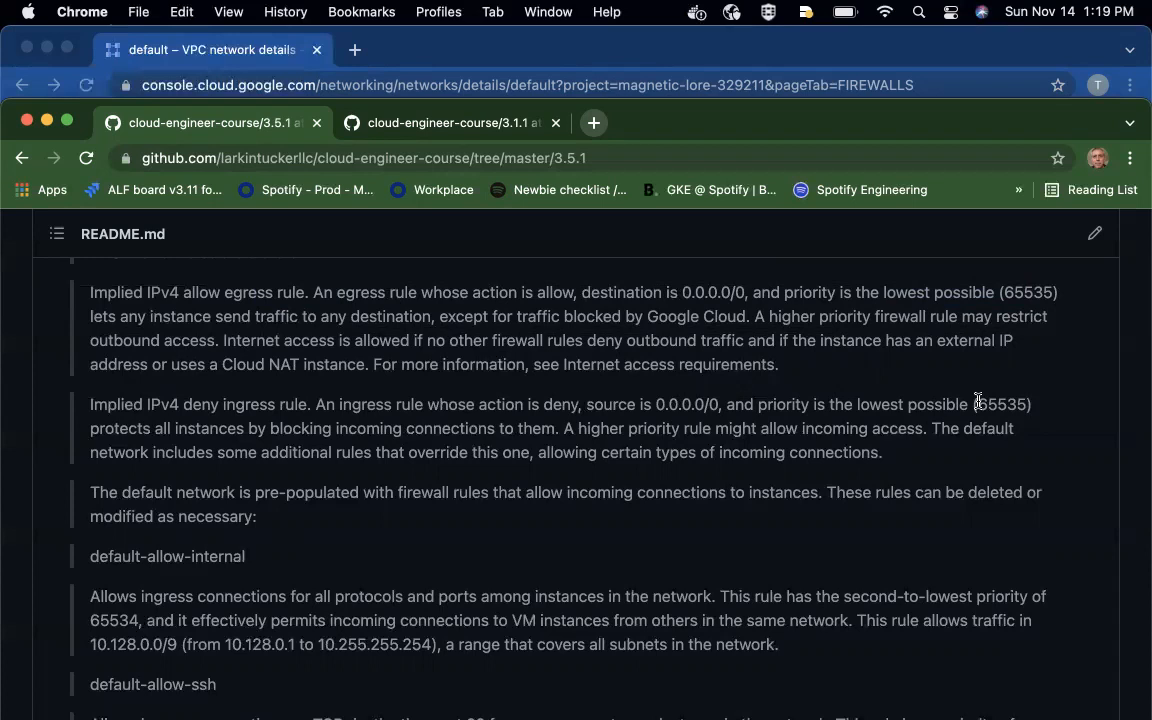
scroll(978, 401, "down", 2)
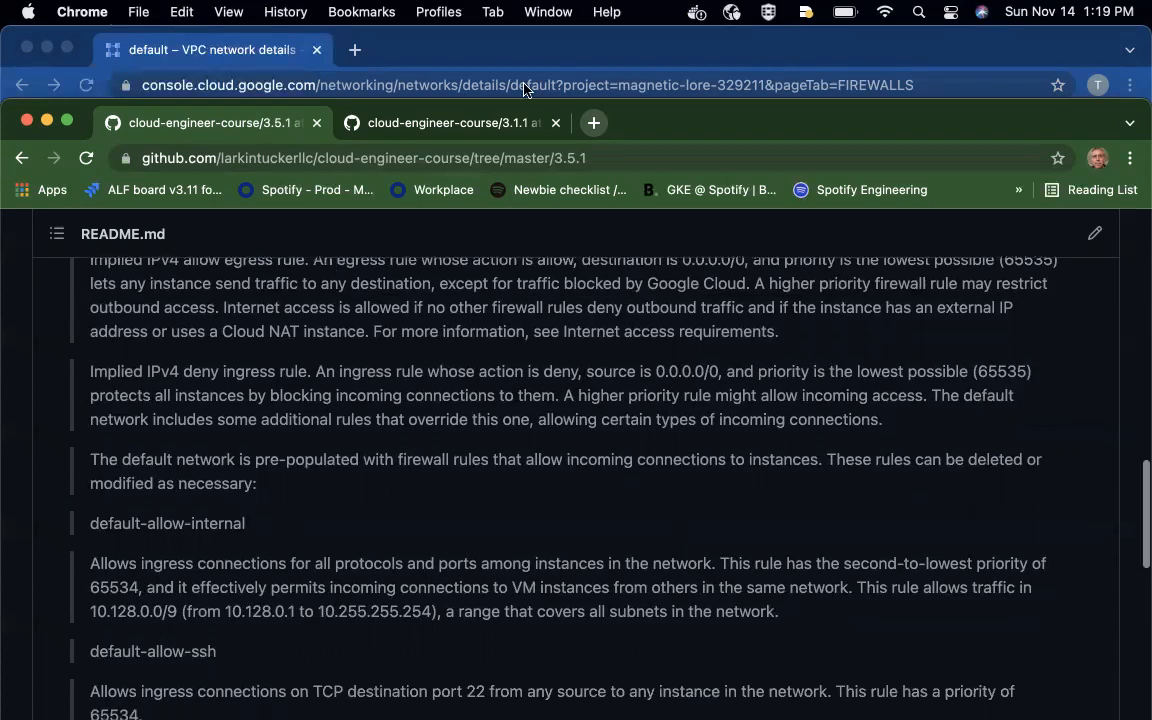
- Switch back to the Google Cloud Platform console and examine the default network's firewall rules, including their IP ranges, protocols and priorities
left_click(1002, 56)
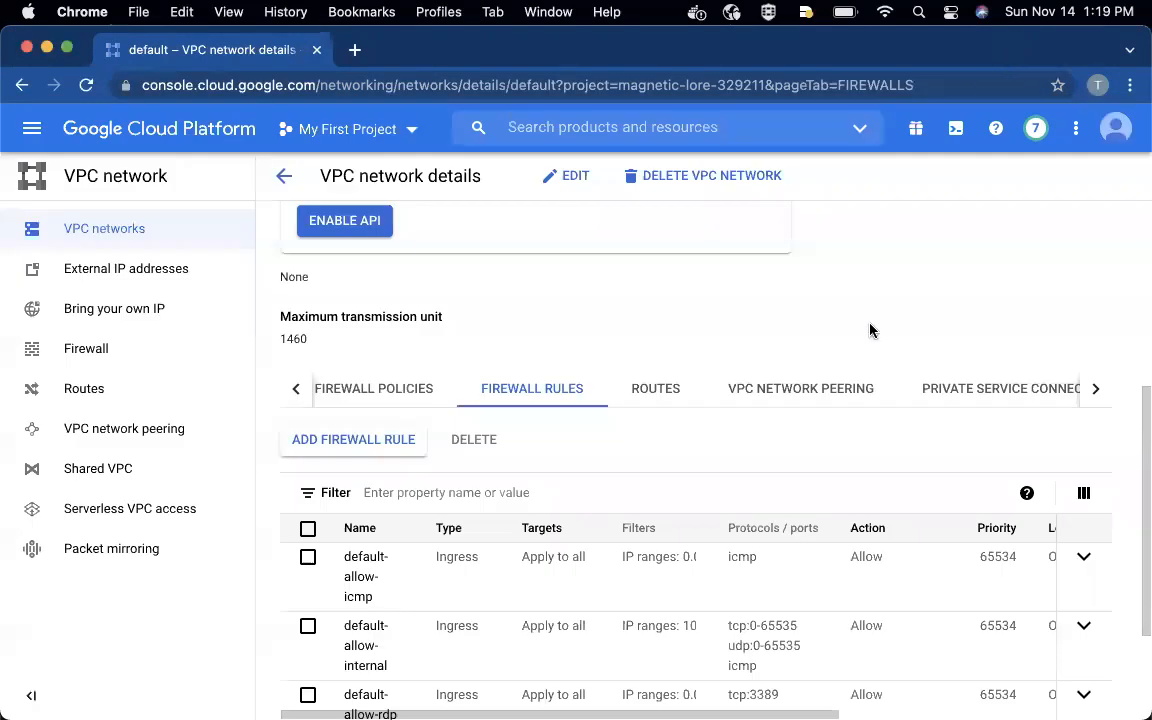
scroll(754, 503, "down", 3)
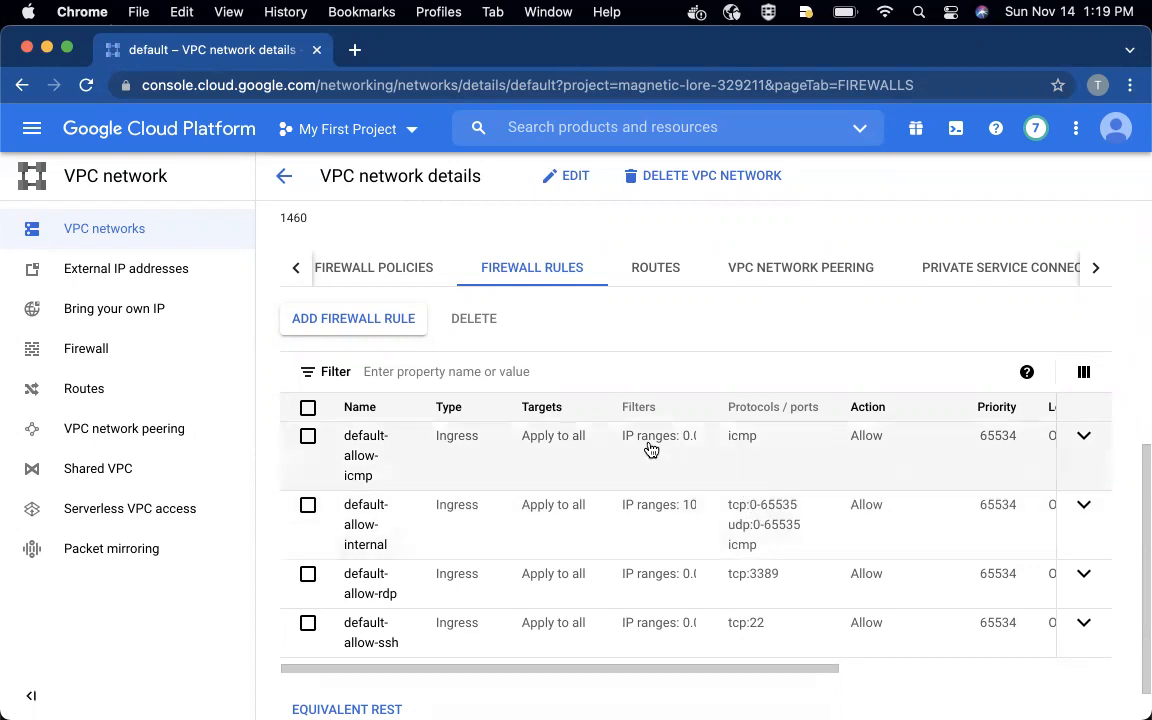
scroll(482, 487, "down", 1)
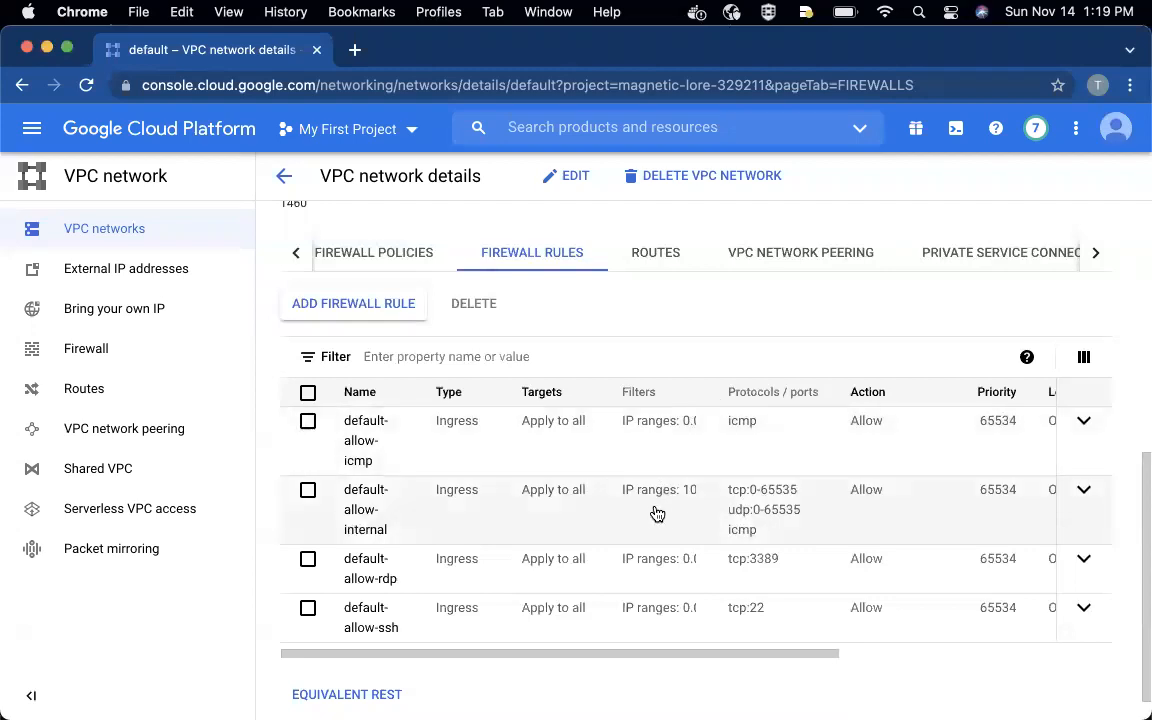
- Return from the default network's details to the VPC networks list
left_click(278, 179)
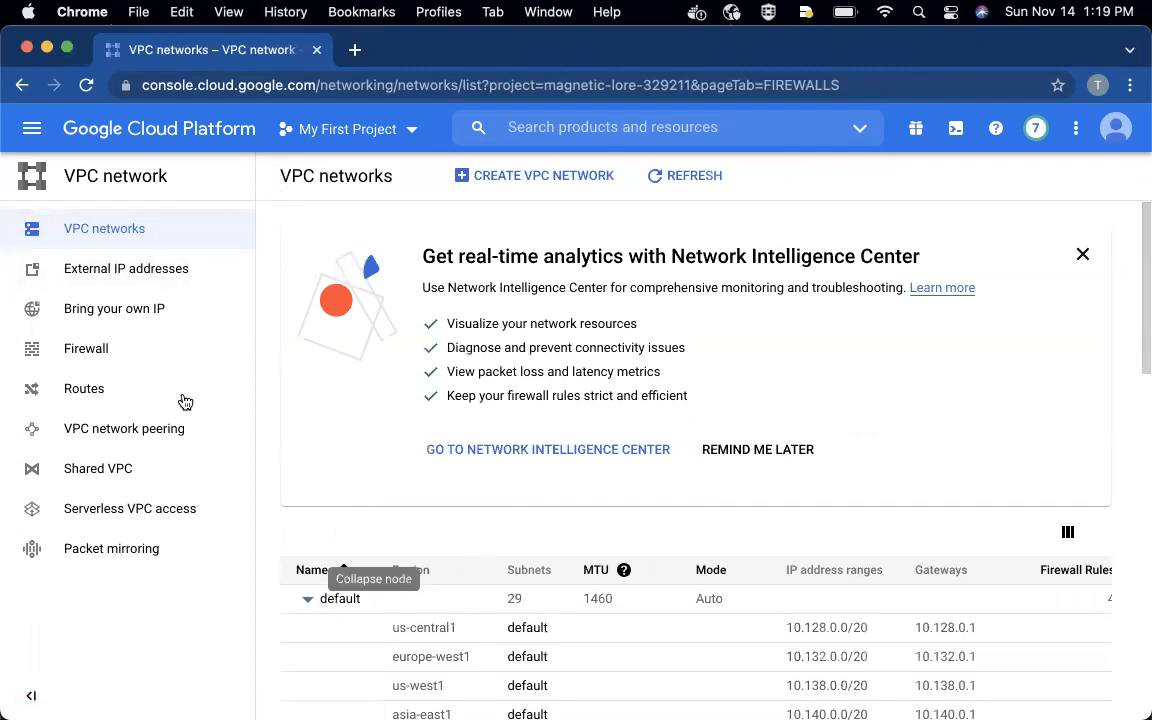
left_click(18, 145)
left_click(18, 147)
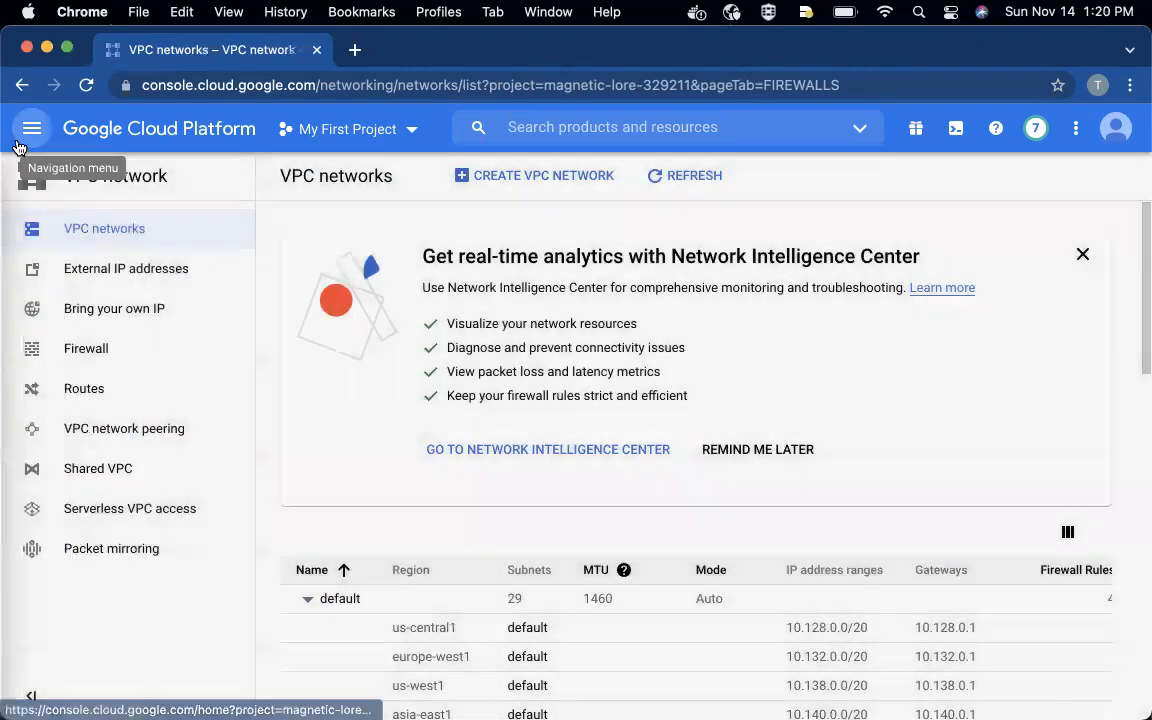
scroll(571, 651, "down", 1)
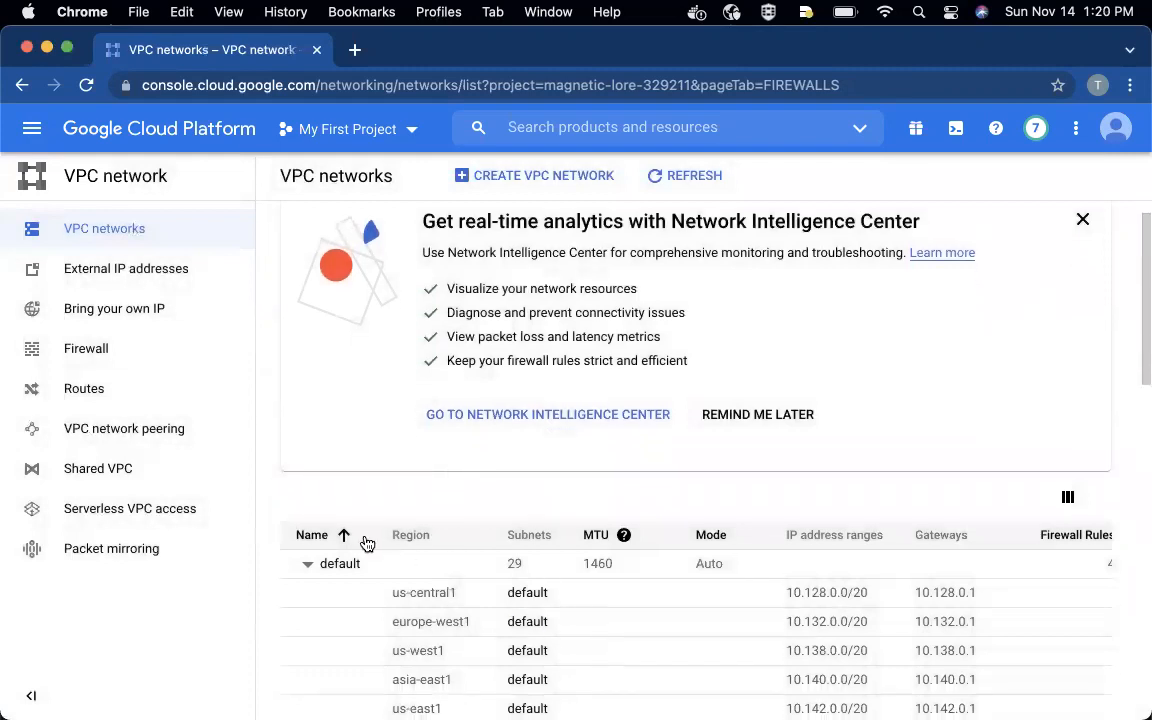
- Open the default VPC network's details again and show its list of firewall rules
left_click(341, 563)
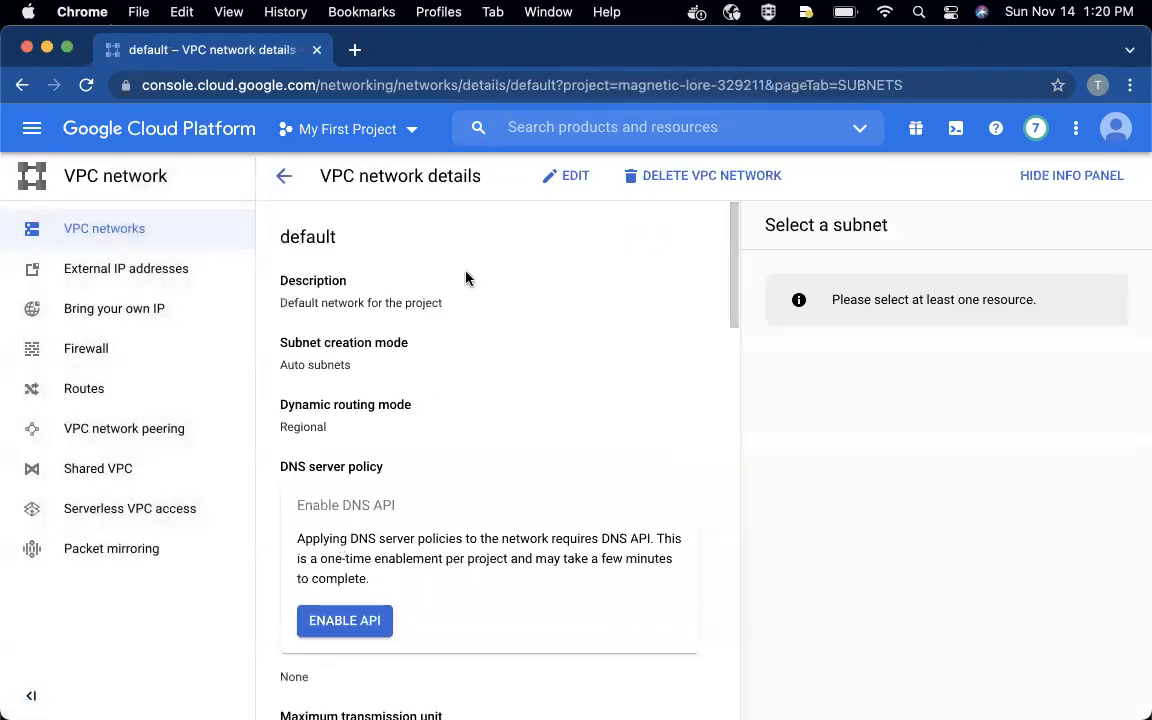
scroll(537, 391, "down", 5)
left_click(684, 553)
left_click(684, 553)
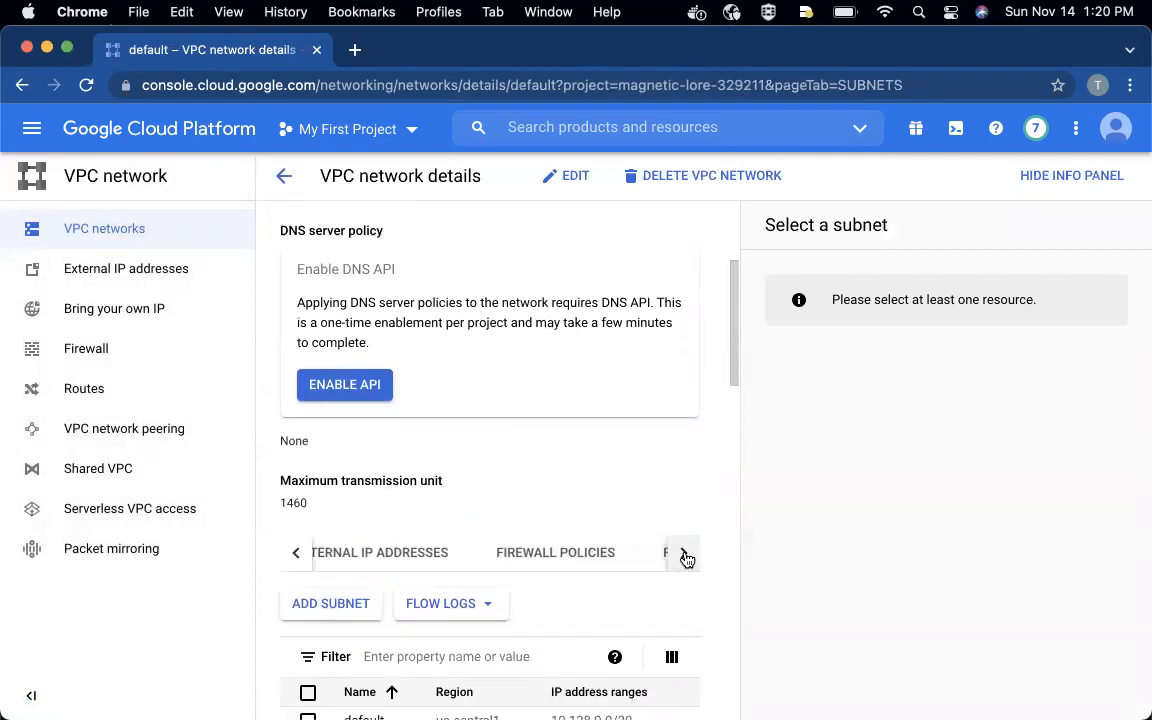
left_click(622, 551)
scroll(624, 555, "down", 5)
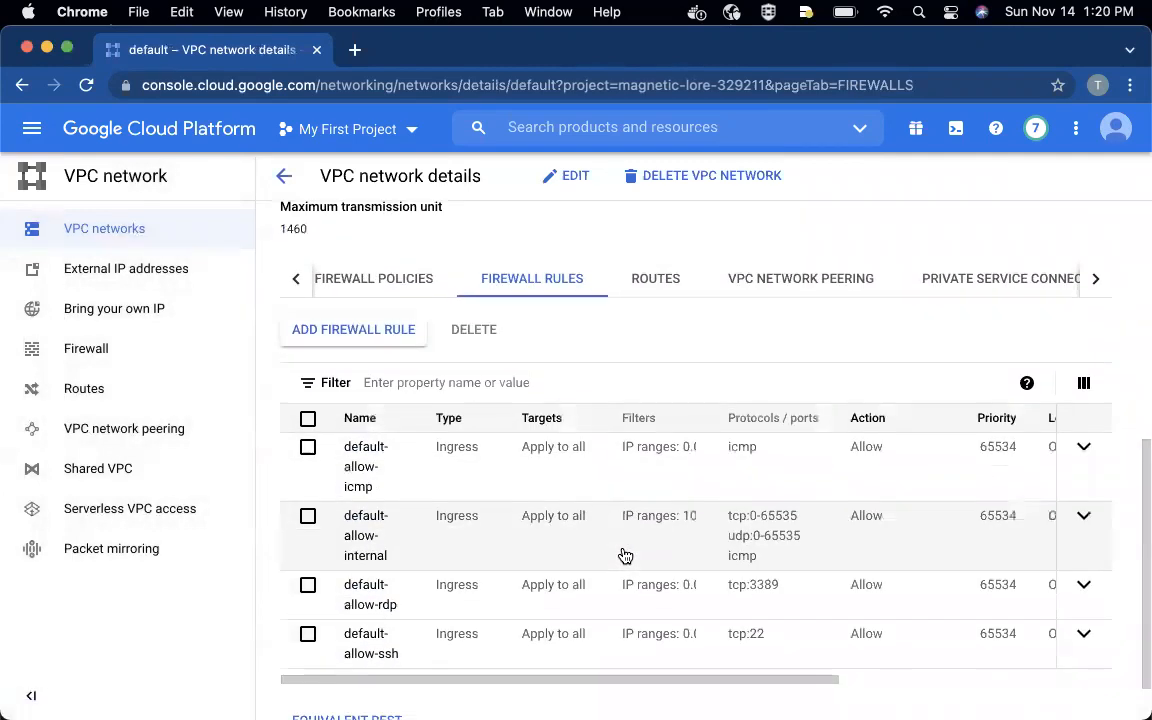
scroll(622, 555, "down", 1)
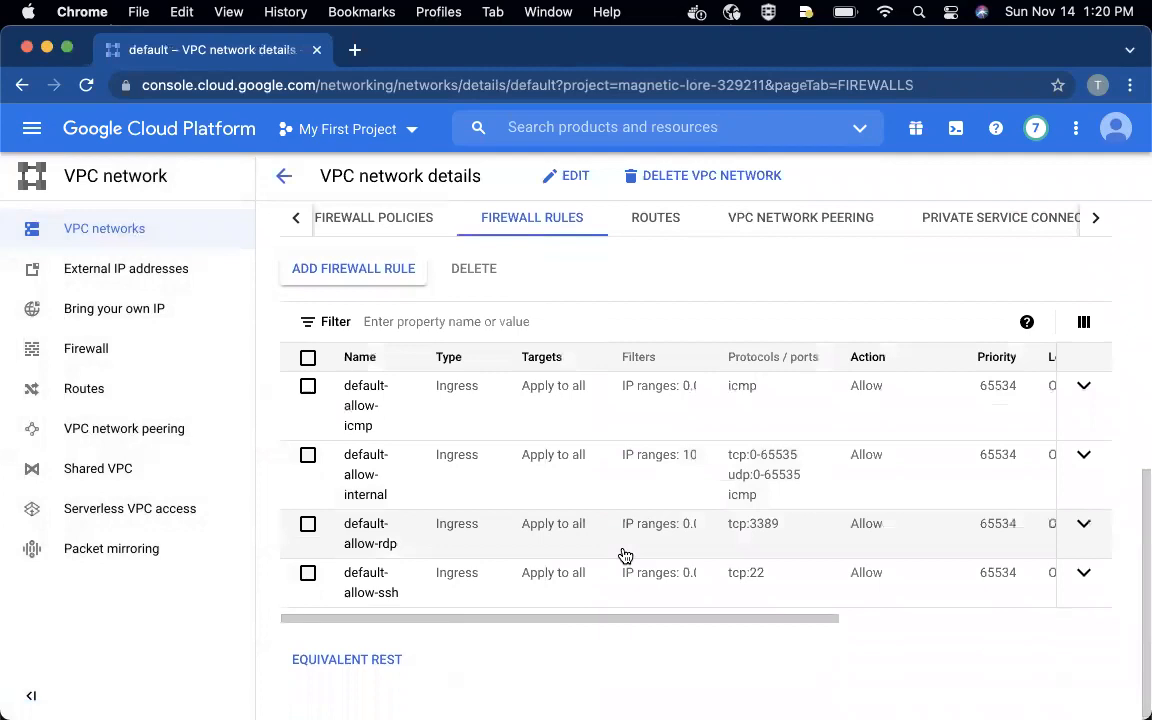
- Open the default-allow-internal rule, examine its source IP range, protocols and ports, and return to the firewall list
left_click(359, 485)
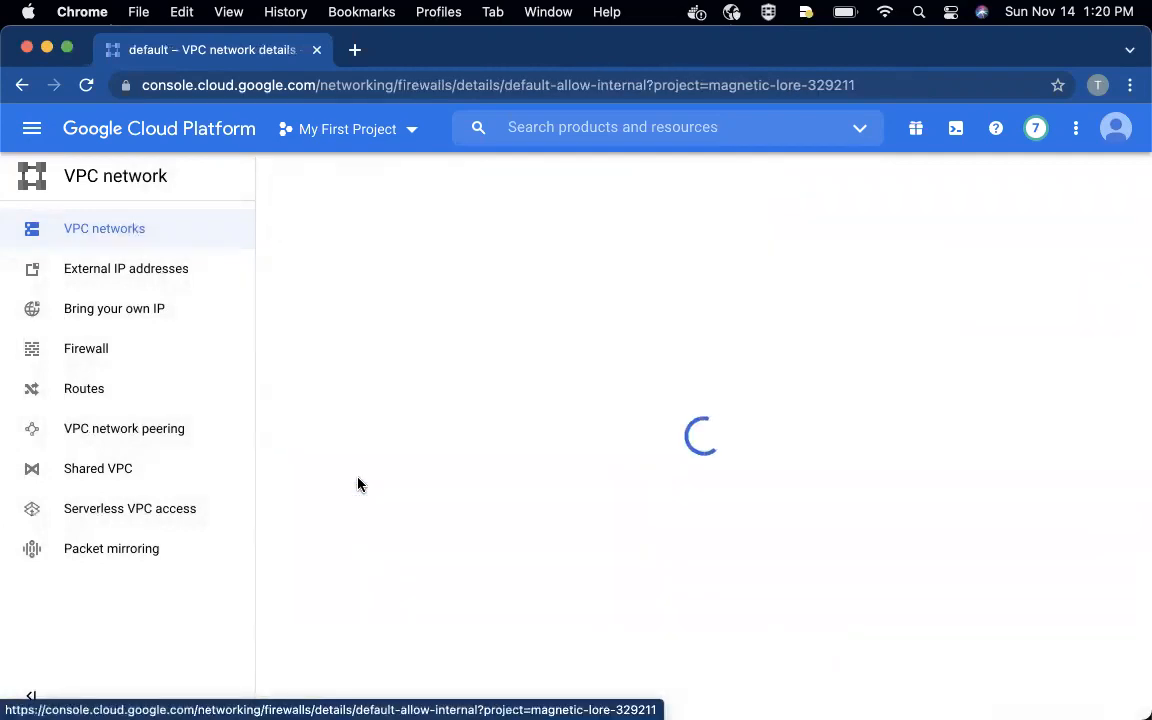
scroll(408, 465, "down", 1)
scroll(408, 465, "down", 2)
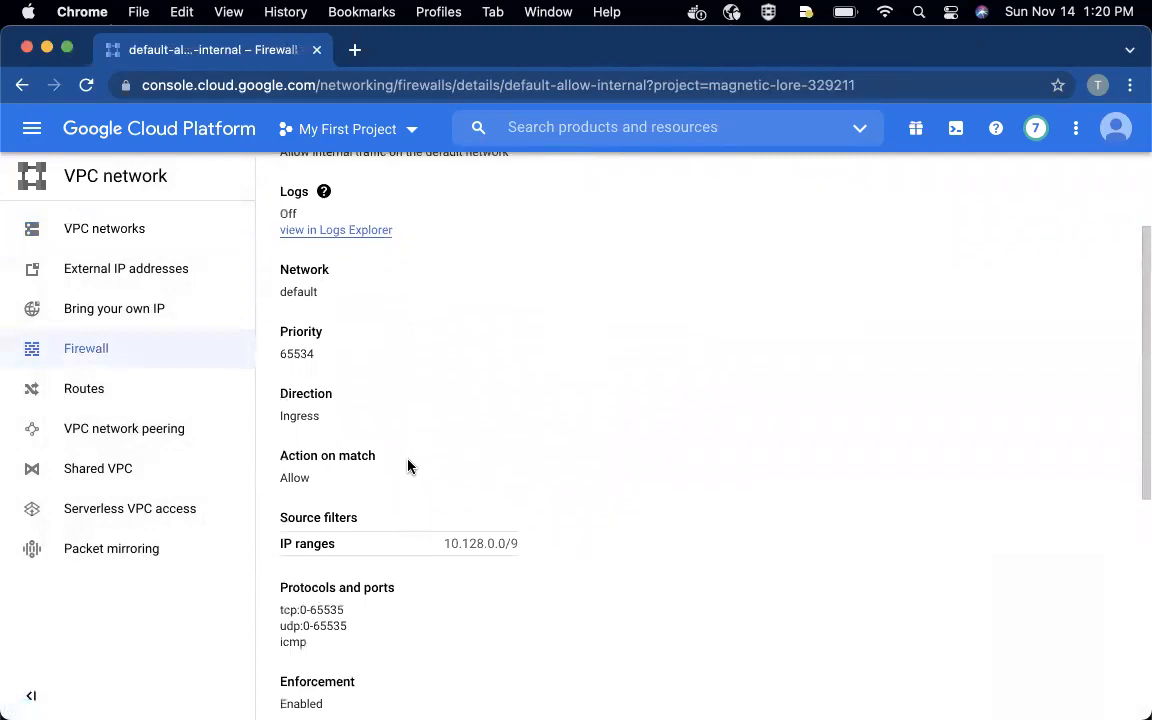
scroll(408, 465, "up", 1)
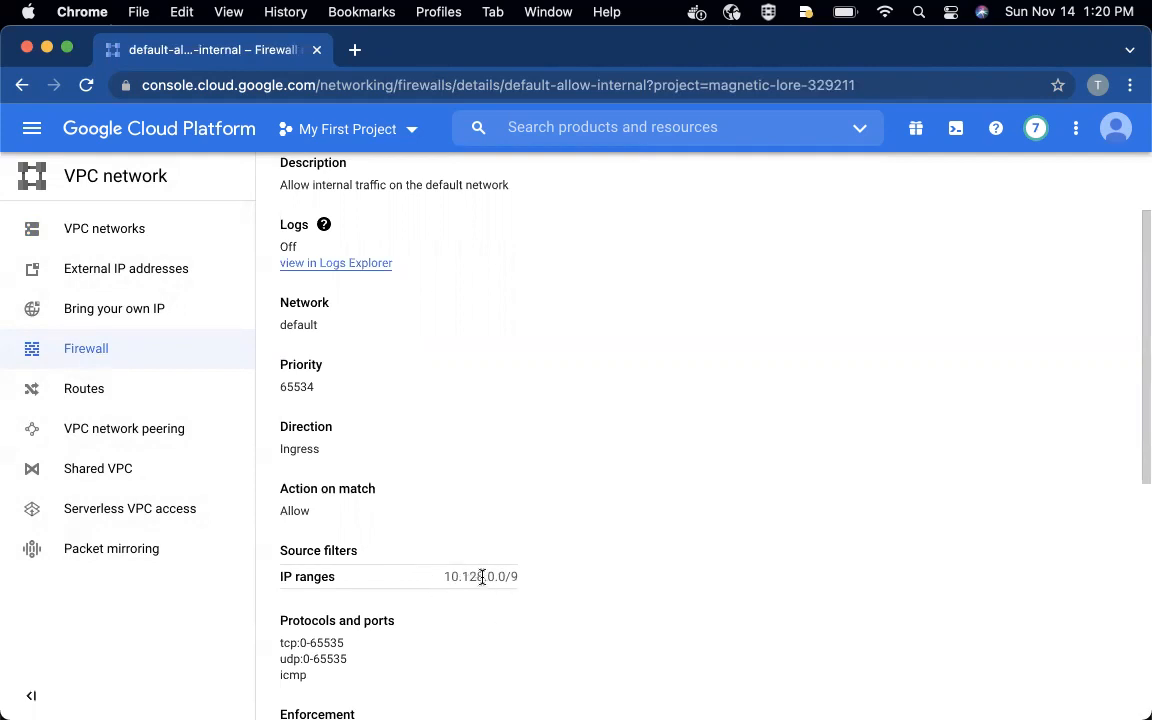
scroll(482, 577, "down", 1)
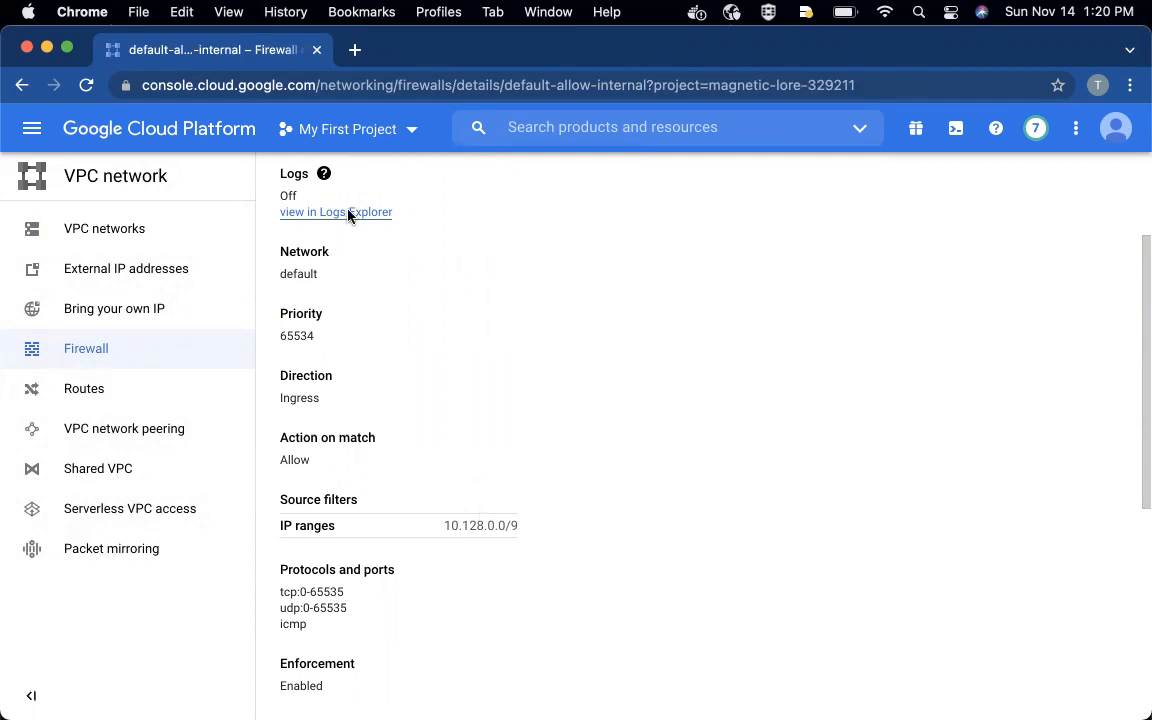
scroll(351, 216, "up", 3)
left_click(280, 174)
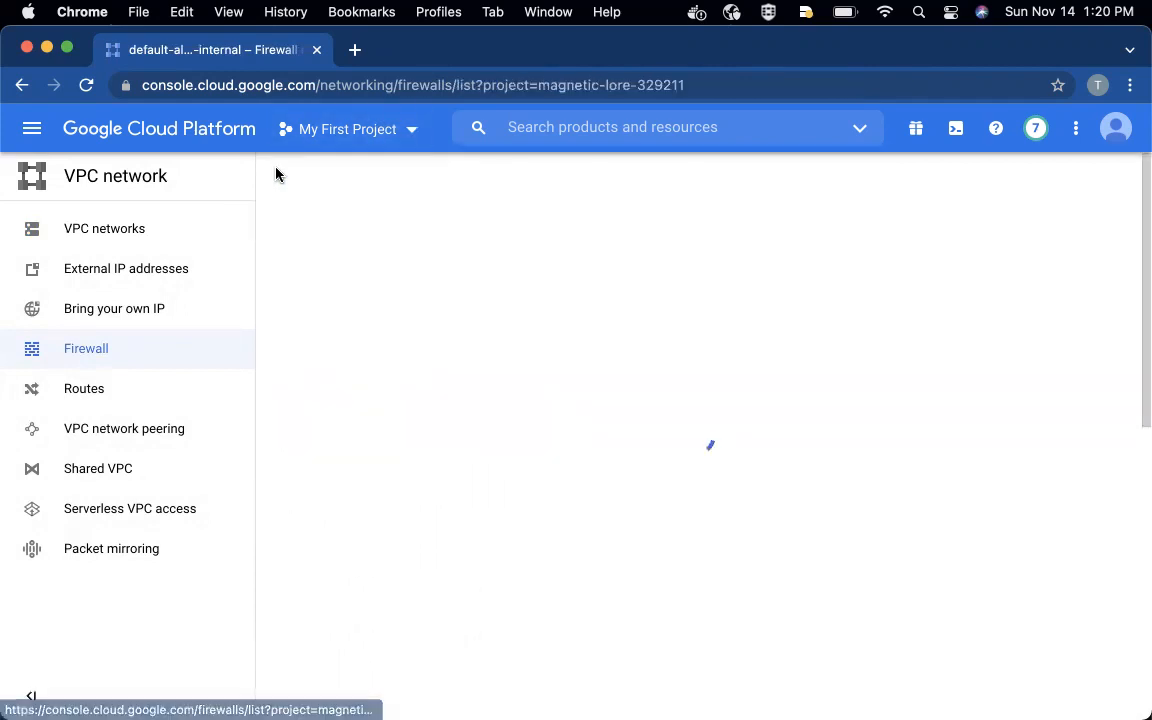
- Open the default-allow-icmp rule, examine its source IP range, protocol and enforcement, and return to the firewall list
scroll(496, 552, "down", 5)
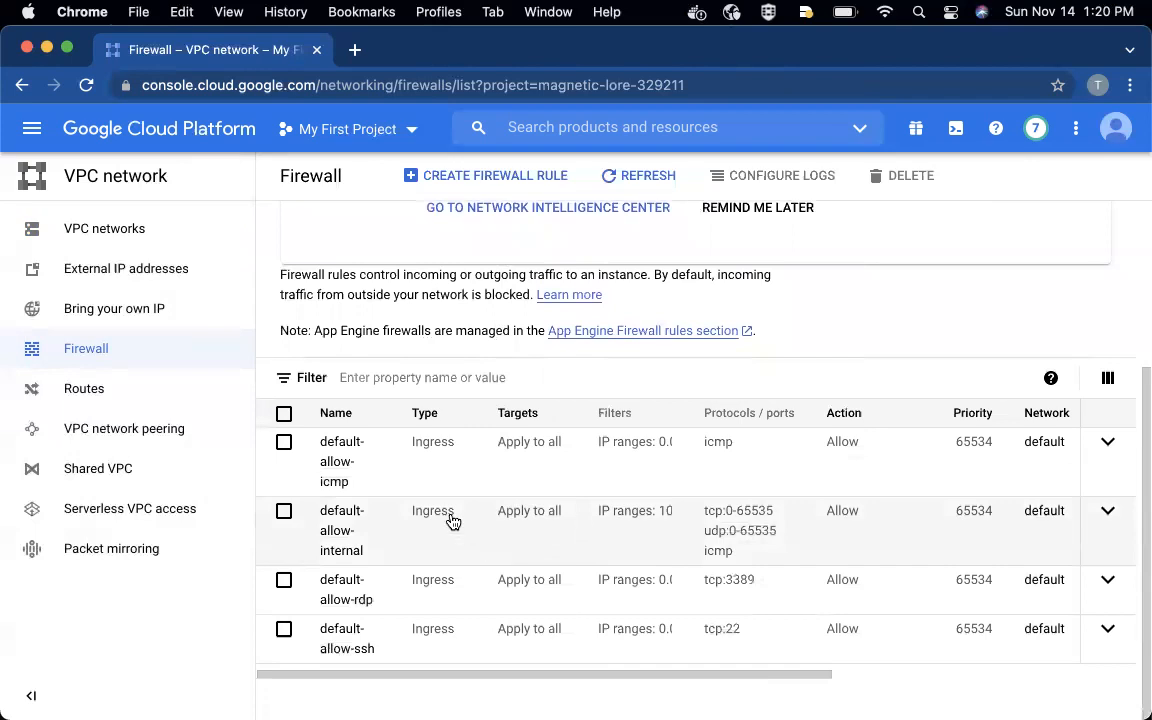
left_click(340, 466)
scroll(454, 472, "down", 1)
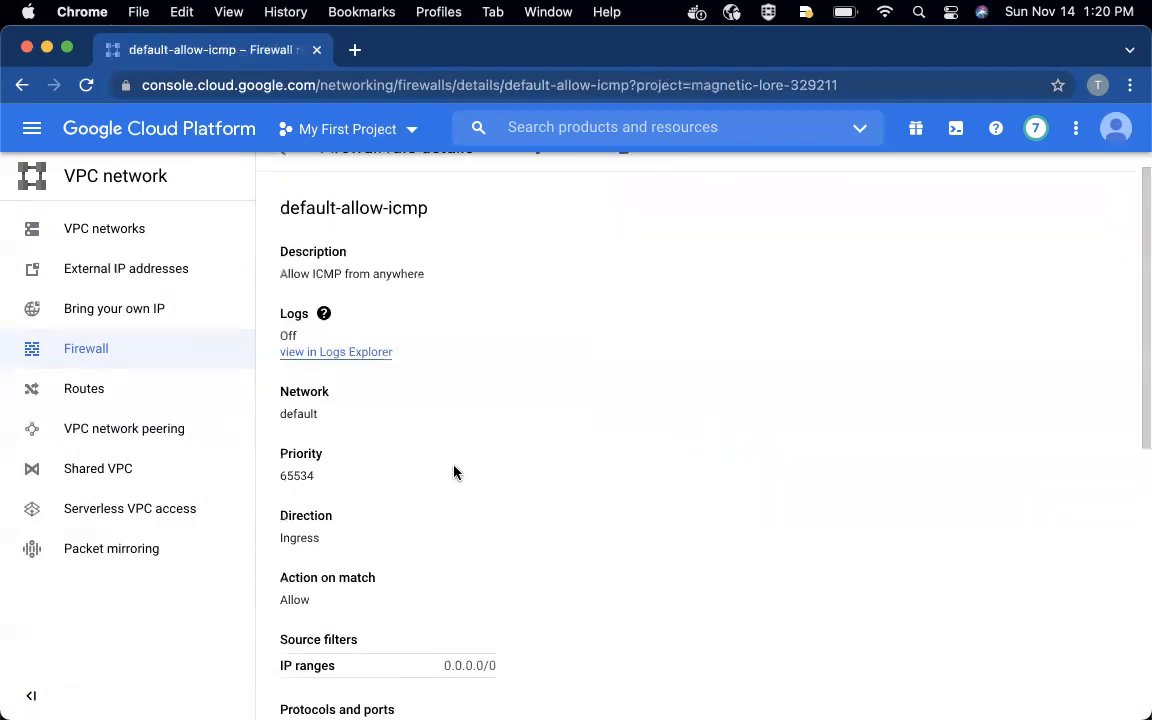
left_click_drag(510, 672, 348, 668)
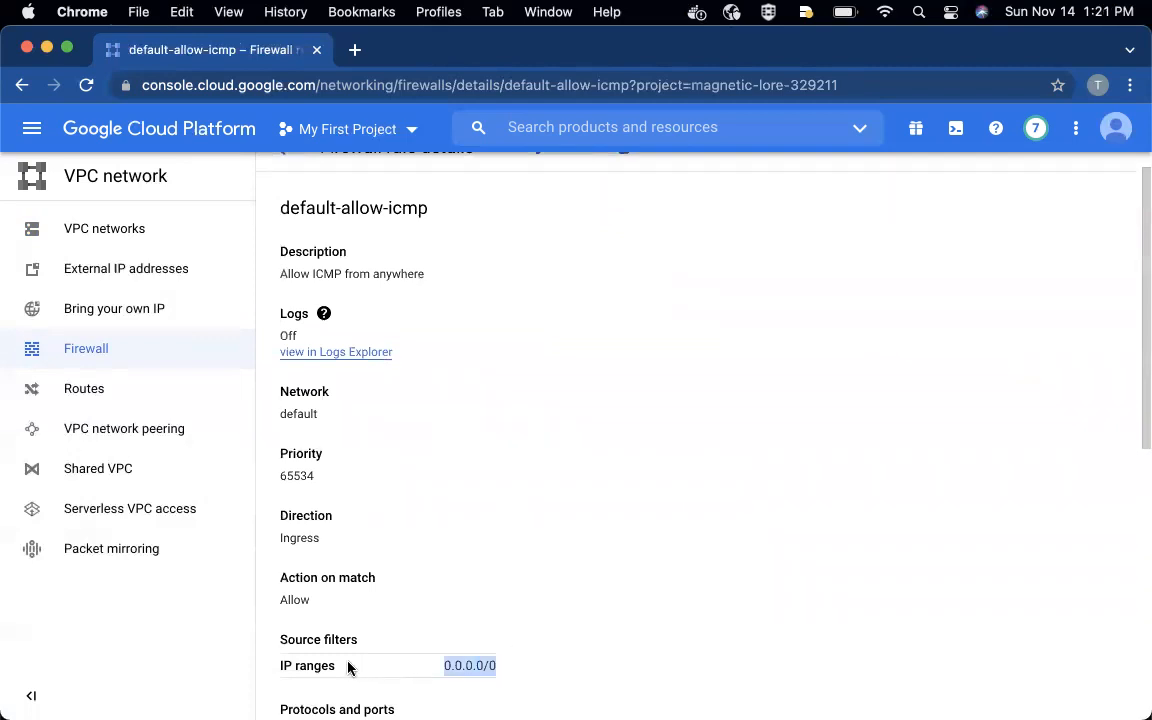
scroll(348, 668, "down", 1)
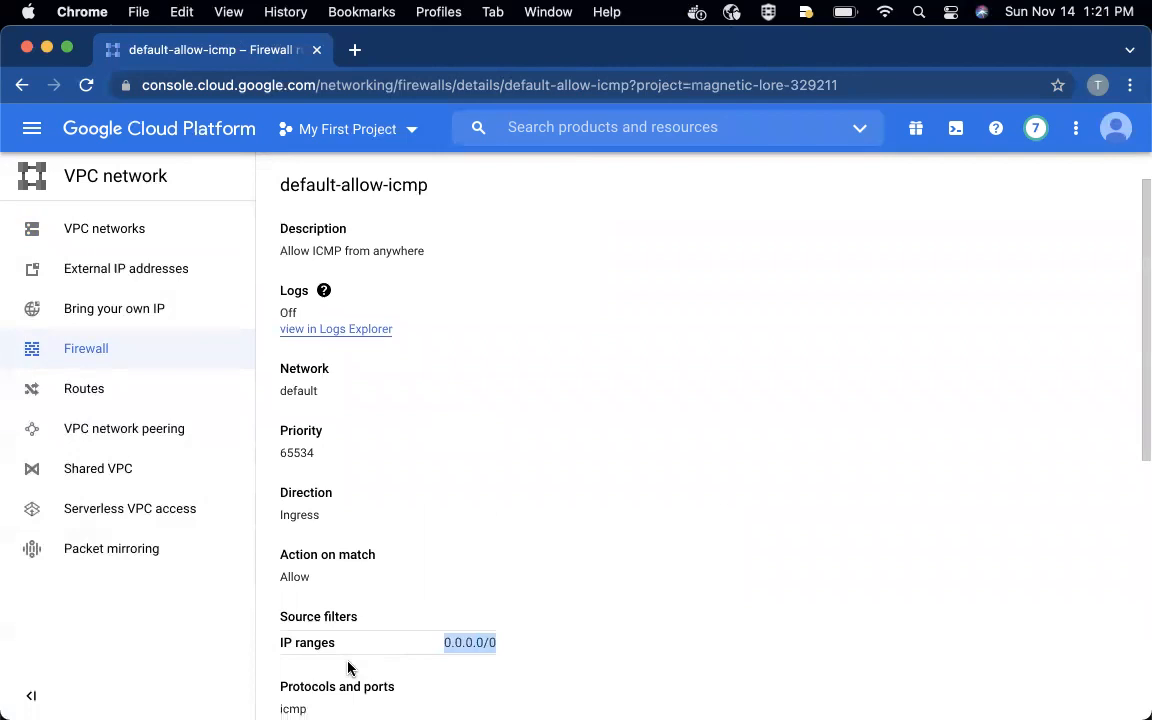
scroll(348, 668, "down", 2)
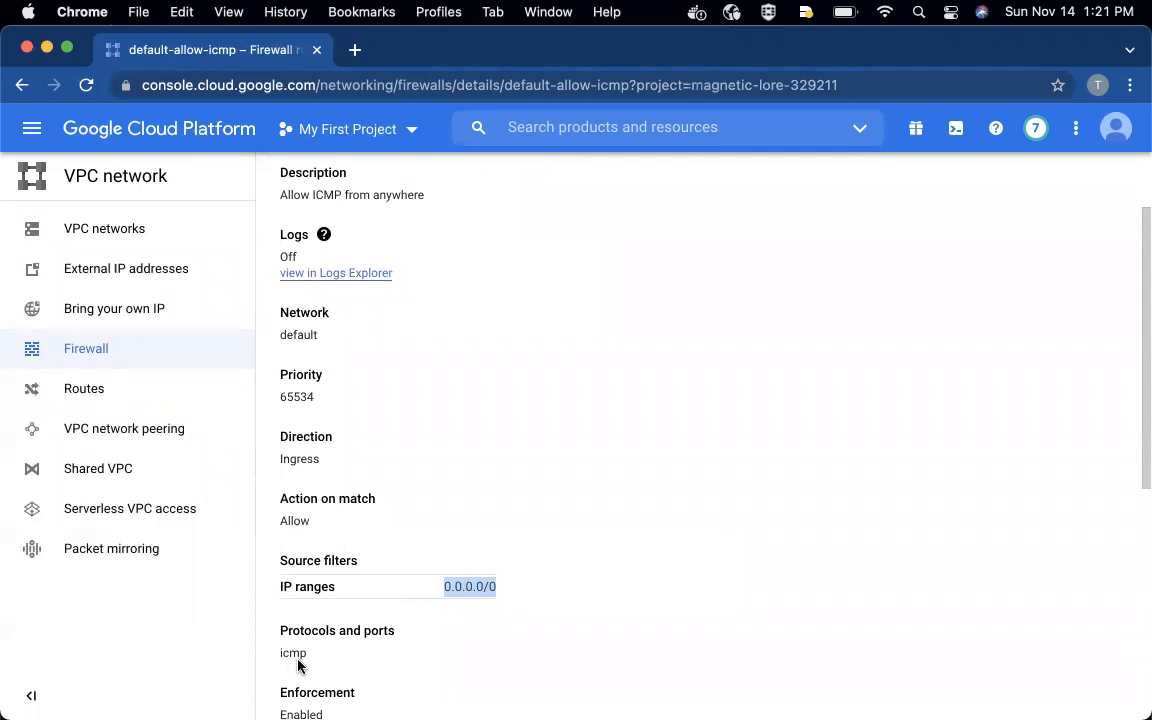
scroll(298, 666, "down", 3)
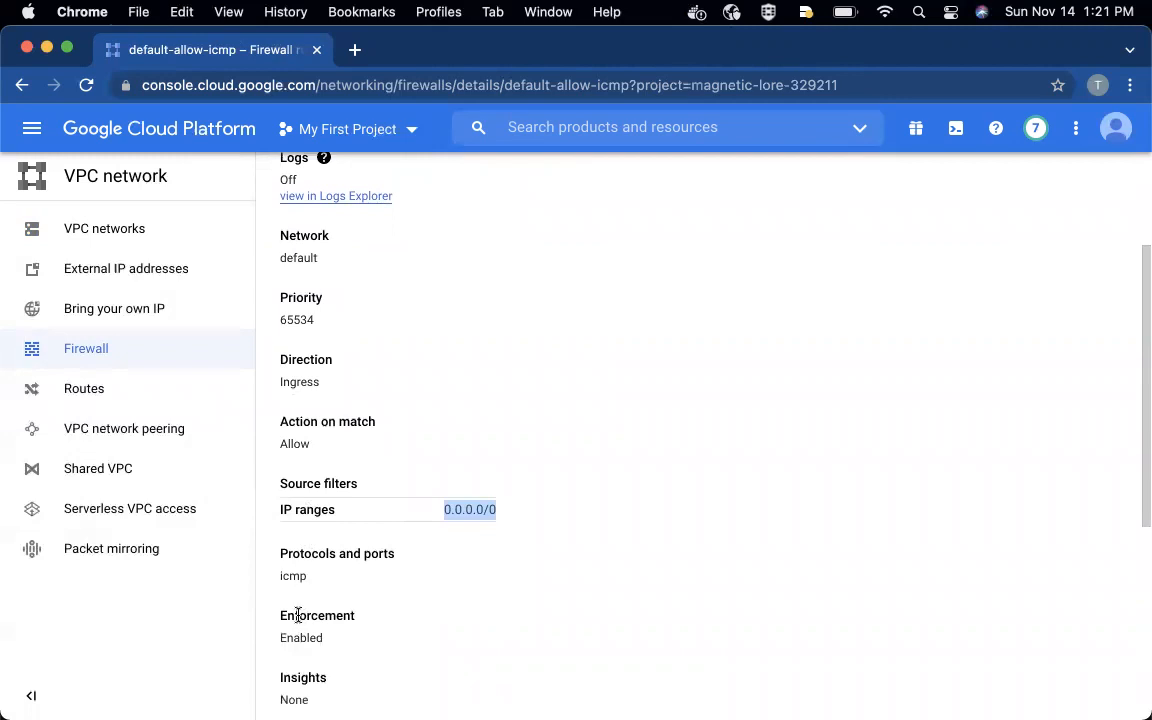
scroll(296, 610, "up", 7)
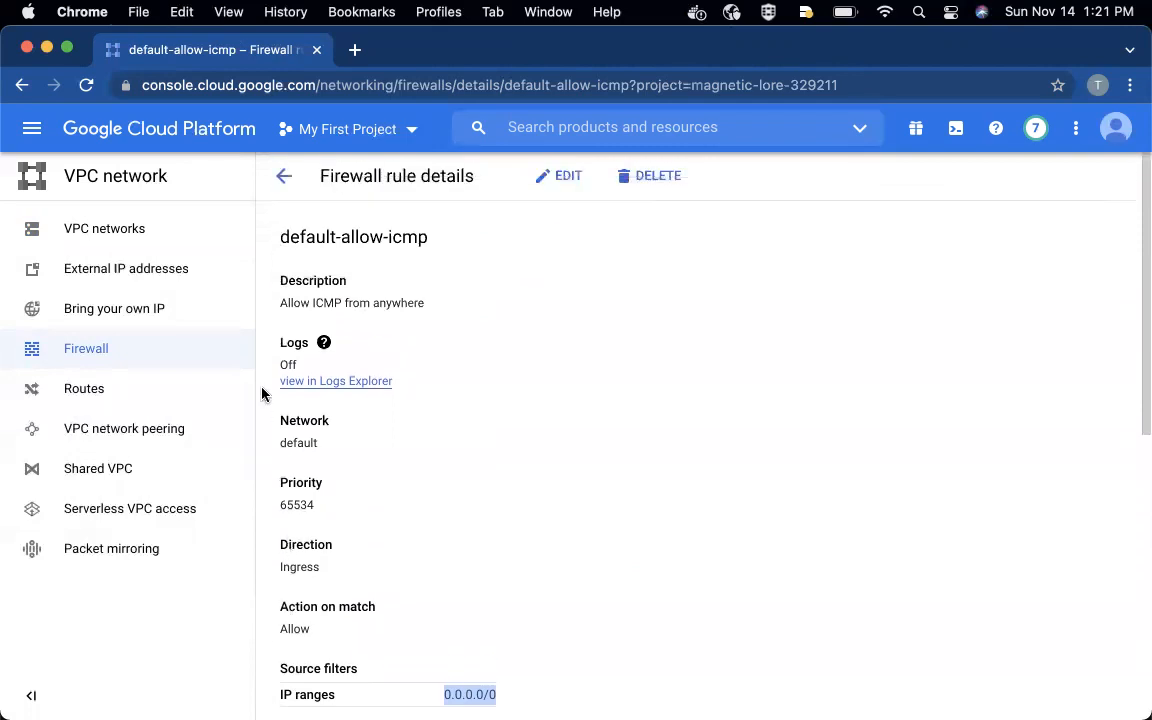
left_click(284, 178)
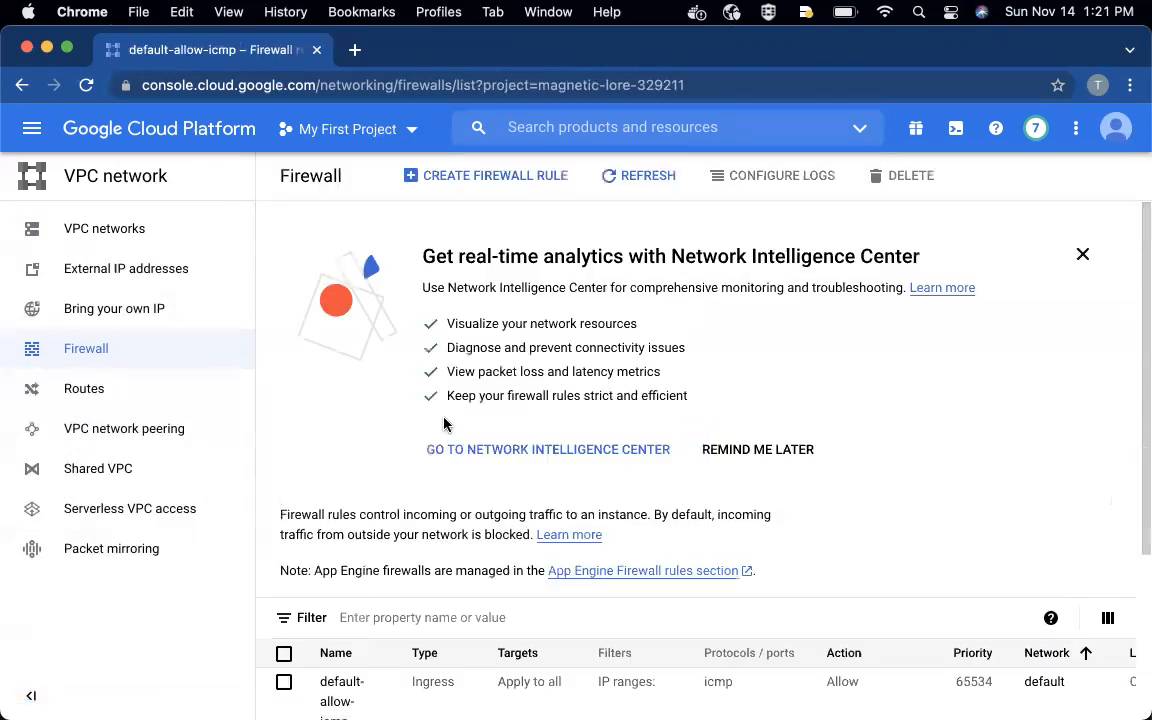
- Open the default-allow-ssh rule, examine its source IP range and allowed port, and return to the firewall list
scroll(491, 558, "down", 5)
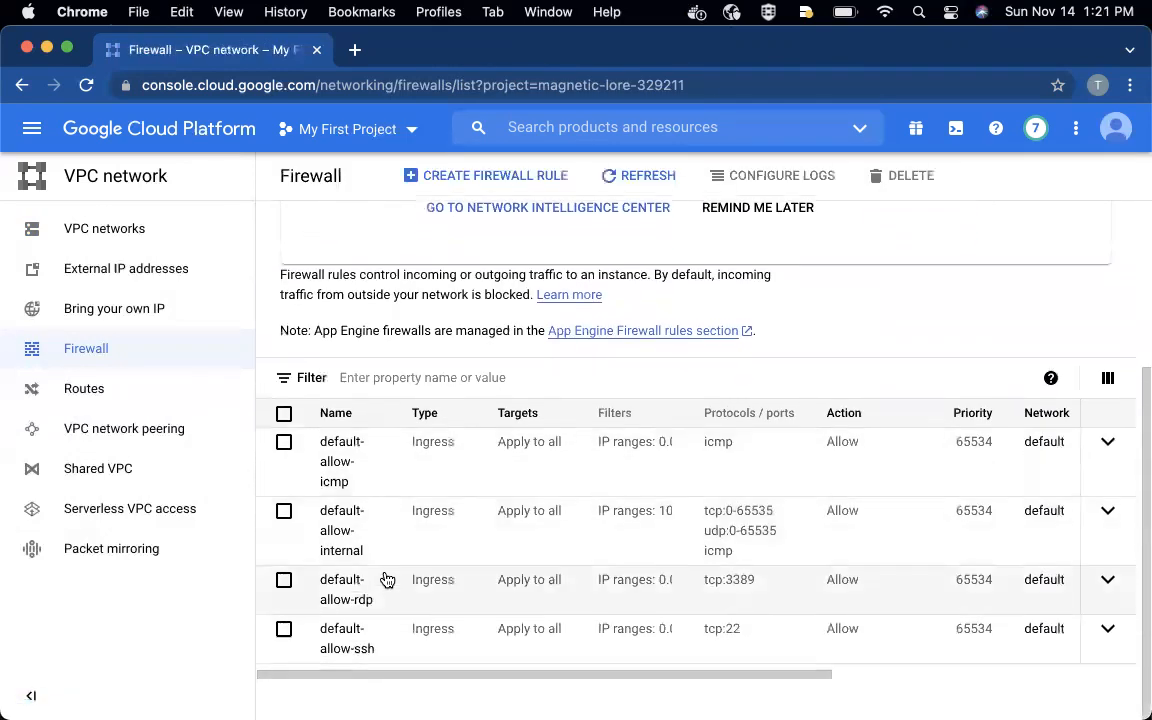
left_click(329, 648)
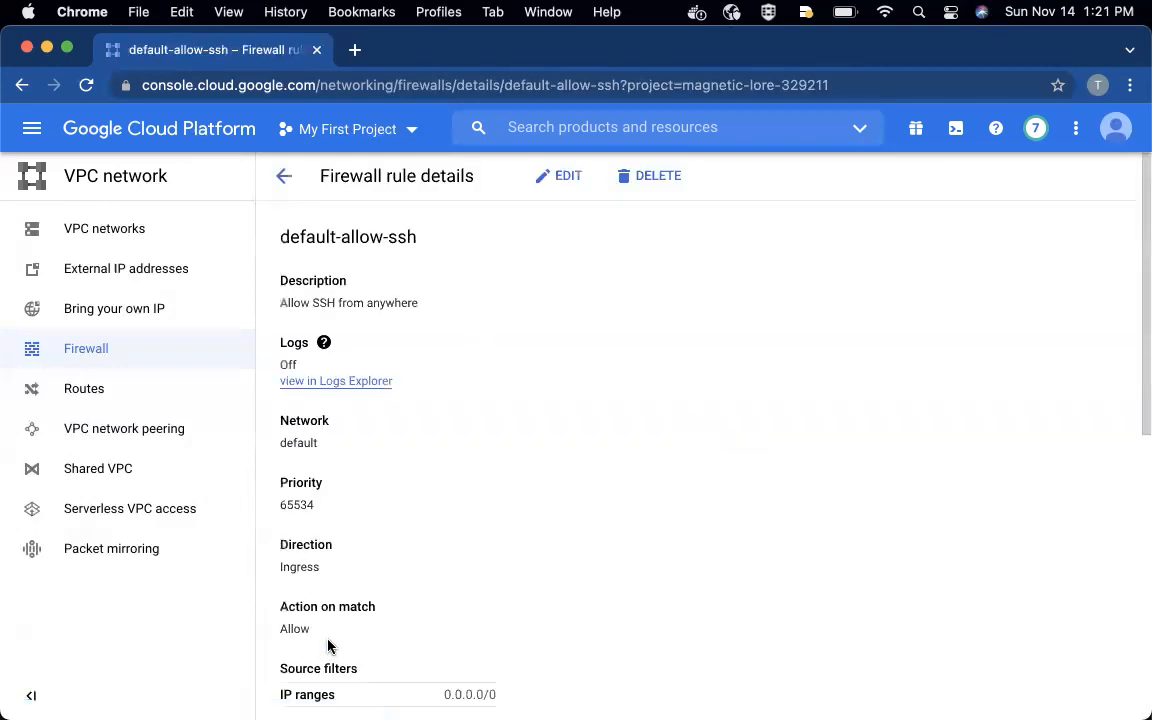
left_click_drag(507, 694, 342, 694)
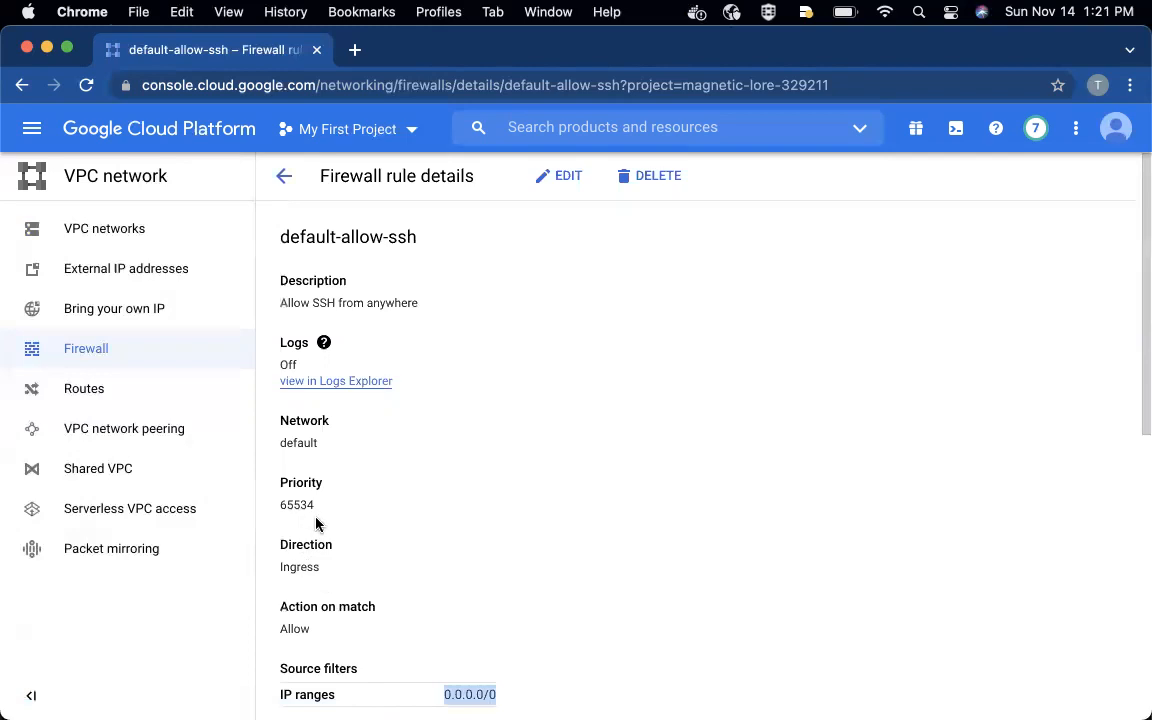
scroll(347, 527, "down", 2)
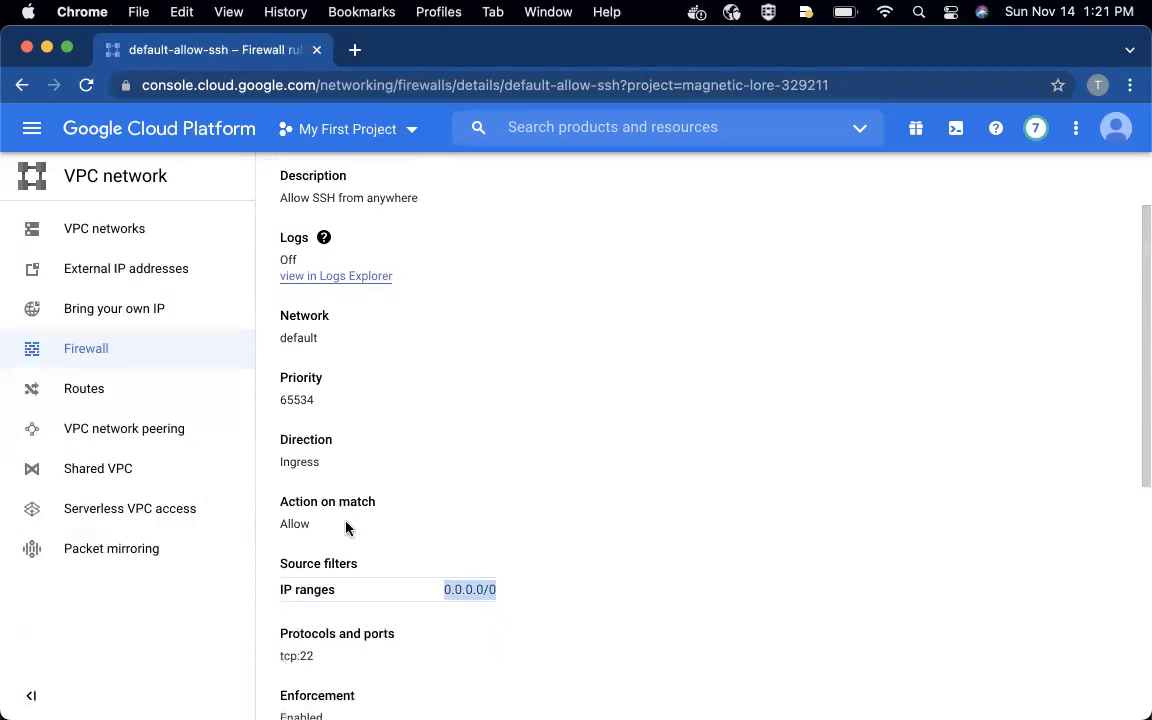
scroll(346, 527, "down", 1)
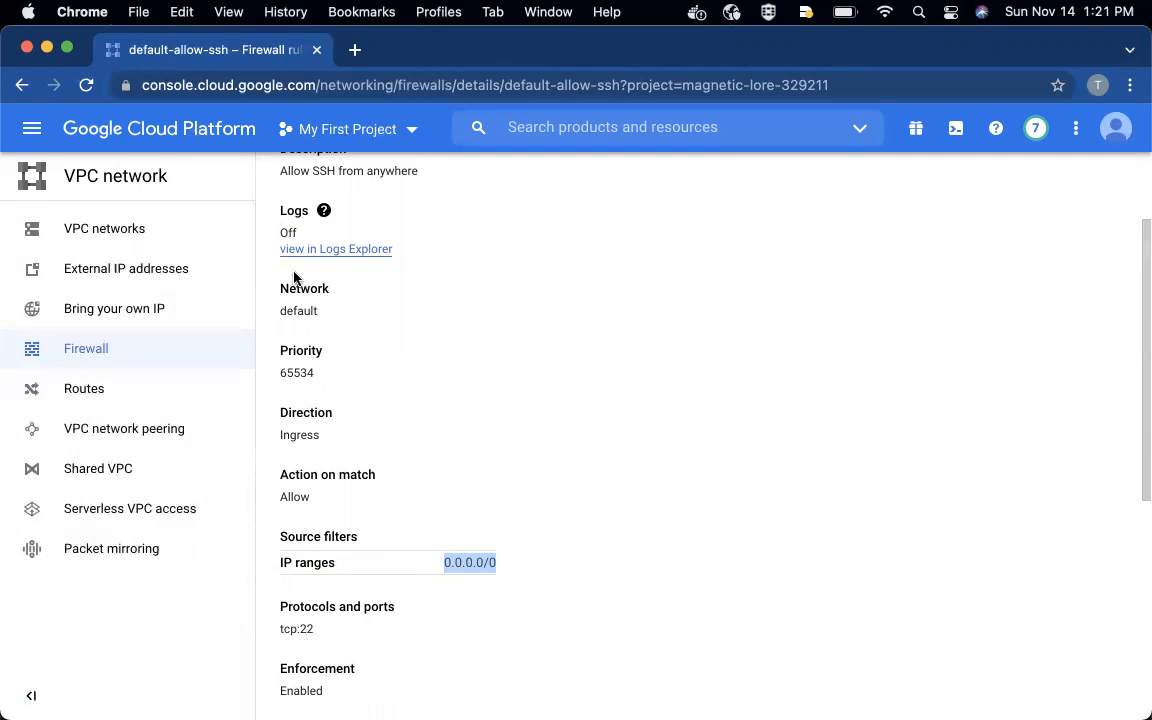
scroll(293, 278, "up", 3)
left_click(284, 176)
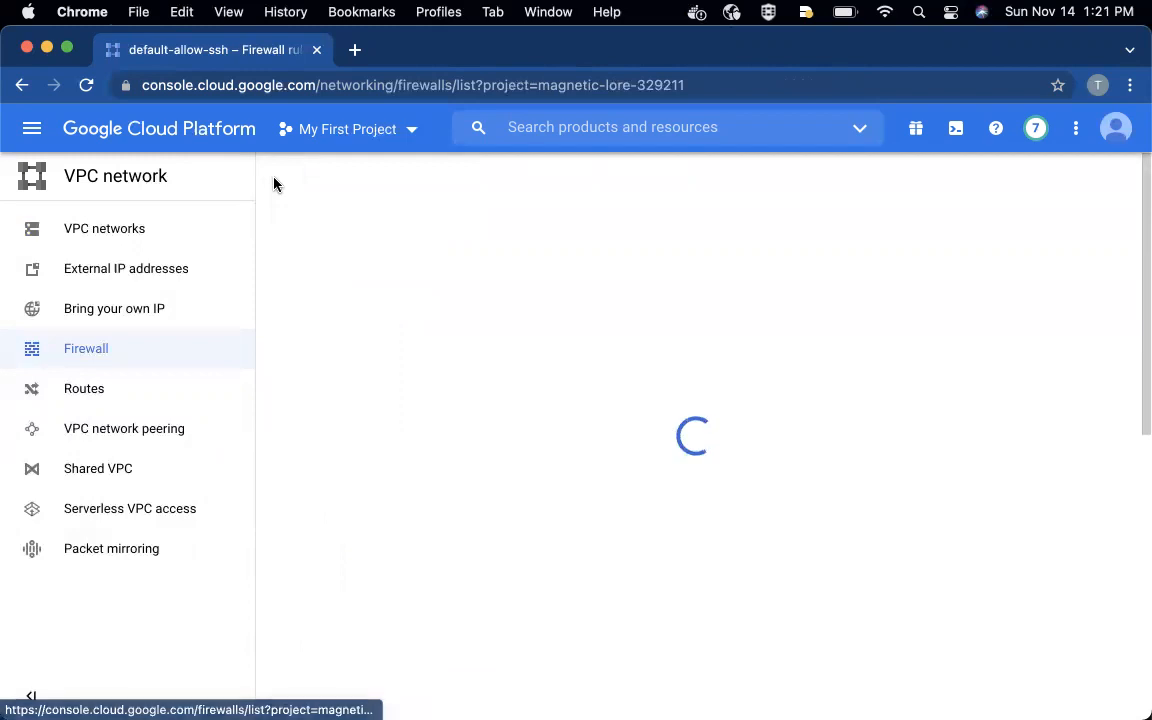
- Open the default-allow-rdp rule, examine its source range and port, and return to the list of all firewall rules
scroll(360, 549, "down", 1)
scroll(360, 549, "down", 3)
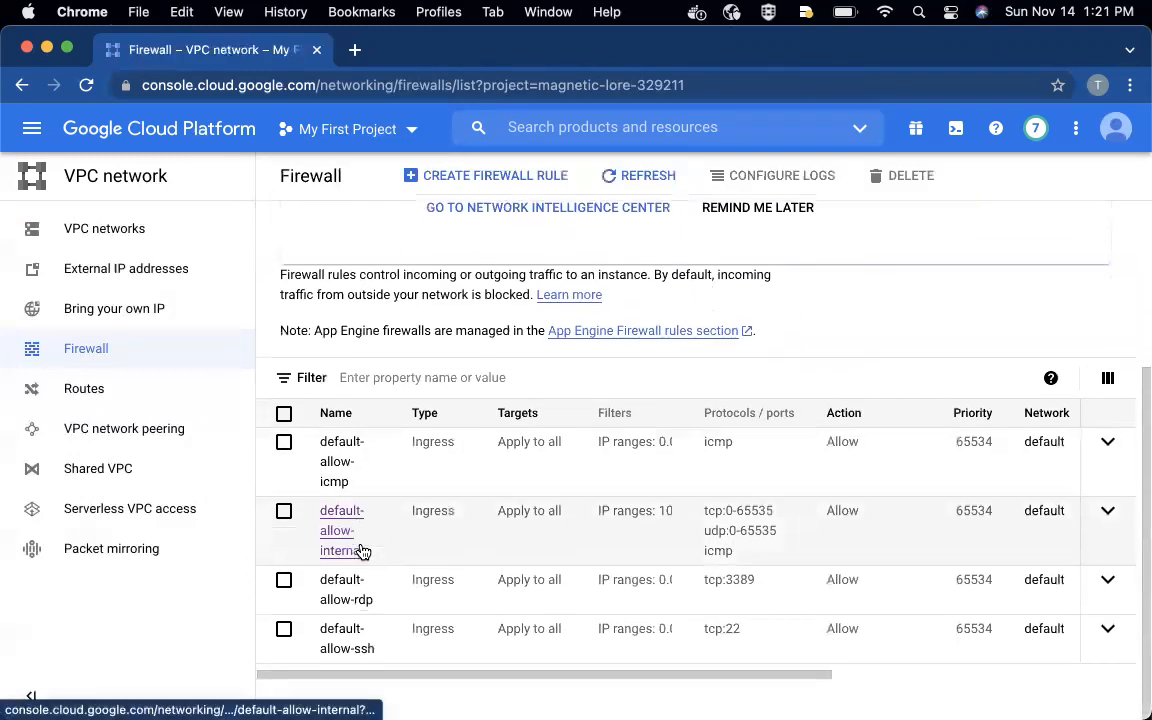
left_click(345, 580)
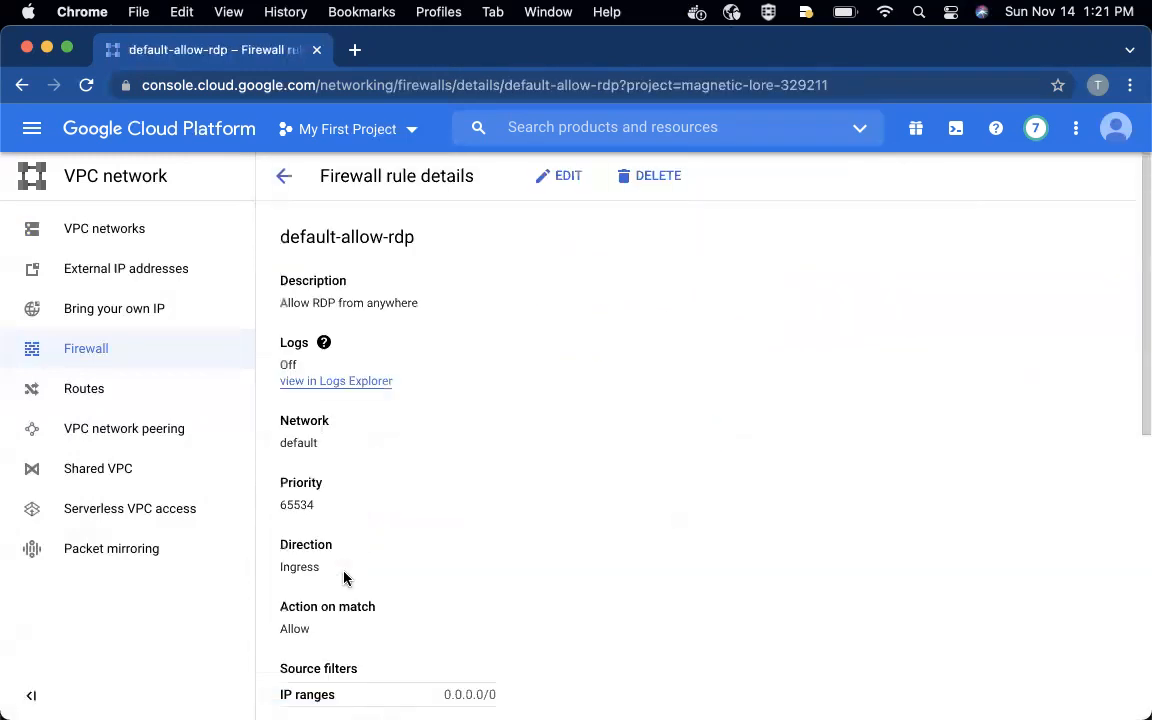
scroll(344, 578, "down", 1)
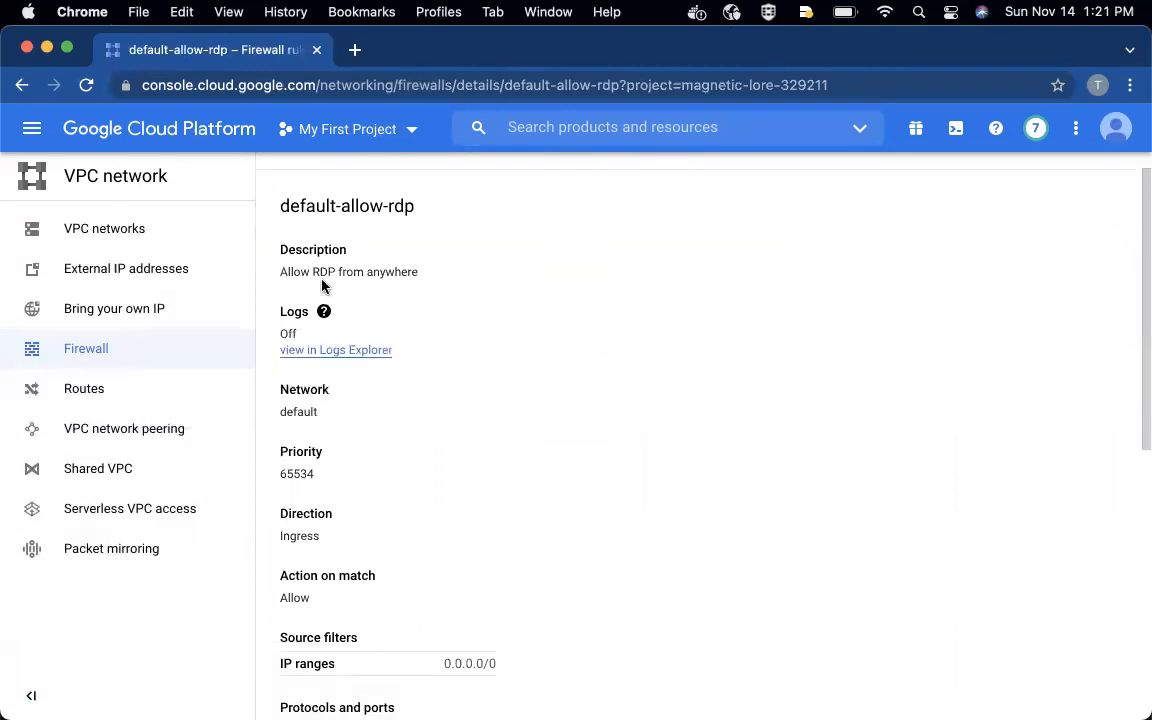
scroll(322, 286, "down", 2)
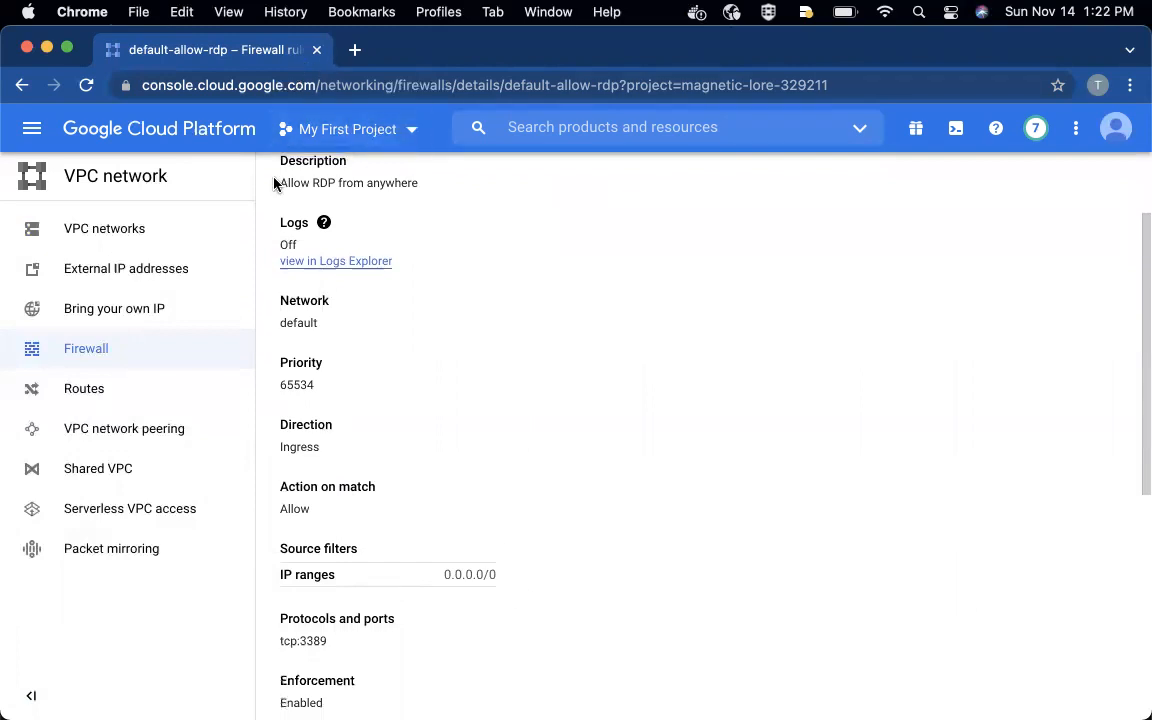
scroll(478, 350, "up", 3)
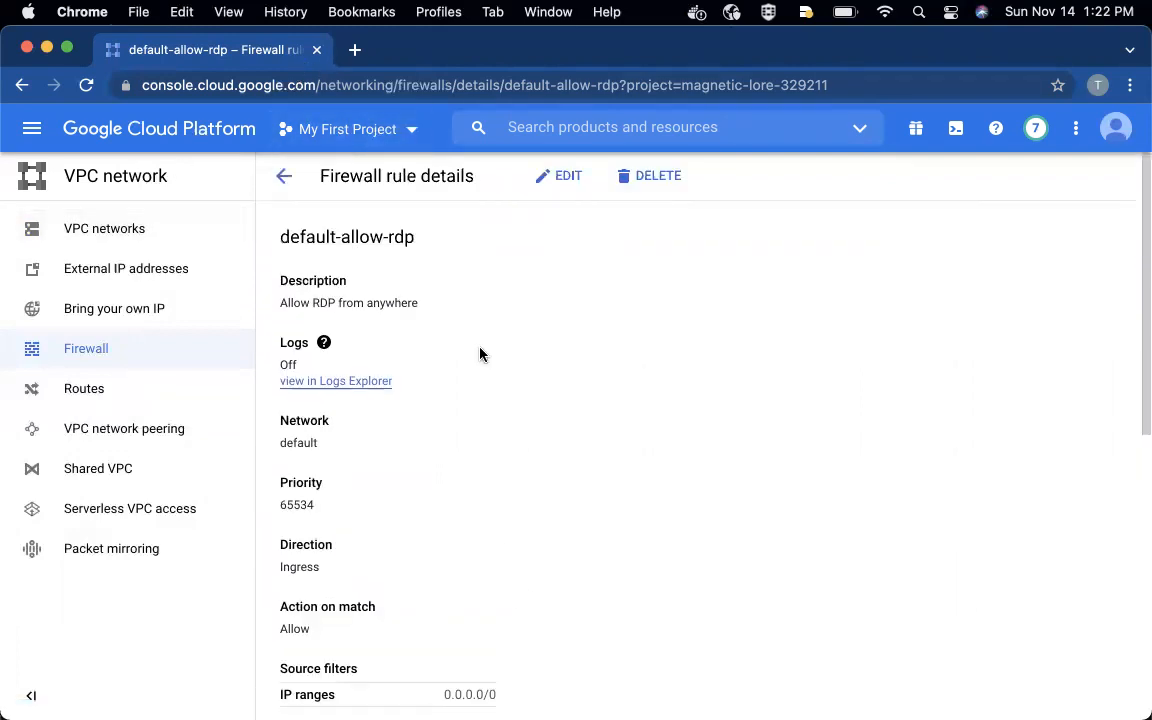
left_click(280, 179)
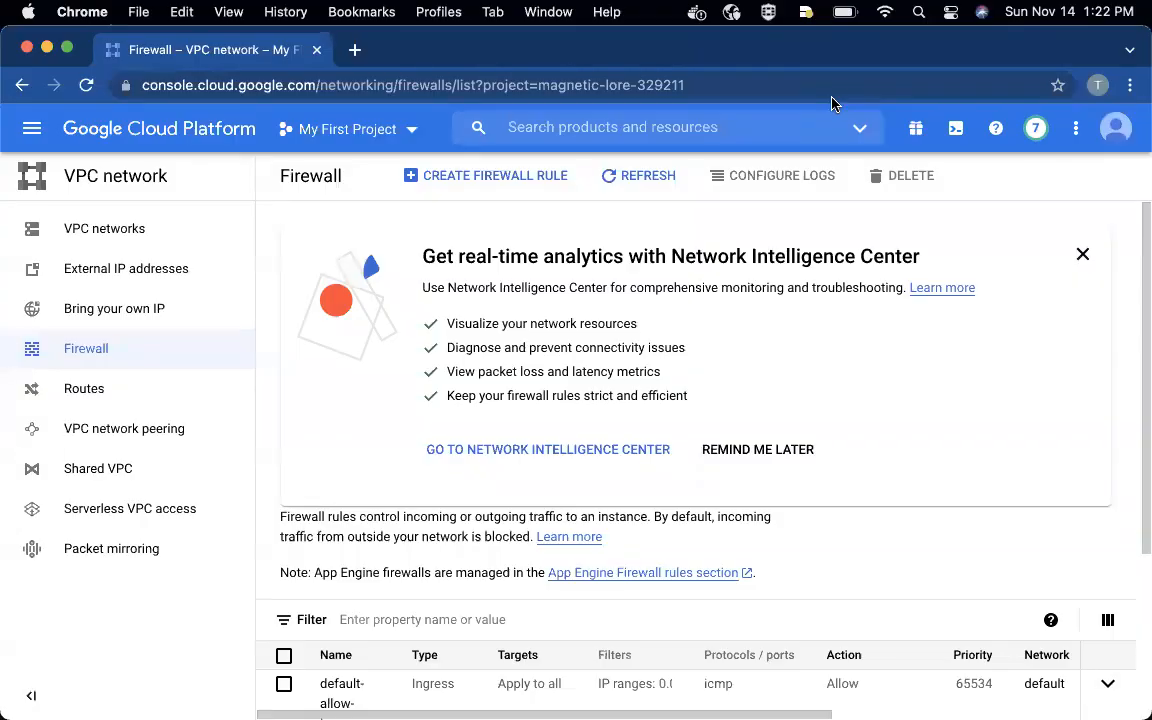
scroll(704, 378, "down", 3)
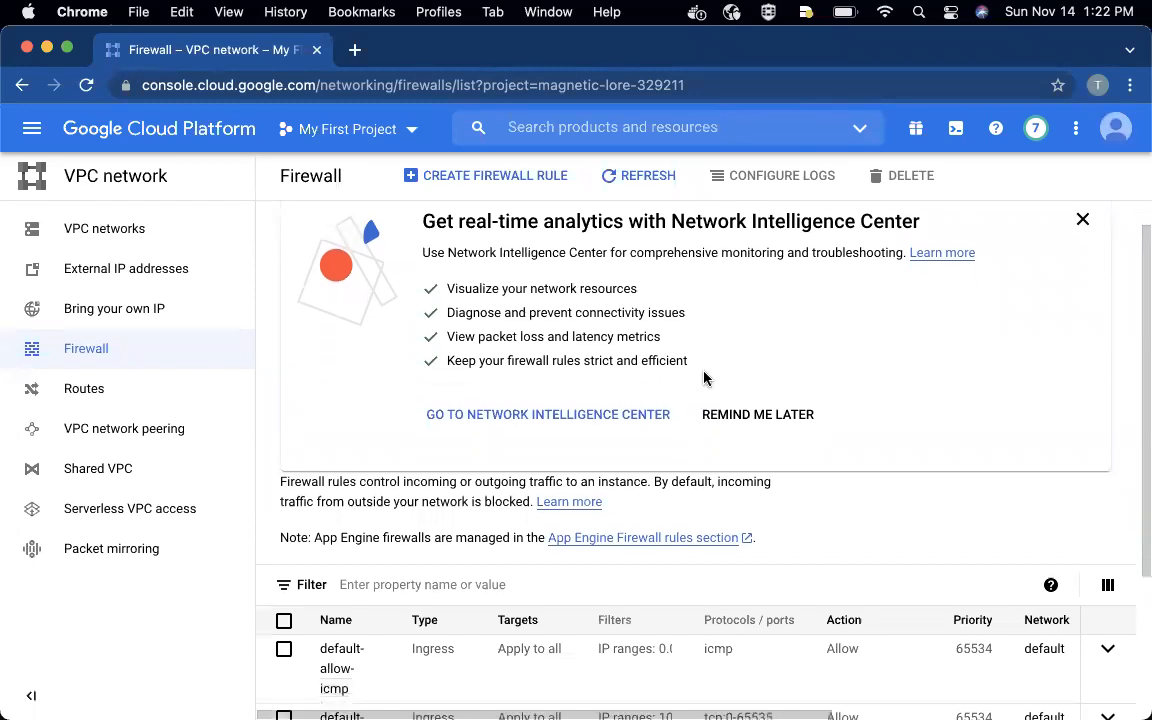
scroll(704, 378, "down", 2)
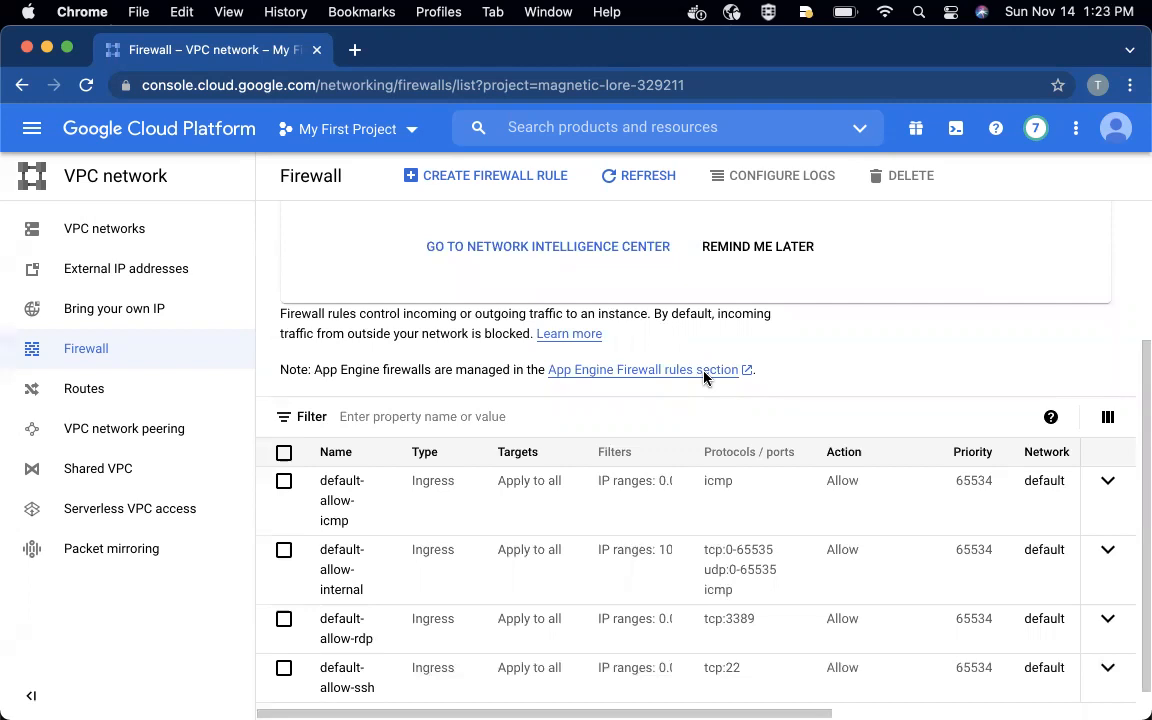
- Go to the Compute Engine VM instances page and start creating a new instance
left_click(33, 131)
left_click(34, 134)
left_click(35, 138)
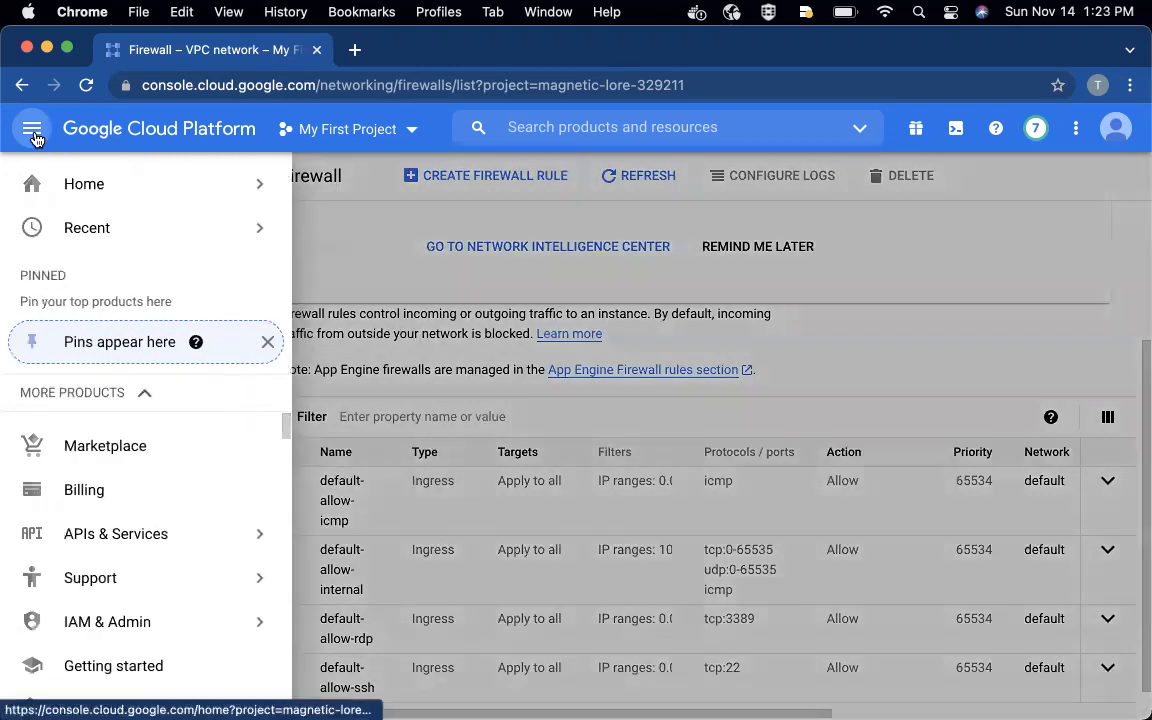
mouse_move(50, 212)
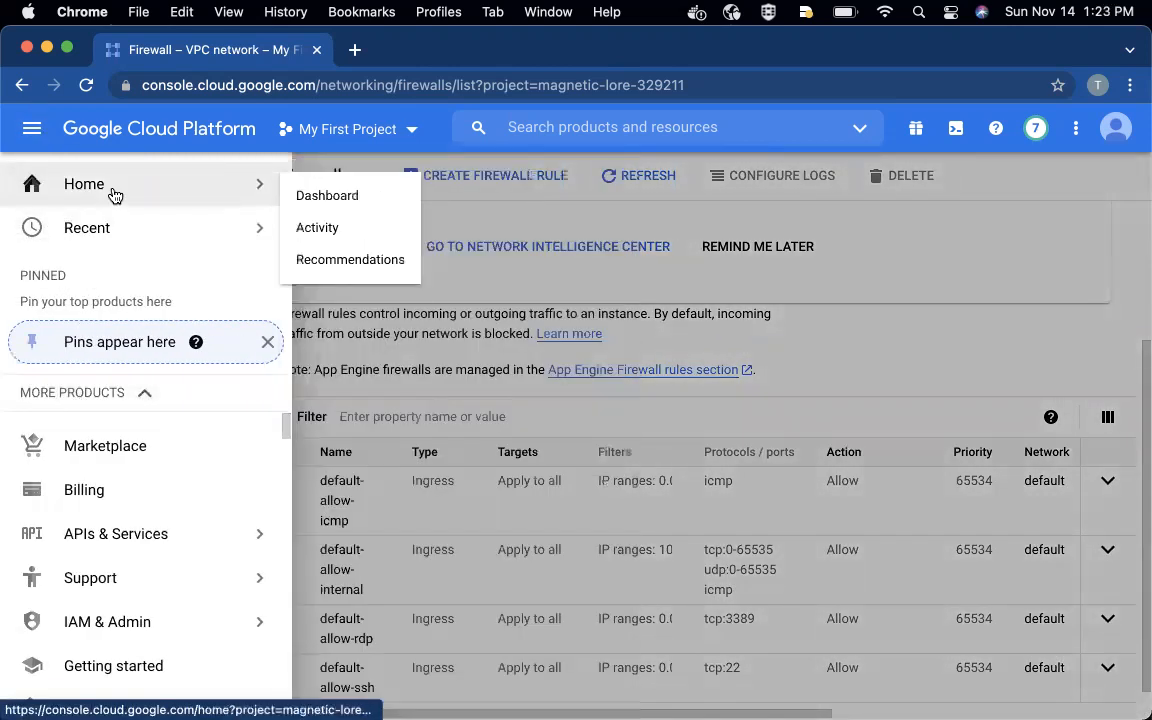
scroll(107, 536, "down", 3)
scroll(107, 536, "down", 2)
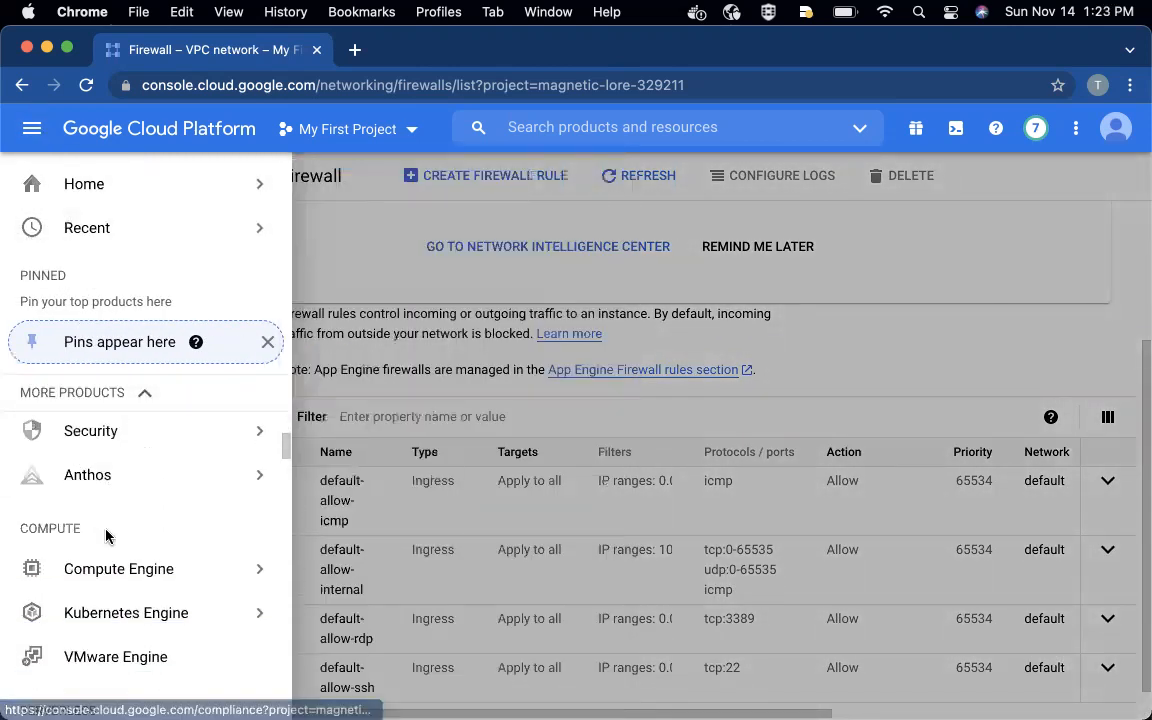
mouse_move(141, 563)
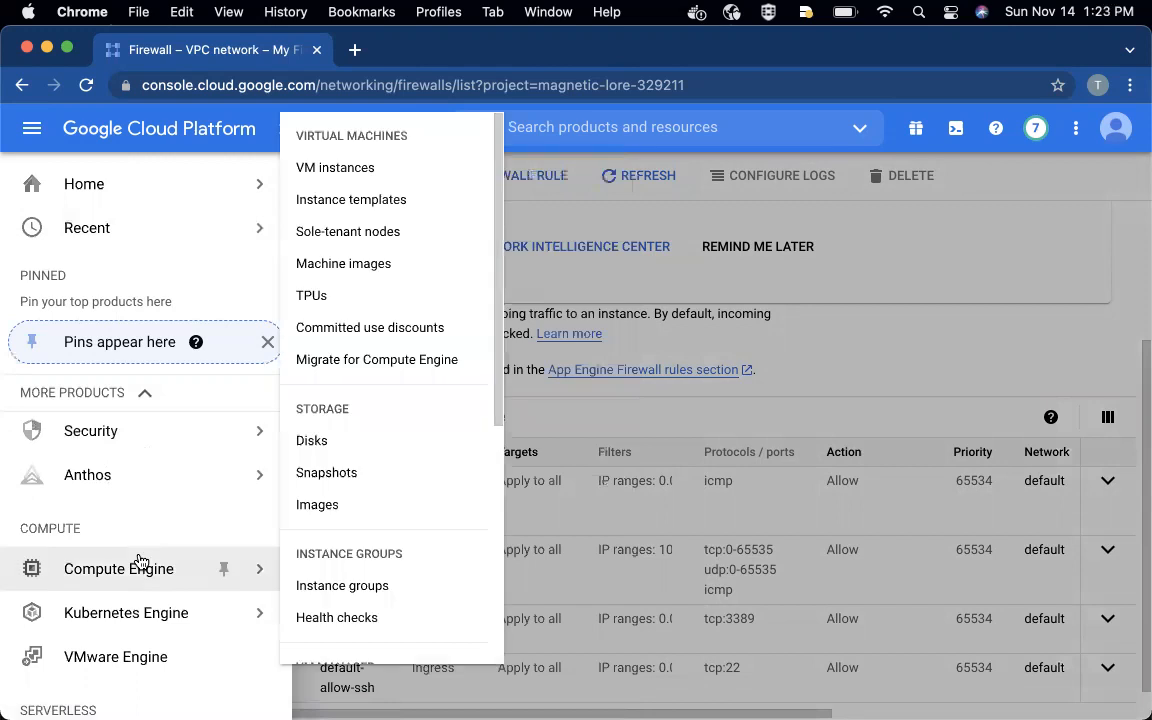
left_click(349, 171)
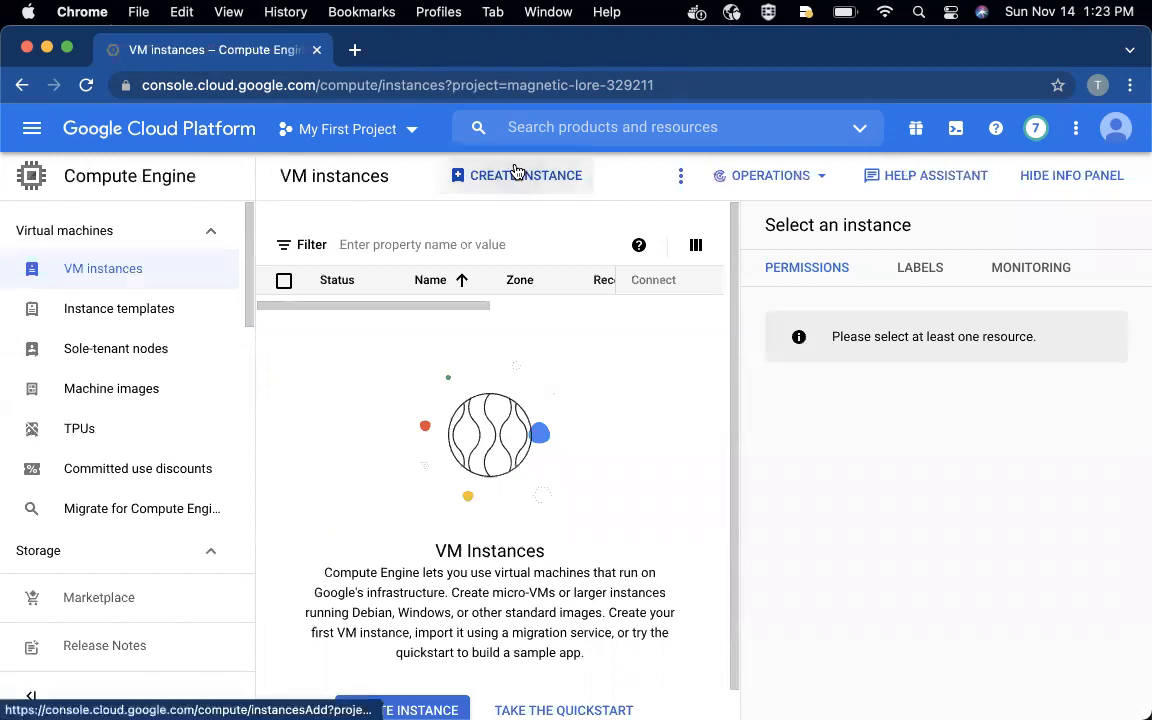
left_click(514, 175)
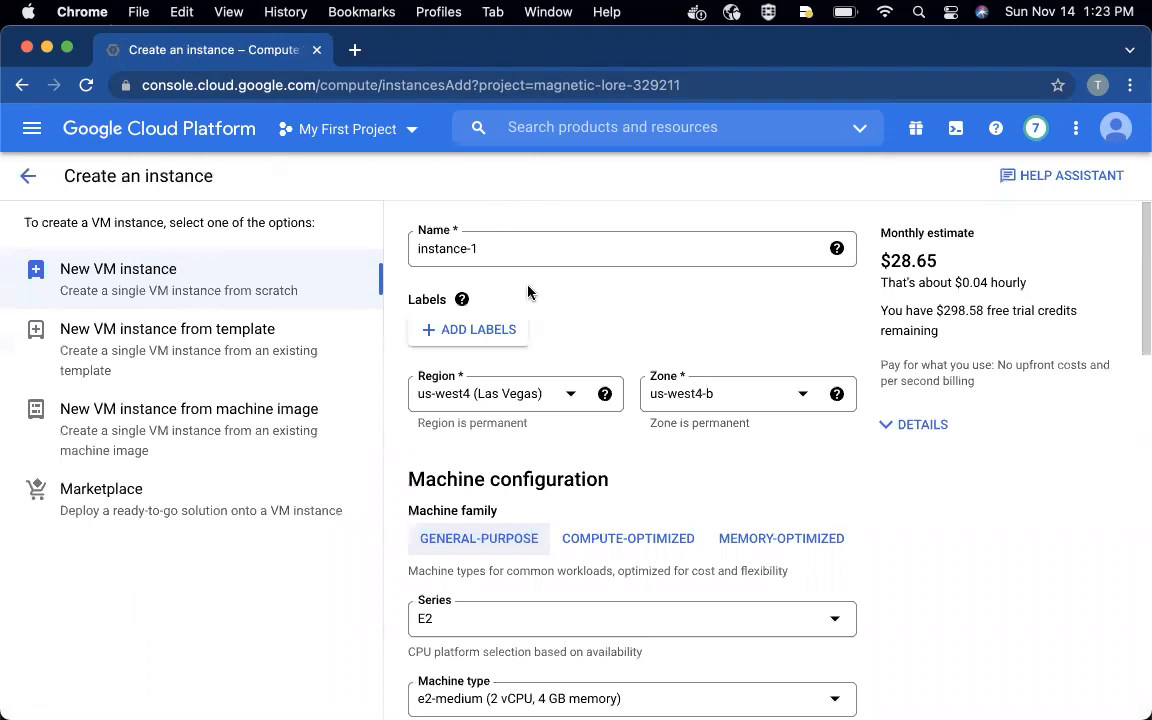
- Set the new instance's region to us-central1 (Iowa)
left_click(569, 396)
scroll(569, 462, "up", 3)
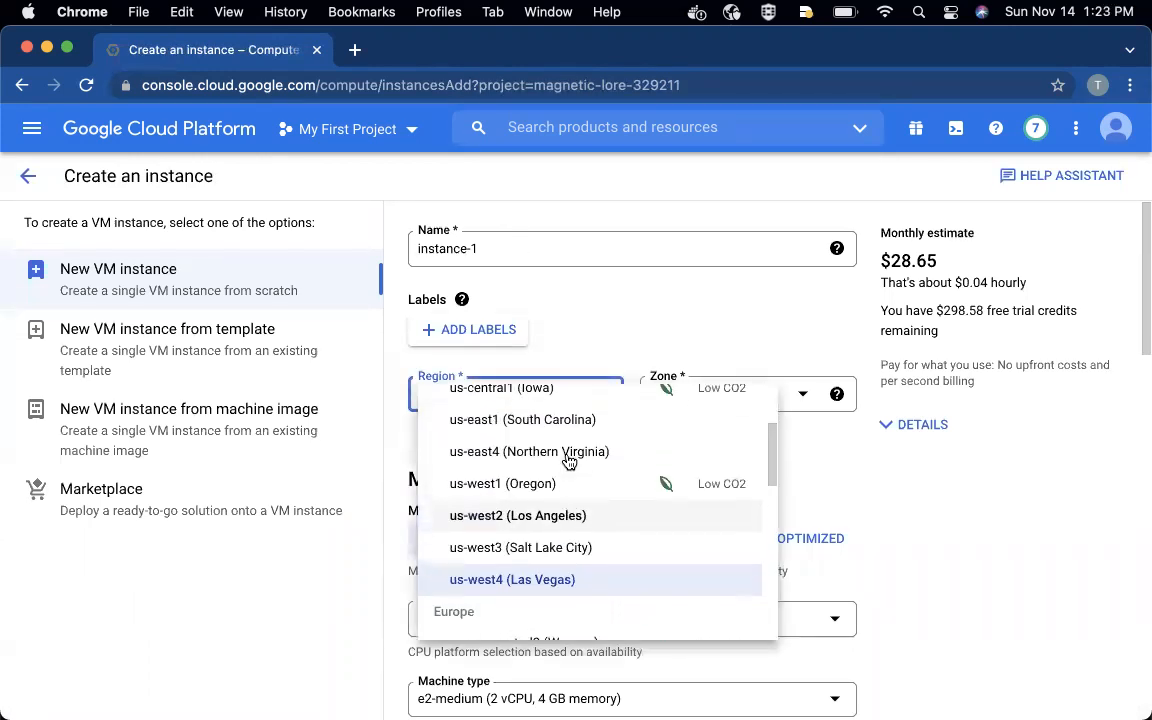
scroll(569, 461, "up", 3)
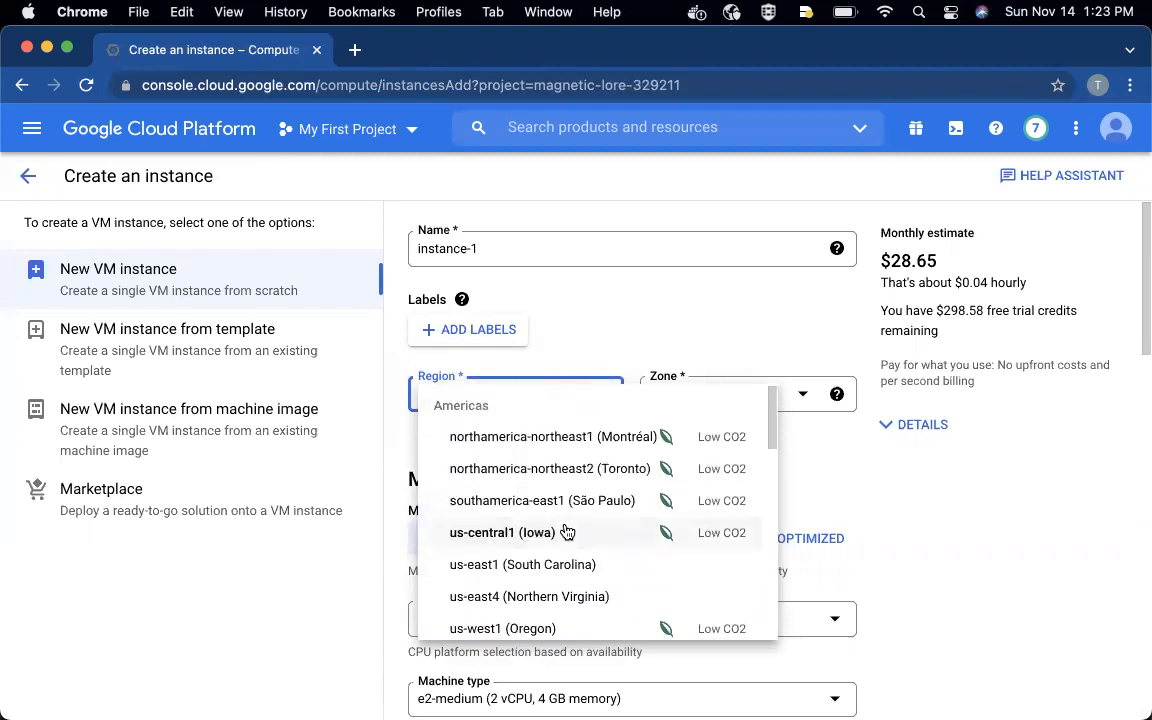
scroll(568, 532, "down", 4)
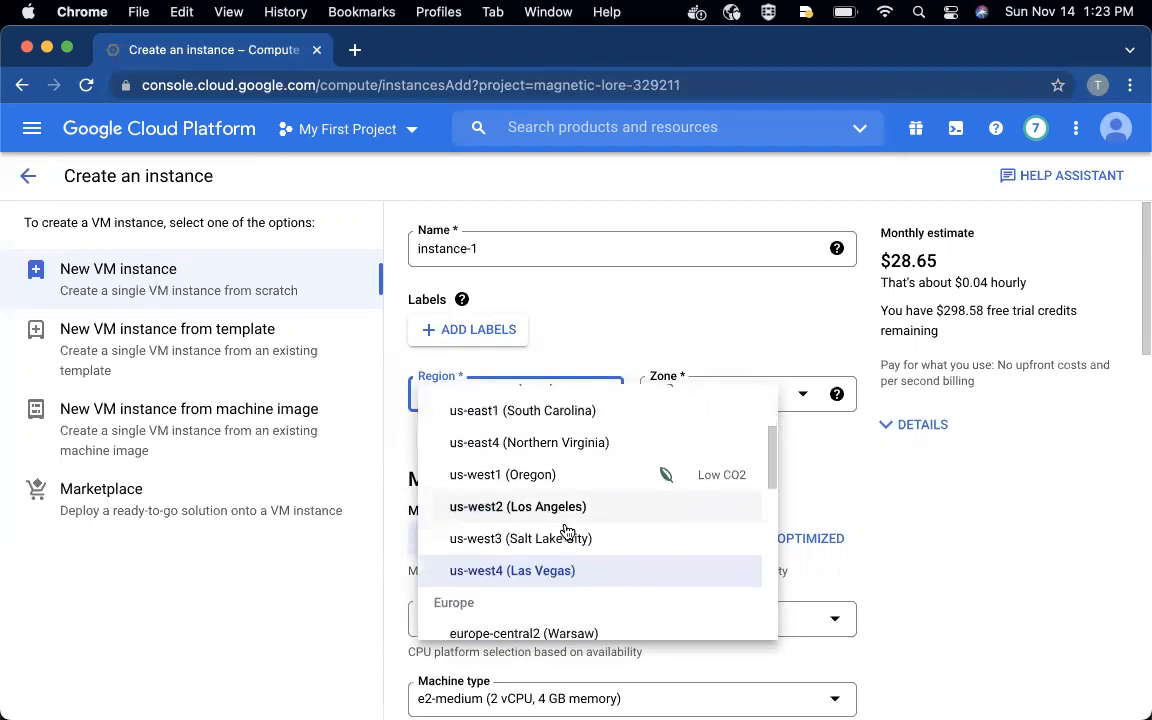
scroll(566, 531, "up", 3)
scroll(567, 532, "up", 1)
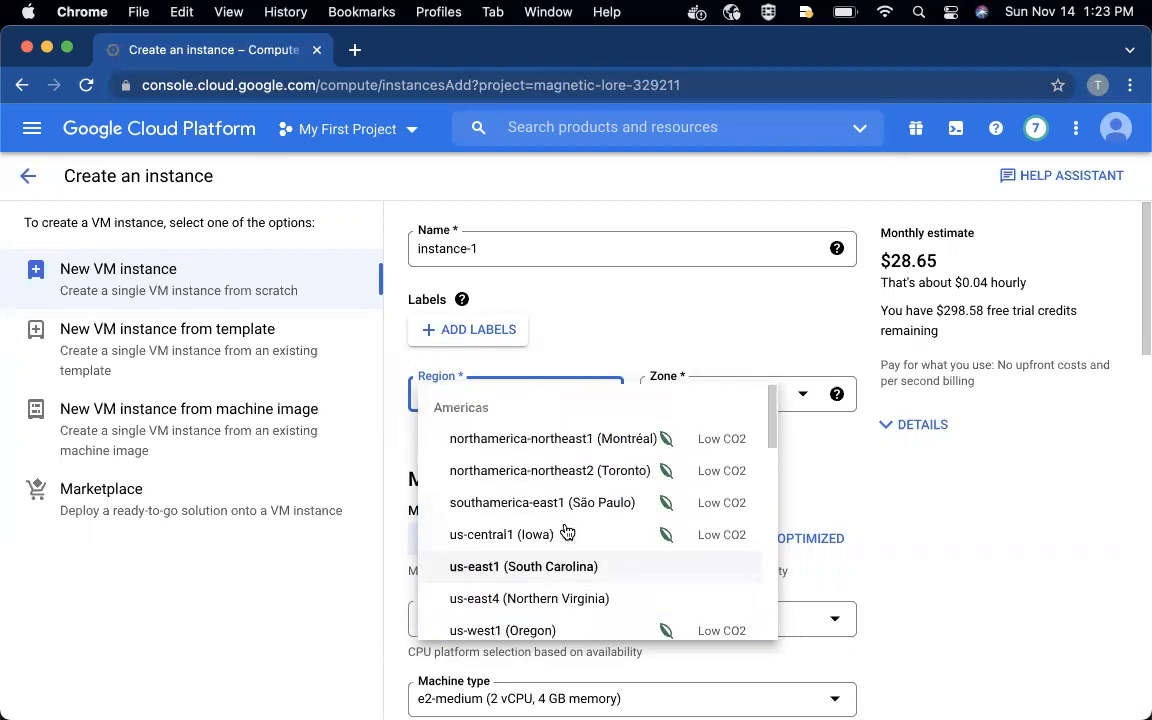
scroll(567, 532, "down", 1)
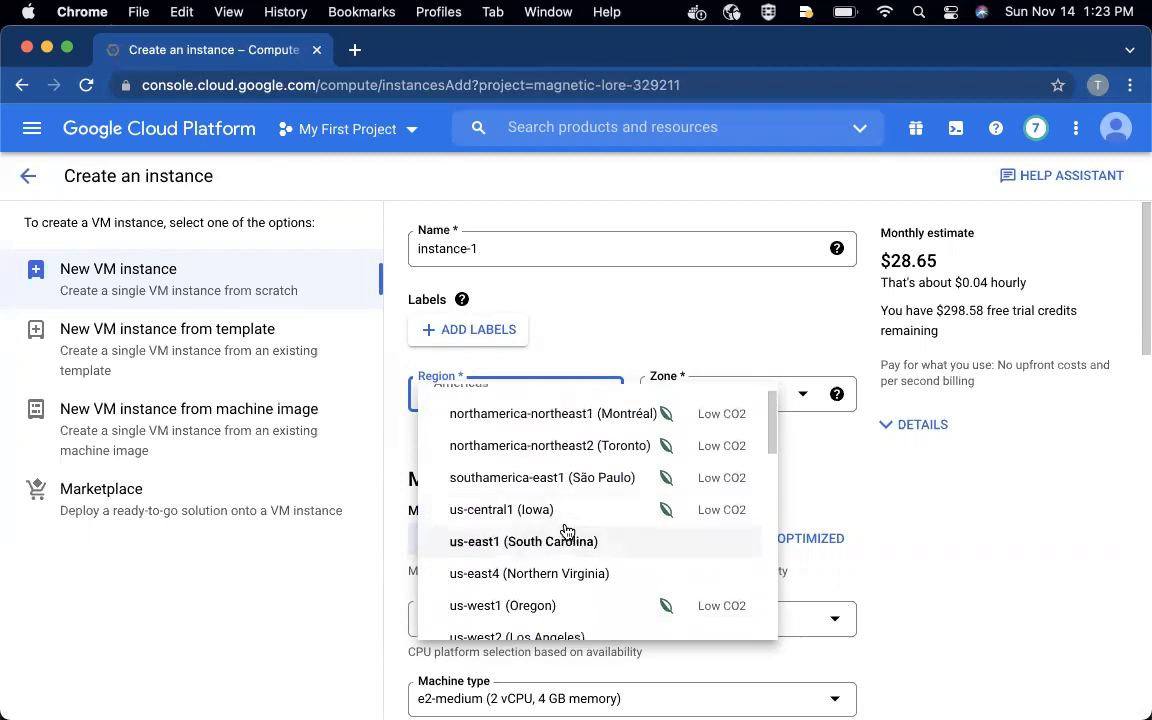
scroll(567, 532, "down", 1)
scroll(566, 531, "down", 4)
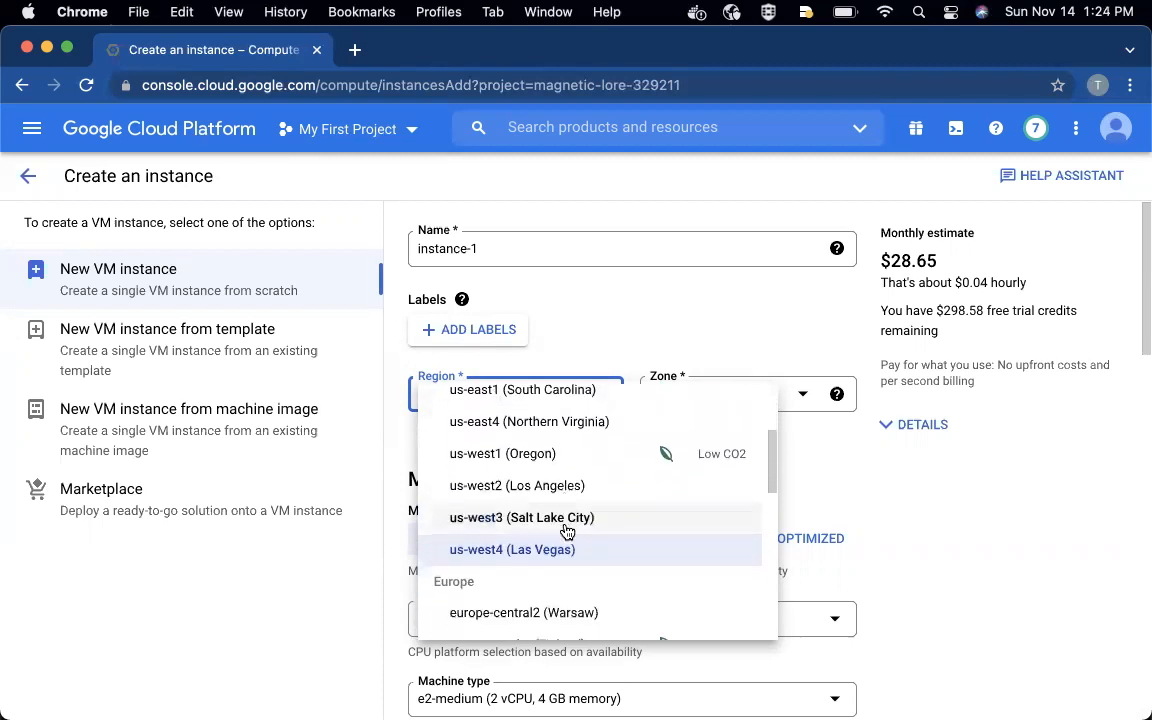
scroll(567, 532, "down", 3)
scroll(567, 532, "up", 4)
scroll(567, 532, "up", 3)
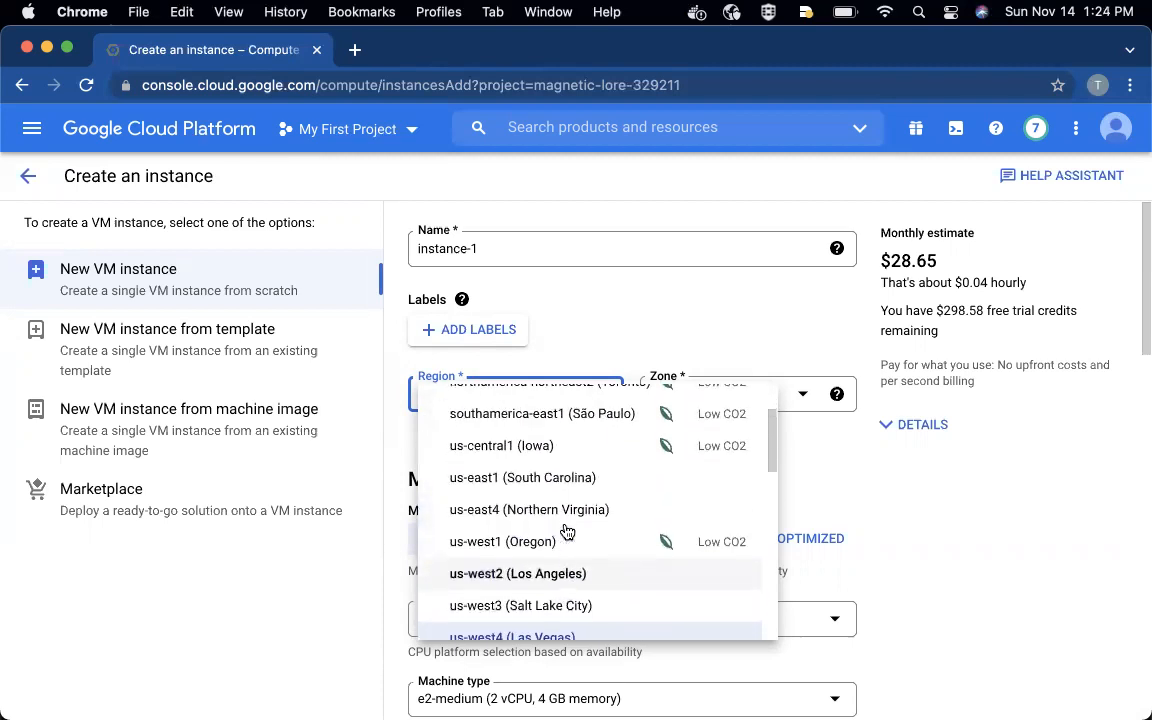
left_click(525, 470)
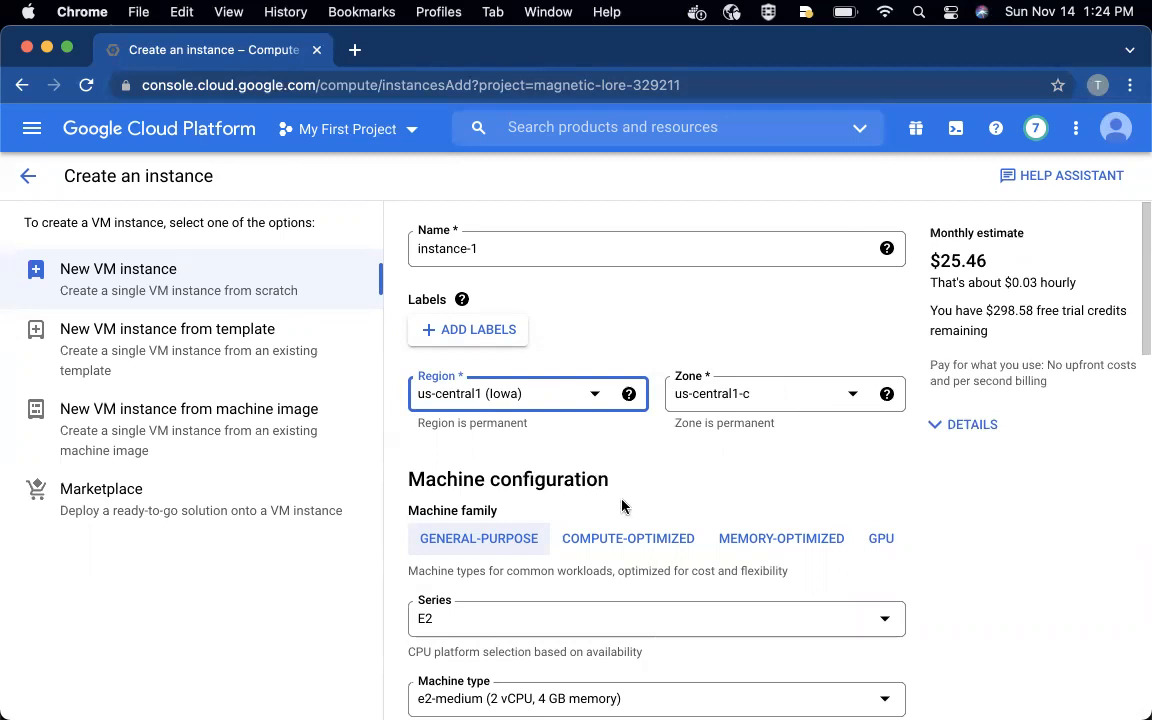
- Examine the new instance's machine configuration, CPU platform and GPU options, boot disk, API access and firewall settings
scroll(624, 505, "down", 4)
scroll(622, 503, "down", 1)
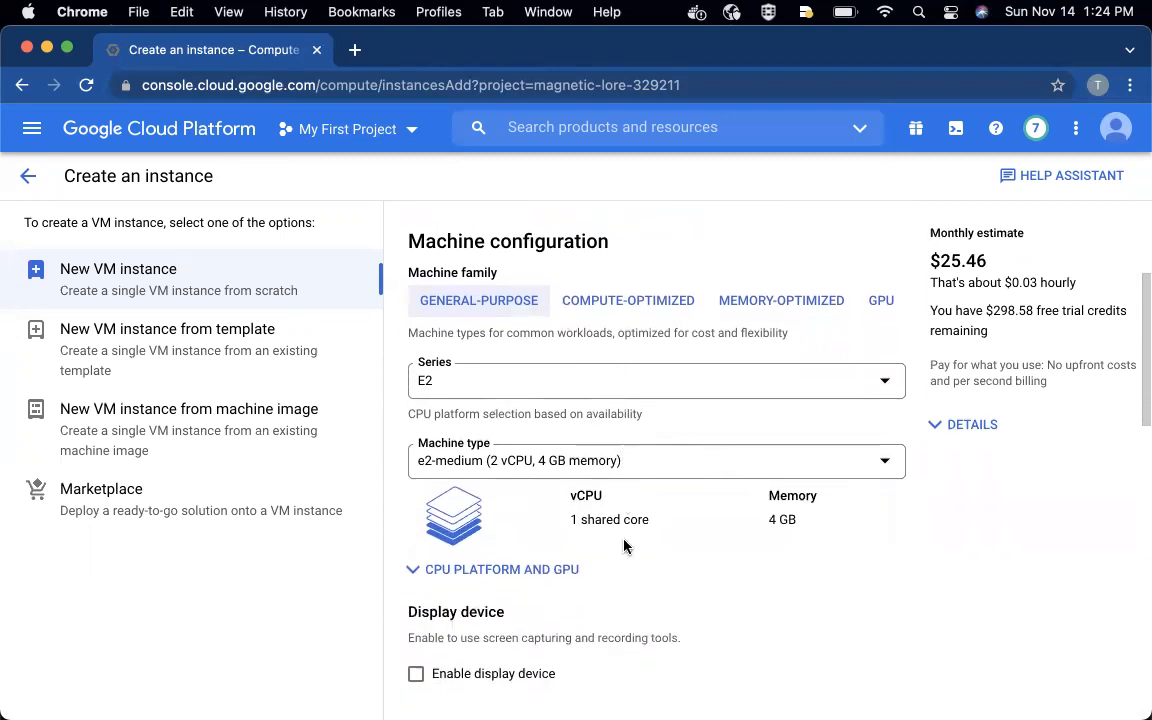
left_click(519, 570)
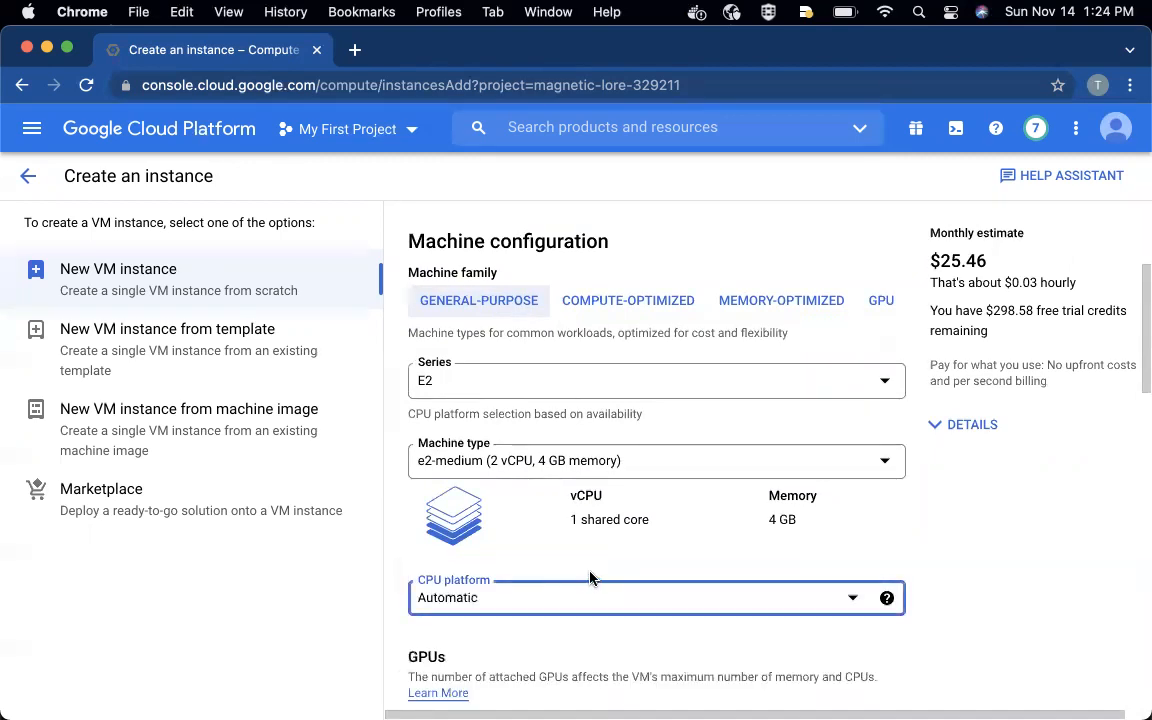
scroll(588, 577, "down", 8)
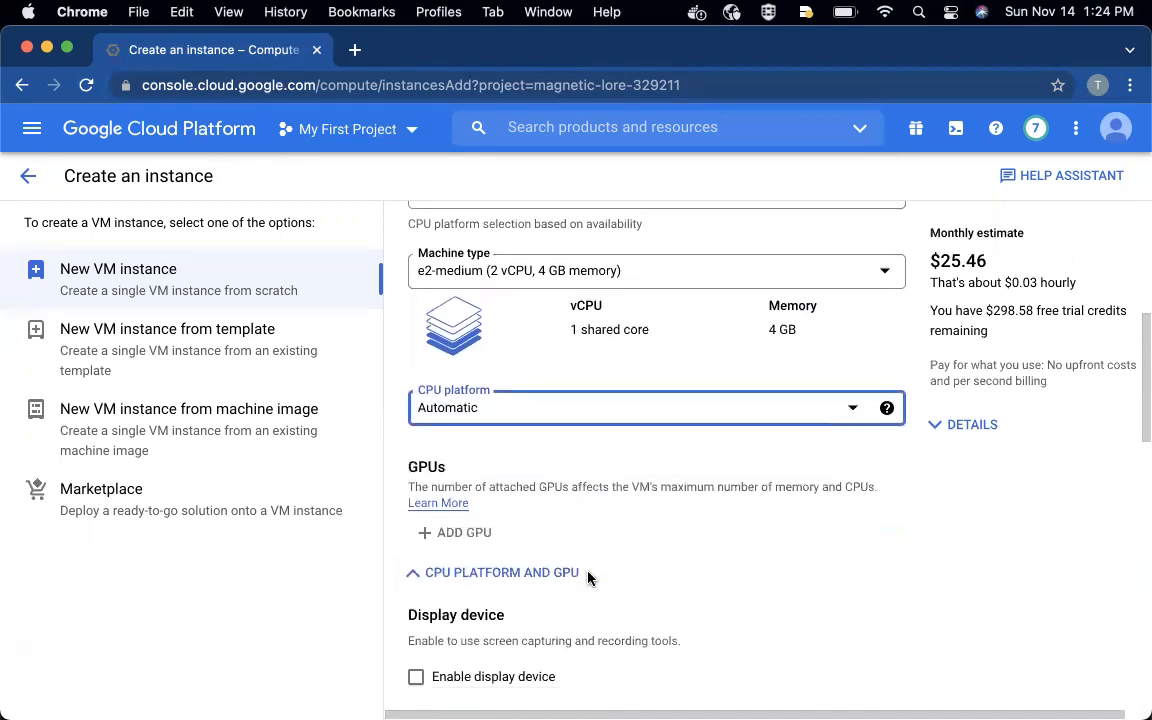
scroll(588, 577, "up", 8)
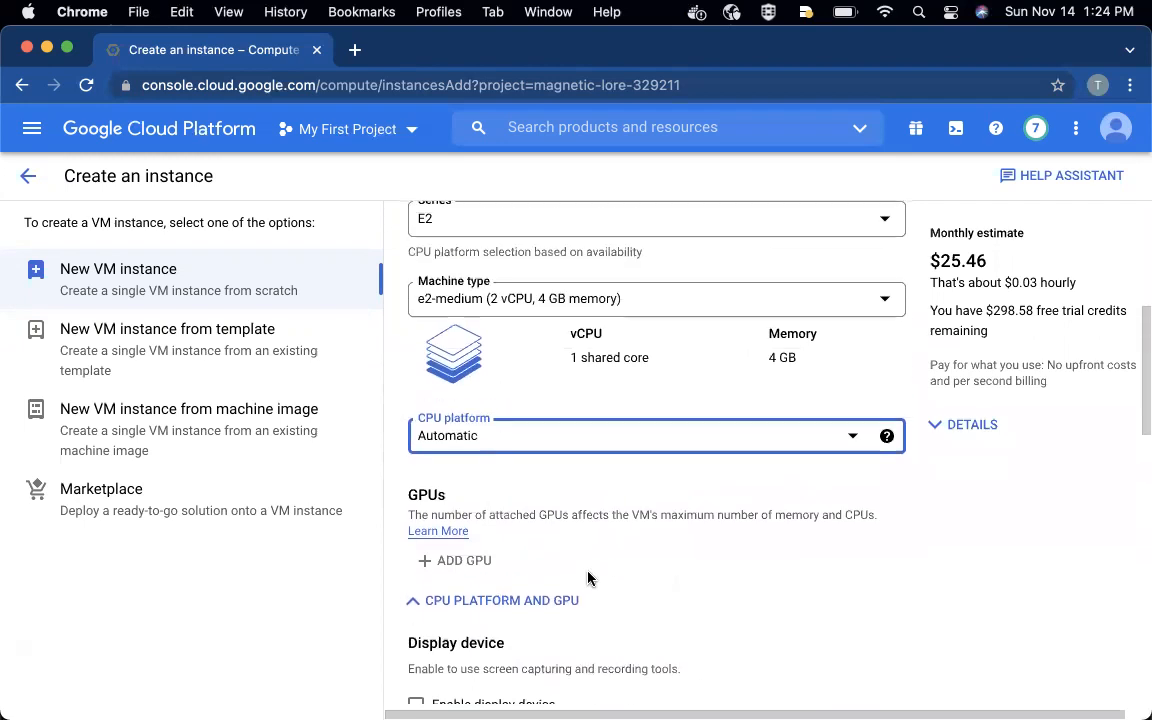
scroll(588, 577, "down", 4)
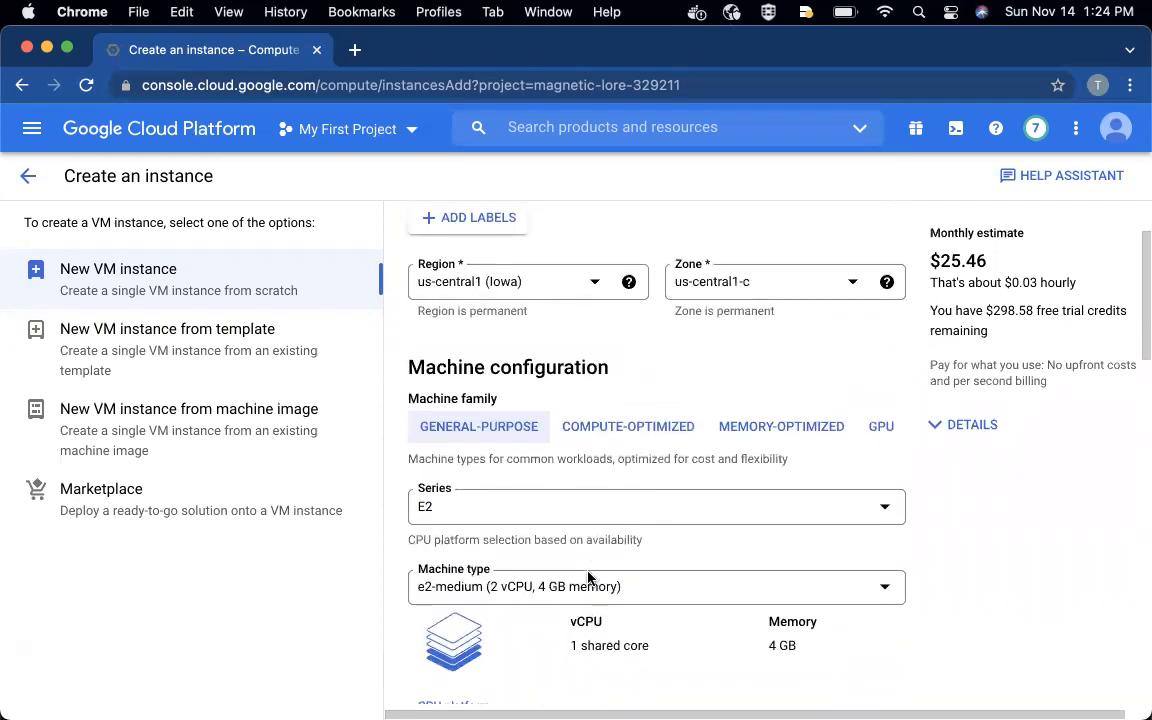
scroll(588, 577, "down", 4)
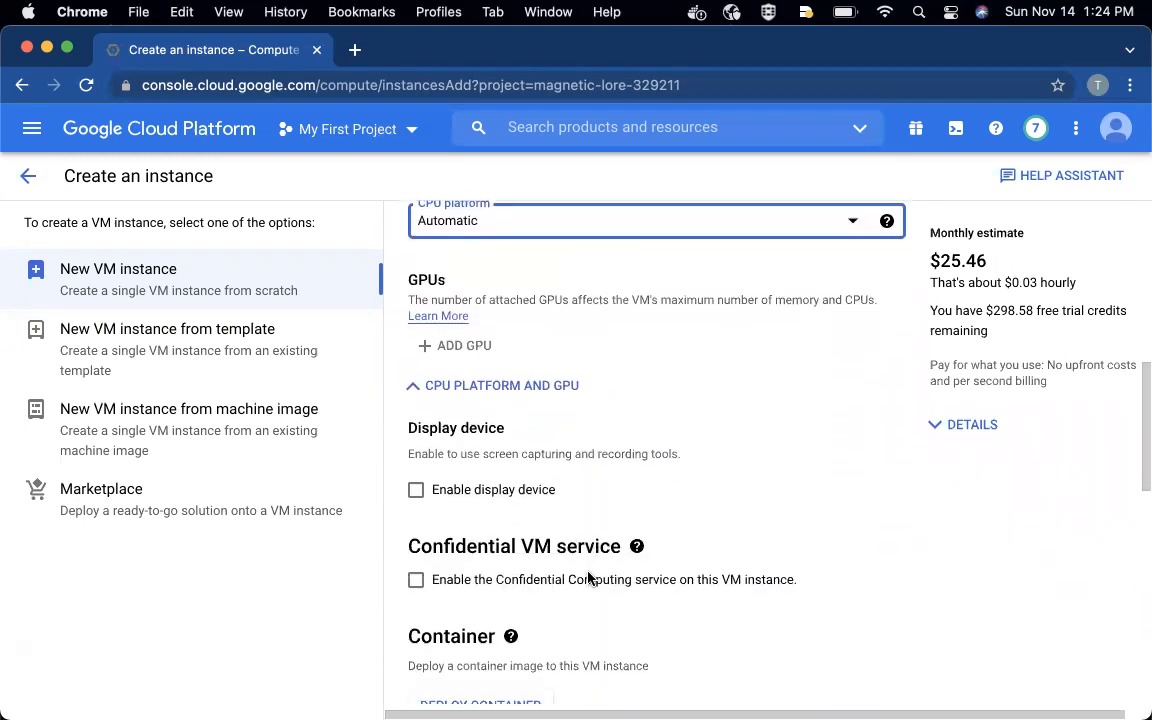
scroll(588, 577, "down", 3)
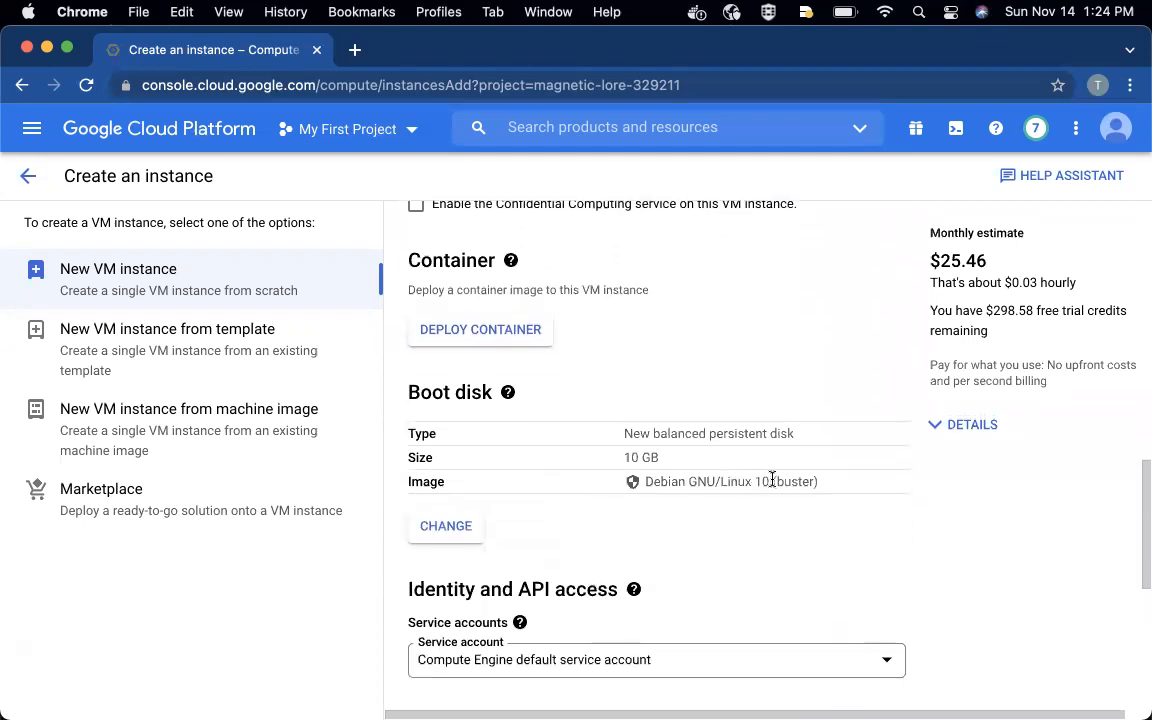
scroll(772, 480, "down", 3)
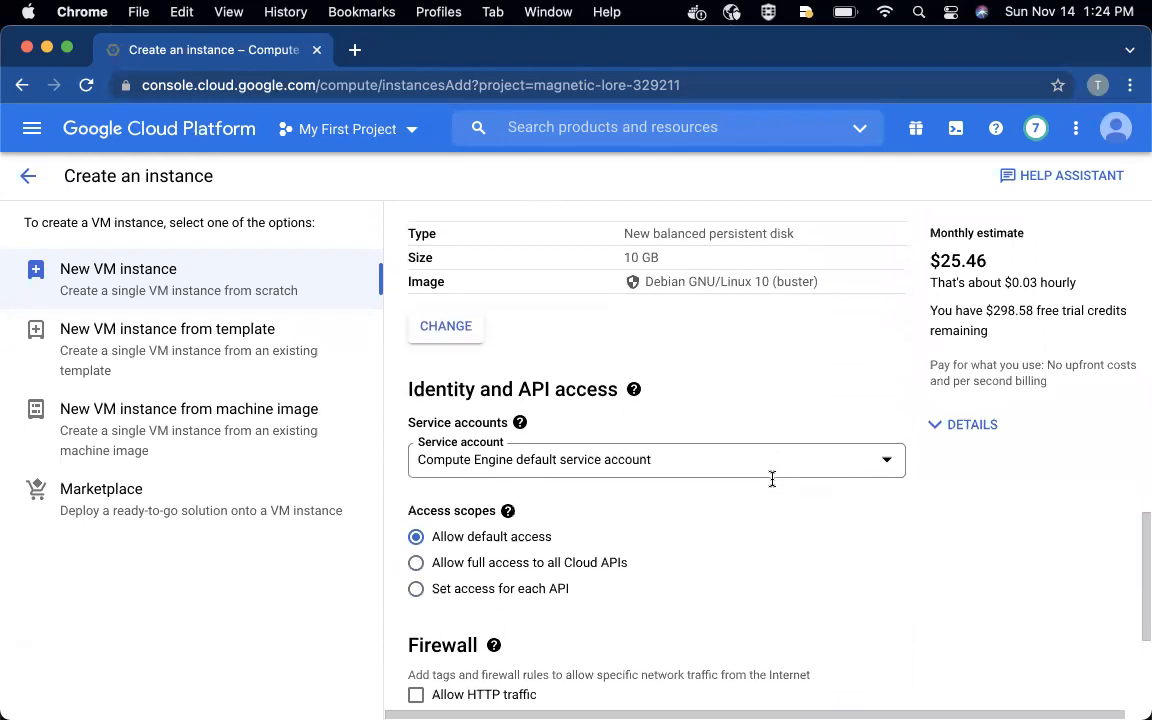
scroll(772, 484, "down", 2)
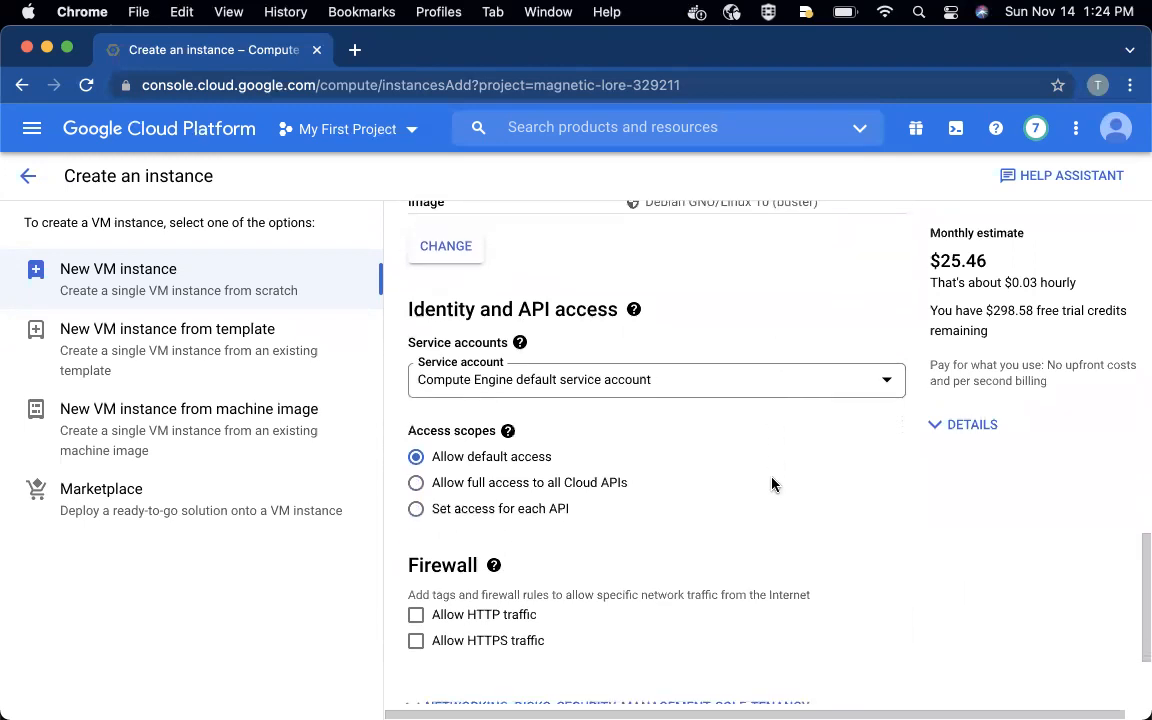
scroll(772, 485, "down", 2)
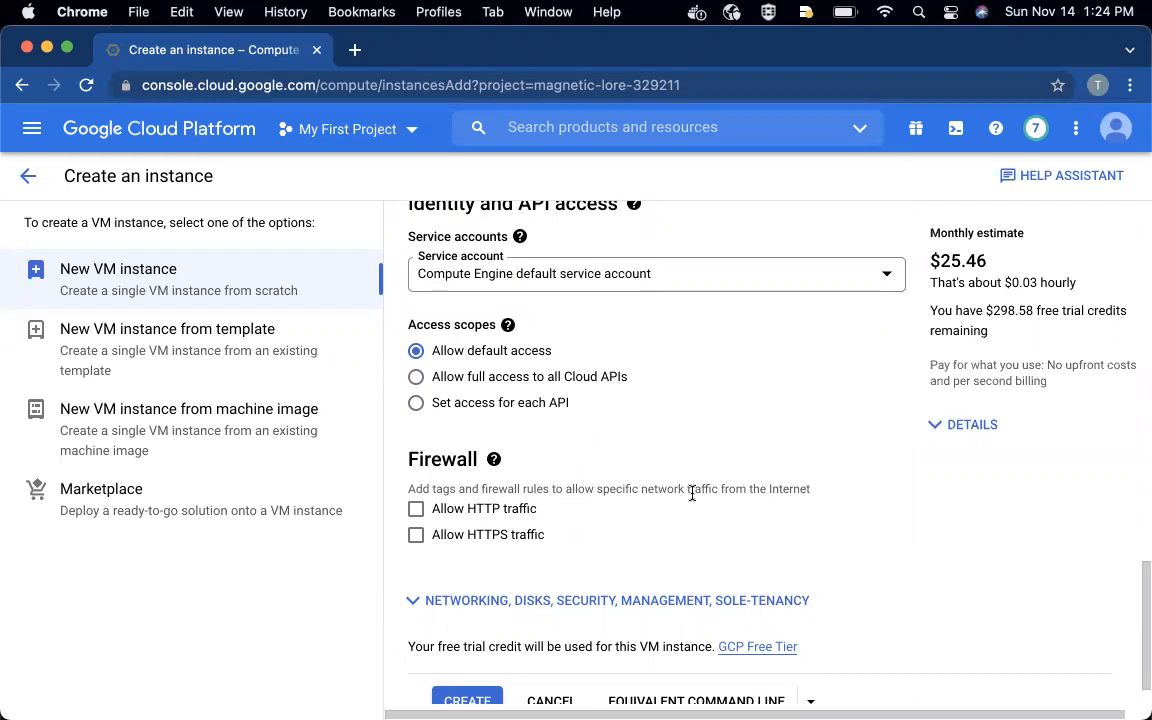
scroll(692, 493, "down", 1)
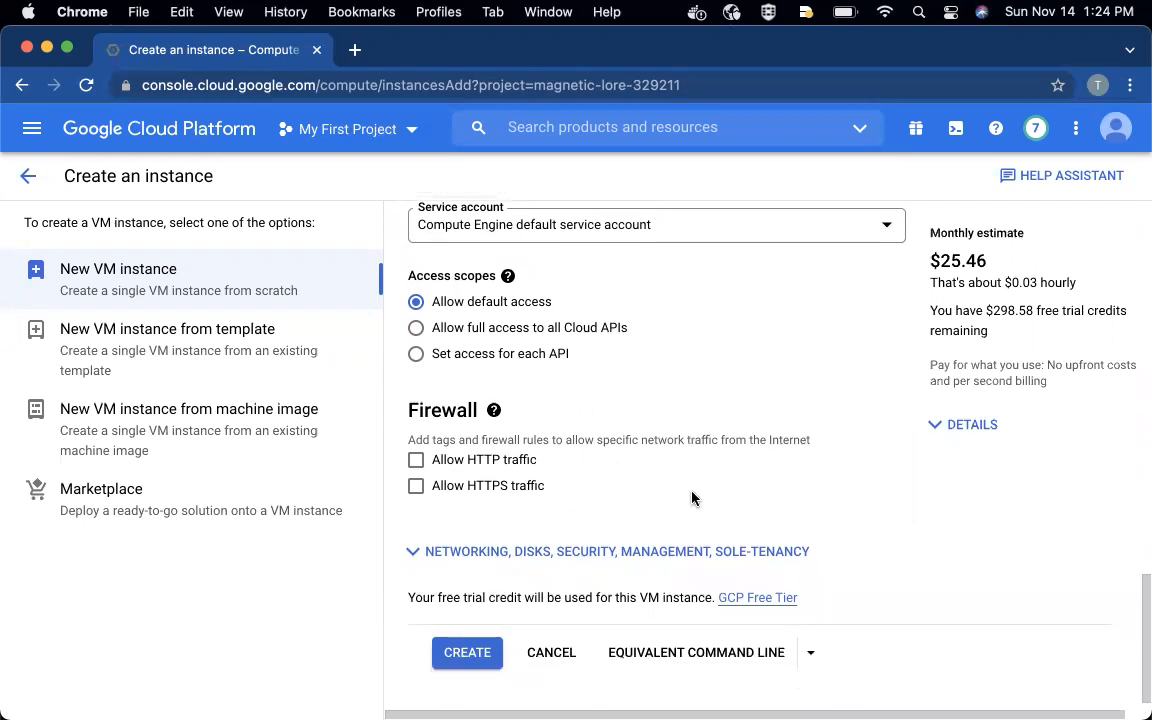
- Expand the instance's advanced Networking settings and add the network tag frontend
left_click(496, 552)
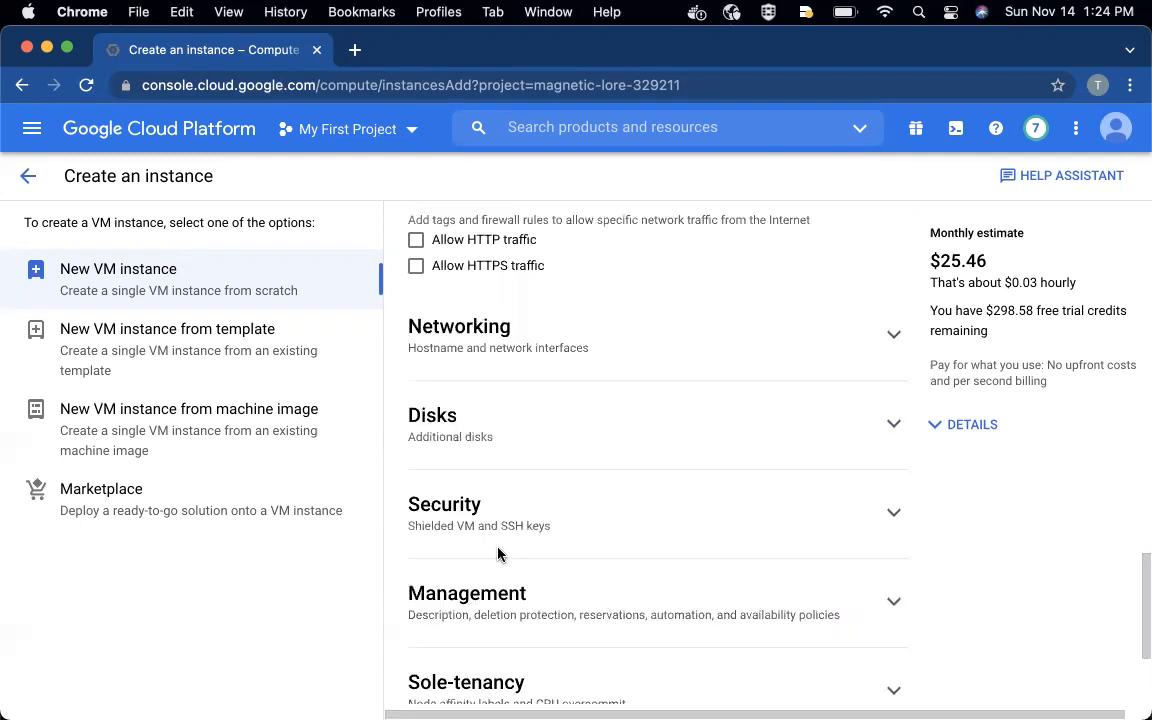
scroll(558, 548, "down", 2)
scroll(558, 552, "up", 2)
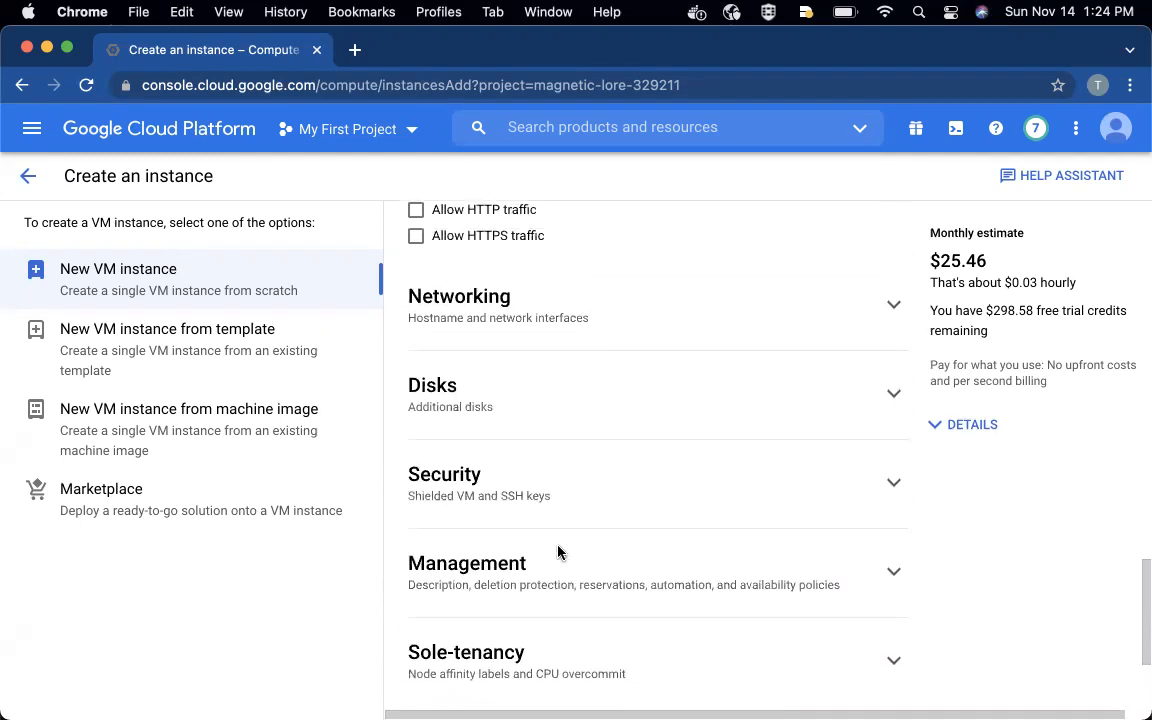
left_click(476, 303)
scroll(512, 317, "down", 1)
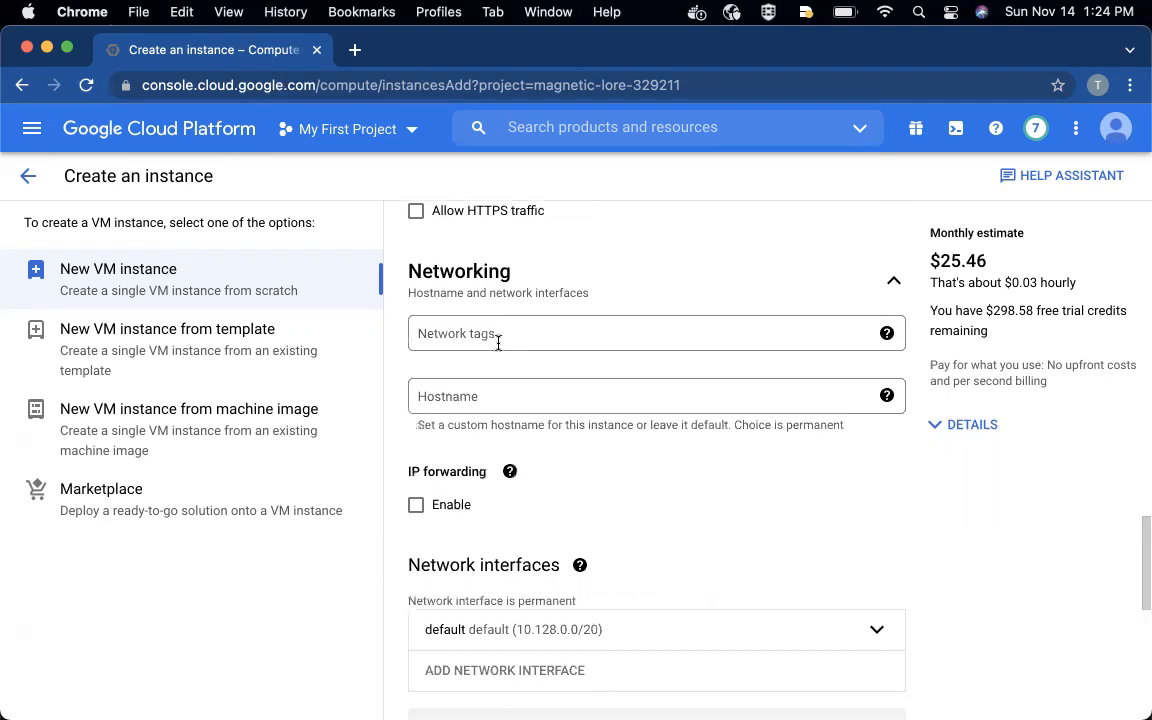
left_click(478, 333)
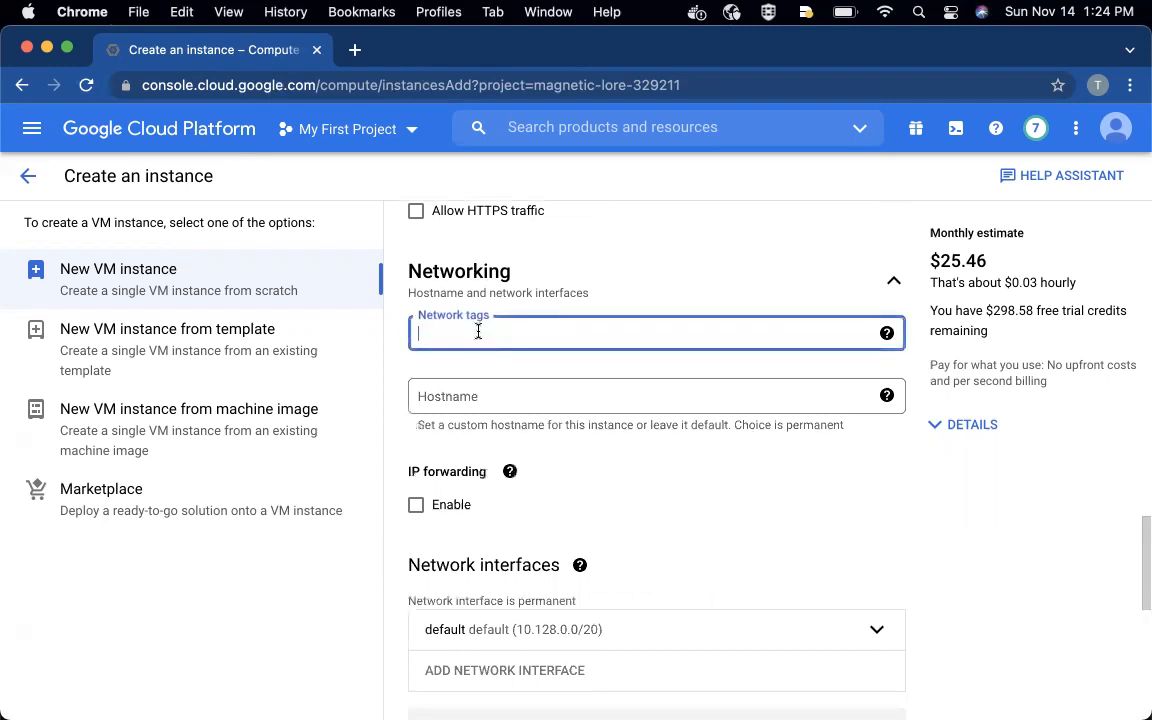
type("frontend")
key("Return")
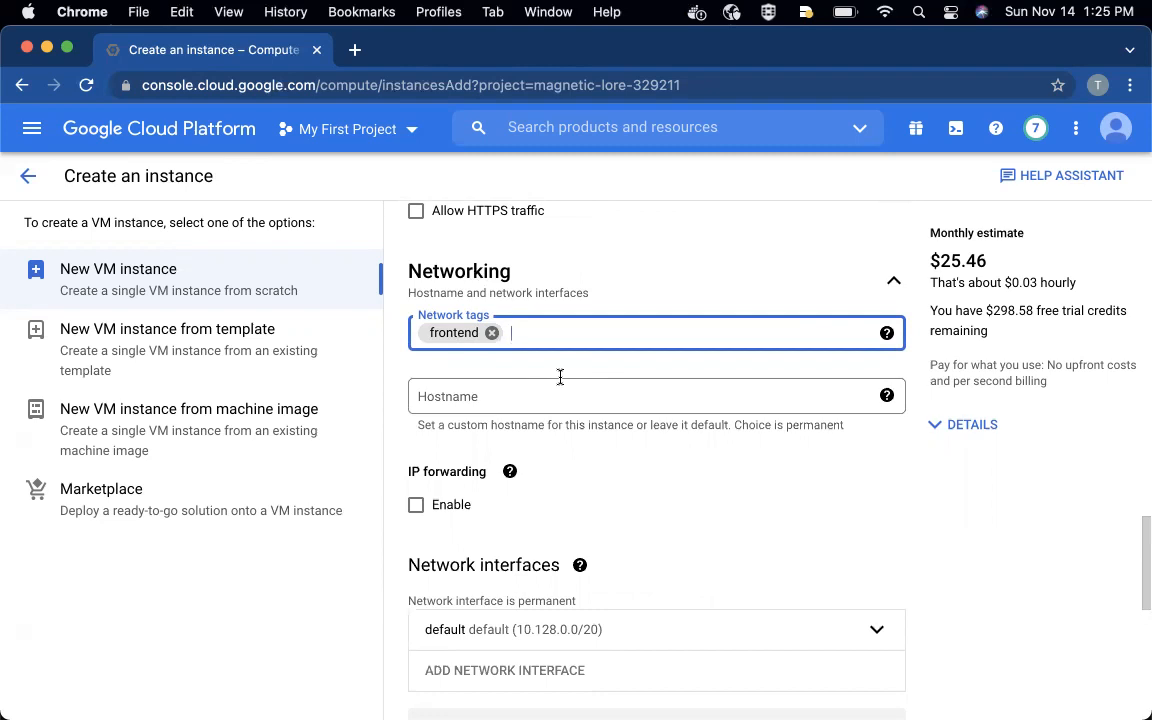
- Examine the instance's hostname, IP forwarding and network interface settings, and return to the firewall options
scroll(570, 479, "down", 1)
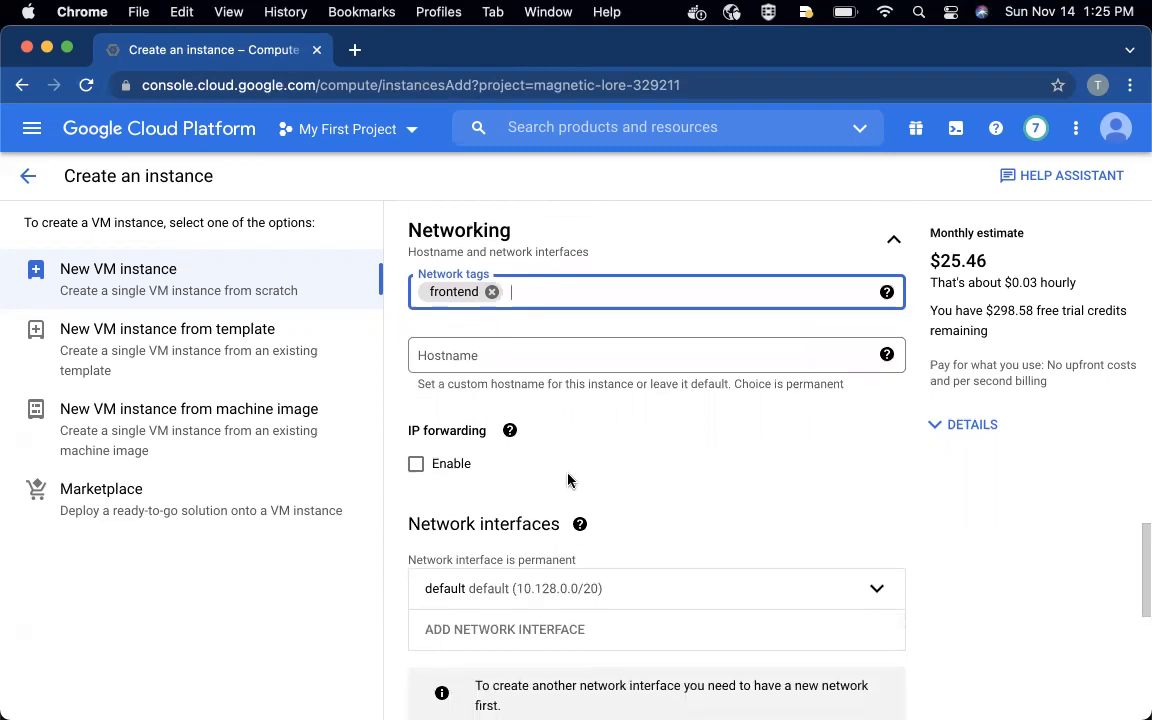
scroll(570, 480, "down", 1)
mouse_move(571, 478)
scroll(571, 480, "down", 1)
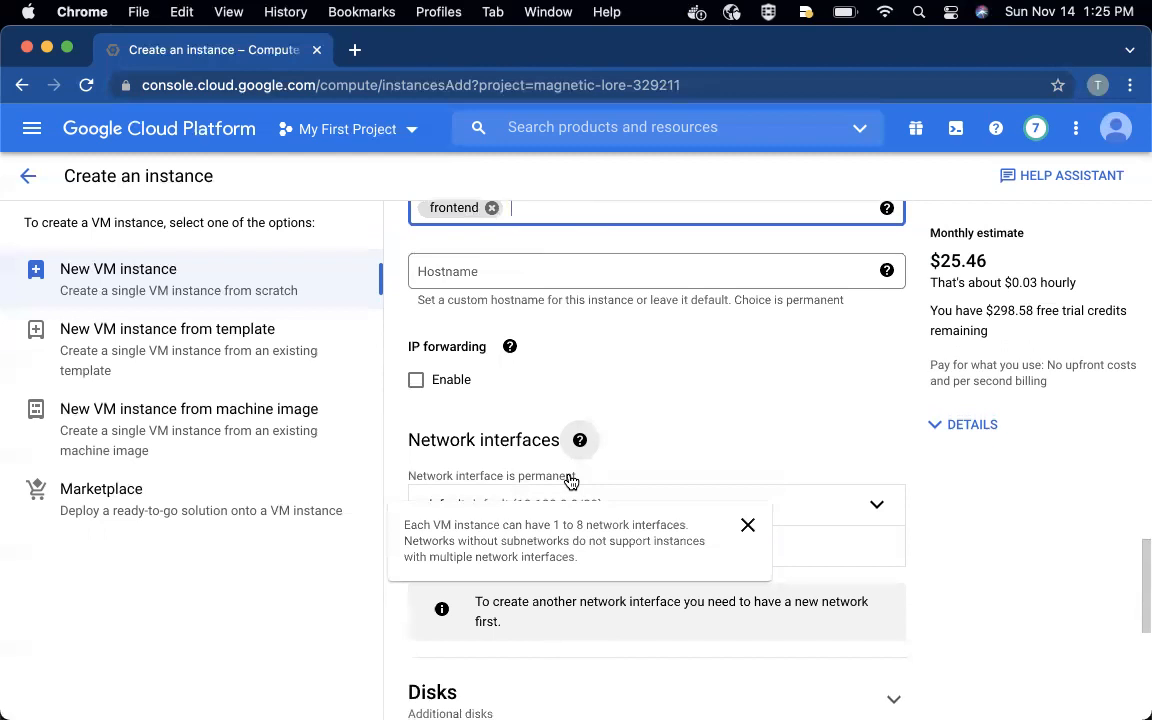
scroll(740, 450, "down", 1)
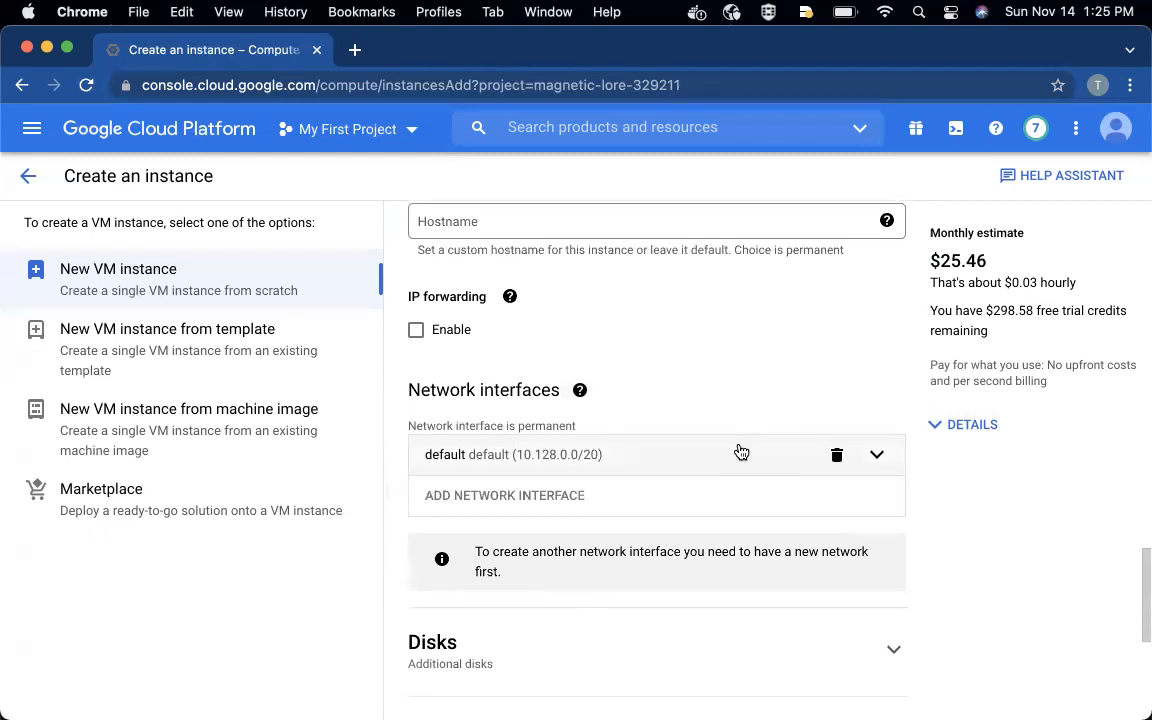
scroll(741, 453, "down", 1)
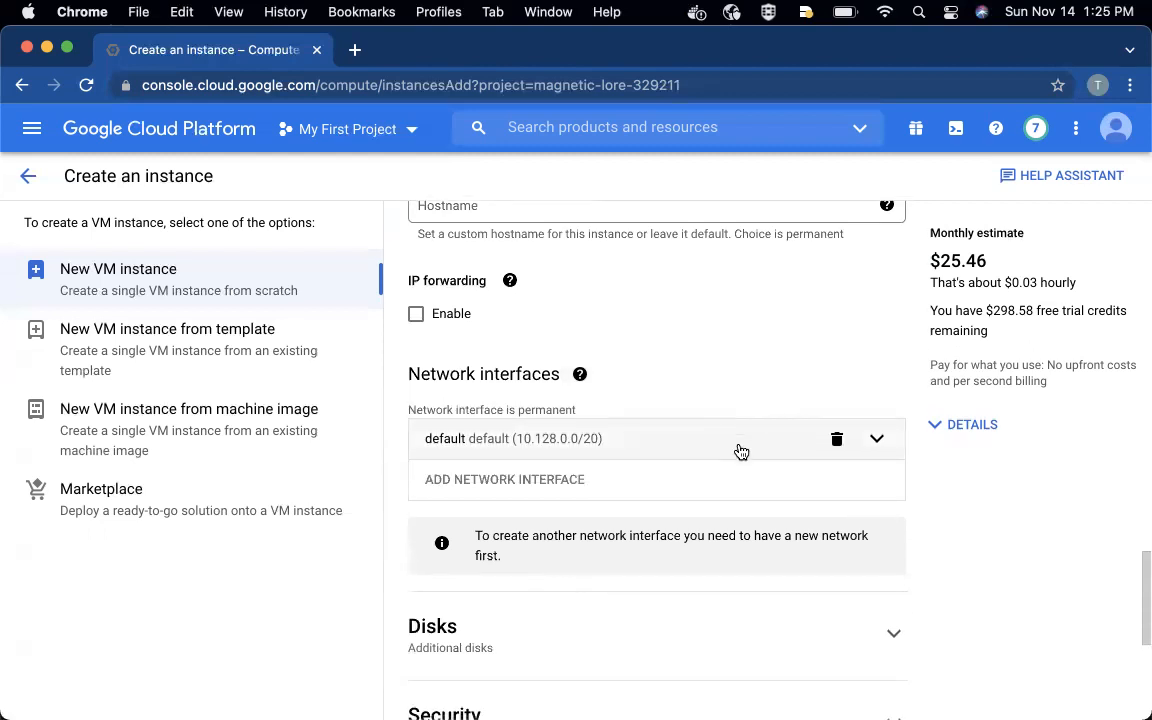
scroll(741, 451, "up", 5)
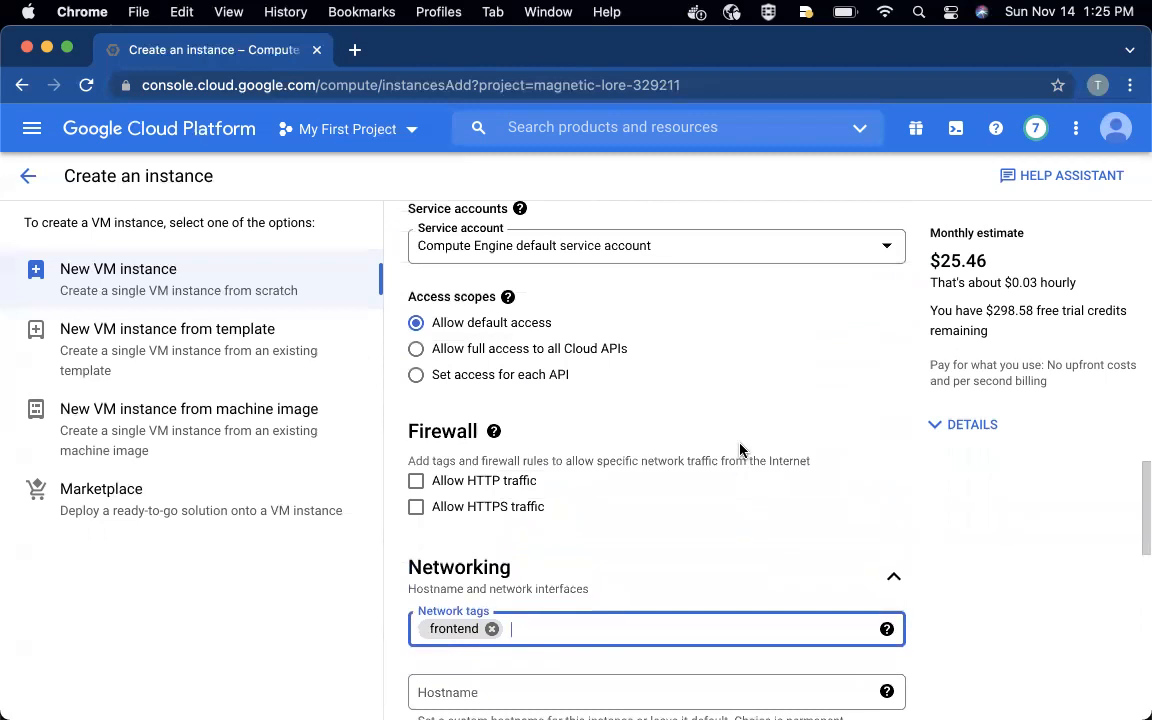
- Review the firewall options and network tag, collapse the Networking section, and look over the remaining advanced sections
scroll(740, 450, "up", 4)
scroll(740, 450, "down", 5)
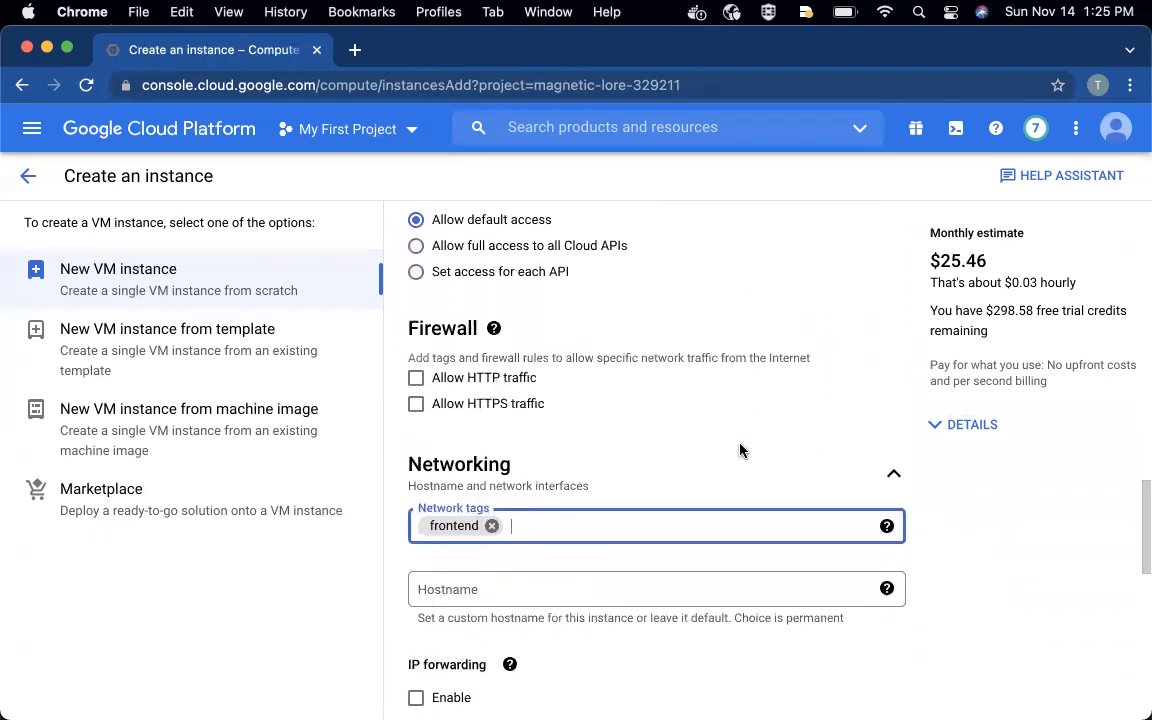
scroll(740, 450, "down", 1)
scroll(738, 452, "down", 1)
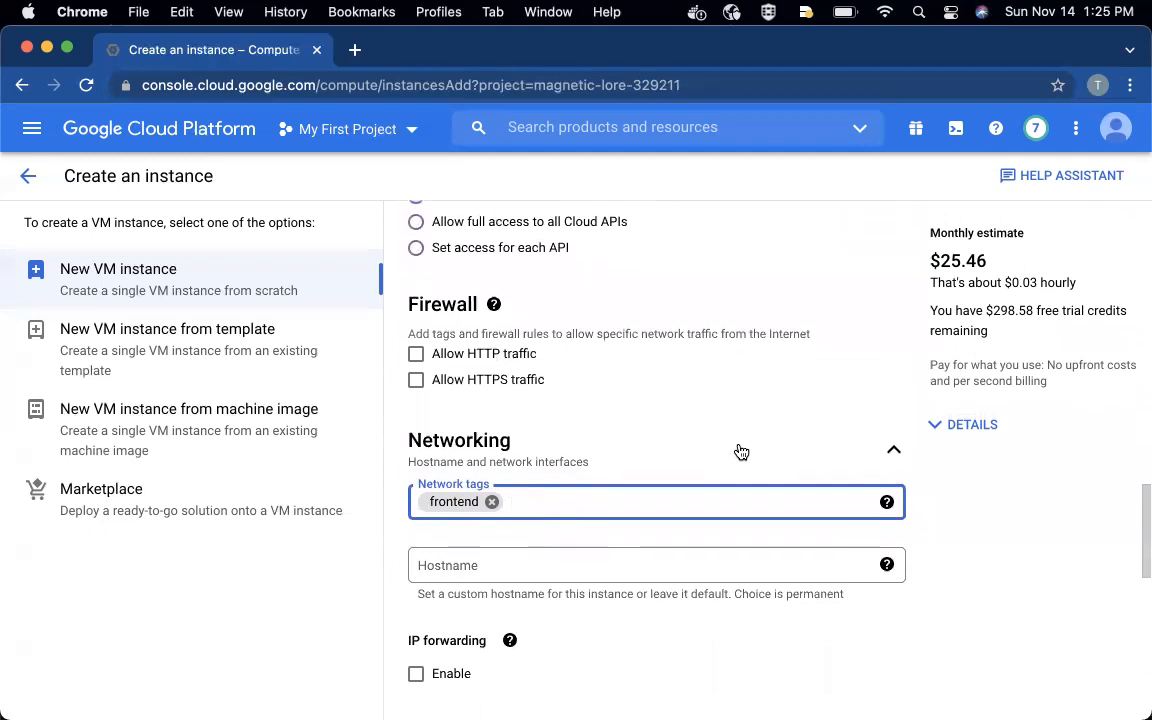
left_click(873, 451)
scroll(810, 458, "down", 1)
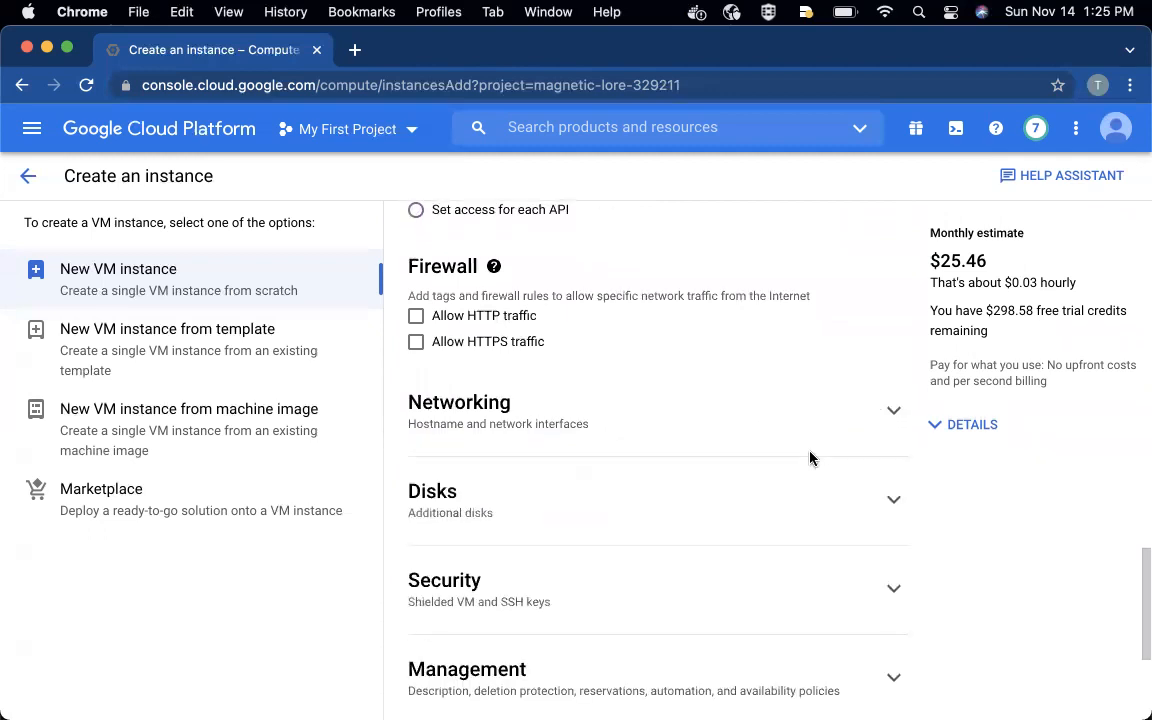
scroll(810, 458, "down", 3)
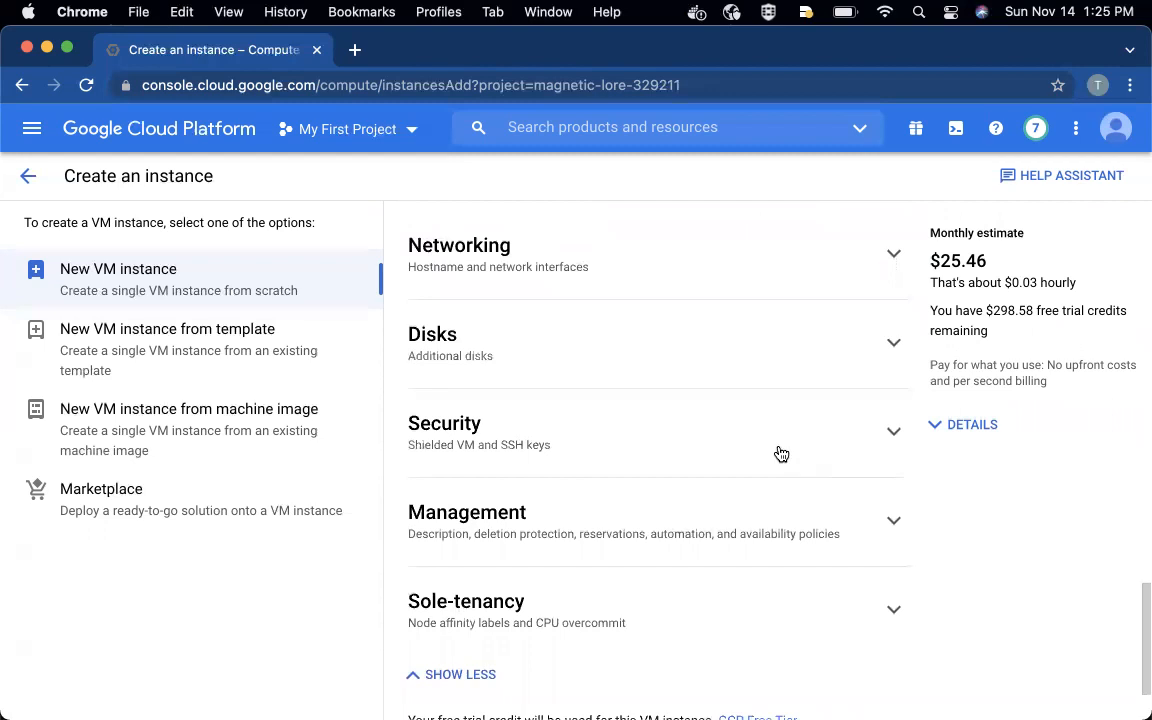
scroll(655, 505, "up", 2)
scroll(655, 505, "down", 3)
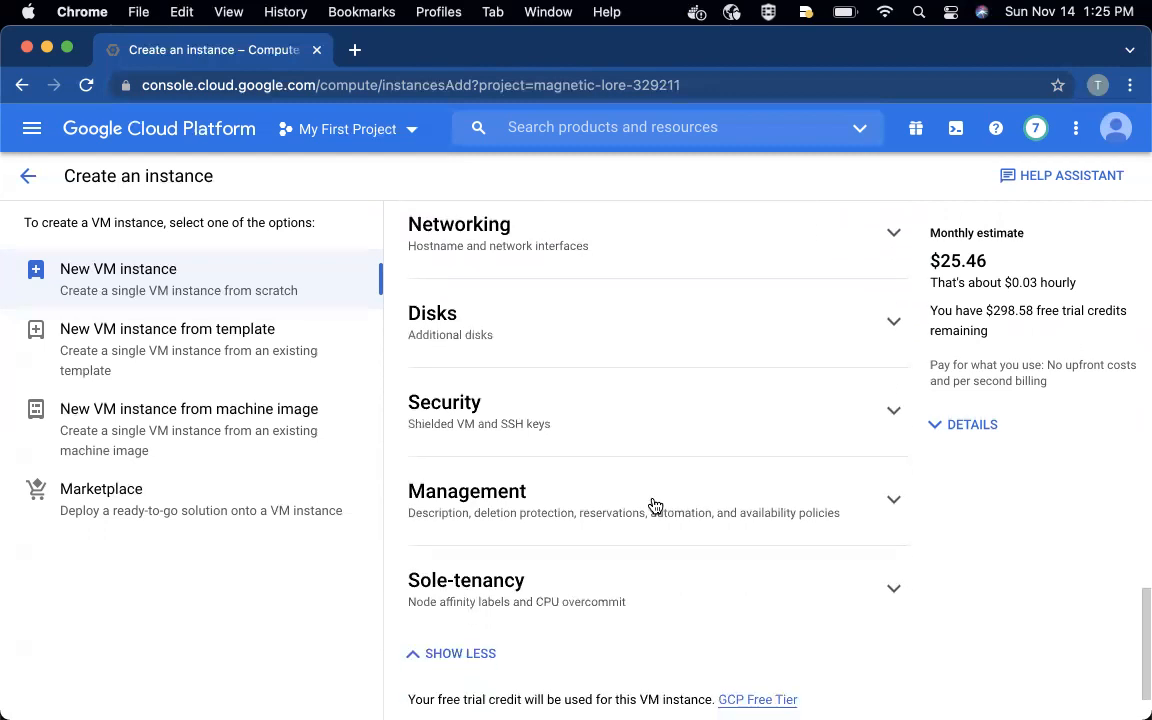
- Expand the instance's Management settings and start editing the startup script under Automation
scroll(655, 505, "down", 2)
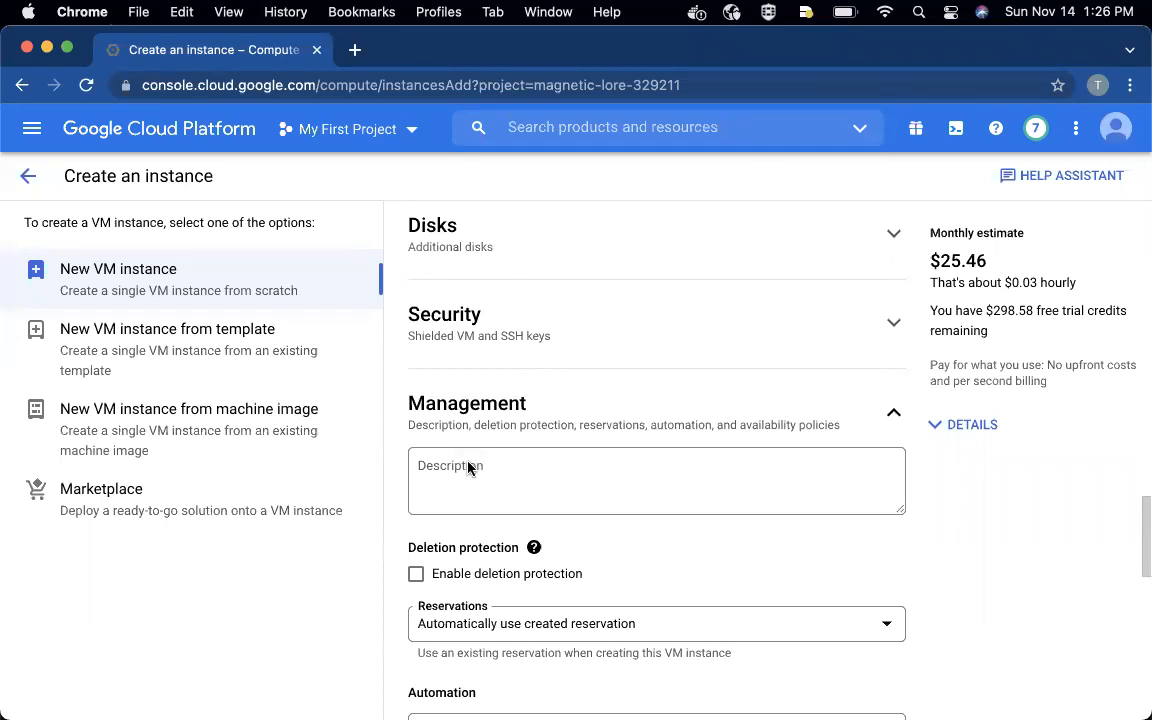
scroll(500, 495, "down", 3)
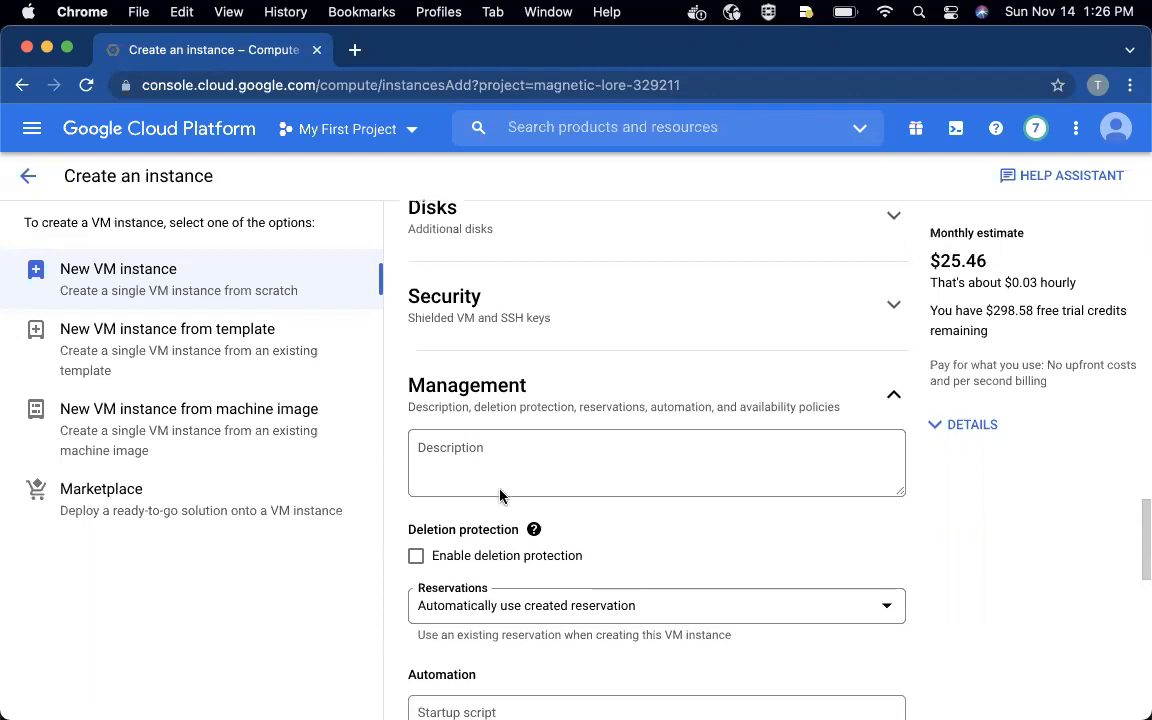
scroll(500, 495, "down", 1)
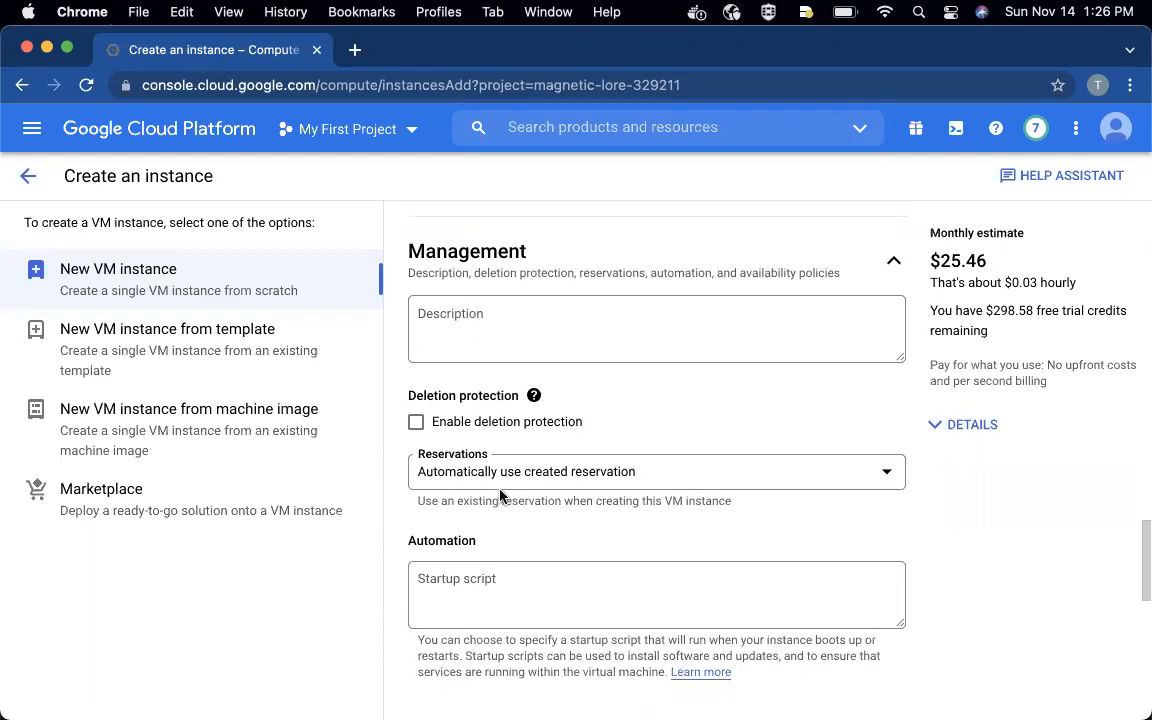
left_click(437, 586)
- Switch to the GitHub README for course section 3.1.1 and copy the startup script that installs apache2 and writes the Hello World page
key("ctrl+Up")
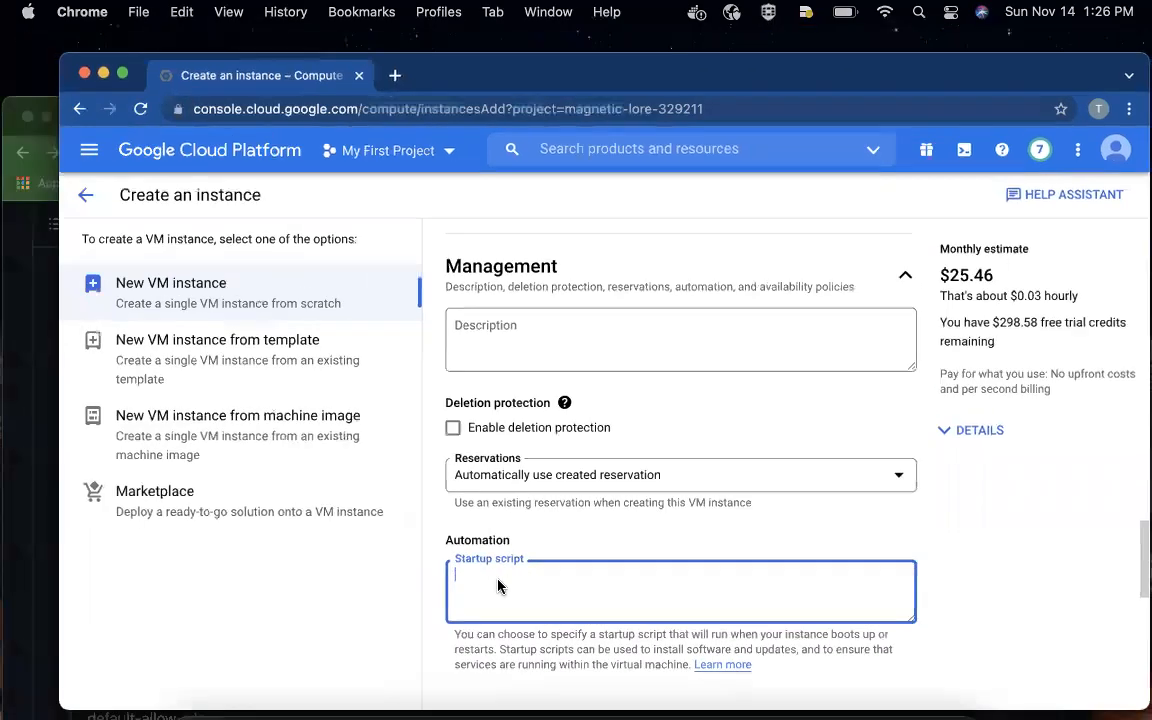
left_click(215, 275)
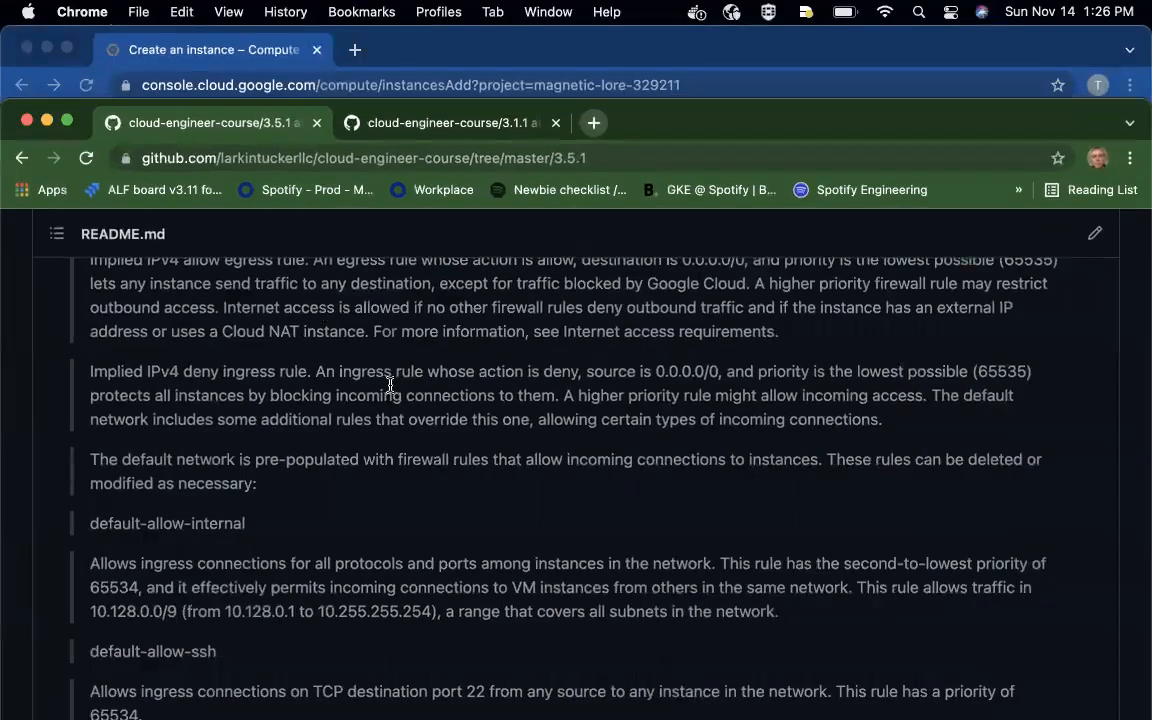
left_click(383, 123)
scroll(460, 372, "down", 15)
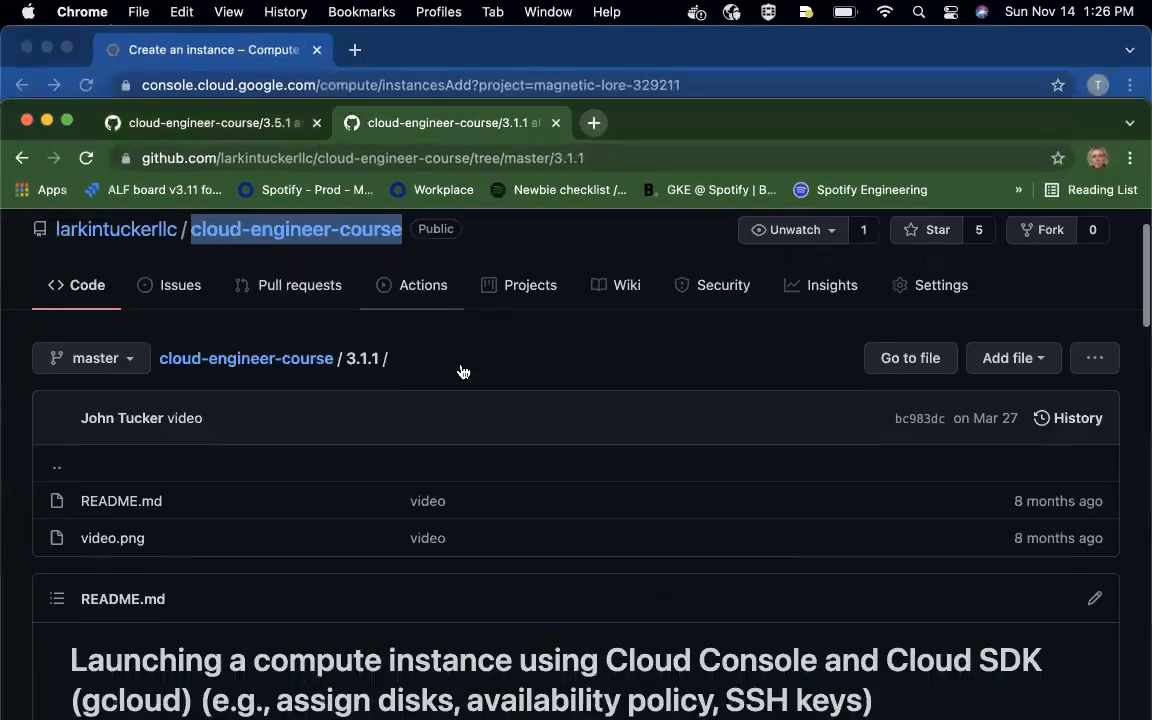
scroll(460, 372, "down", 20)
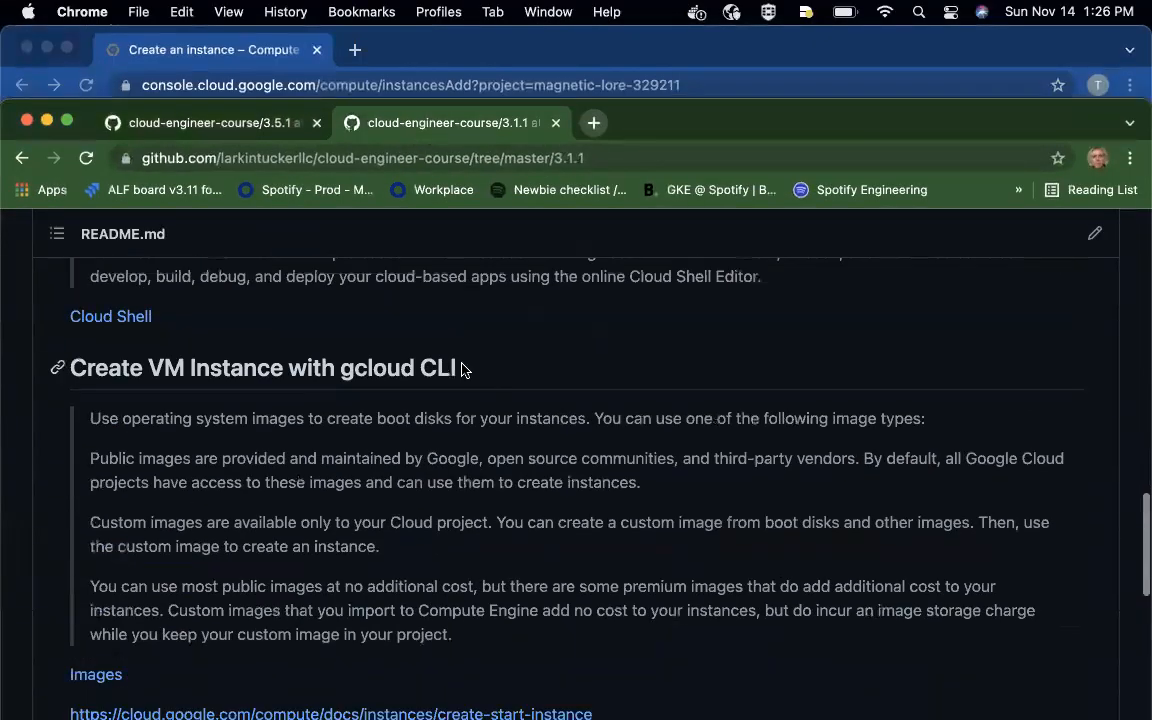
scroll(461, 369, "down", 8)
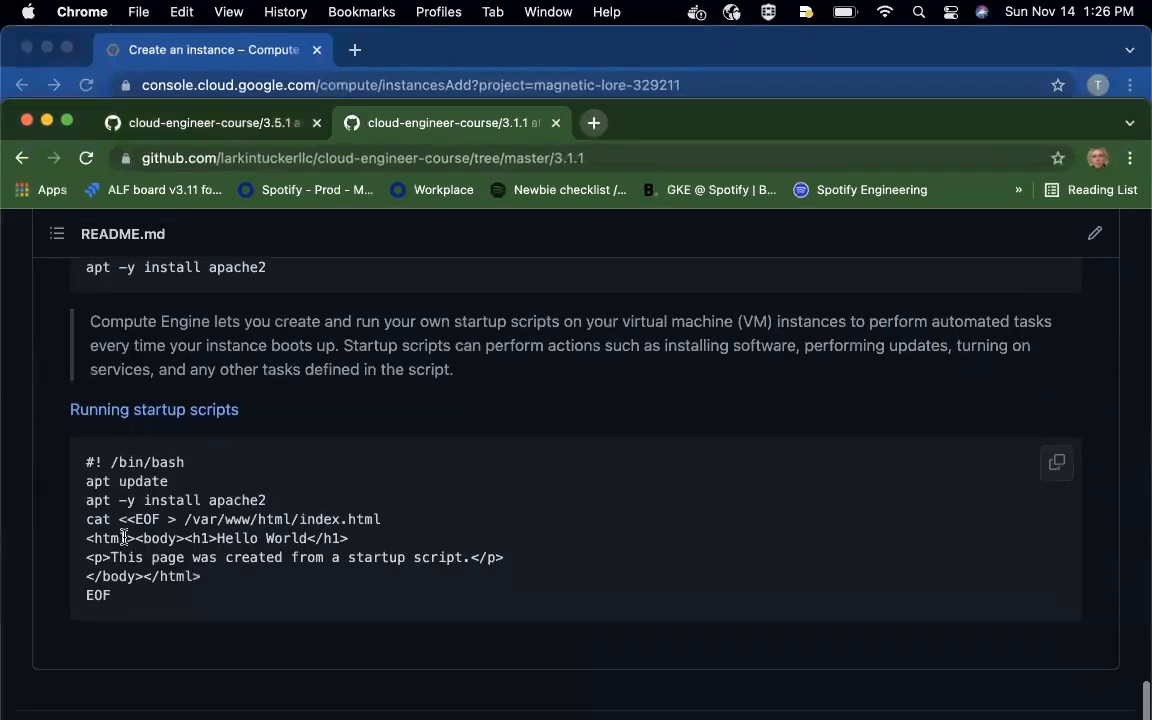
left_click_drag(116, 597, 80, 474)
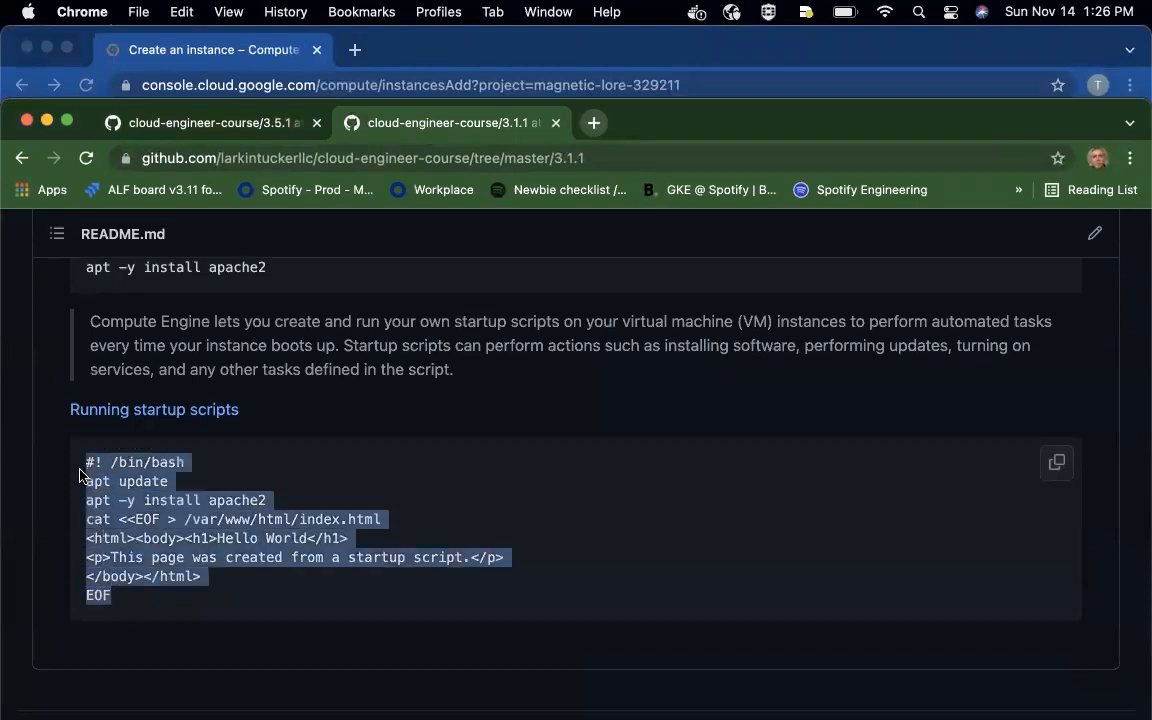
key("super+c")
- Switch back to the Google Cloud console and paste the copied apache2 Hello World script as the instance's startup script
key("ctrl+Up")
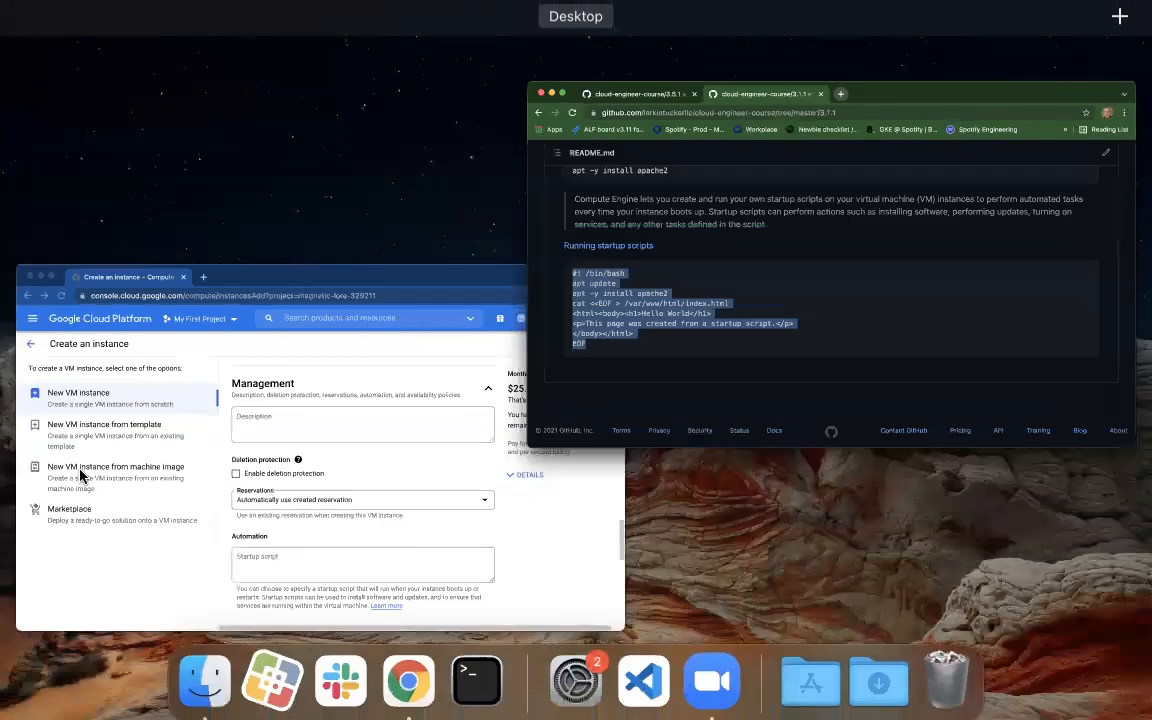
left_click(715, 344)
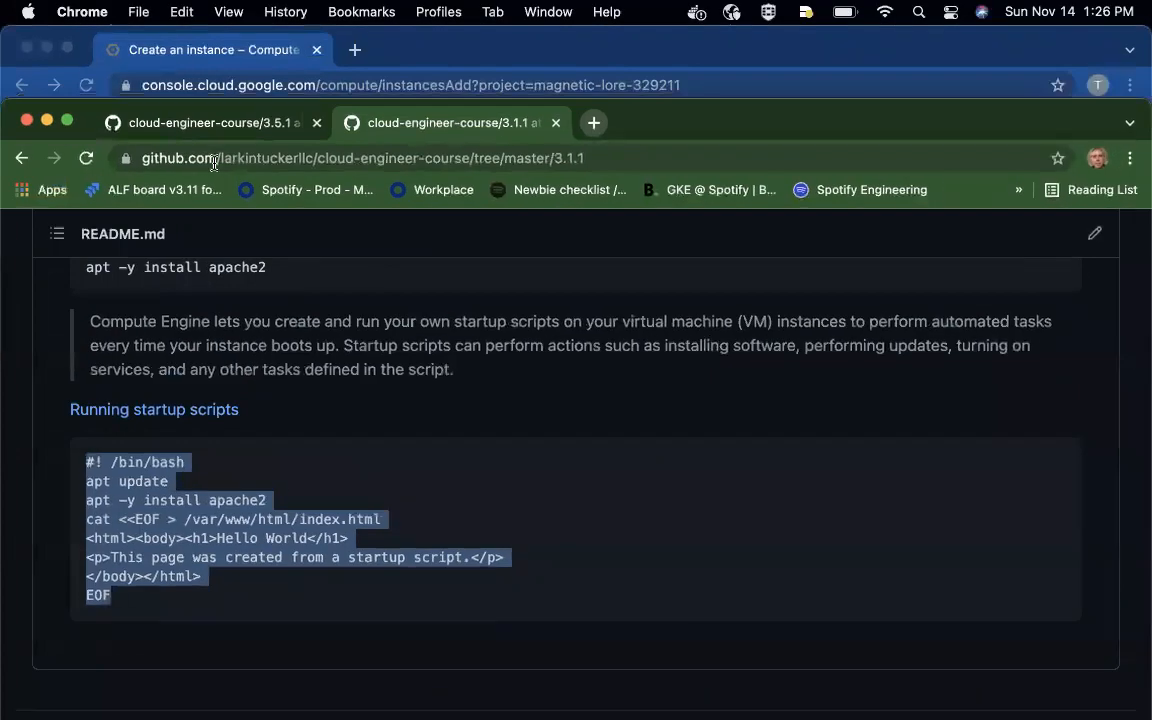
left_click(375, 50)
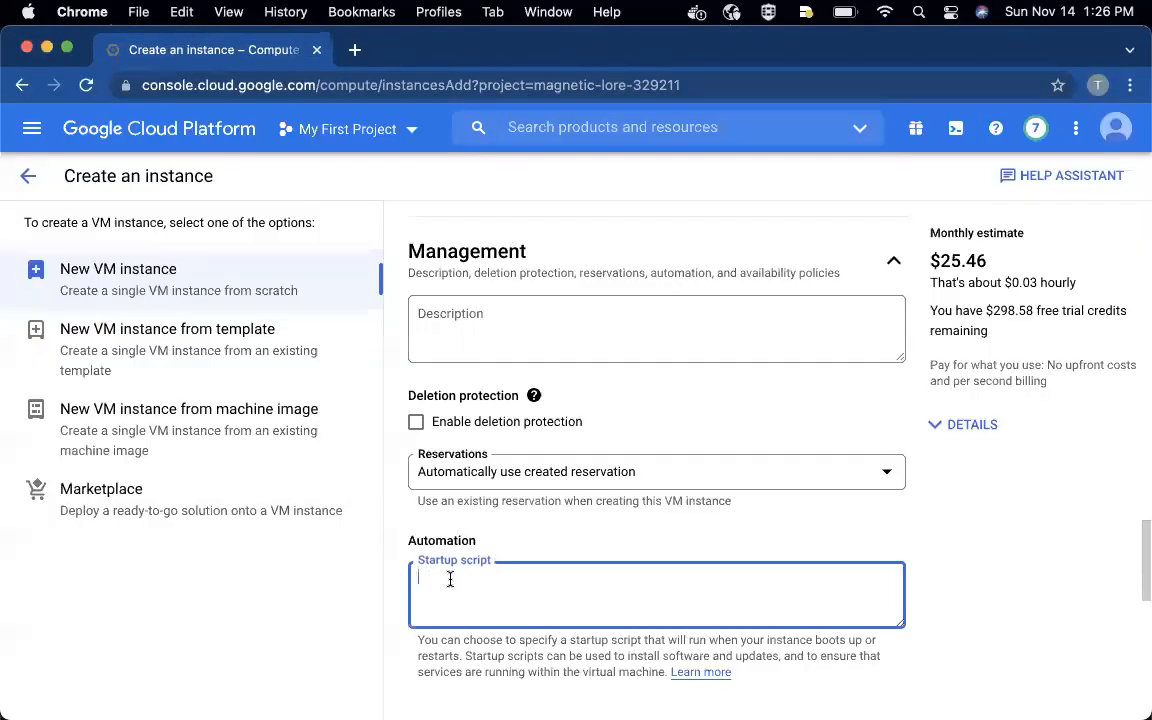
key("super+v")
scroll(576, 594, "up", 5)
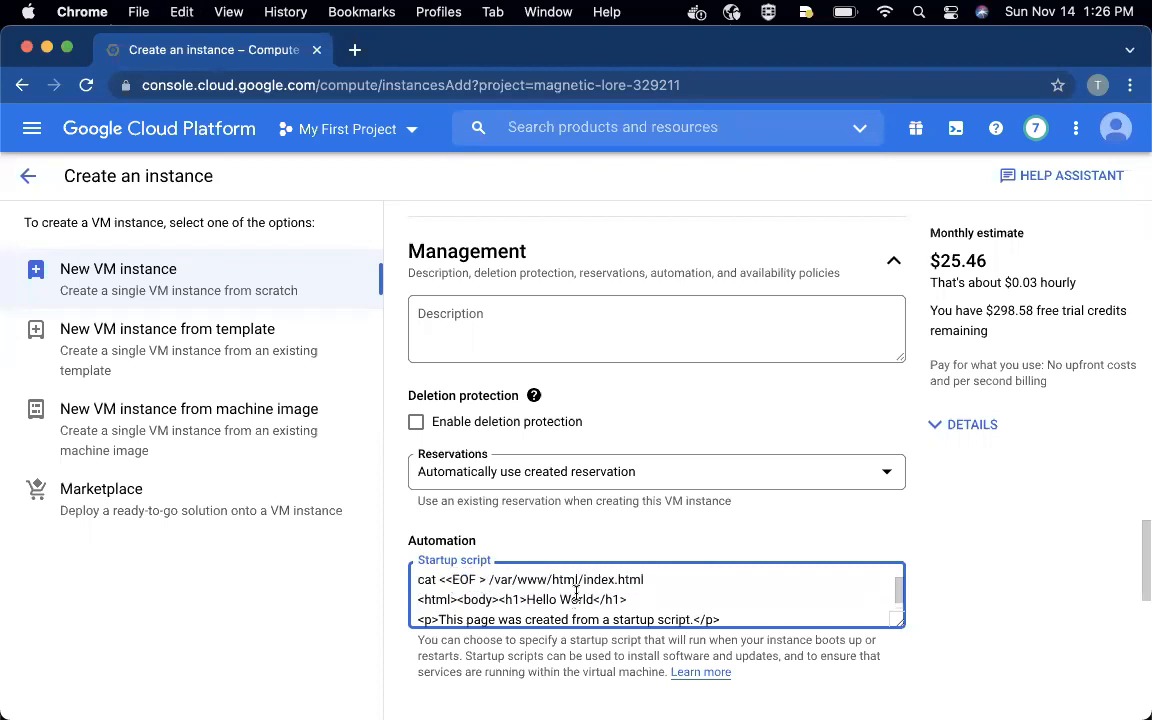
- Create the VM instance with the configured network tag and startup script
scroll(663, 499, "down", 2)
scroll(665, 500, "down", 6)
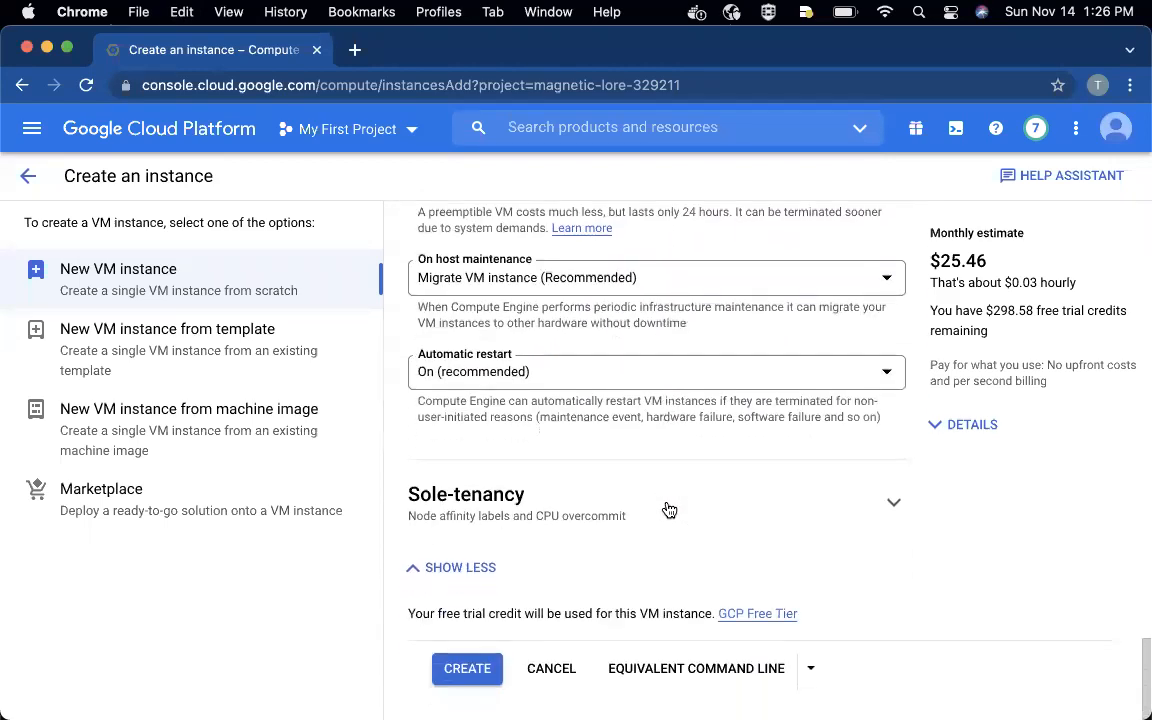
left_click(471, 668)
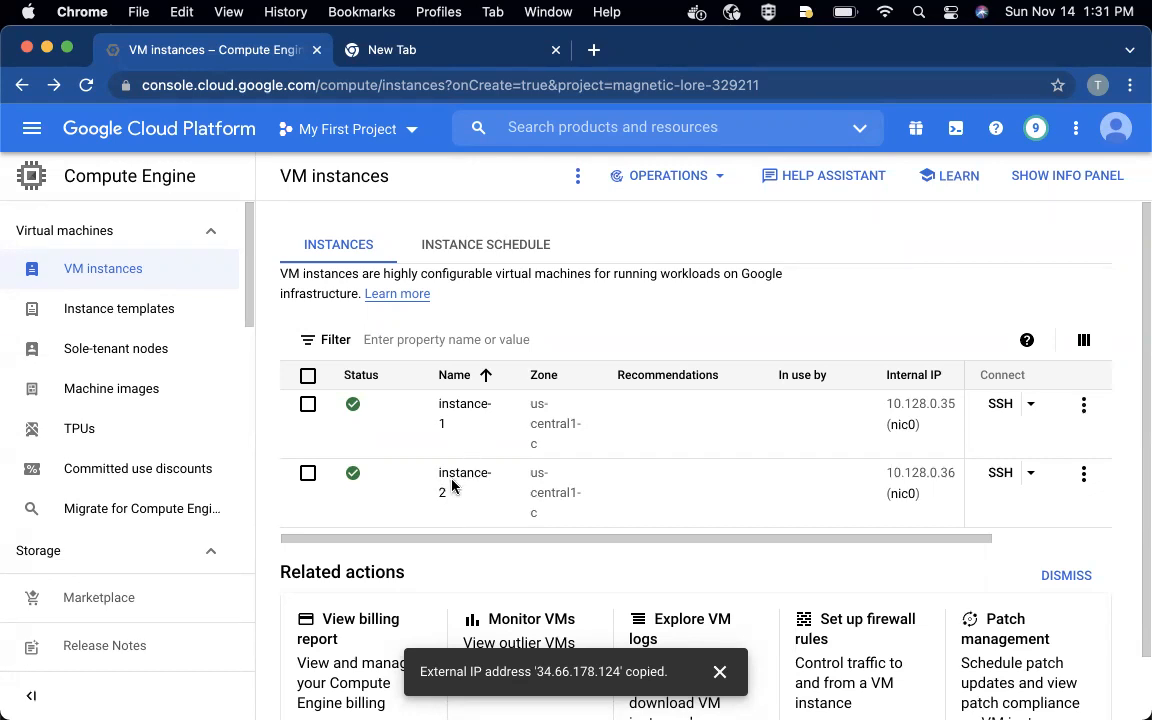
- Switch to the Terminal session on instance-2 and request instance-1's web page with curl 10.128.0.35
key("ctrl+Up")
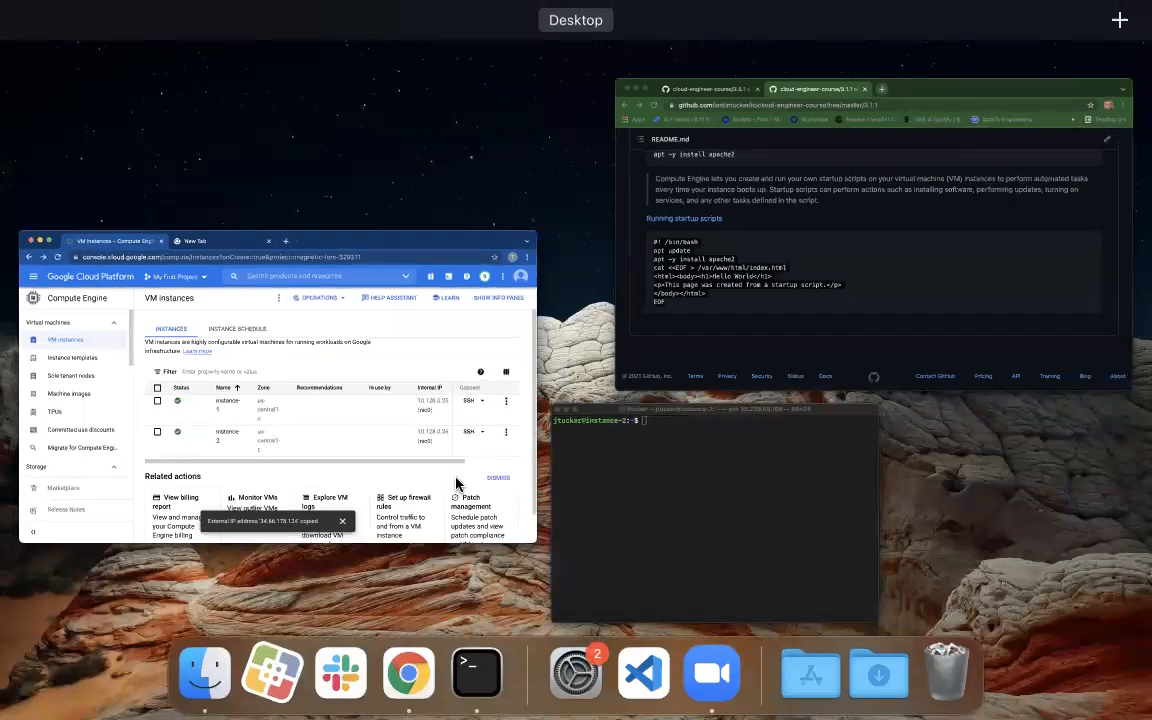
left_click(709, 548)
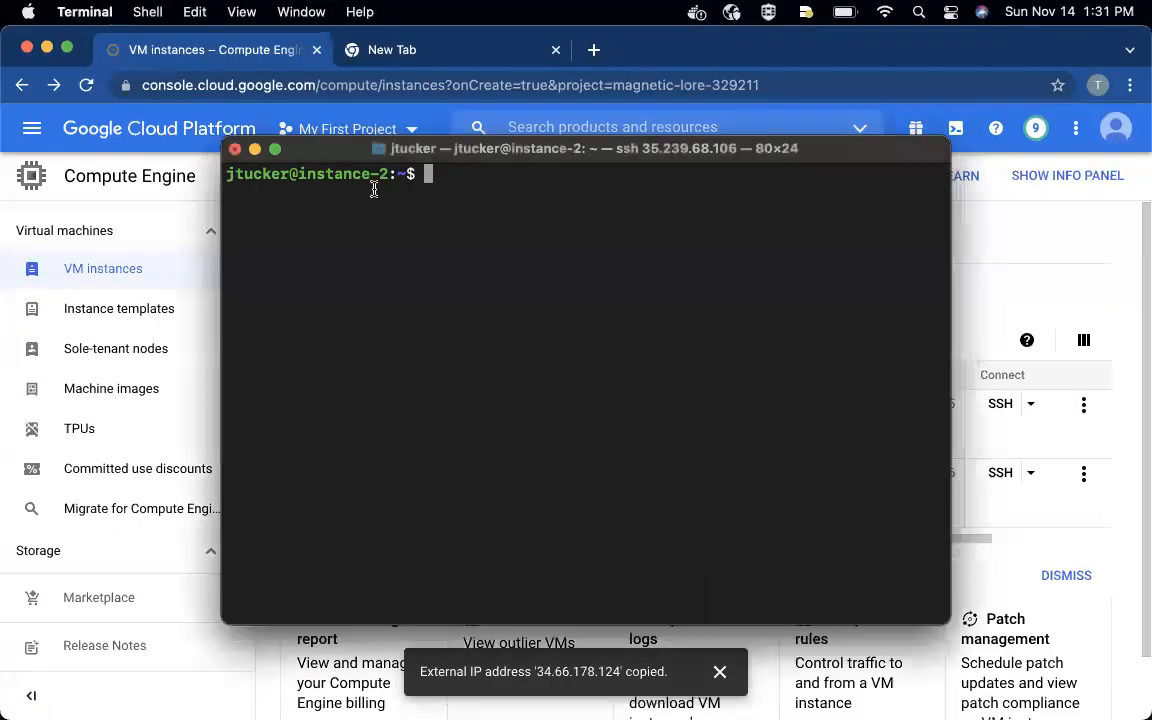
key("Up")
key("Up")
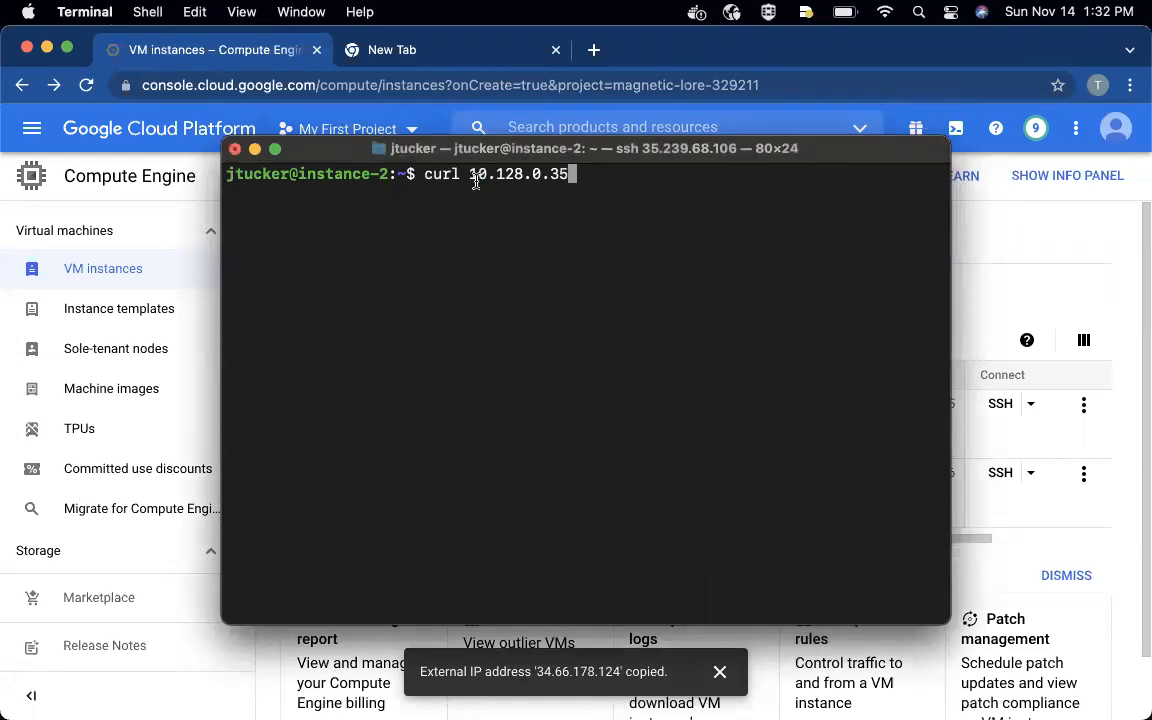
key("Return")
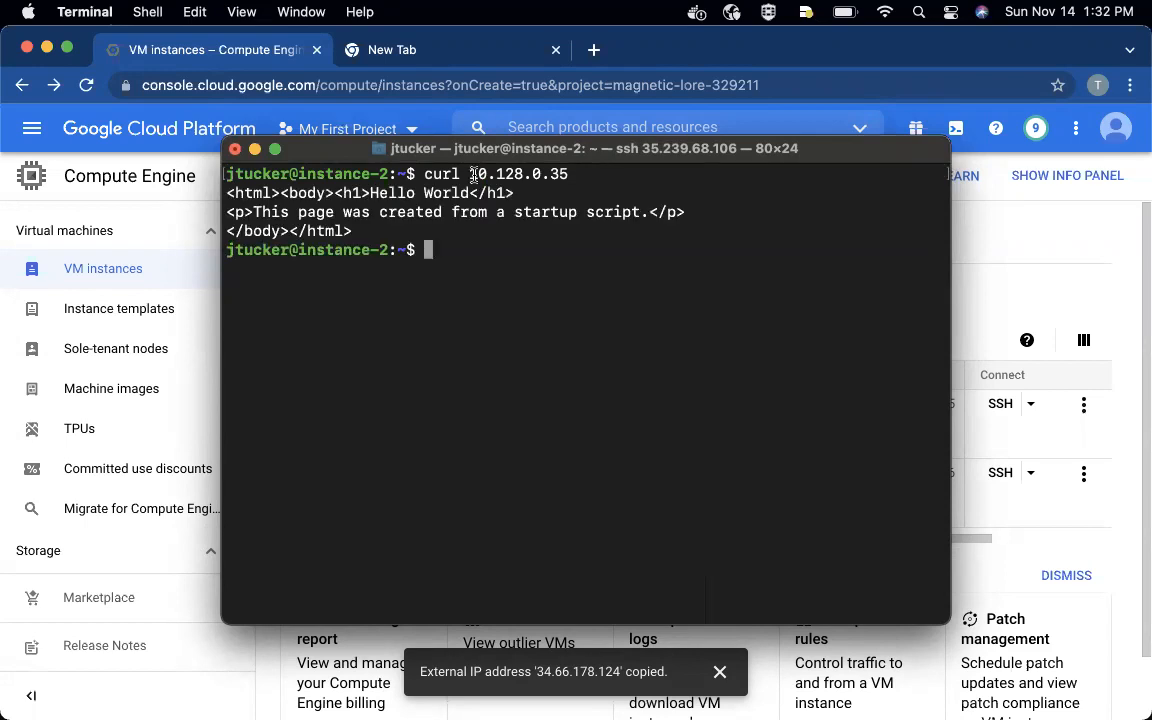
- Return to the Google Cloud console, open instance-1's details, and examine its network tags and network interfaces
left_click(271, 693)
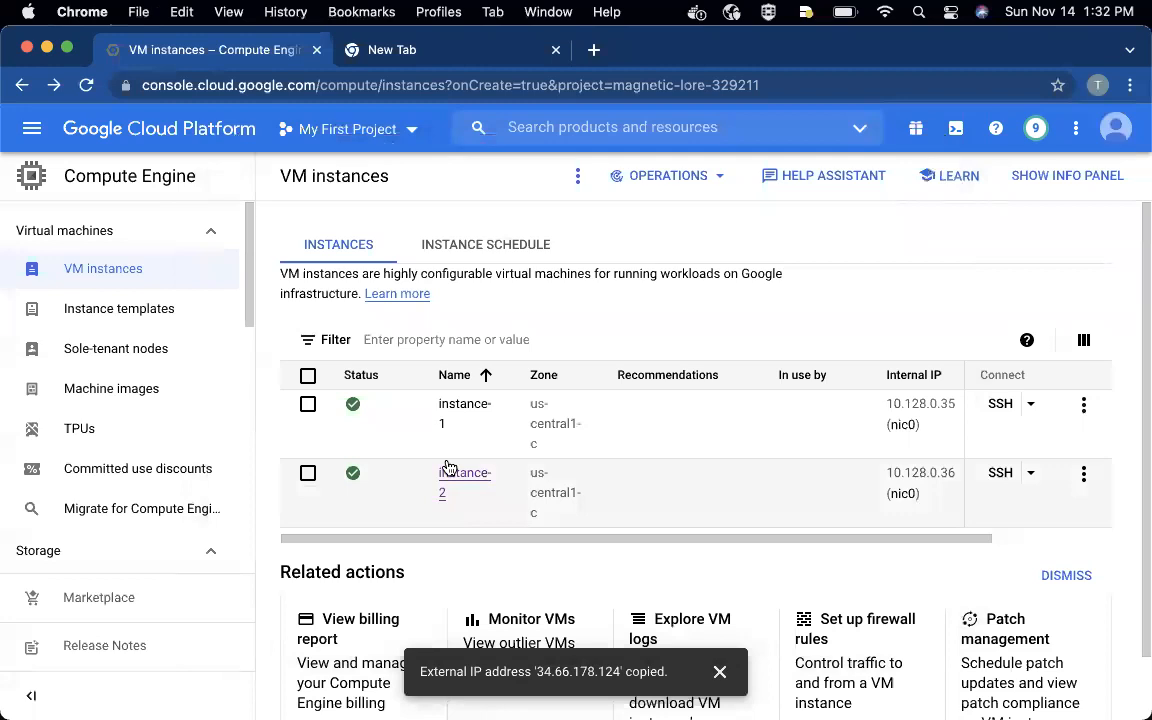
left_click(455, 411)
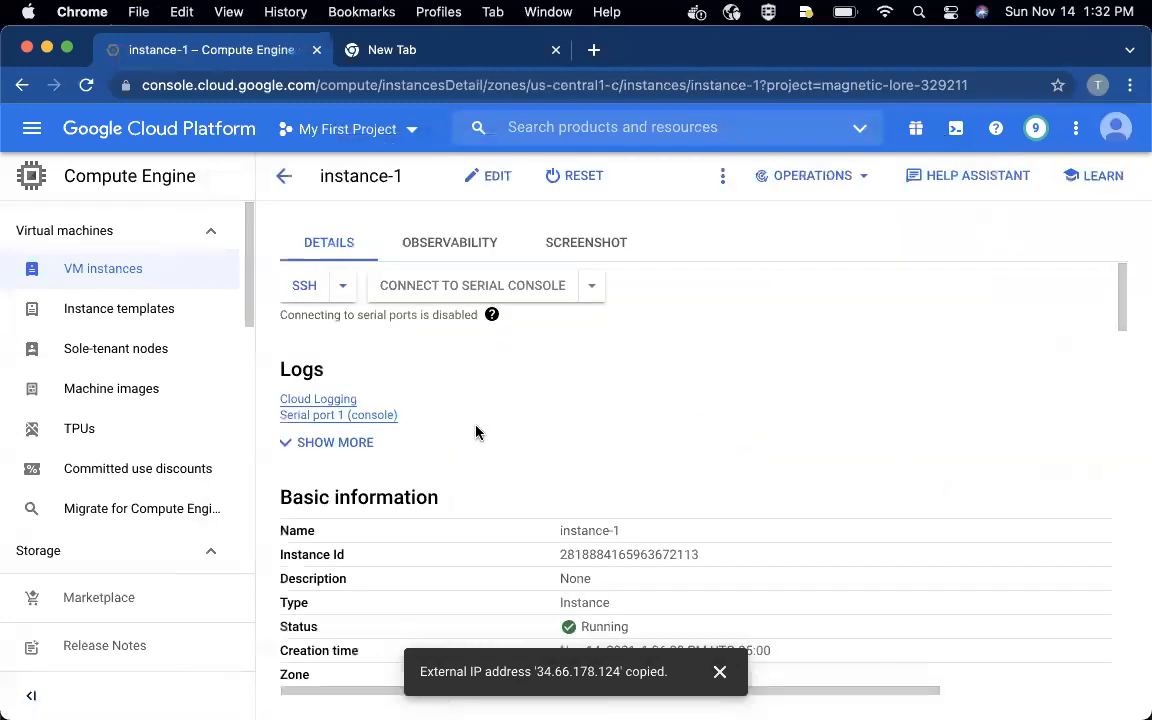
scroll(476, 432, "down", 10)
scroll(476, 432, "down", 5)
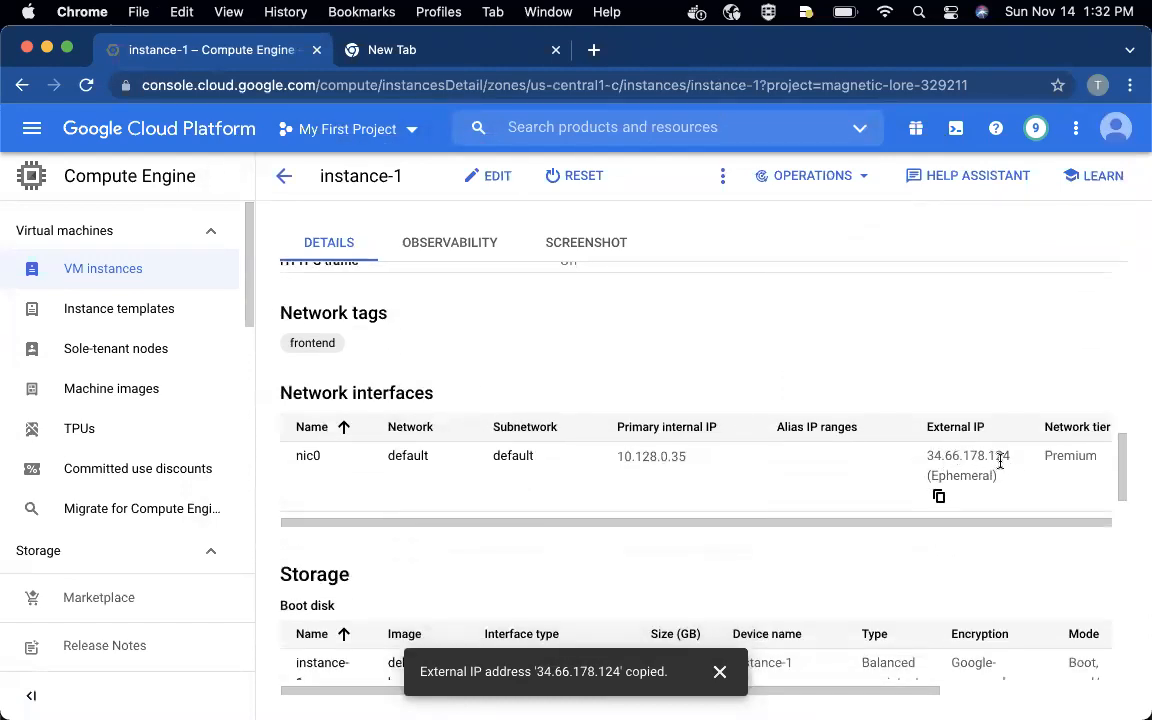
- Try to load instance-1's external IP address 34.66.178.124 in the other browser tab, and stop the loading
left_click(447, 53)
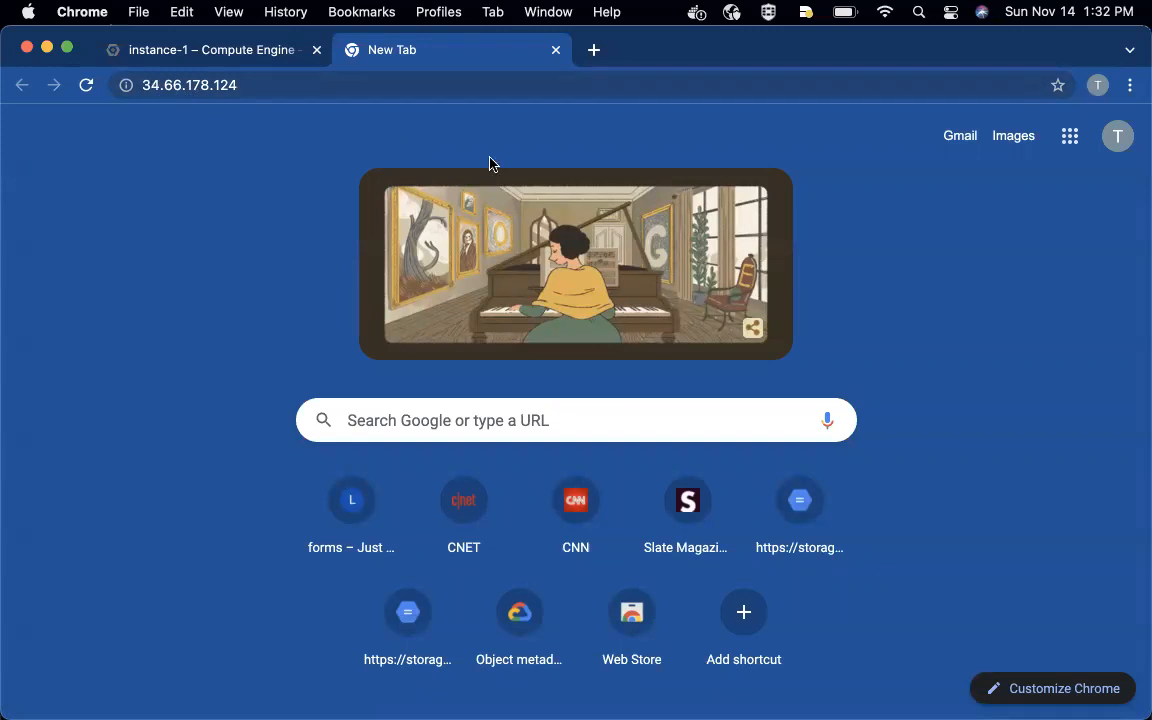
left_click(88, 85)
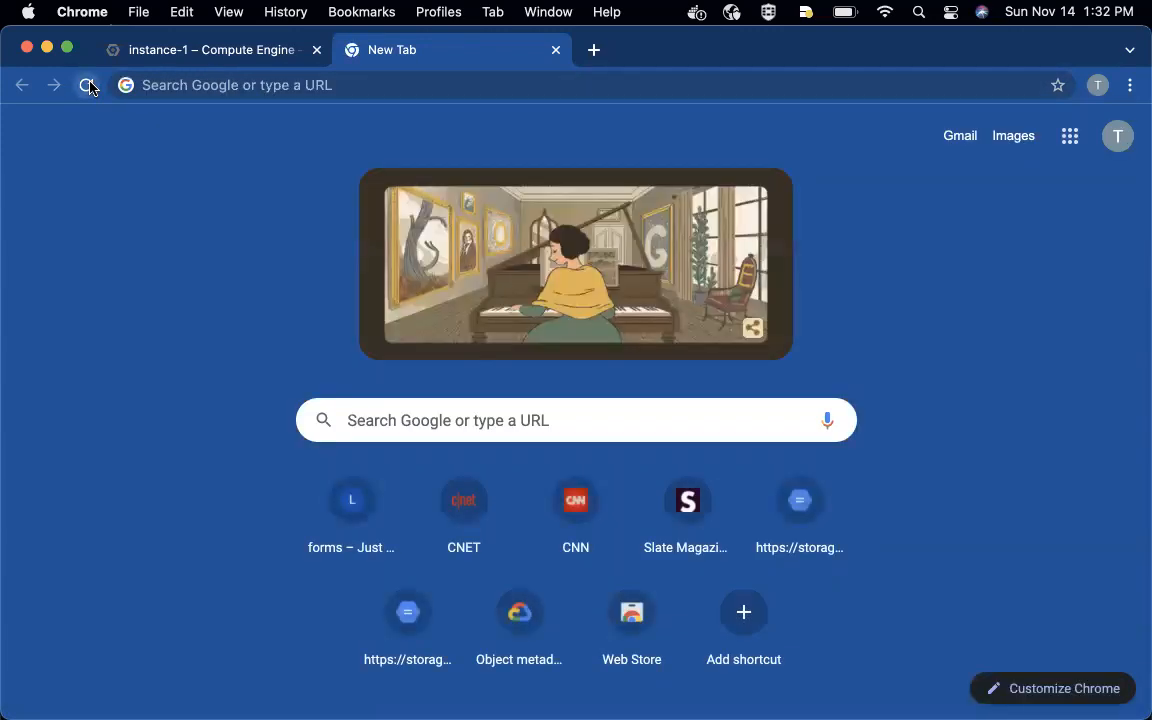
left_click(168, 85)
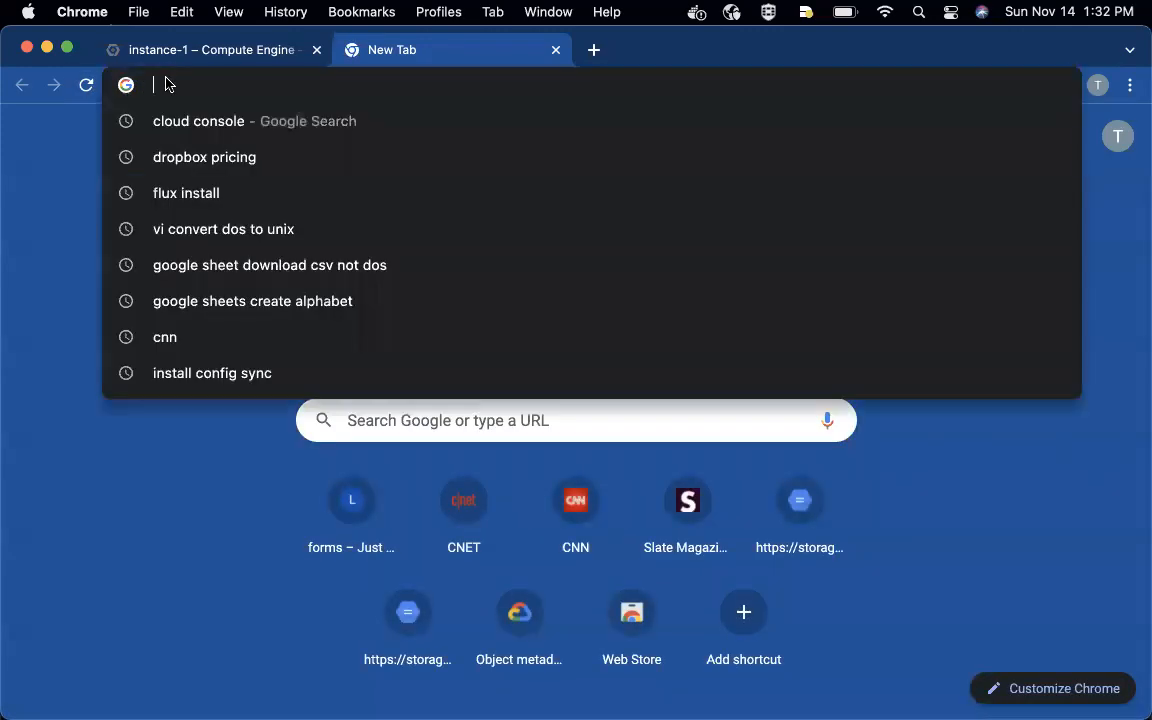
key("super+v")
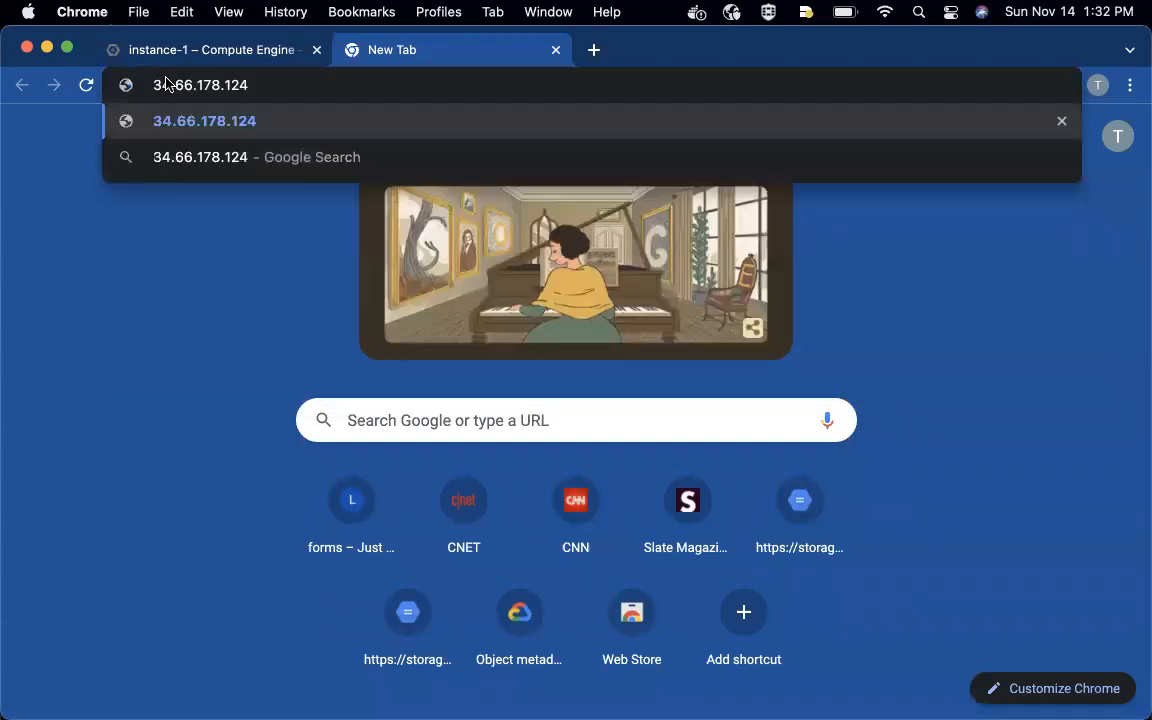
key("Return")
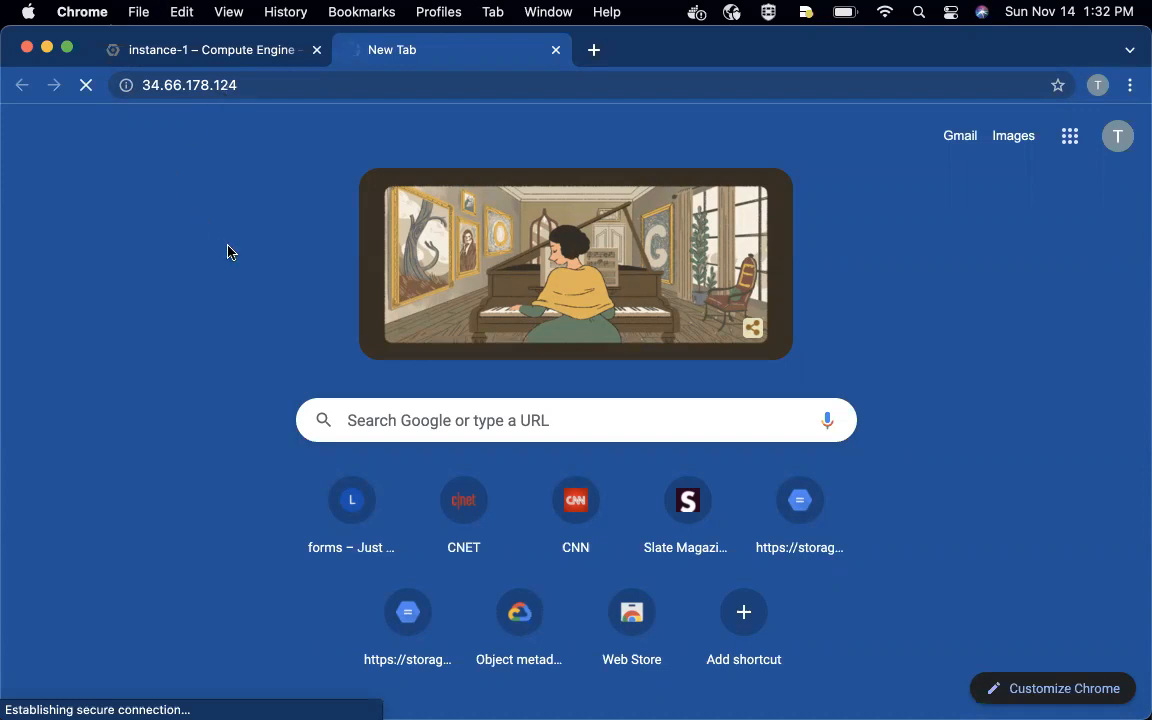
left_click(87, 86)
- Return to the Google Cloud console, leave instance-1's details, and open the project's list of VPC networks
left_click(160, 51)
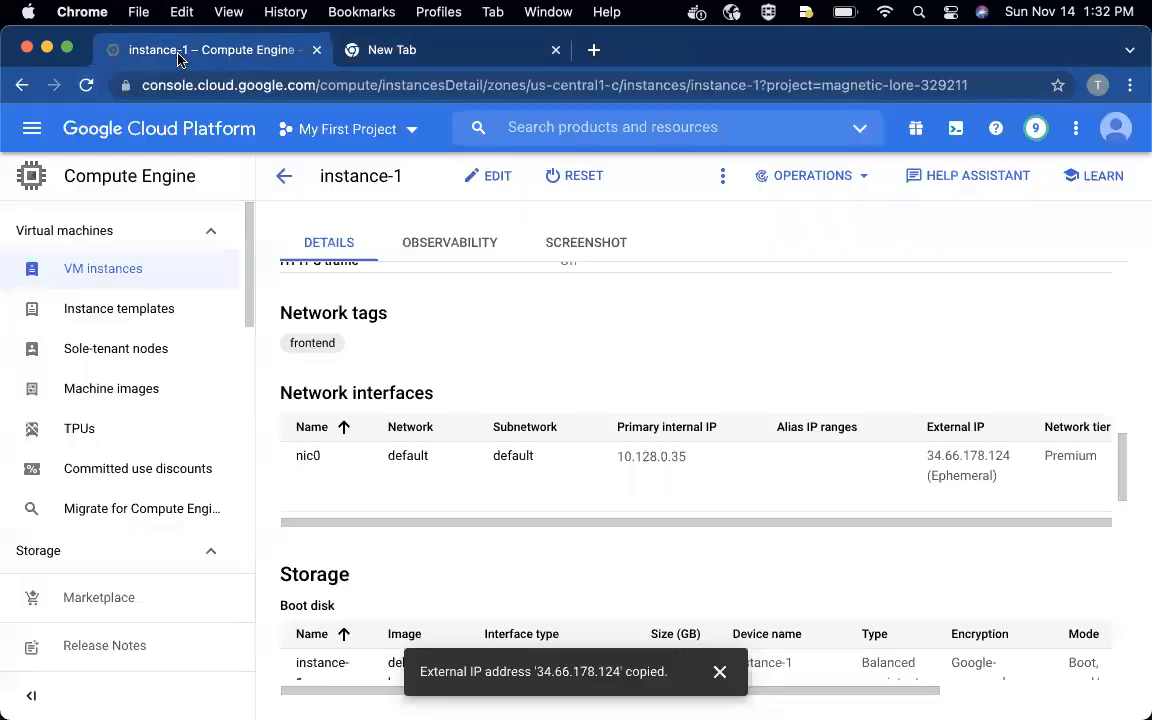
left_click(284, 176)
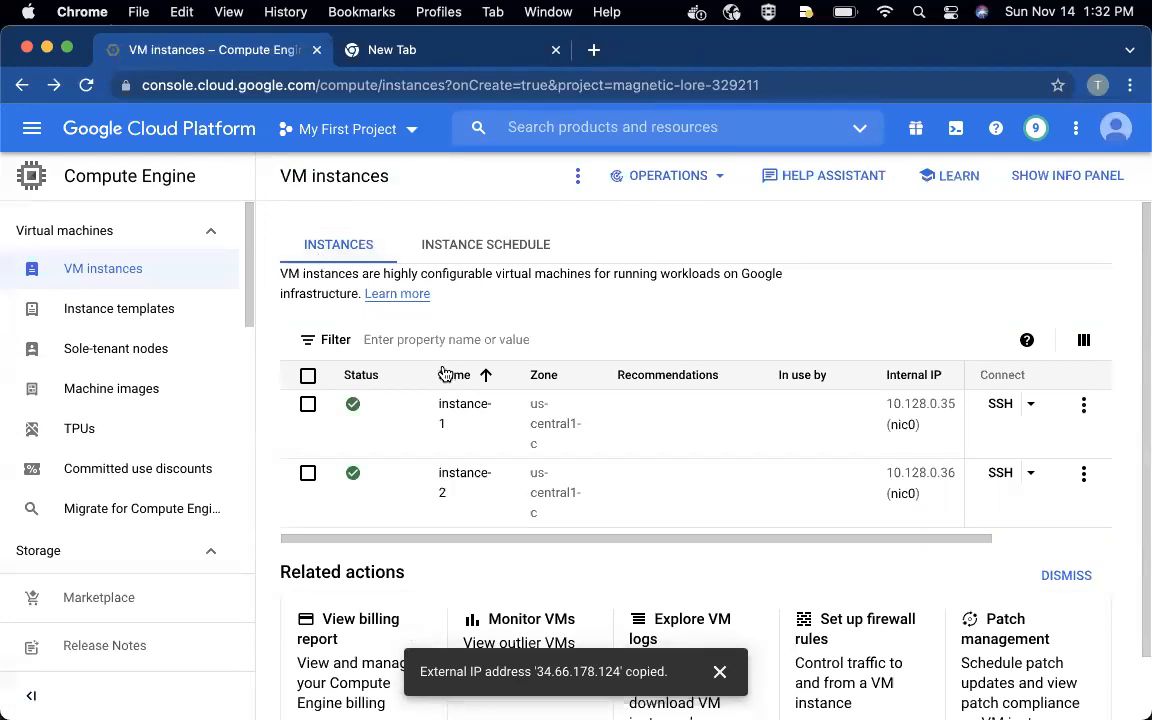
left_click(31, 128)
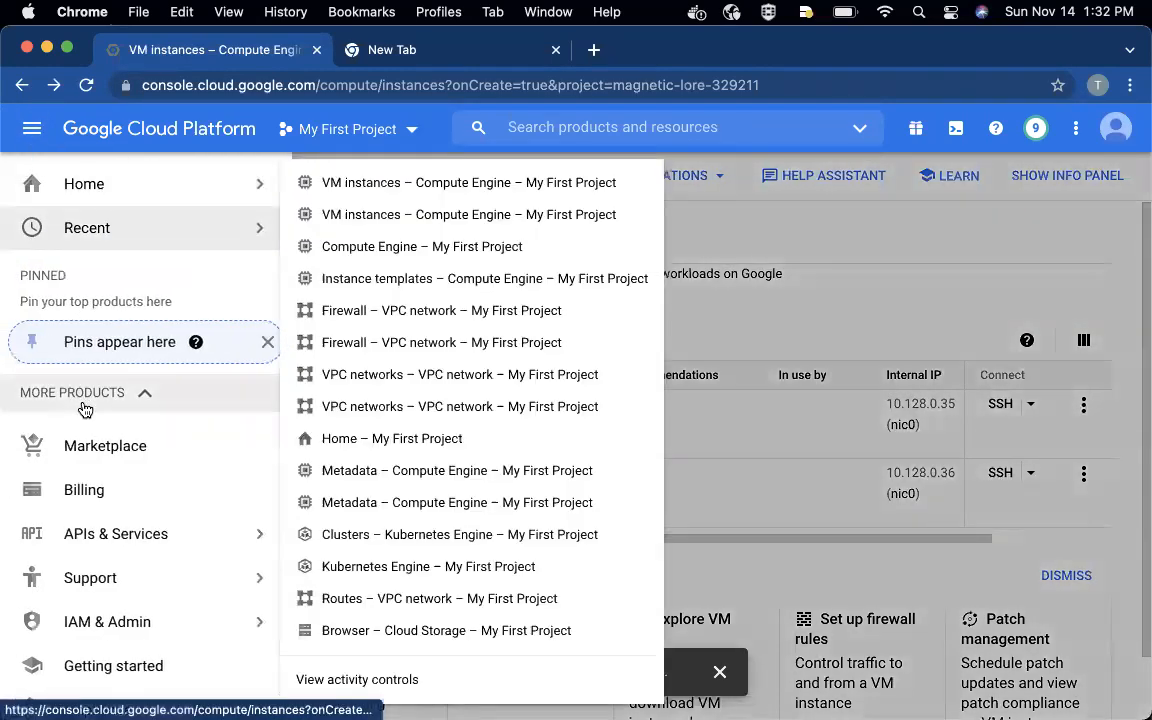
mouse_move(98, 576)
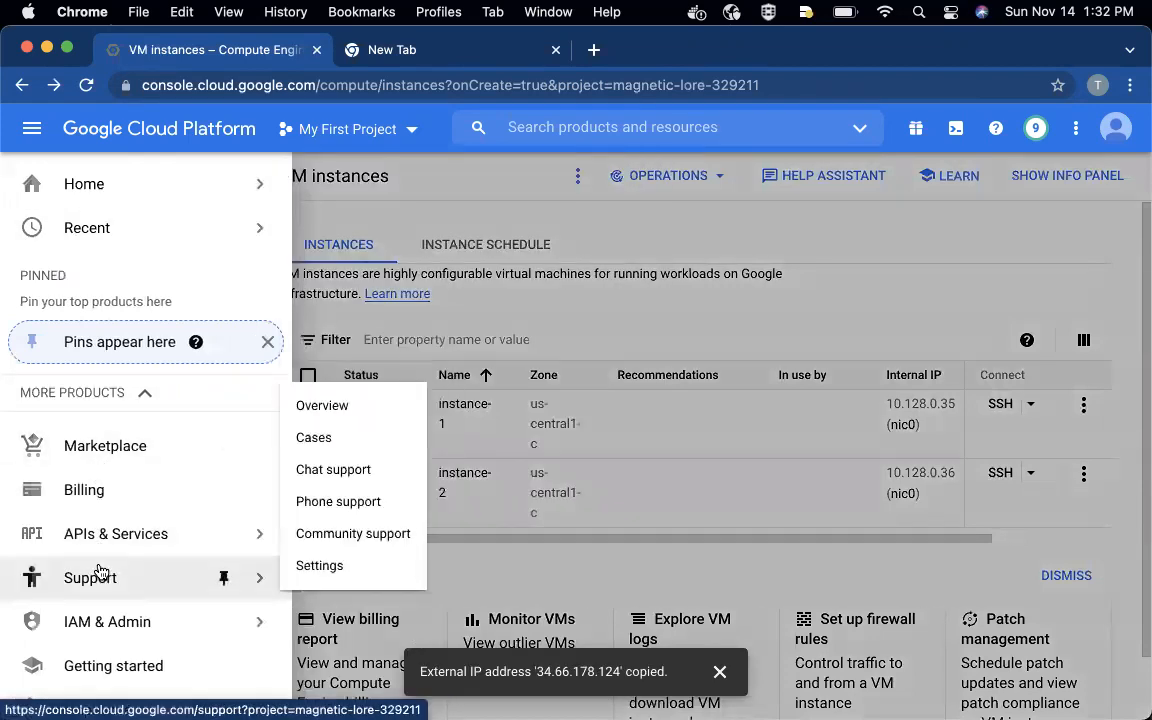
scroll(101, 595, "down", 10)
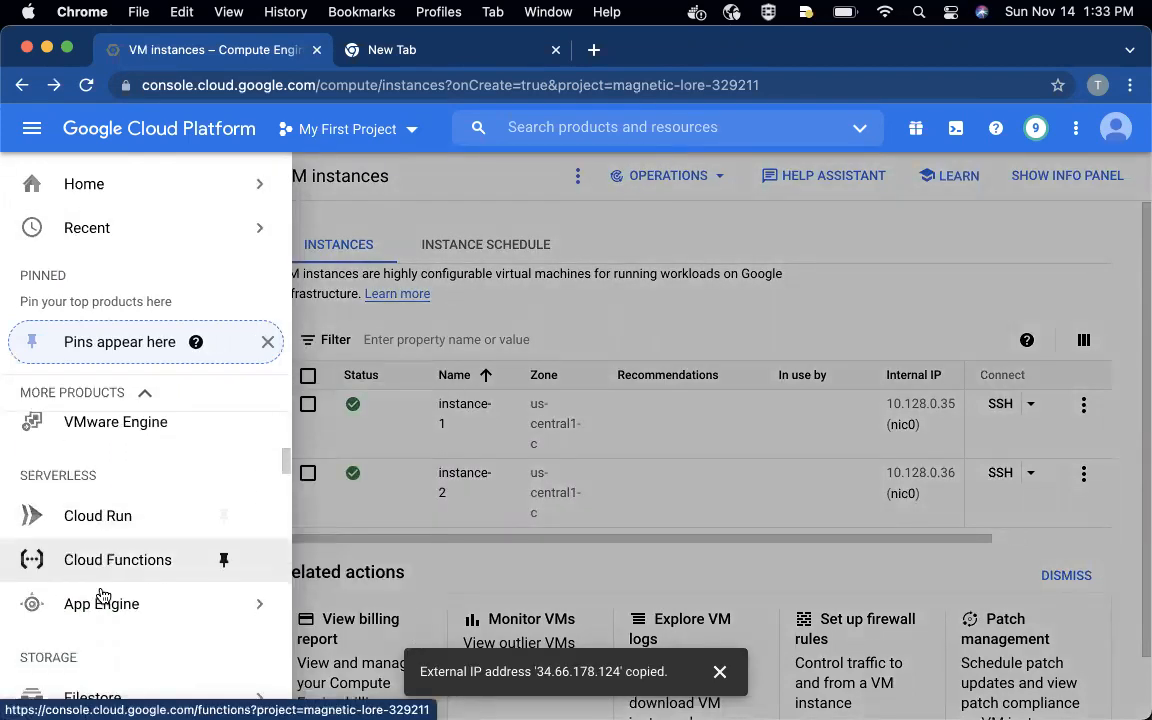
scroll(101, 595, "down", 8)
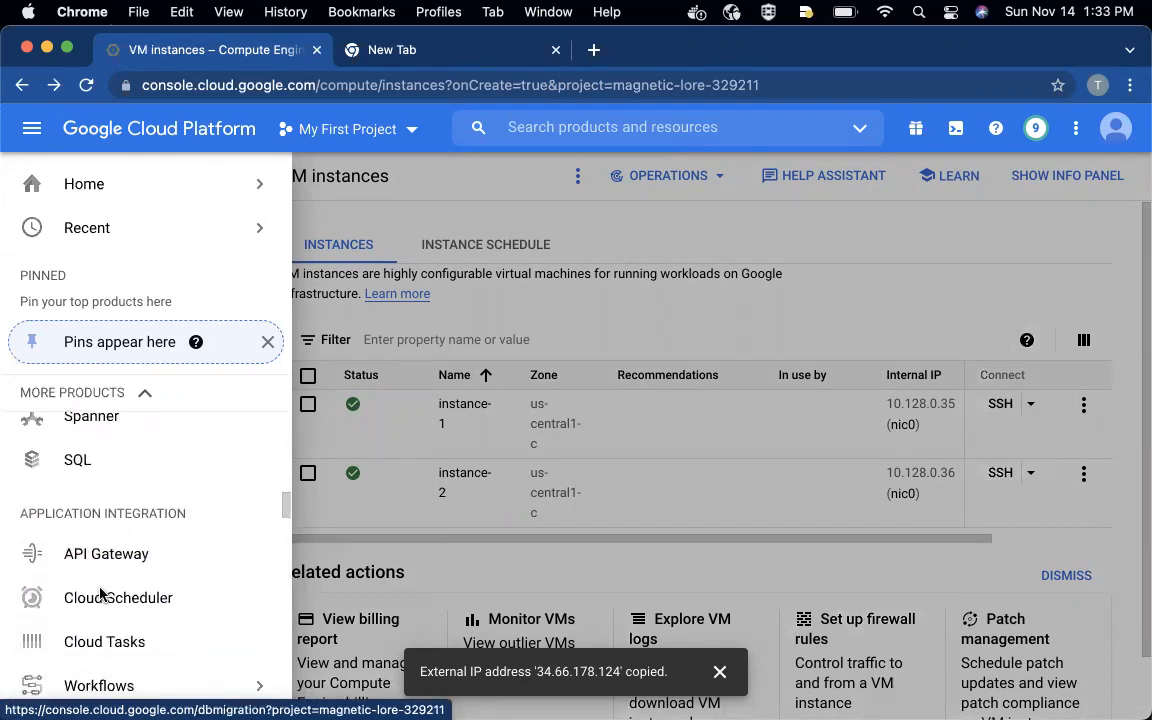
scroll(101, 595, "down", 5)
mouse_move(239, 535)
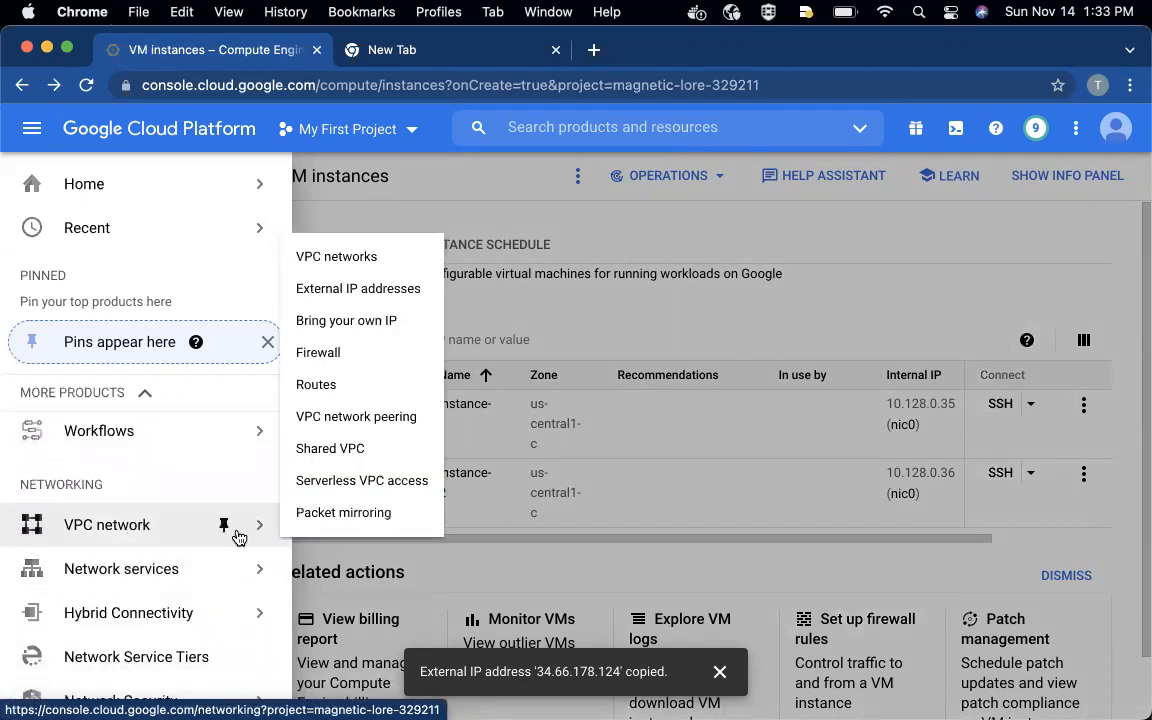
left_click(351, 262)
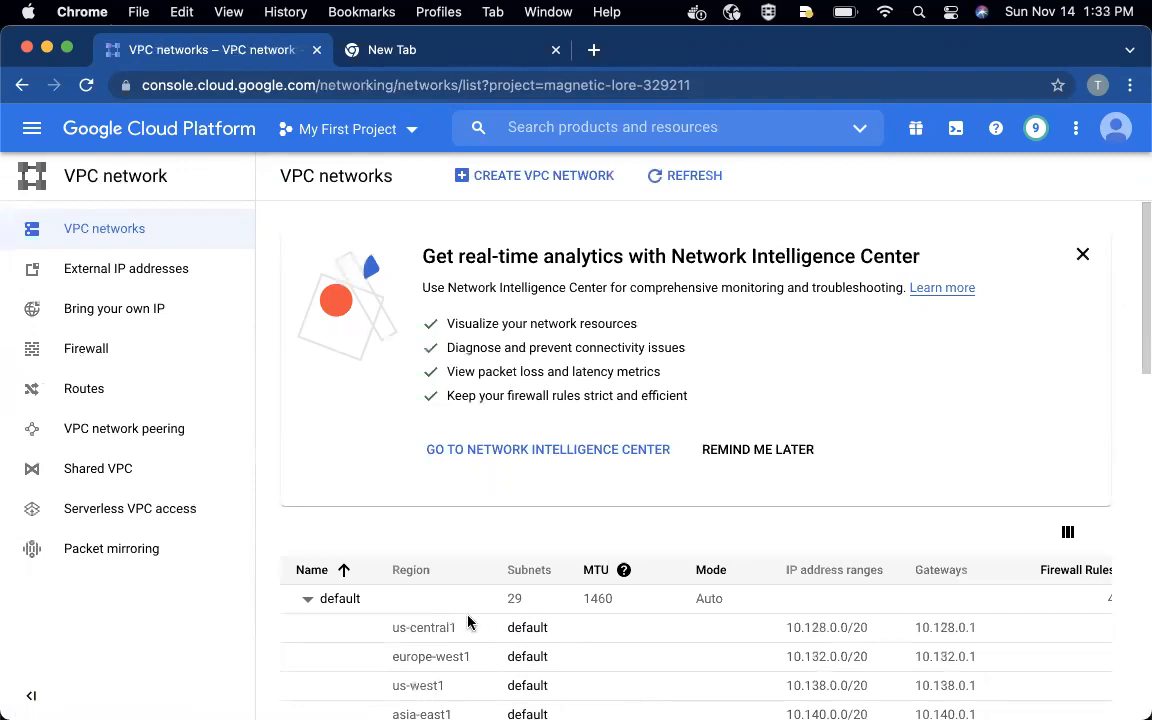
- Open the details of the default VPC network and show its firewall rules
left_click(340, 599)
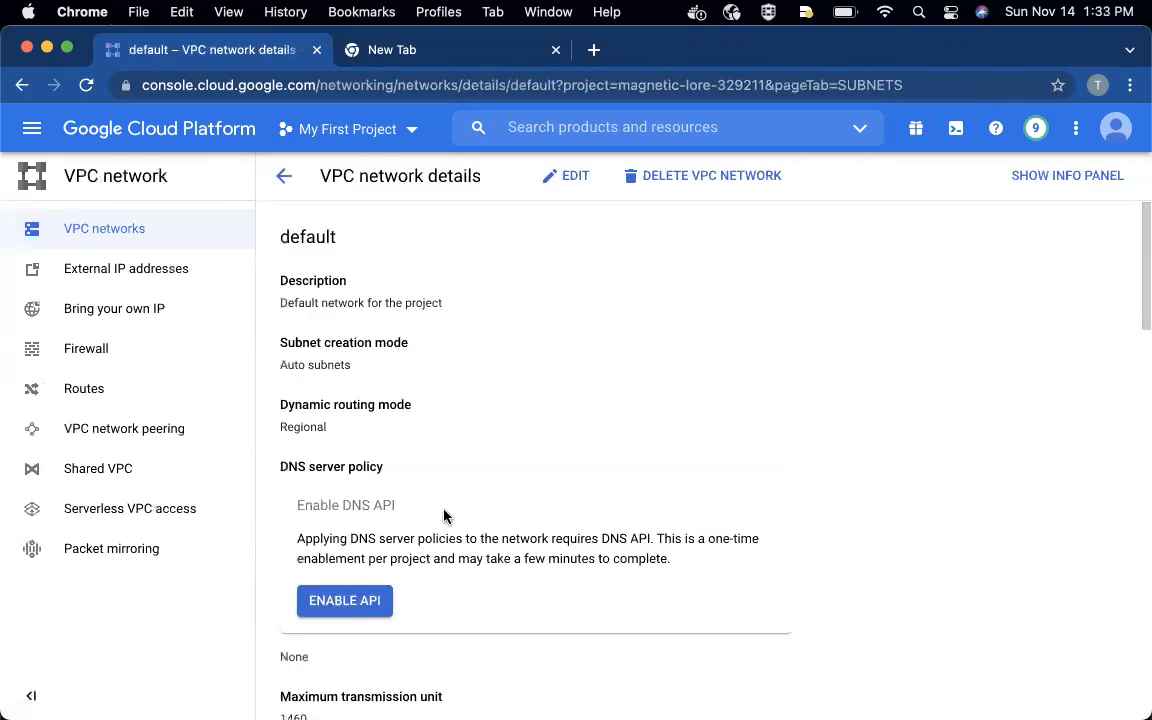
scroll(442, 517, "down", 5)
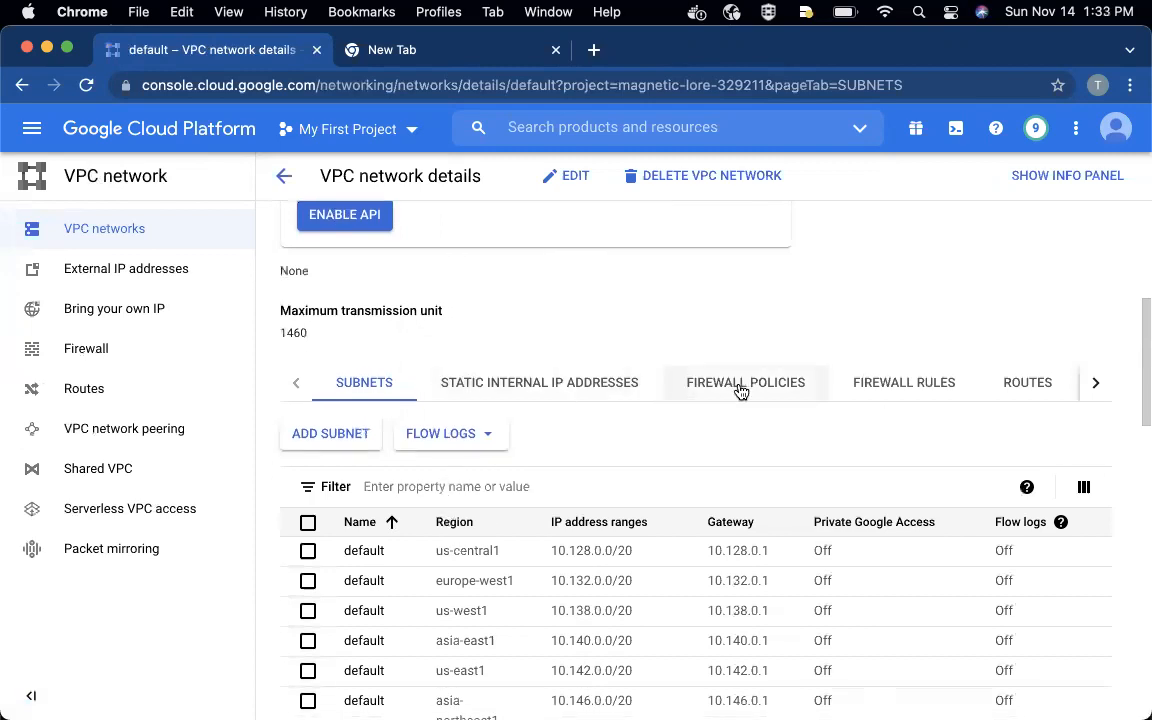
left_click(863, 390)
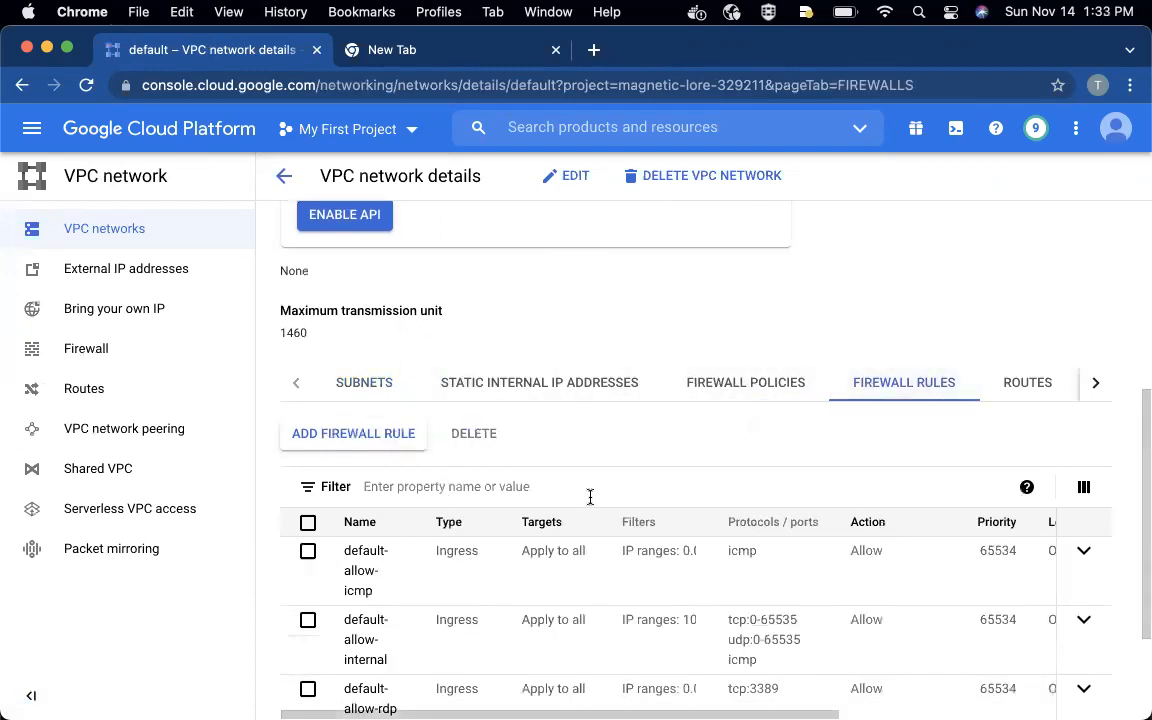
left_click(352, 431)
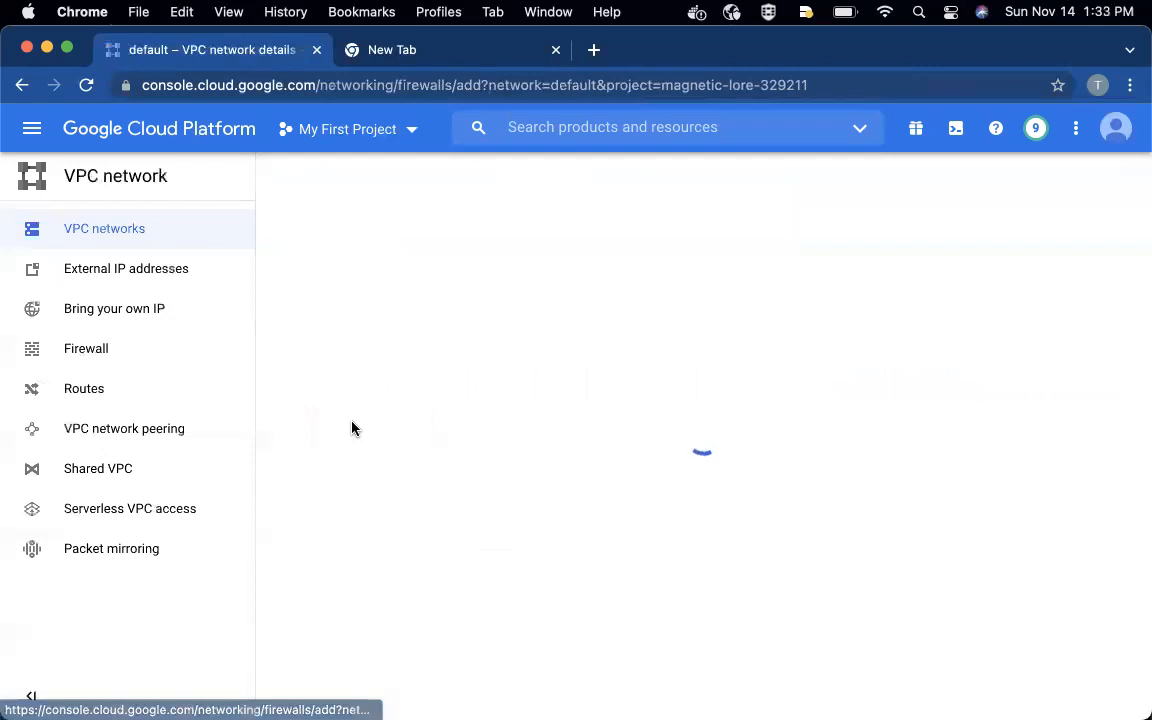
left_click(330, 309)
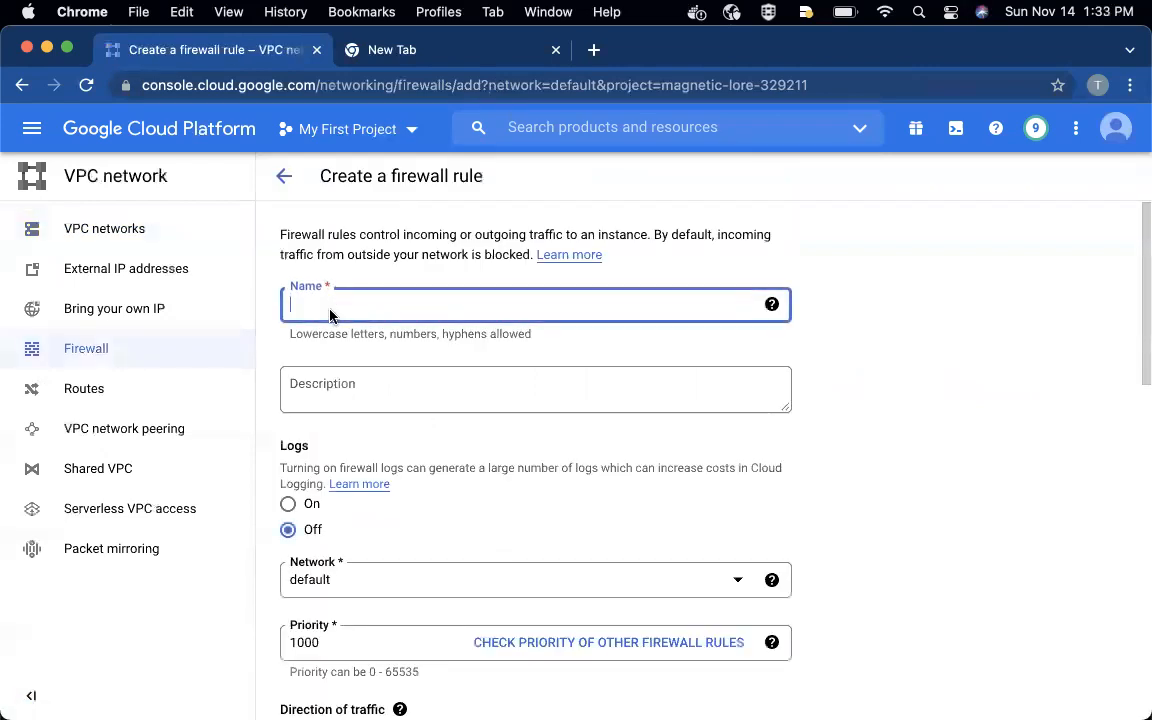
type("allow")
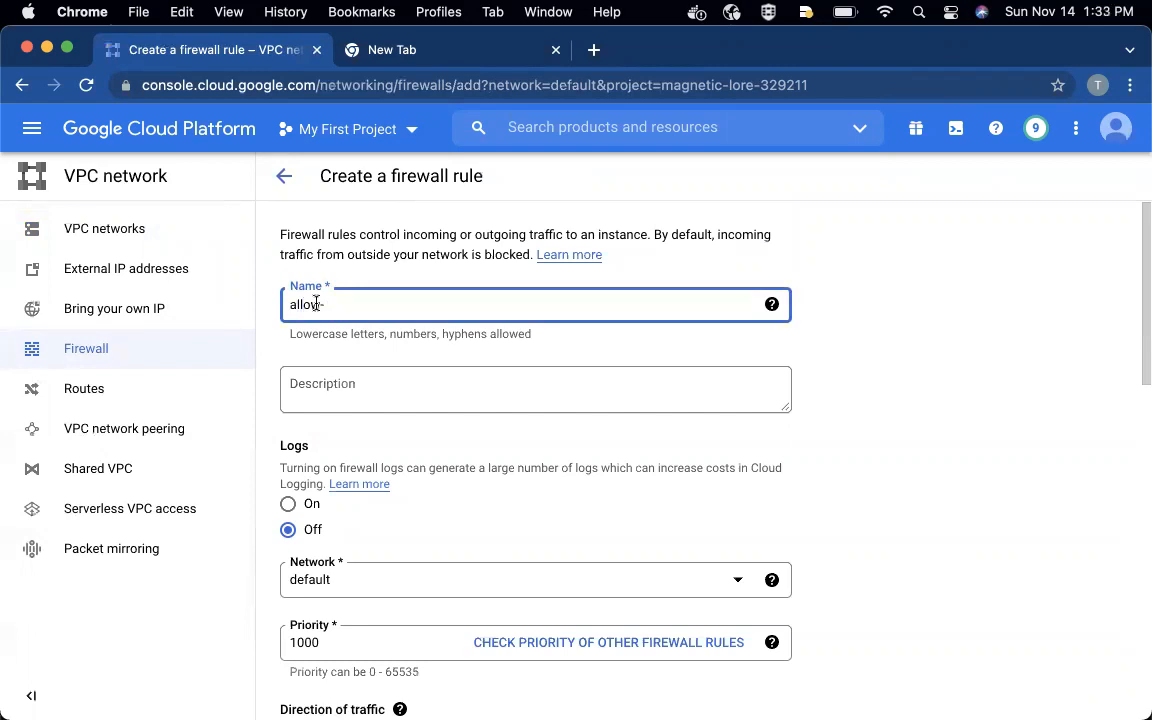
type("-")
left_click(284, 176)
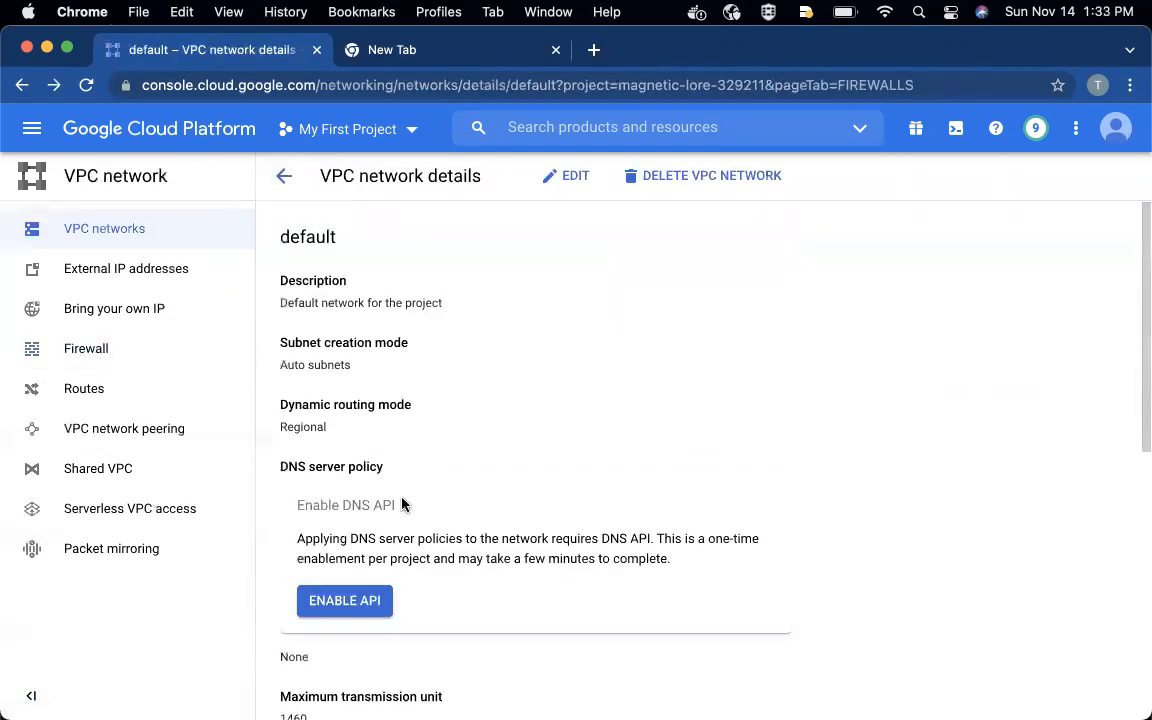
- Start a new firewall rule for the default network and name it frontend-allow-http
scroll(401, 504, "down", 10)
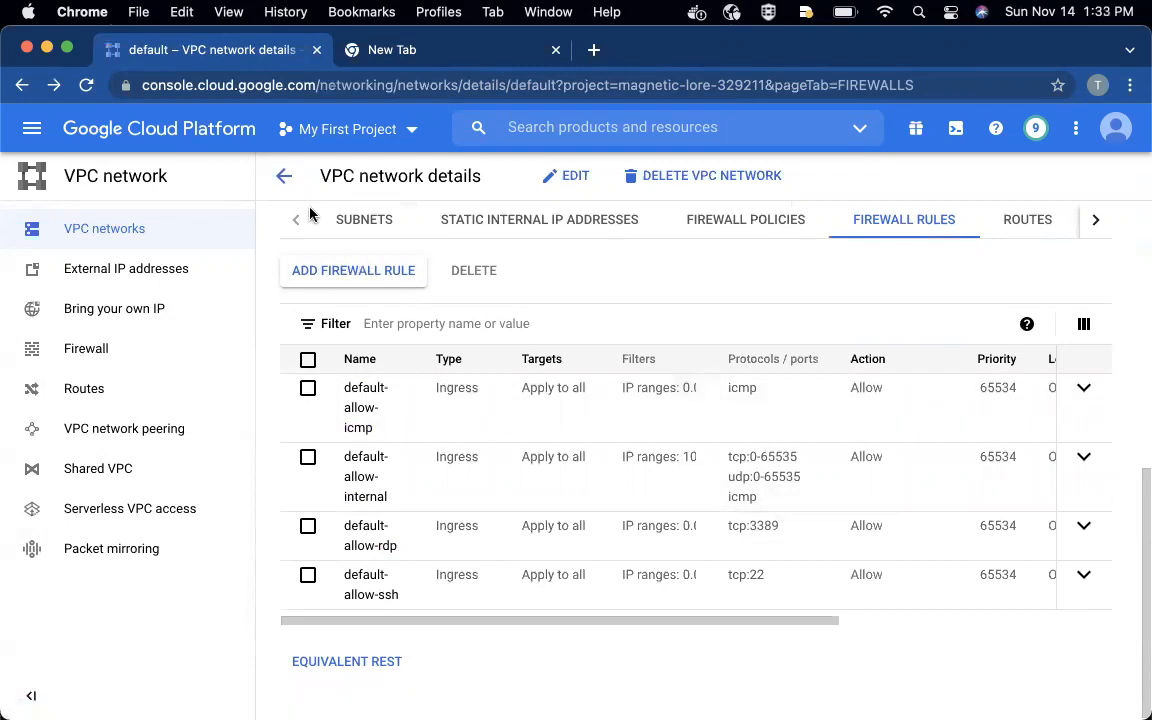
left_click(340, 268)
left_click(292, 296)
type("allow-http-fro")
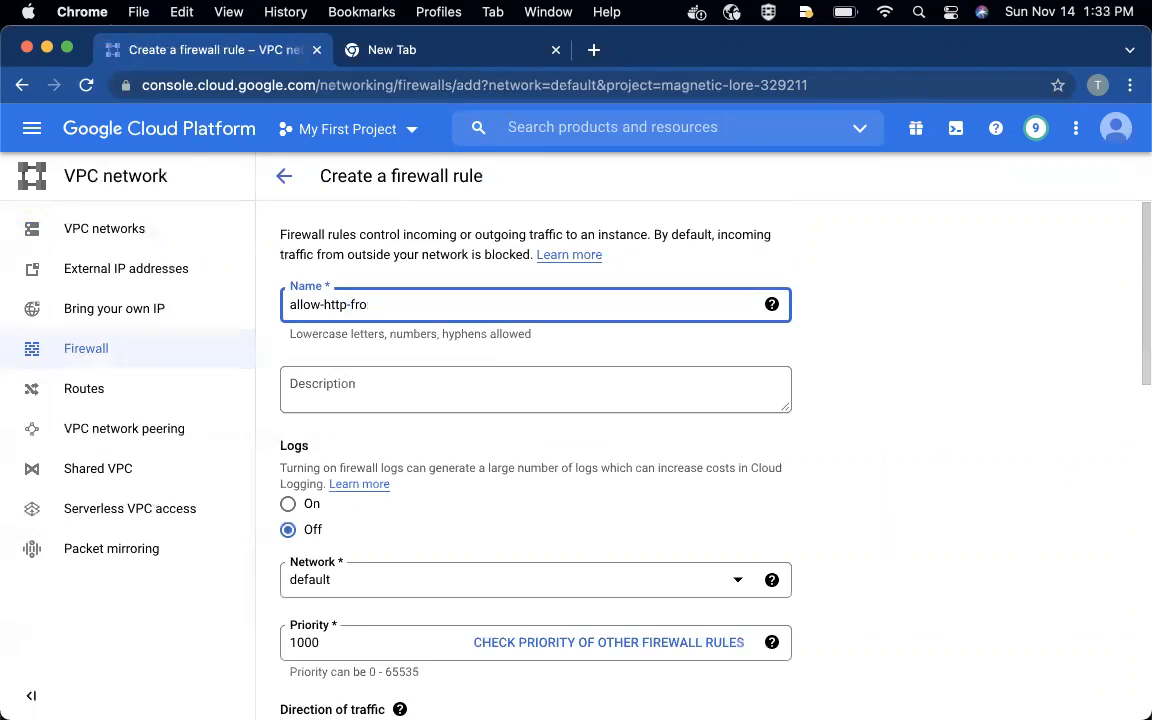
key("BackSpace")
key("BackSpace")
key("BackSpace")
key("BackSpace")
key("BackSpace")
key("BackSpace")
key("BackSpace")
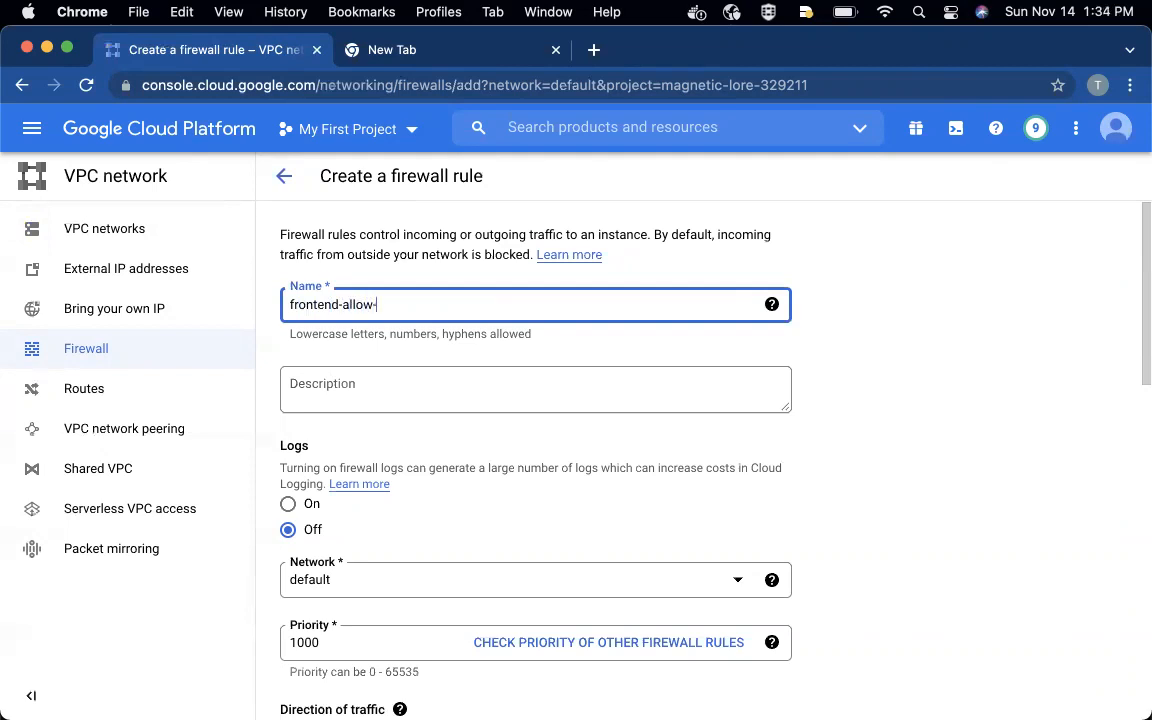
- Apply the firewall rule to specified target tags and add frontend as the target tag
scroll(366, 405, "down", 5)
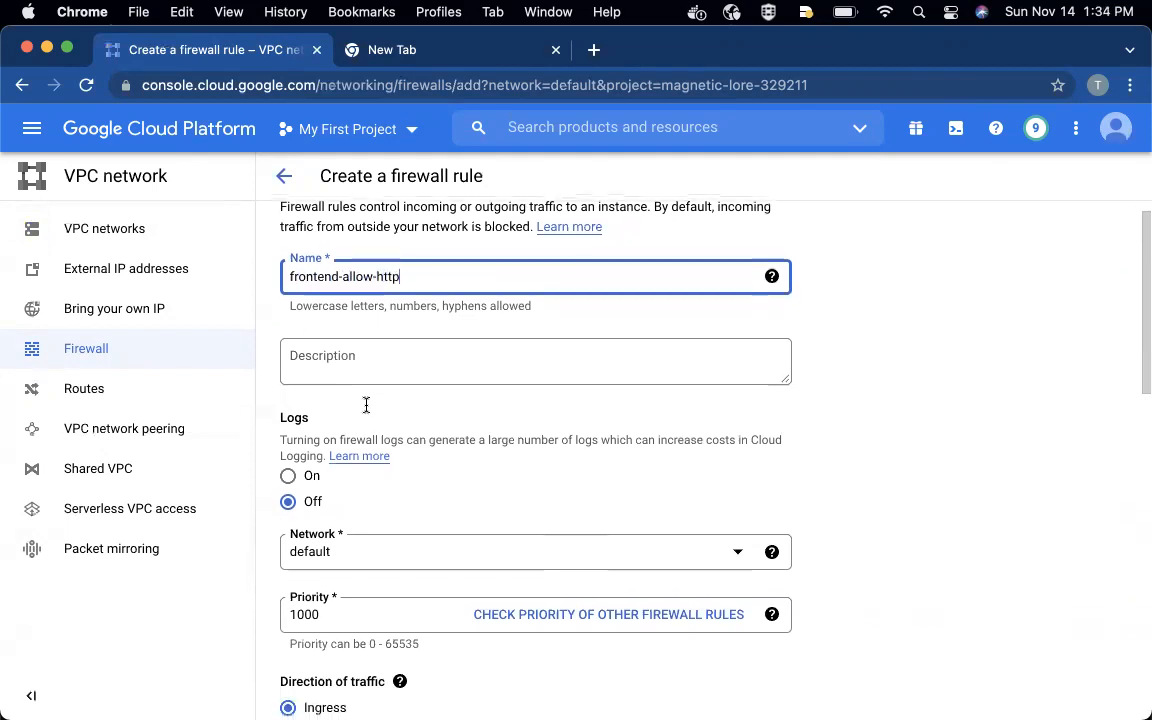
scroll(367, 412, "down", 2)
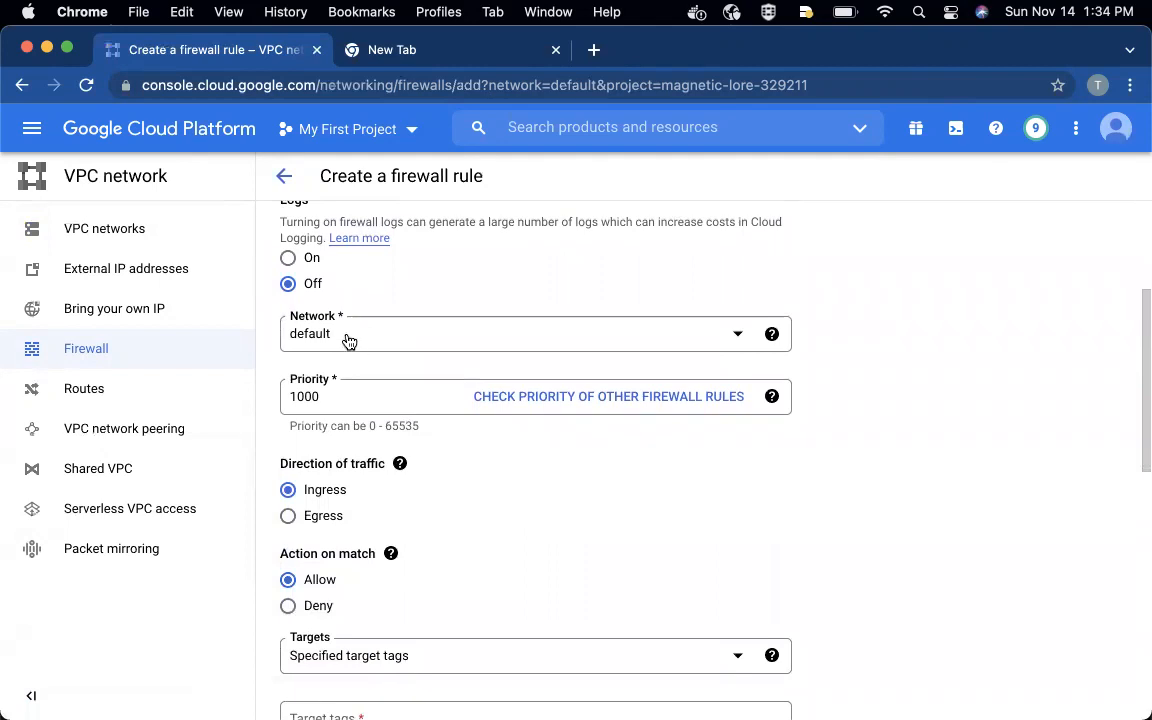
scroll(349, 341, "down", 1)
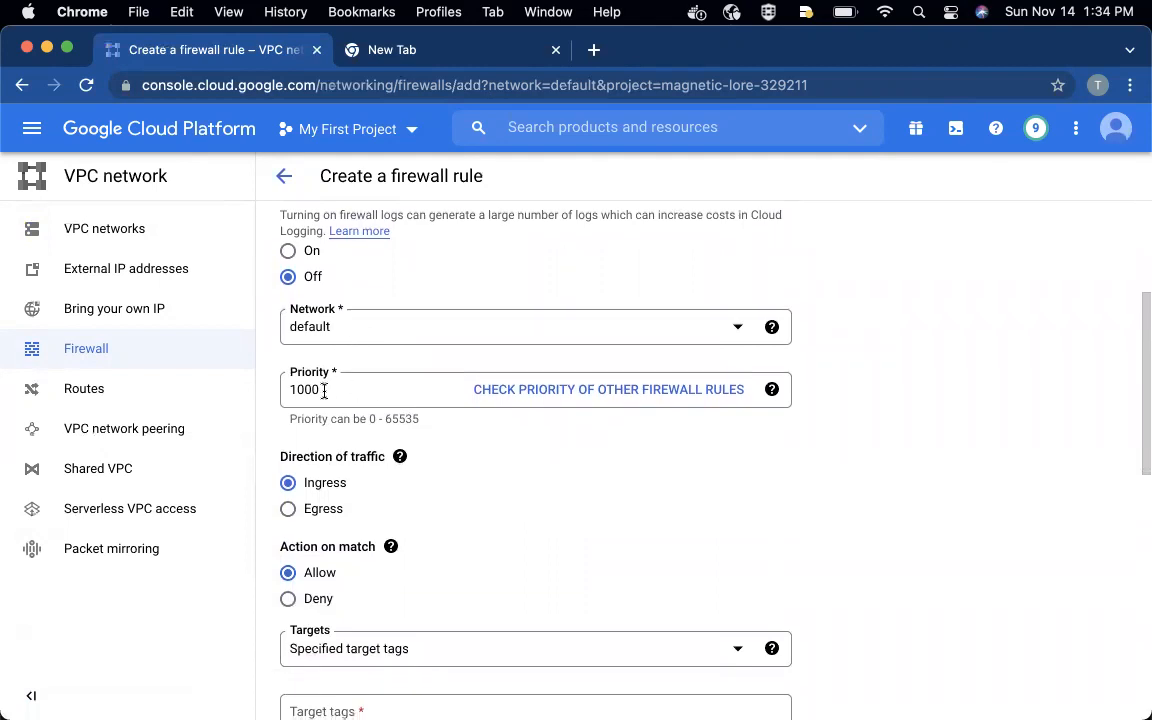
scroll(306, 492, "down", 4)
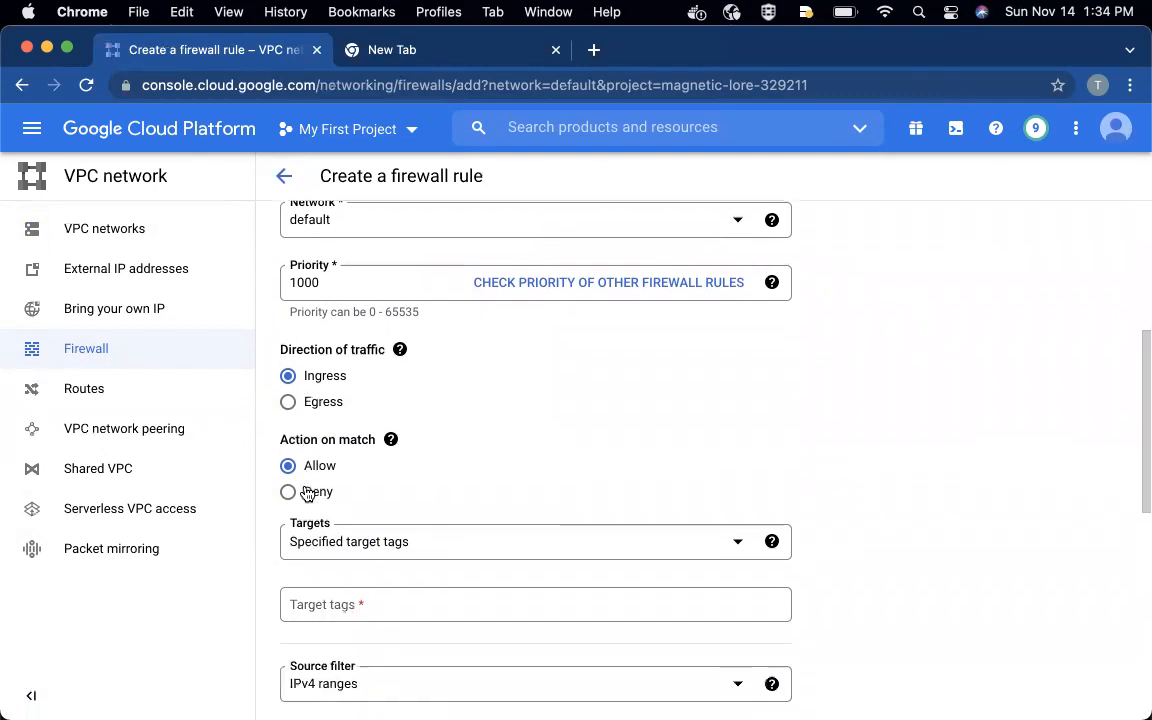
left_click(417, 517)
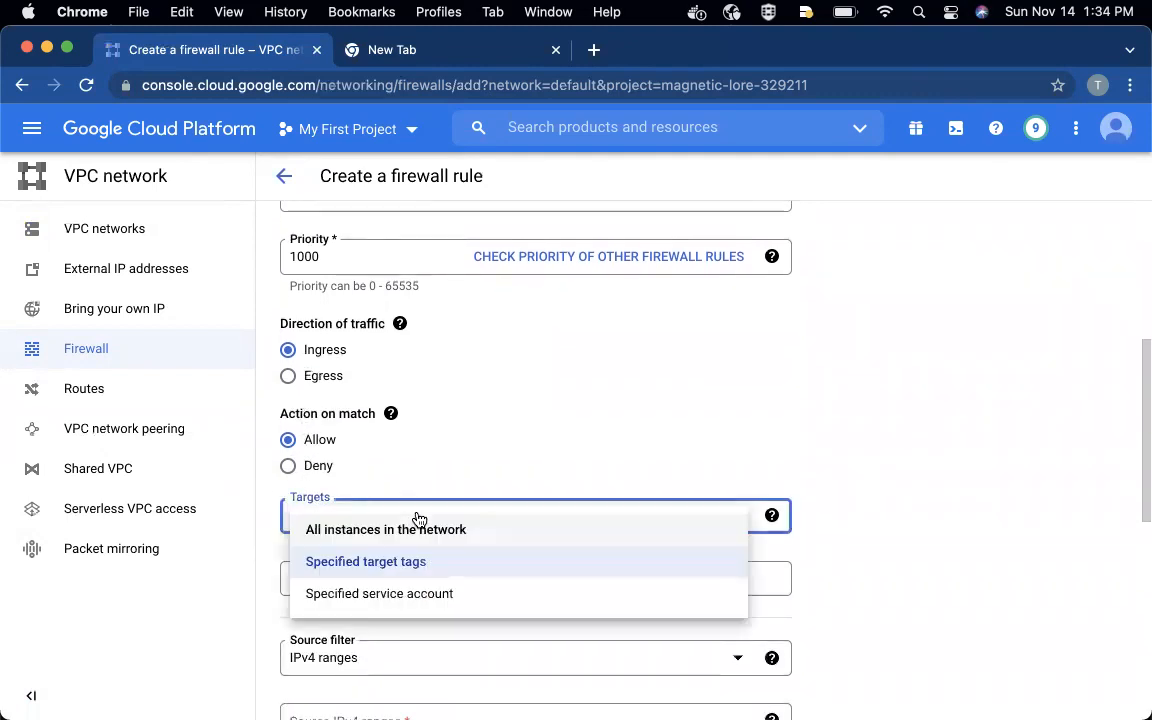
left_click(375, 563)
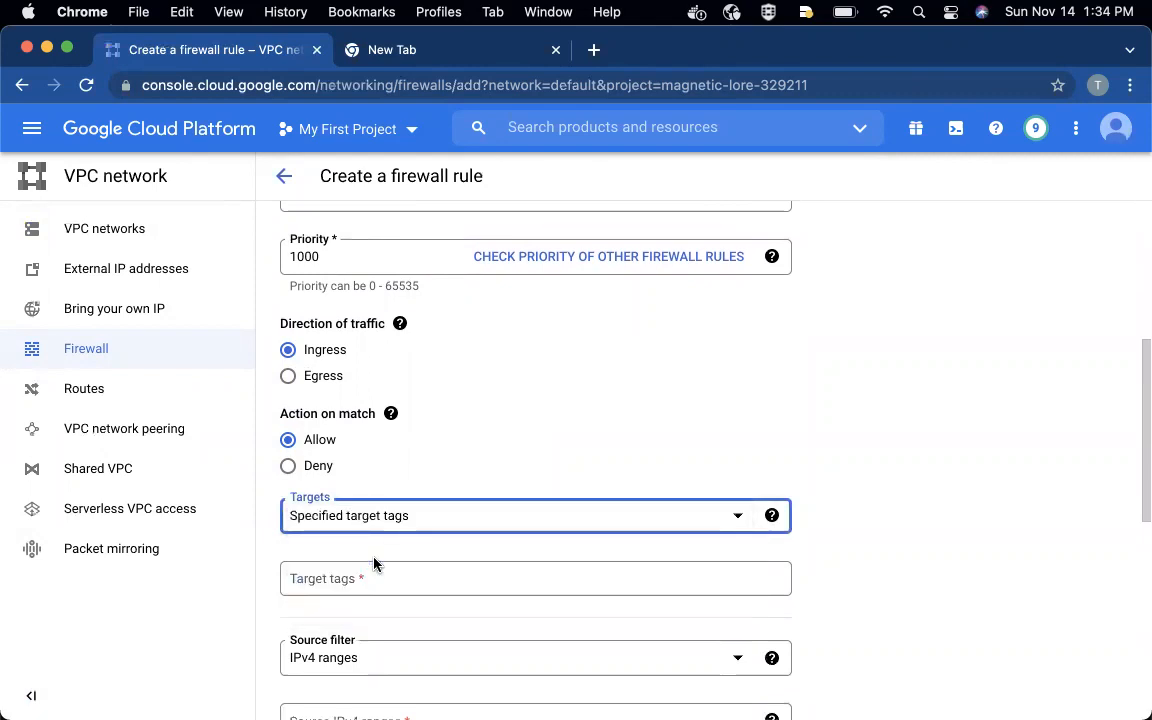
left_click(338, 581)
type("frontend")
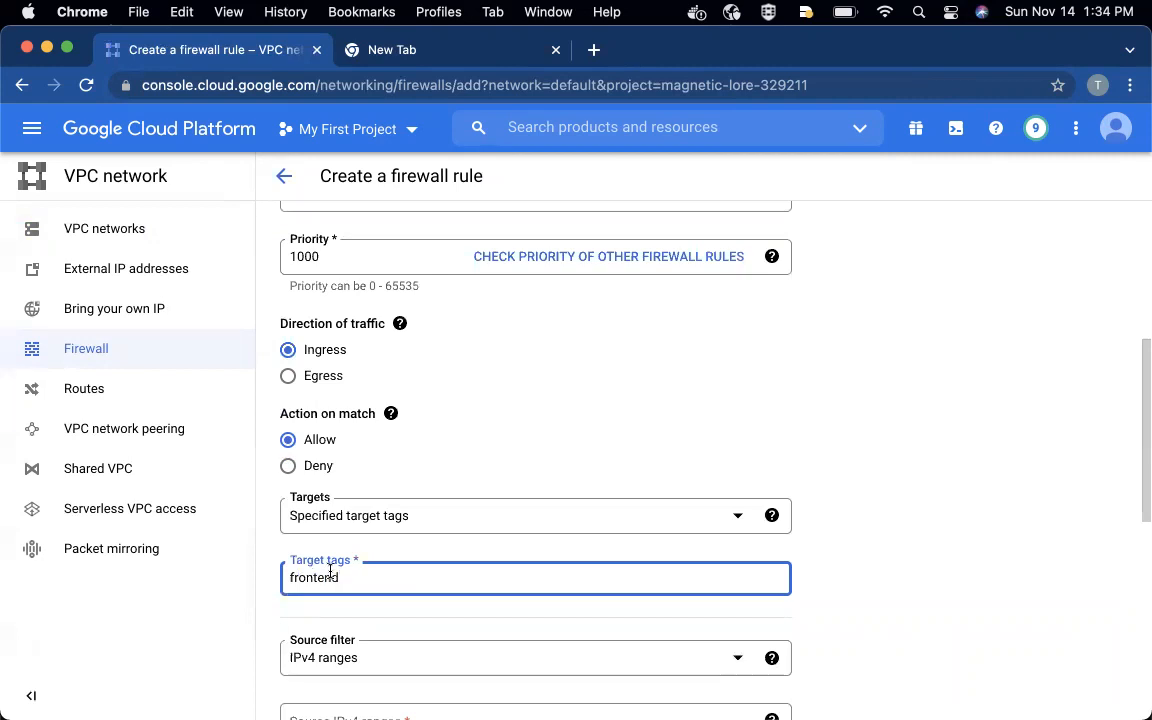
key("Return")
- Set the firewall rule's source IPv4 range to 0.0.0.0/0
scroll(544, 491, "down", 2)
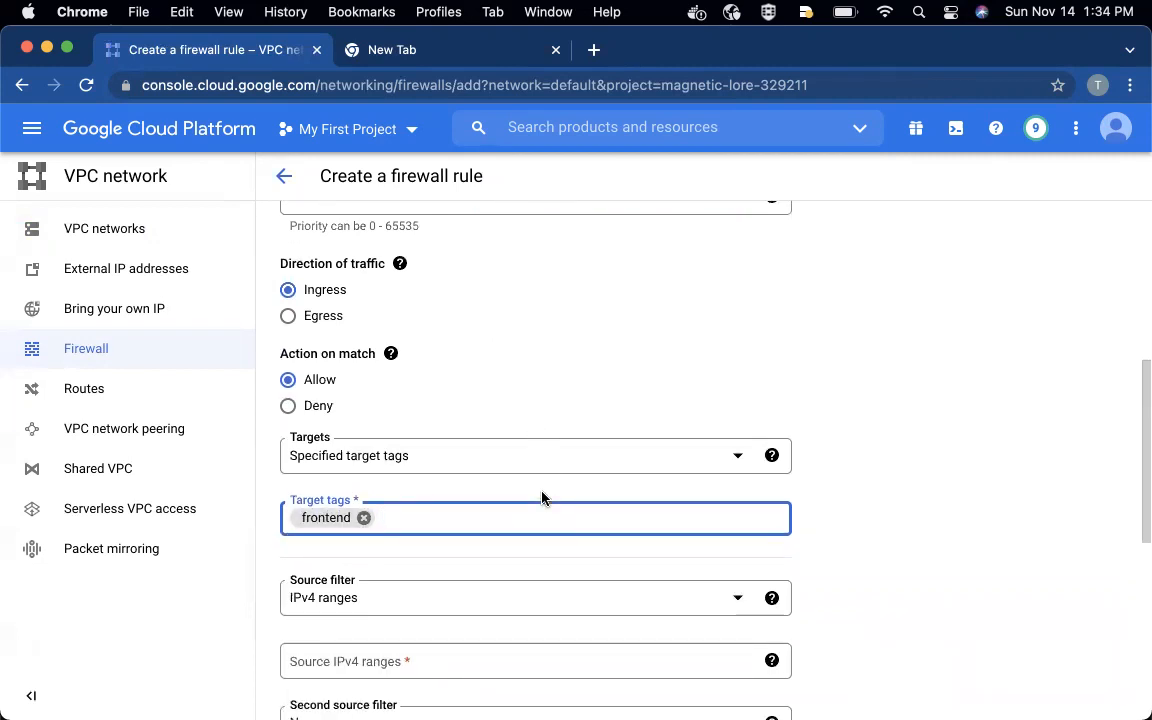
scroll(542, 497, "down", 2)
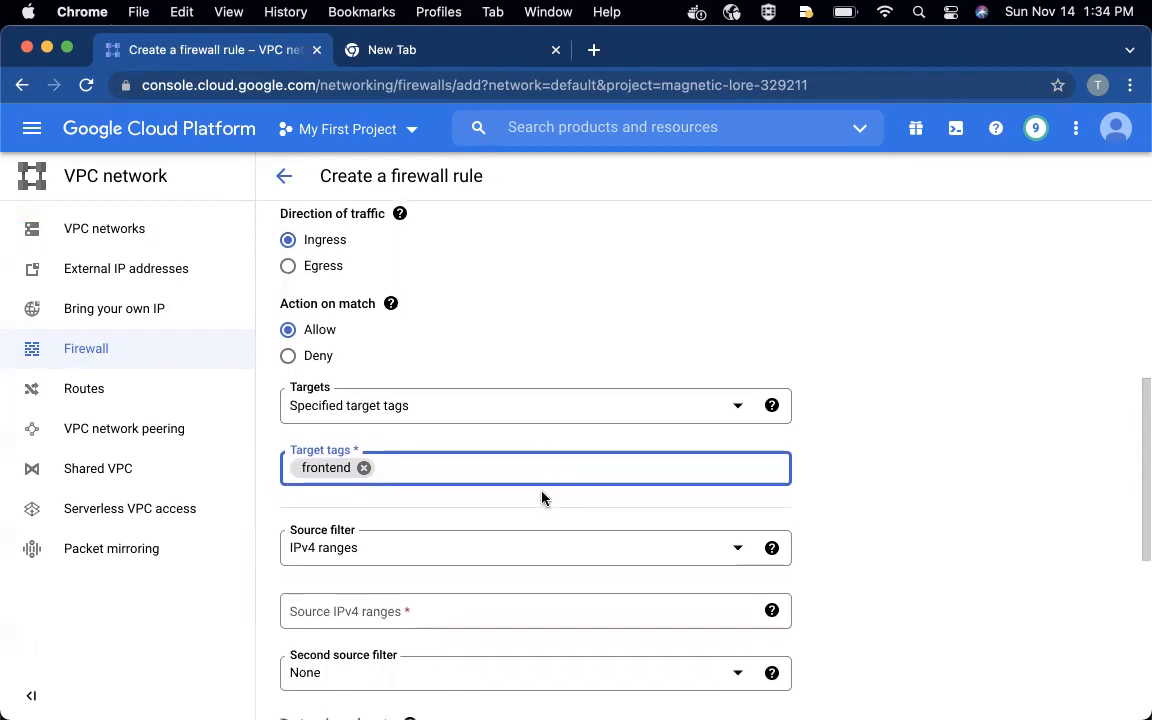
scroll(542, 497, "down", 4)
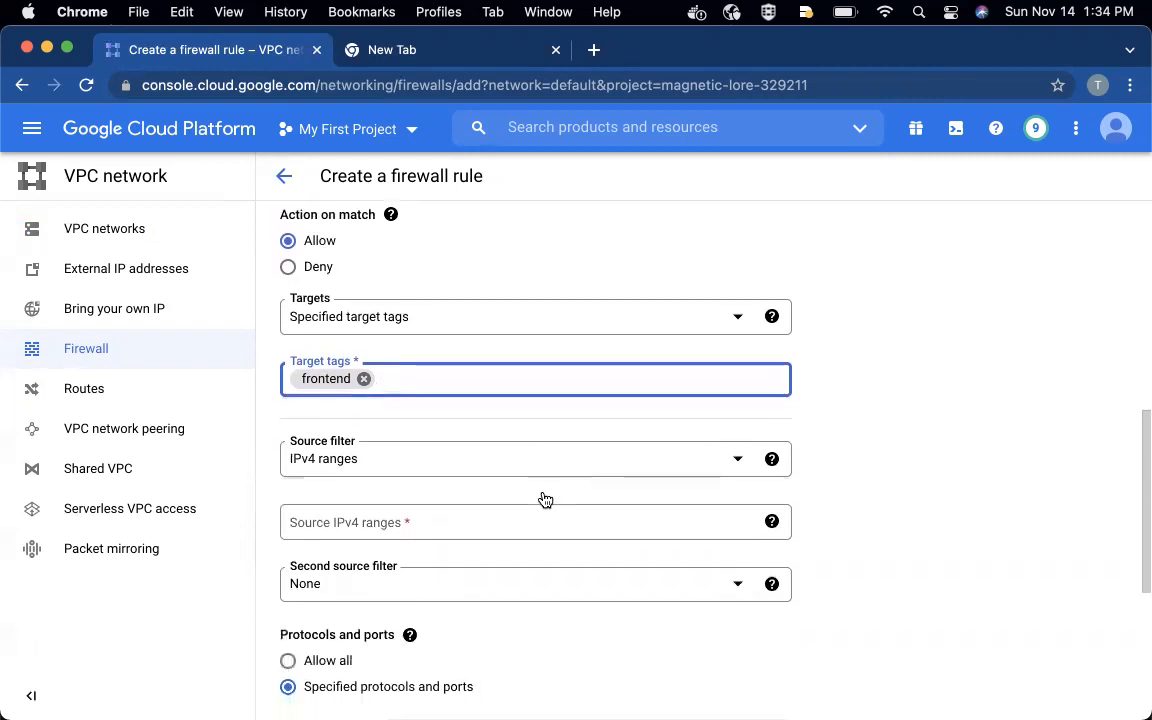
left_click(377, 505)
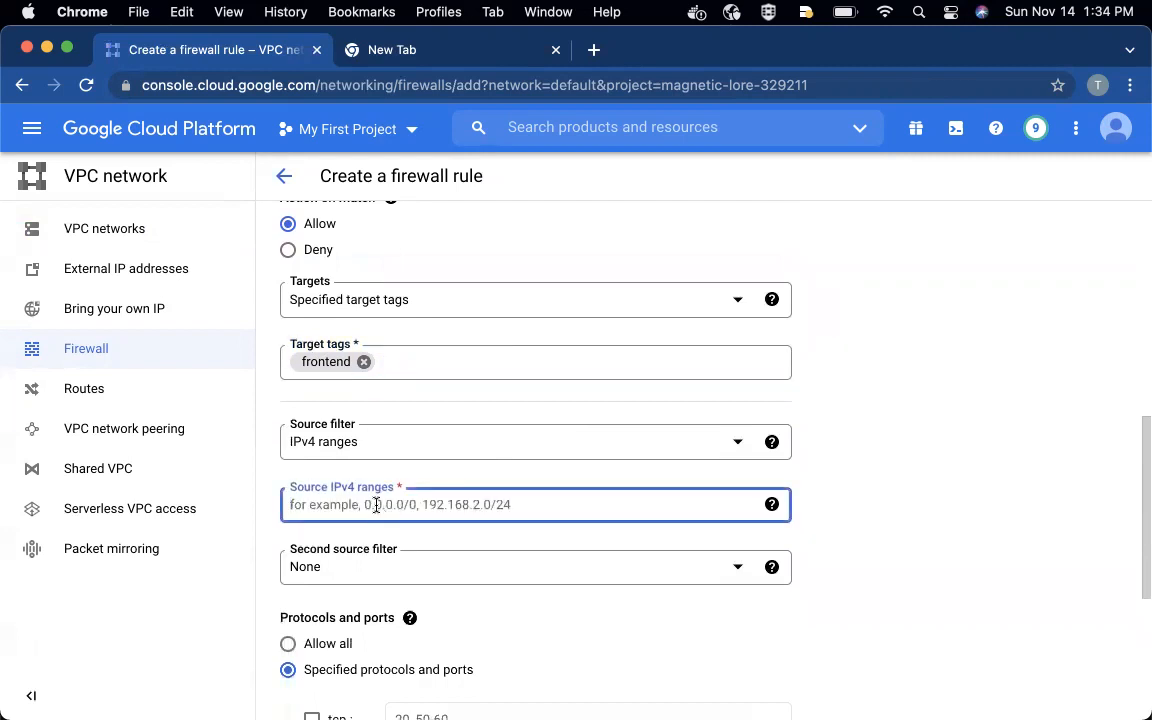
type("0.0.0.0/0")
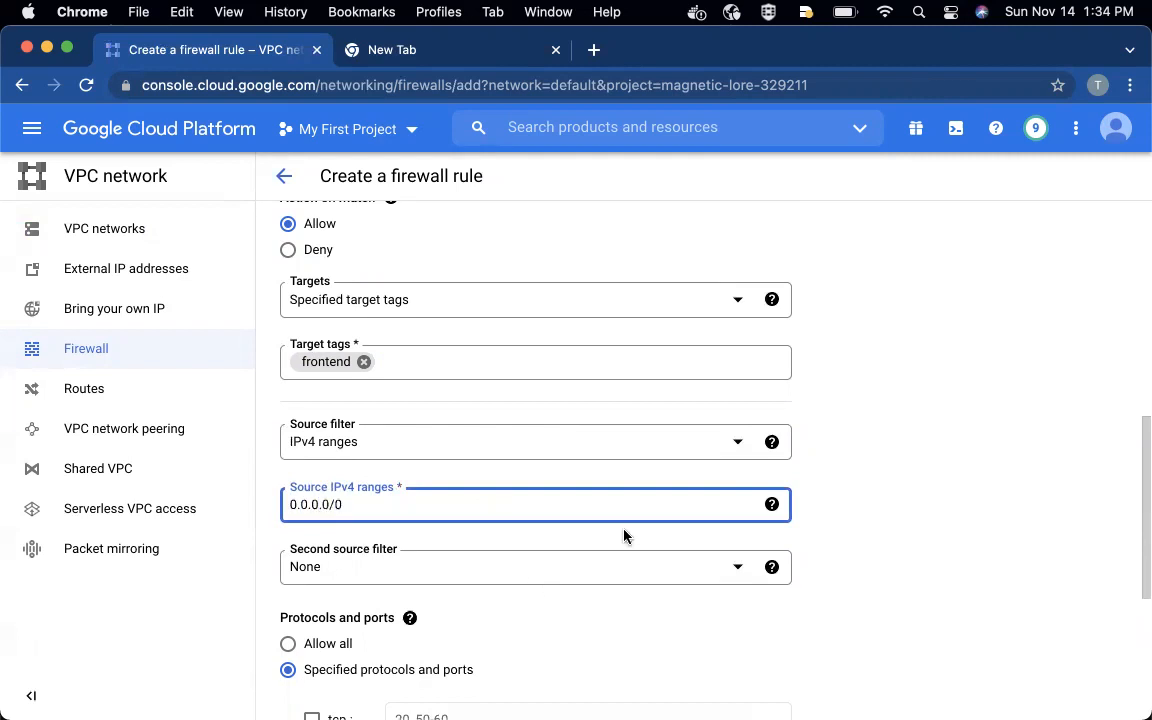
left_click(838, 527)
- Restrict the firewall rule's protocols and ports to TCP port 80
scroll(846, 532, "down", 2)
scroll(846, 532, "down", 2)
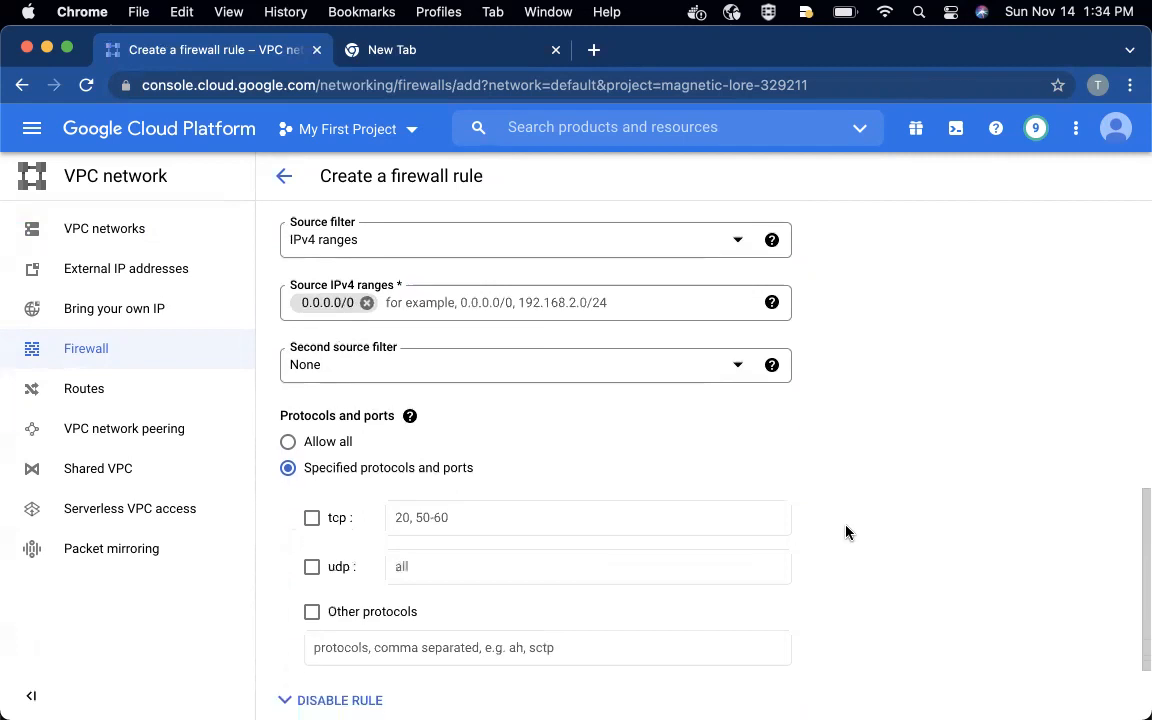
scroll(846, 532, "down", 1)
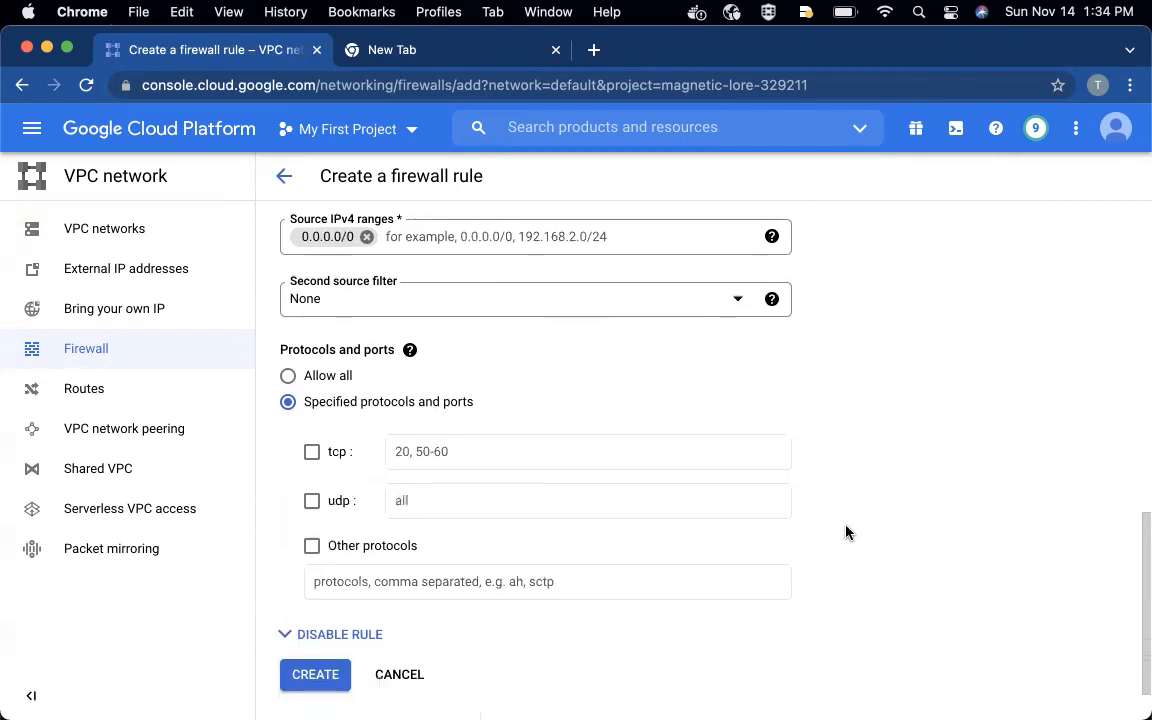
left_click(311, 456)
left_click(435, 451)
type("90")
key("BackSpace")
key("BackSpace")
type("80")
scroll(494, 526, "down", 3)
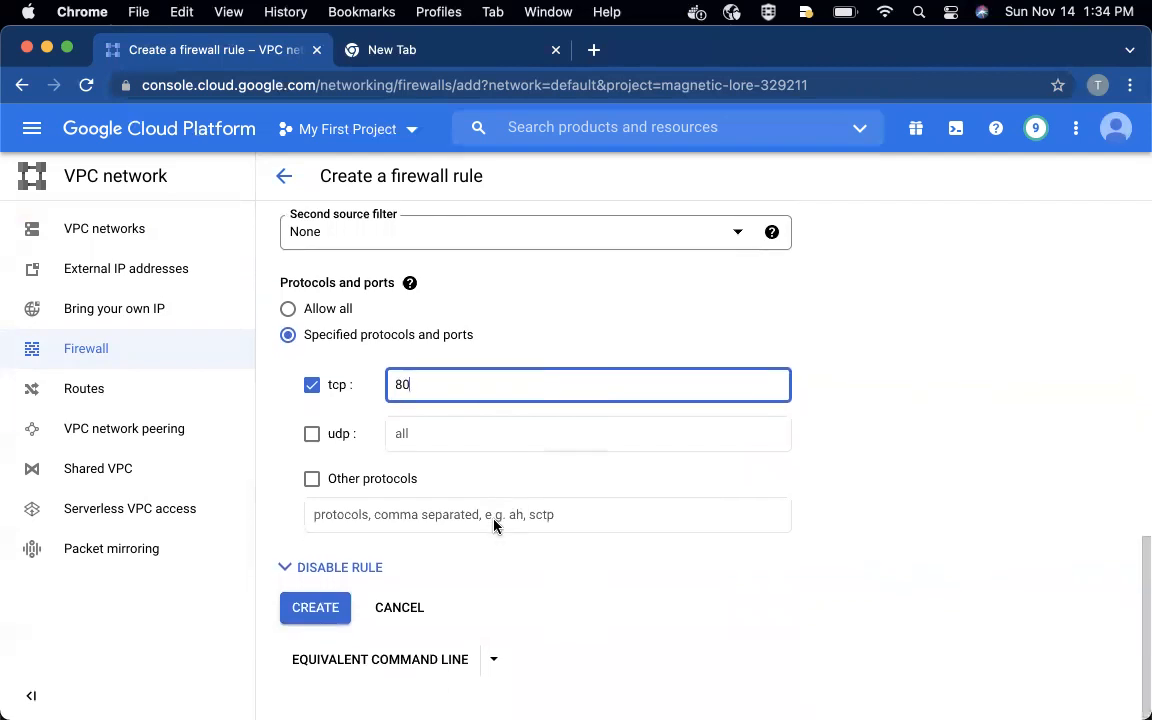
- Create the firewall rule and review its entry in the default network's firewall rules list
left_click(300, 609)
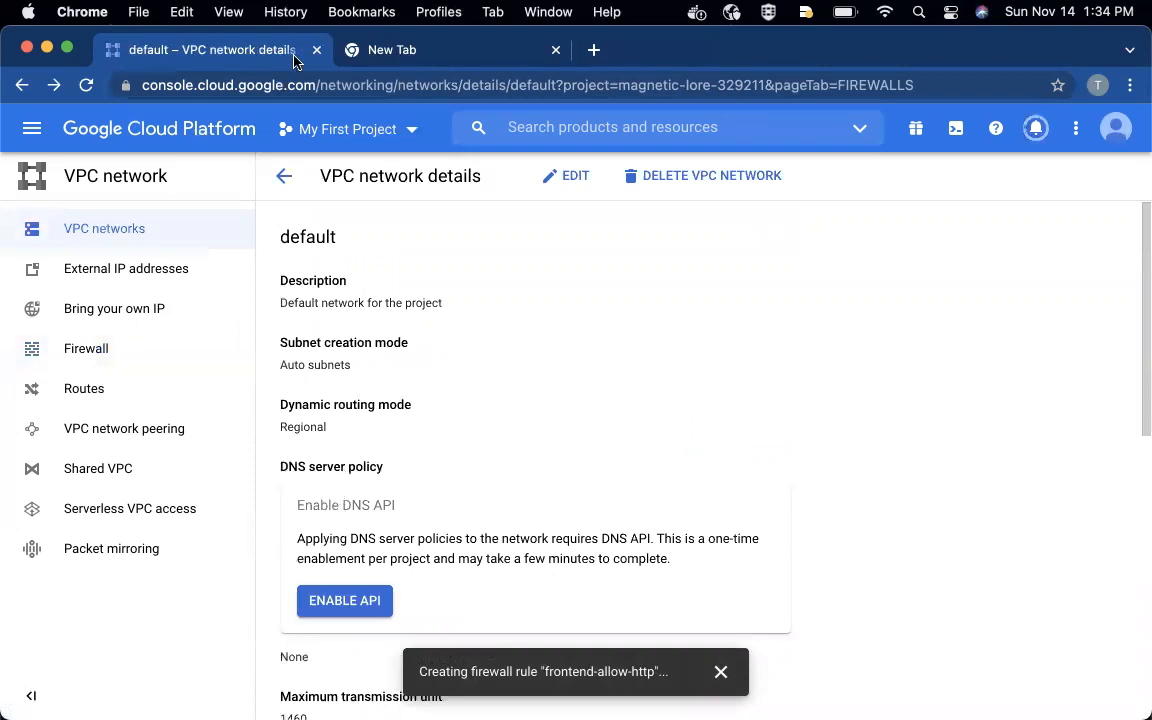
scroll(471, 391, "down", 5)
scroll(471, 391, "down", 3)
scroll(470, 392, "up", 2)
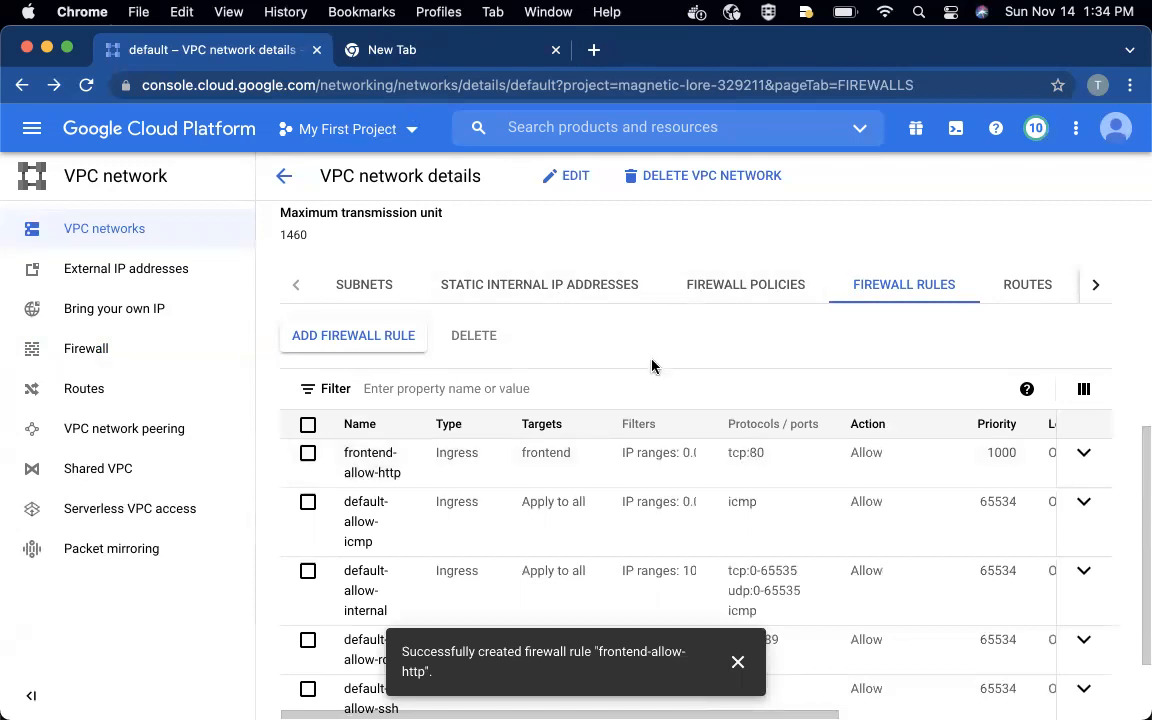
- Load the VM's external IP 34.66.178.124 in the other browser tab to test HTTP access
left_click_drag(944, 60, 936, 150)
left_click(445, 150)
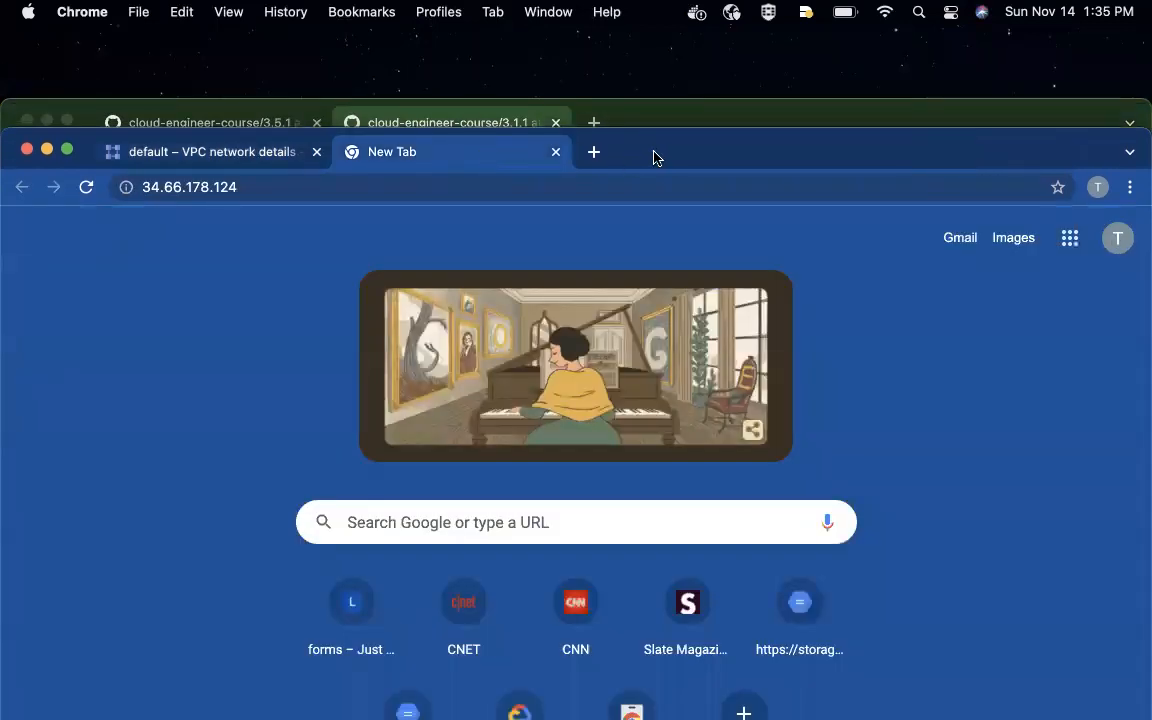
left_click_drag(654, 157, 656, 129)
left_click(406, 154)
left_click(426, 157)
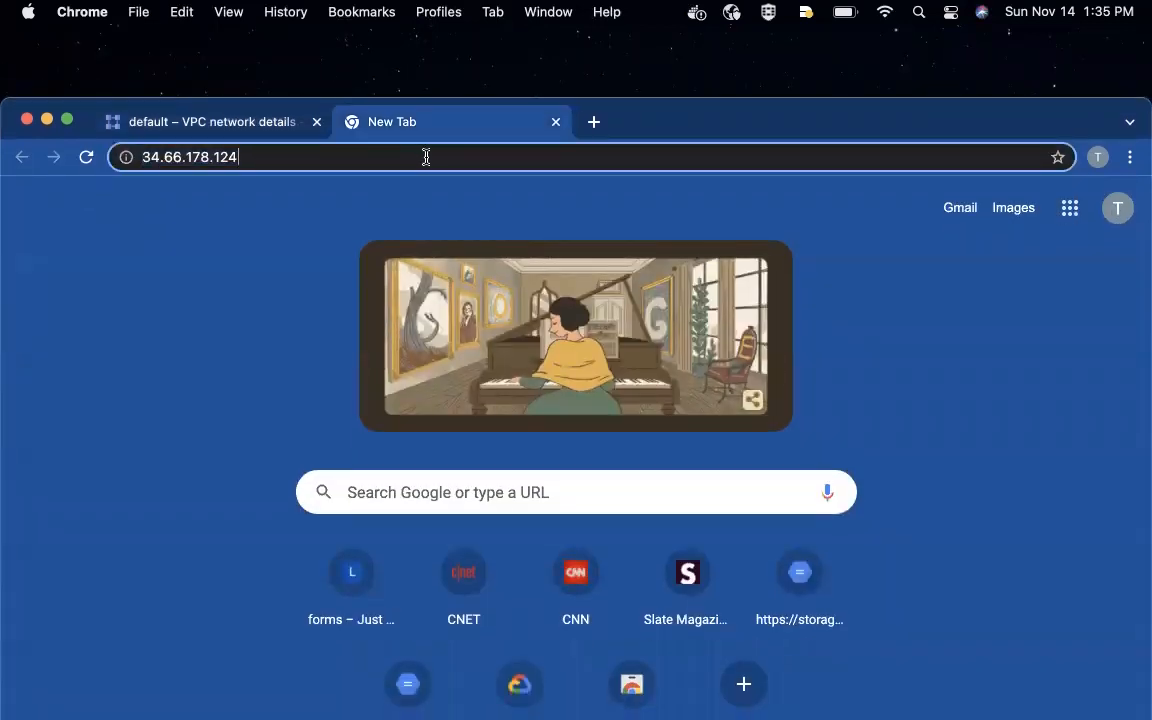
key("Return")
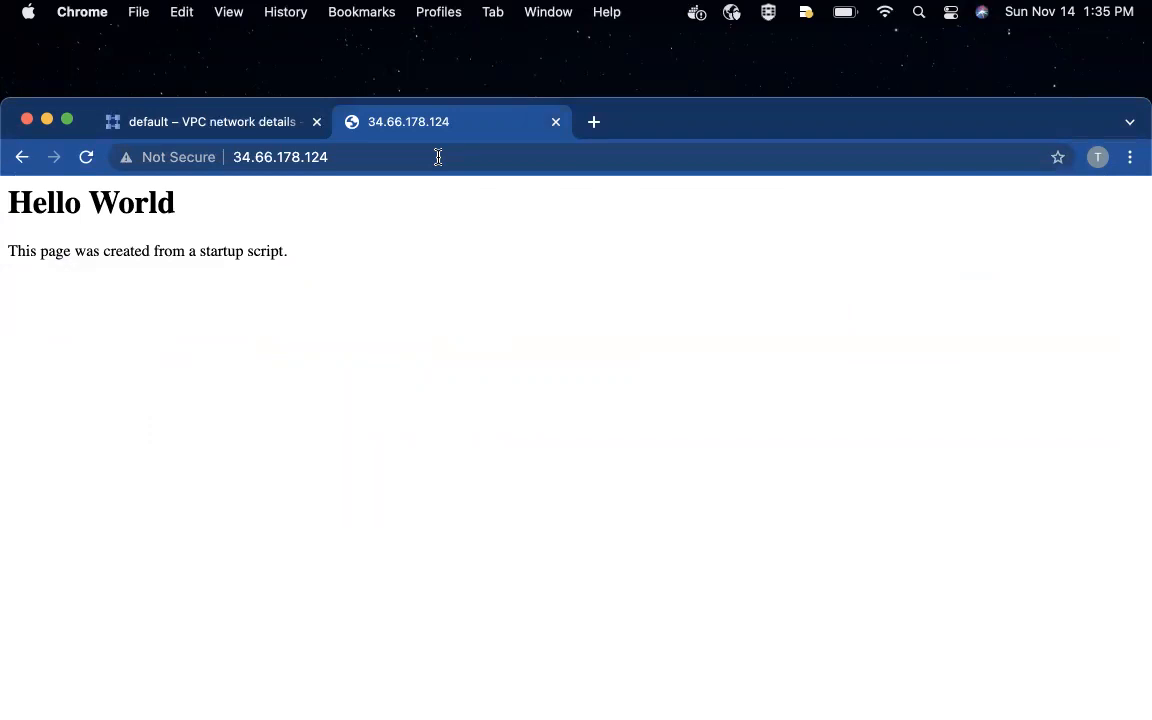
left_click_drag(712, 118, 716, 66)
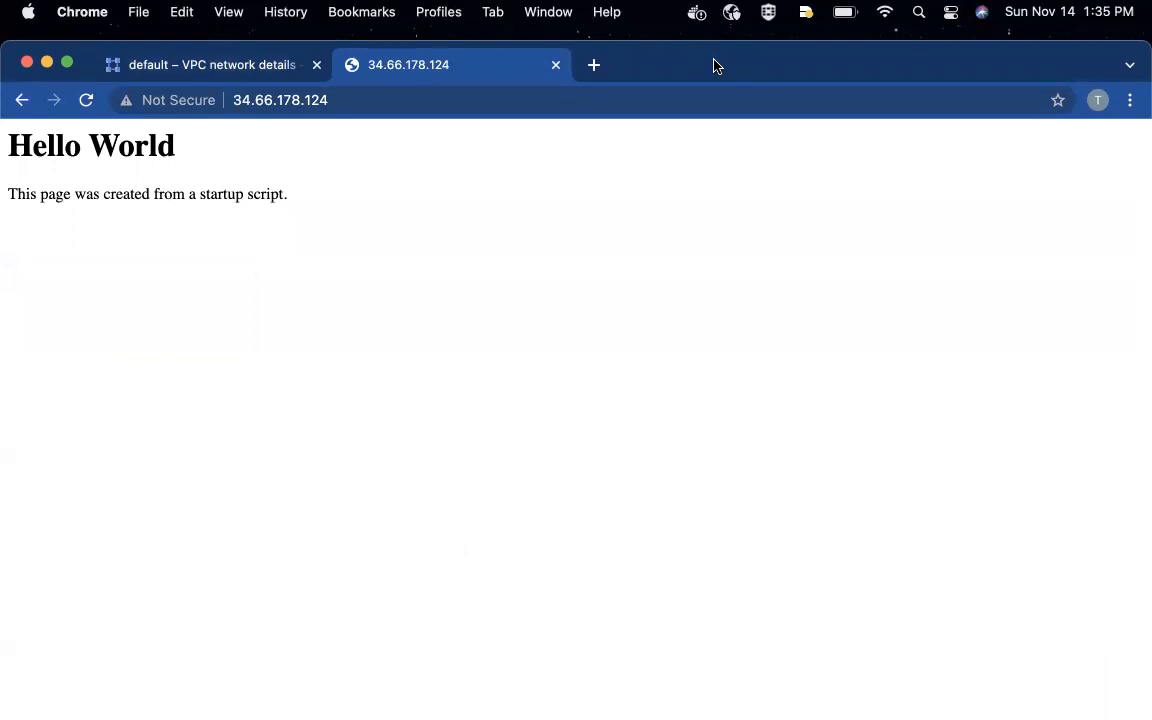
- Return to the VPC console page and examine the default network's routes, including the subnet routes and the default route to the Internet
left_click(160, 66)
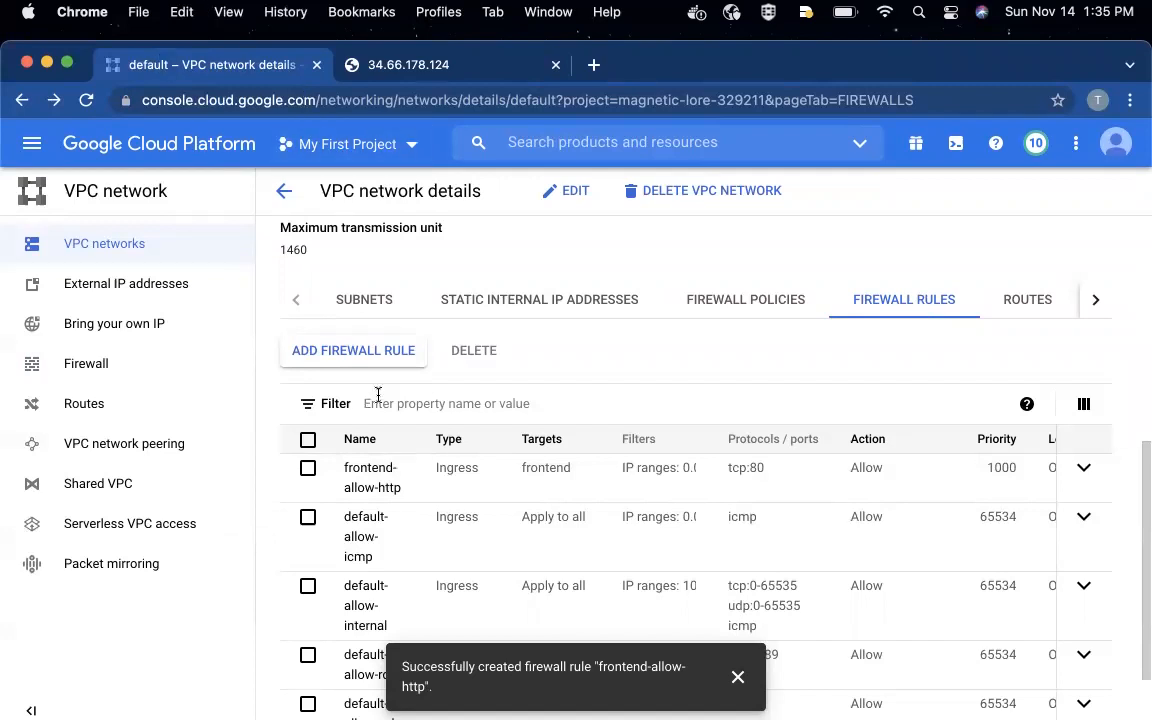
left_click(1020, 299)
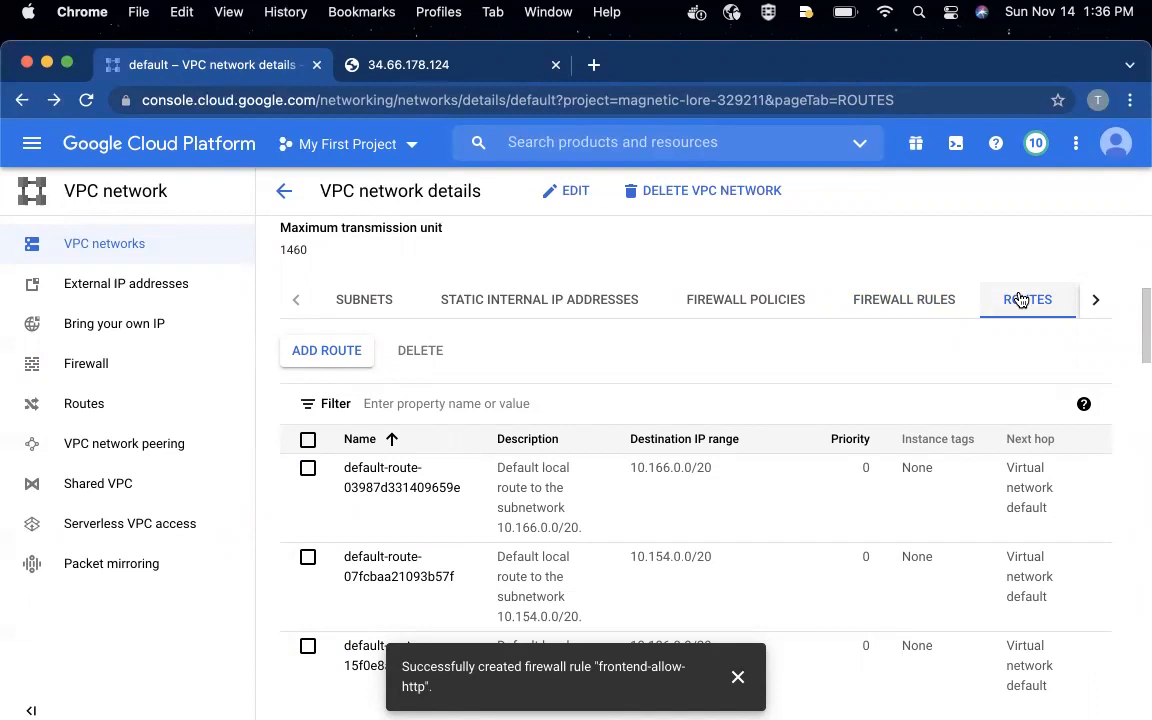
scroll(695, 495, "down", 1)
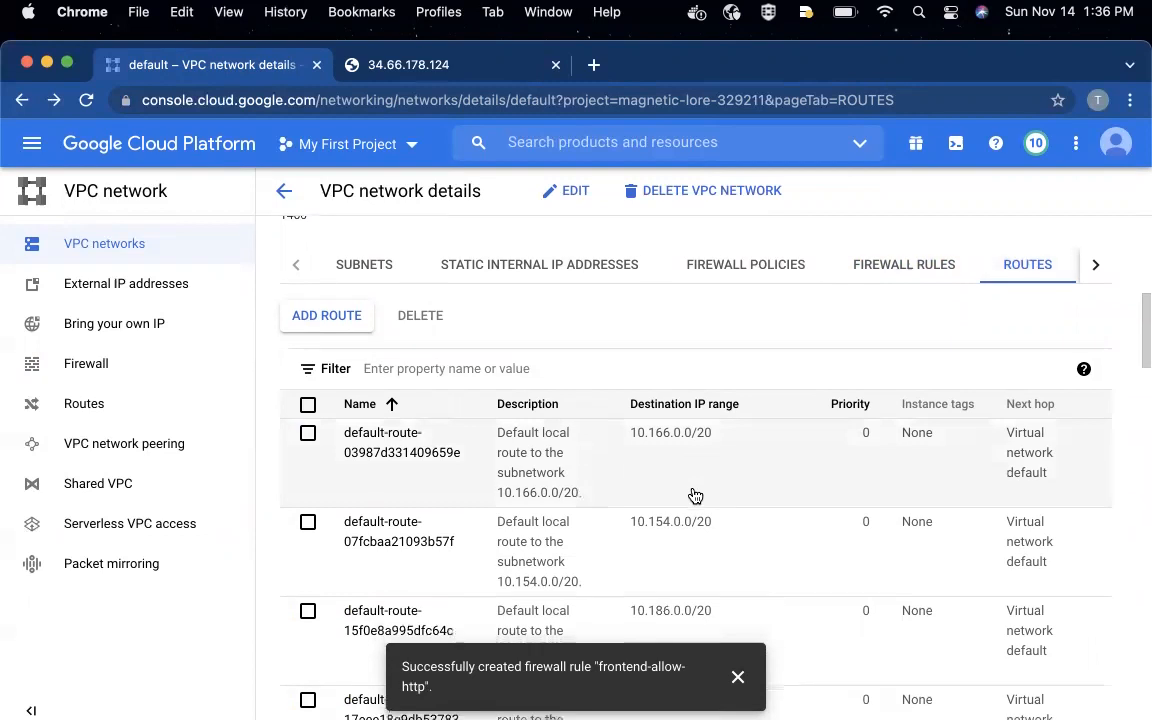
scroll(695, 495, "down", 1)
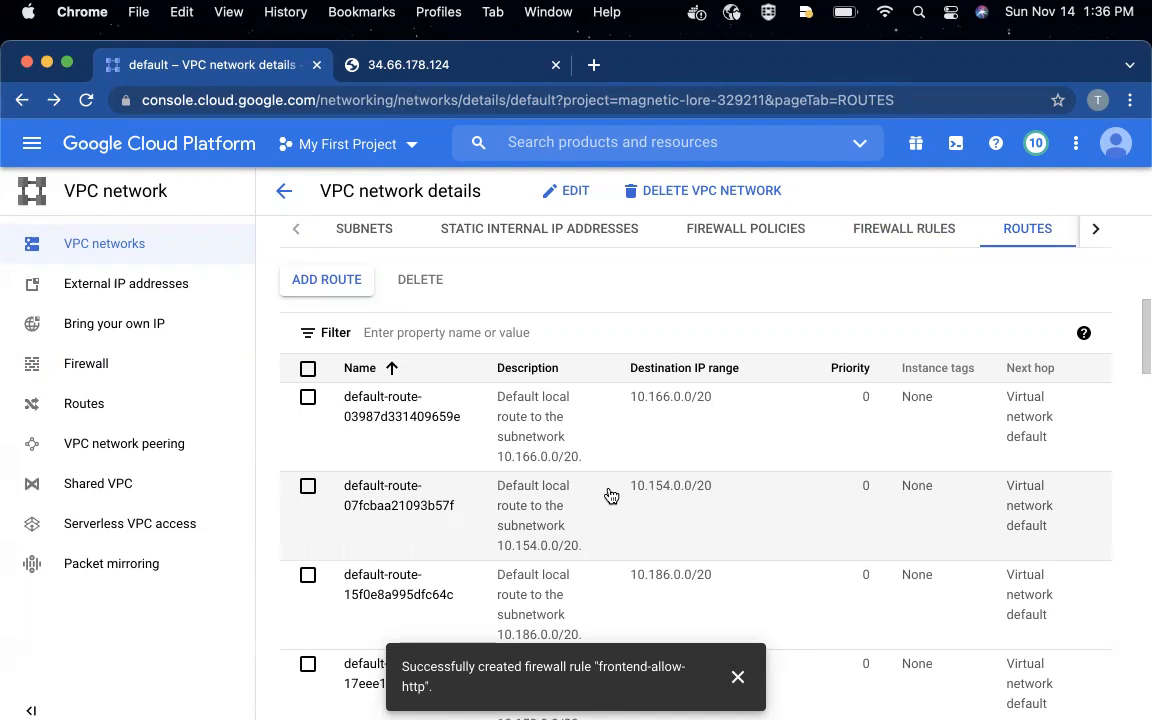
scroll(438, 435, "down", 2)
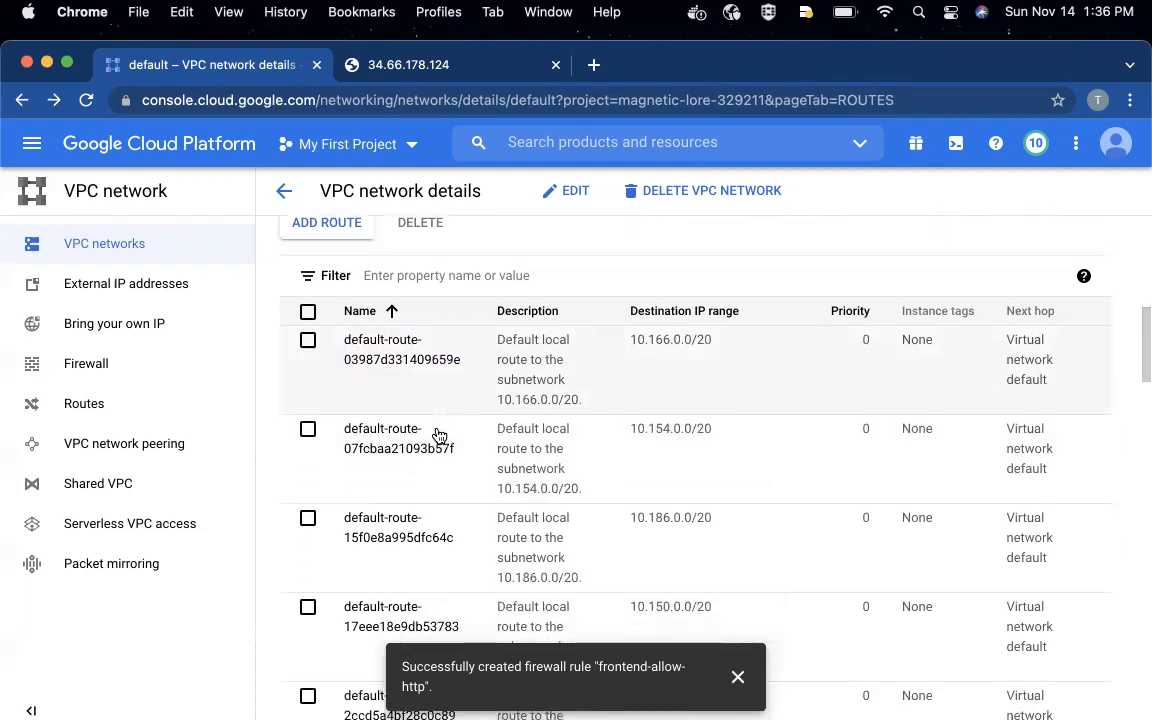
scroll(464, 406, "down", 1)
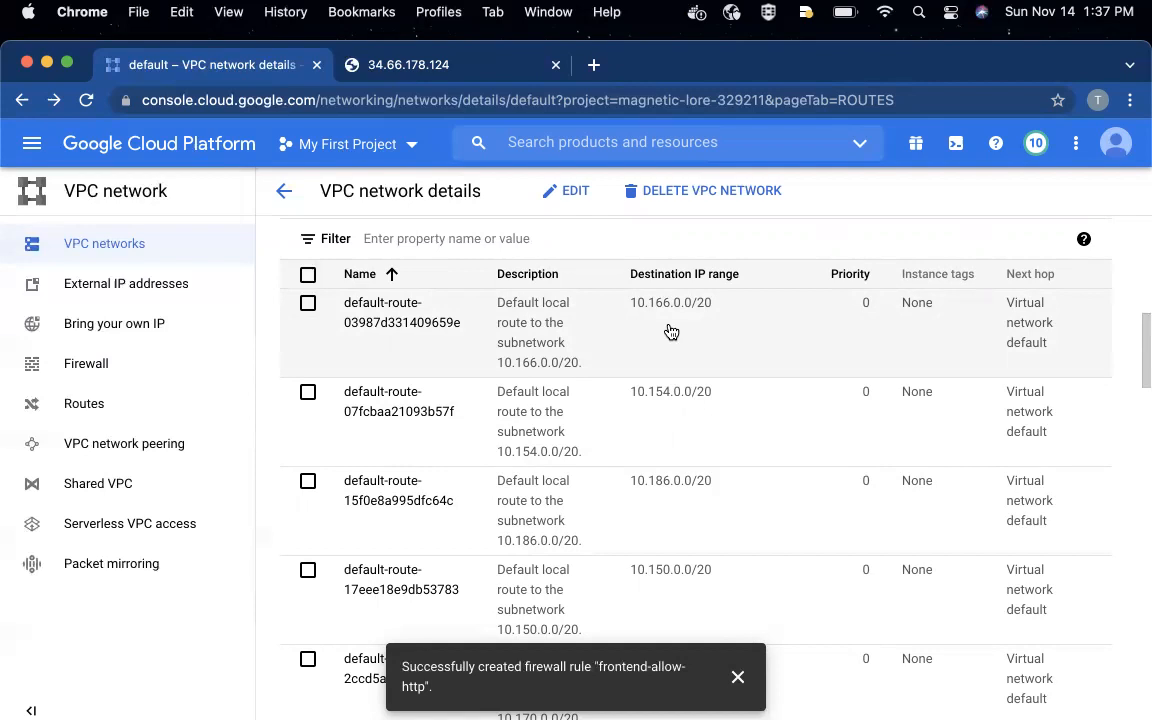
scroll(671, 331, "down", 1)
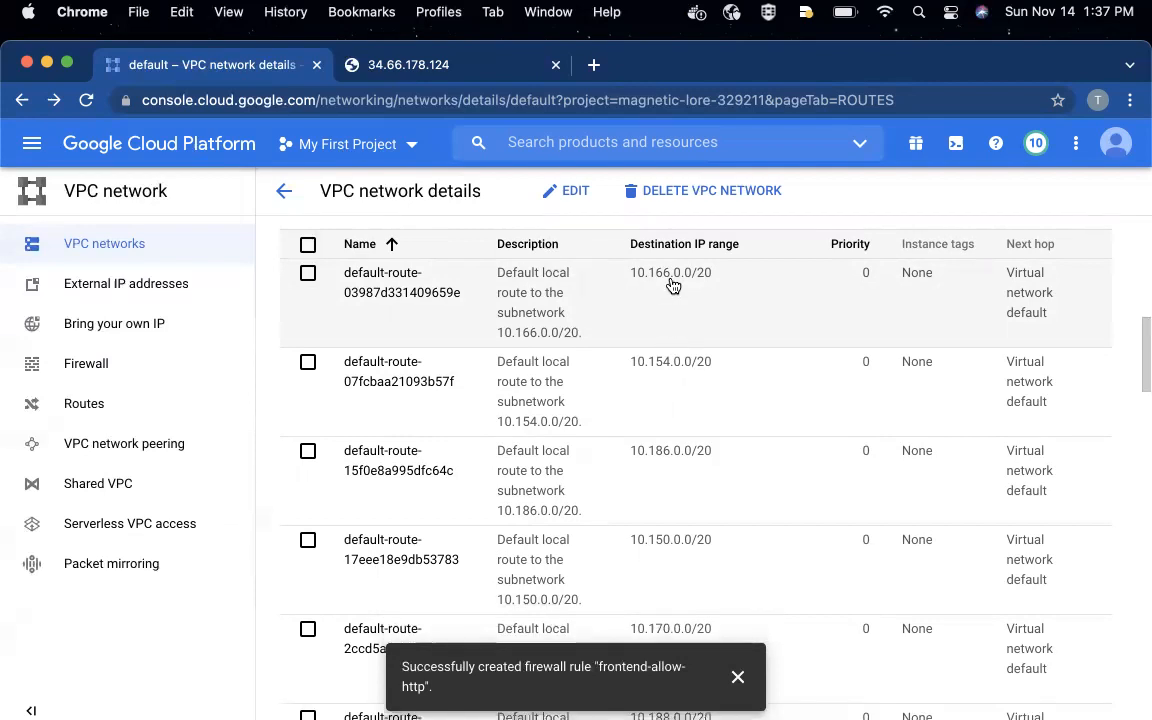
scroll(658, 442, "down", 5)
scroll(658, 442, "down", 15)
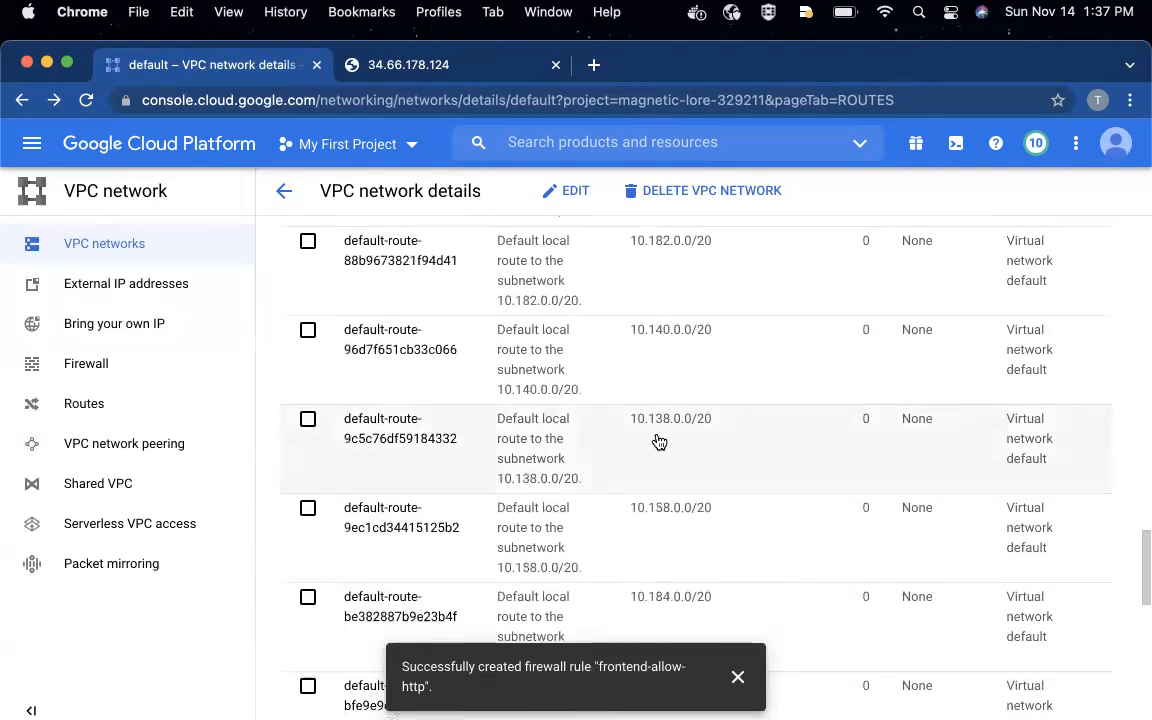
scroll(658, 442, "down", 5)
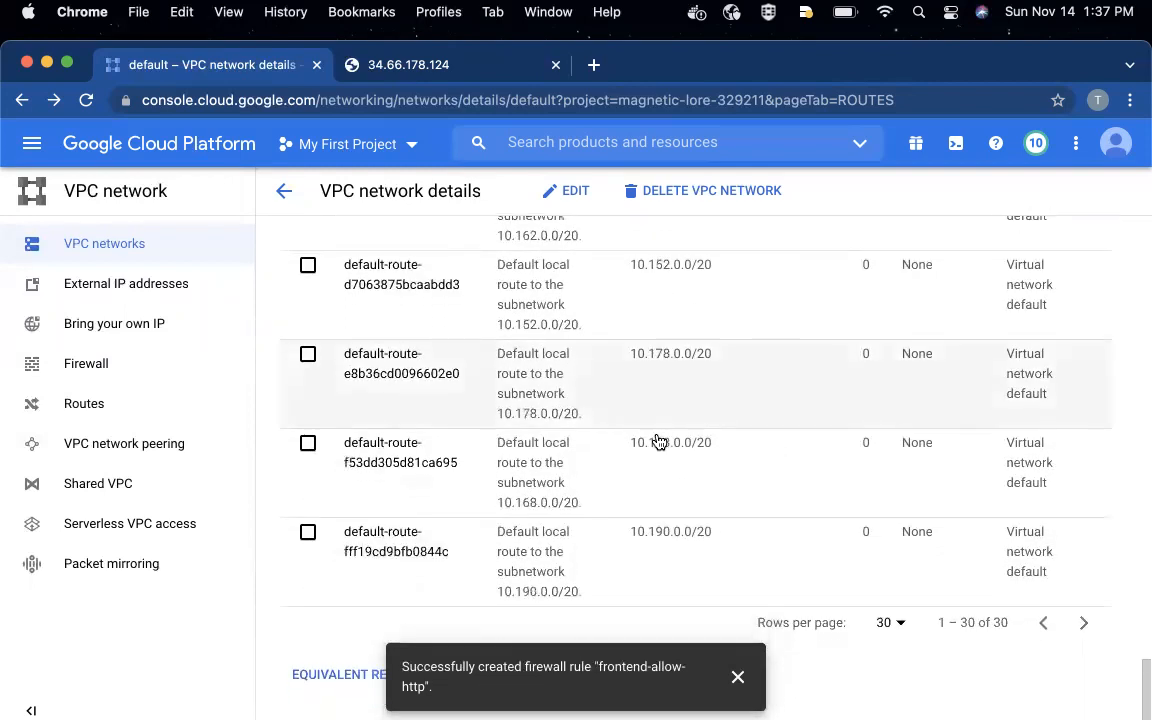
scroll(658, 442, "up", 6)
scroll(658, 442, "up", 7)
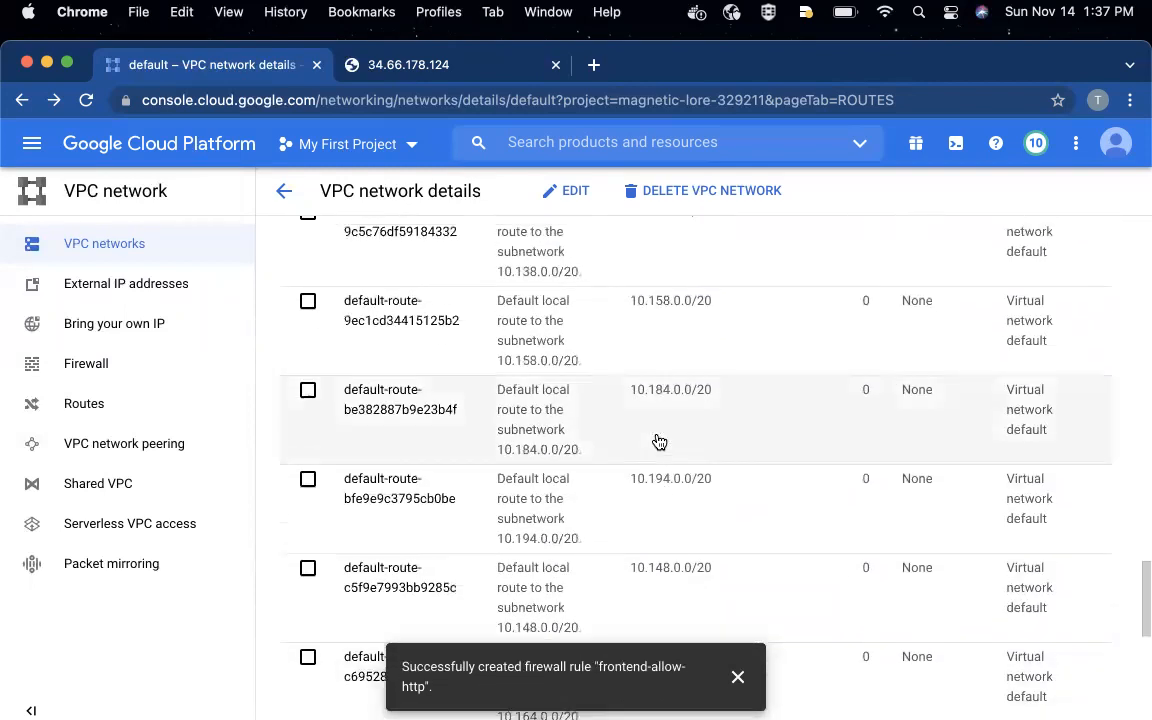
scroll(658, 442, "up", 8)
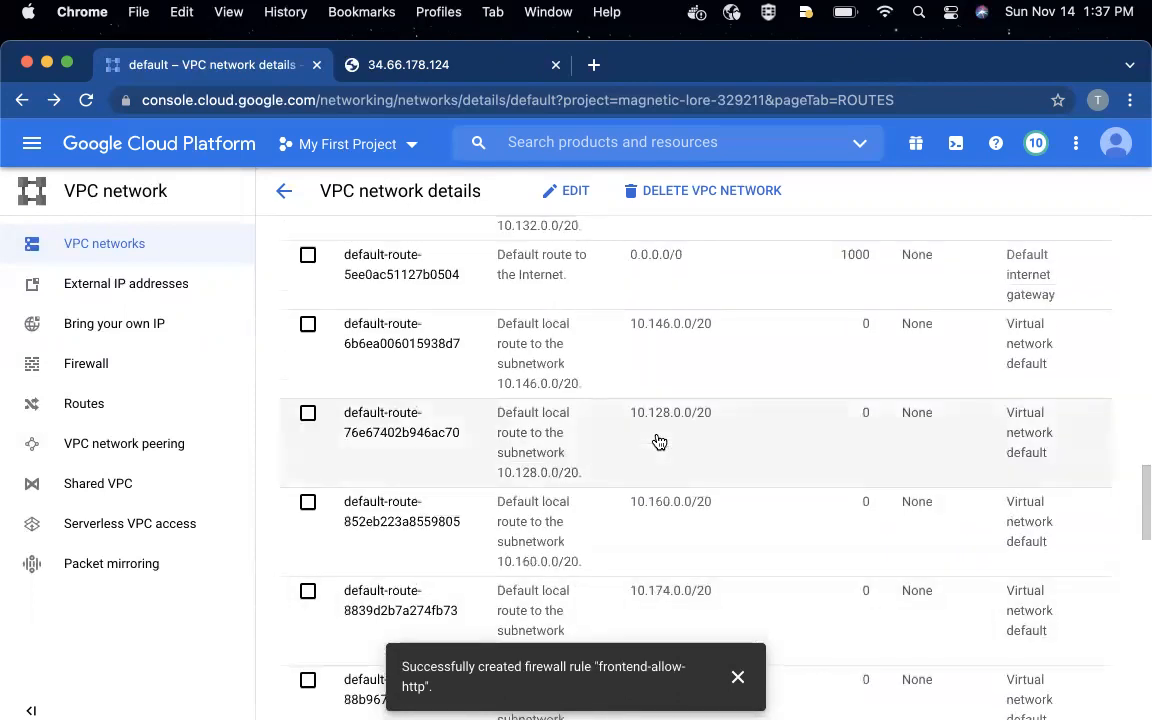
scroll(658, 442, "up", 3)
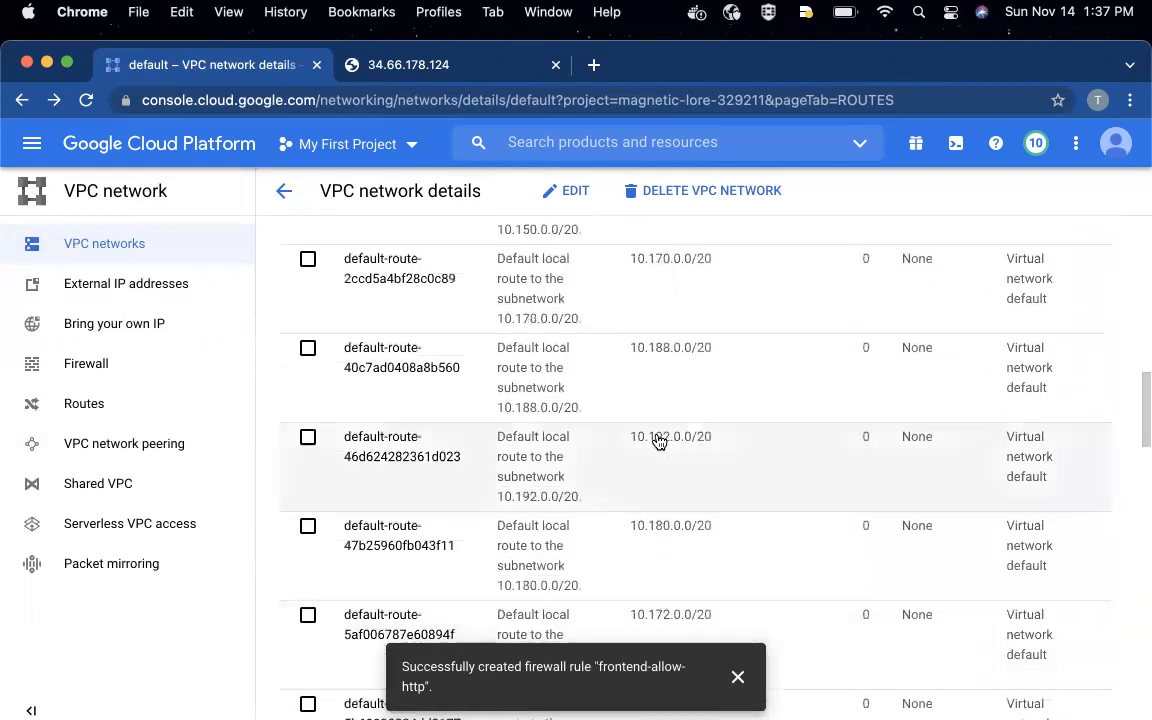
scroll(658, 442, "down", 15)
scroll(658, 442, "up", 10)
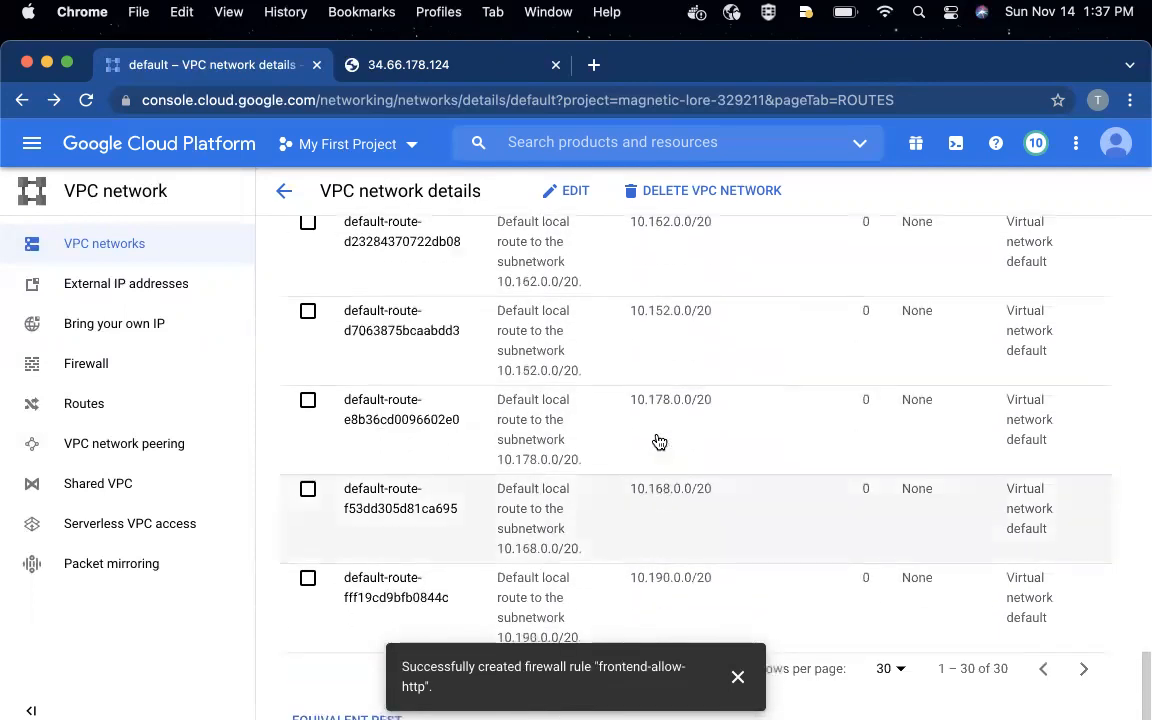
scroll(658, 442, "up", 6)
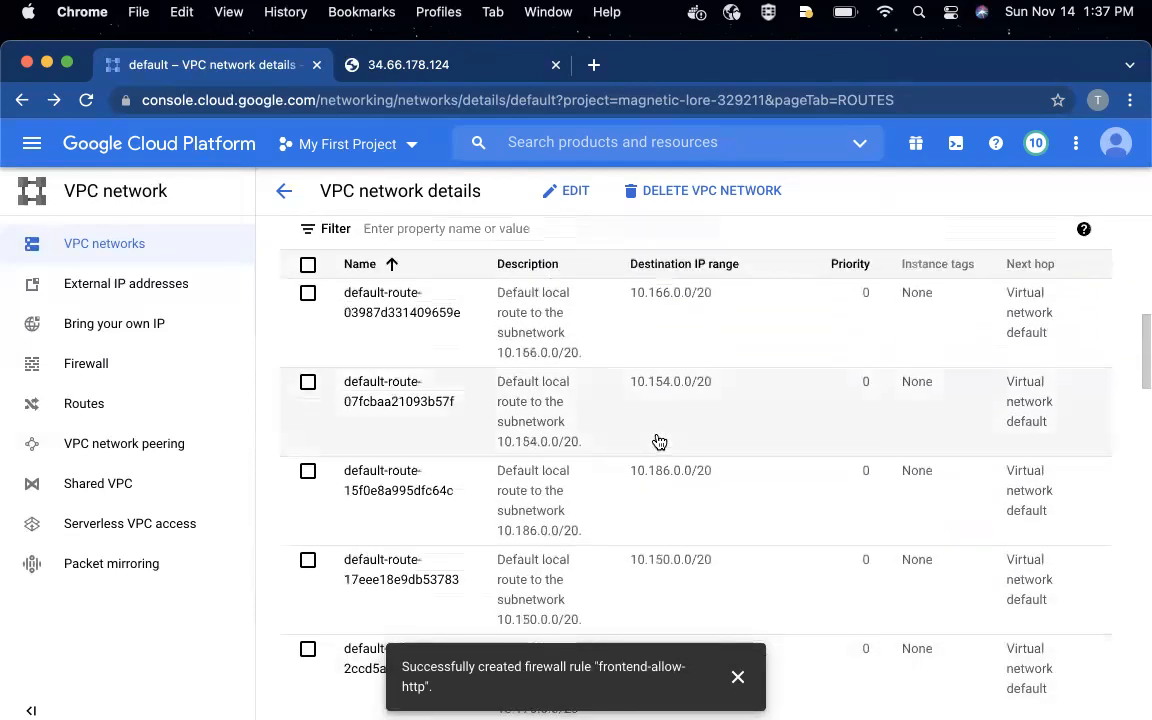
scroll(656, 440, "down", 5)
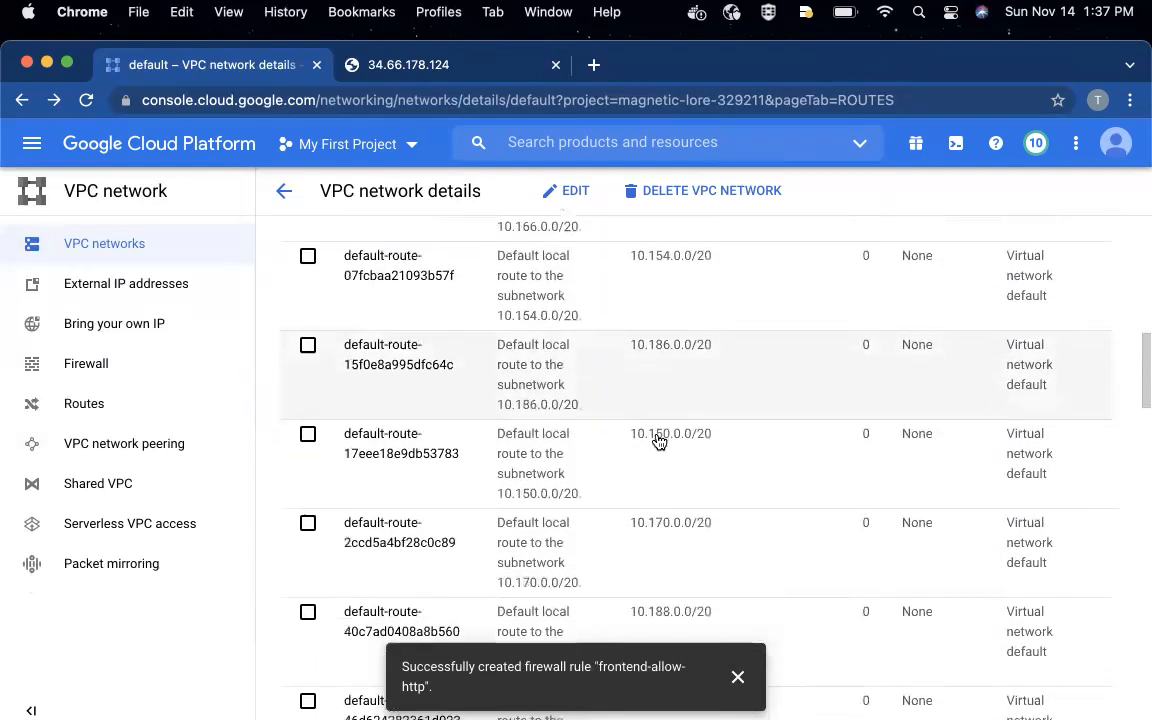
scroll(658, 442, "down", 7)
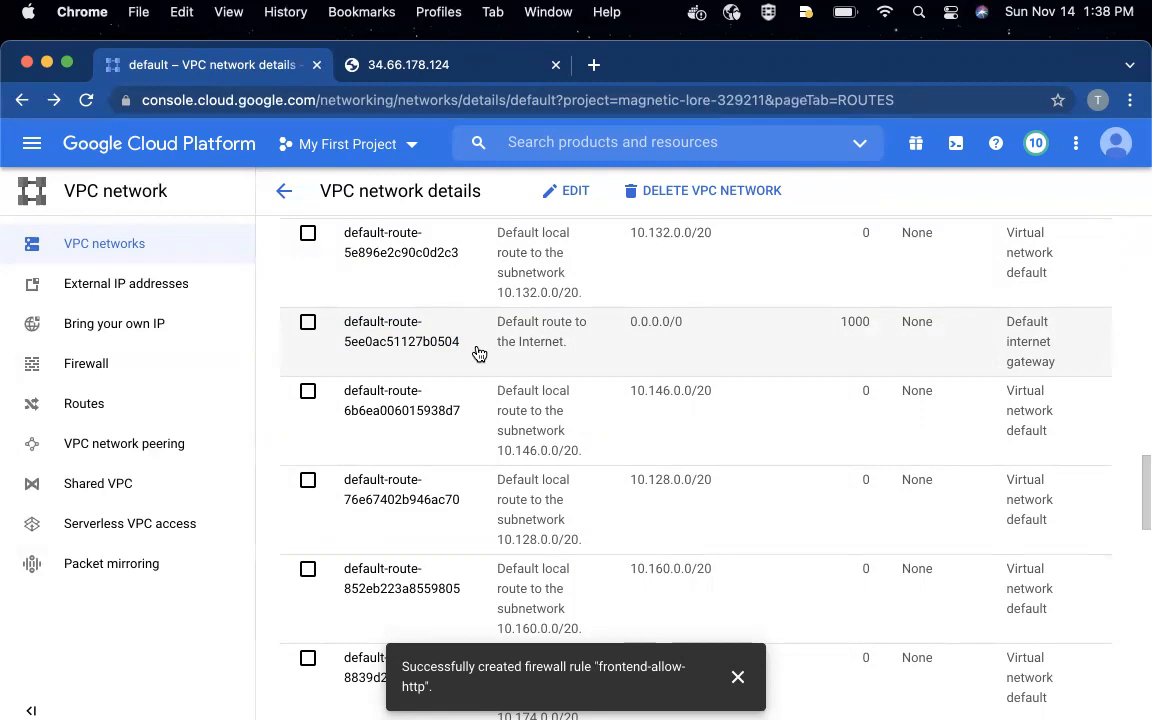
- Return to the VPC networks list and collapse the default network's subnet entries
left_click(284, 194)
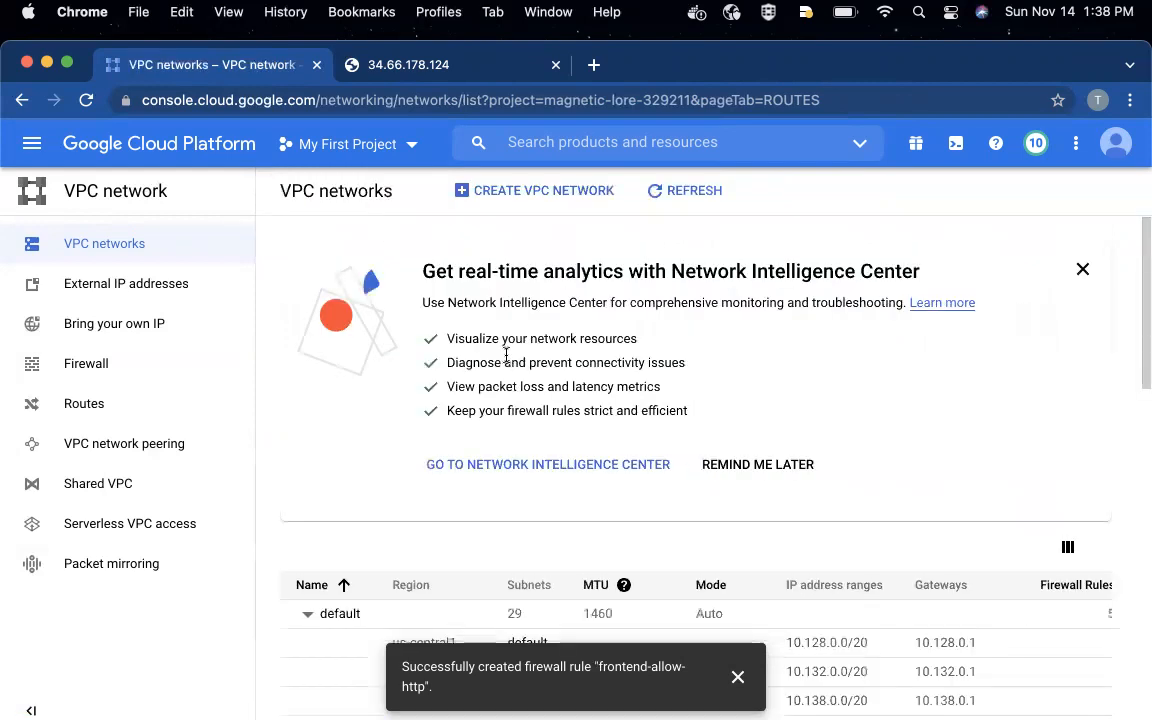
scroll(506, 356, "down", 1)
left_click(307, 577)
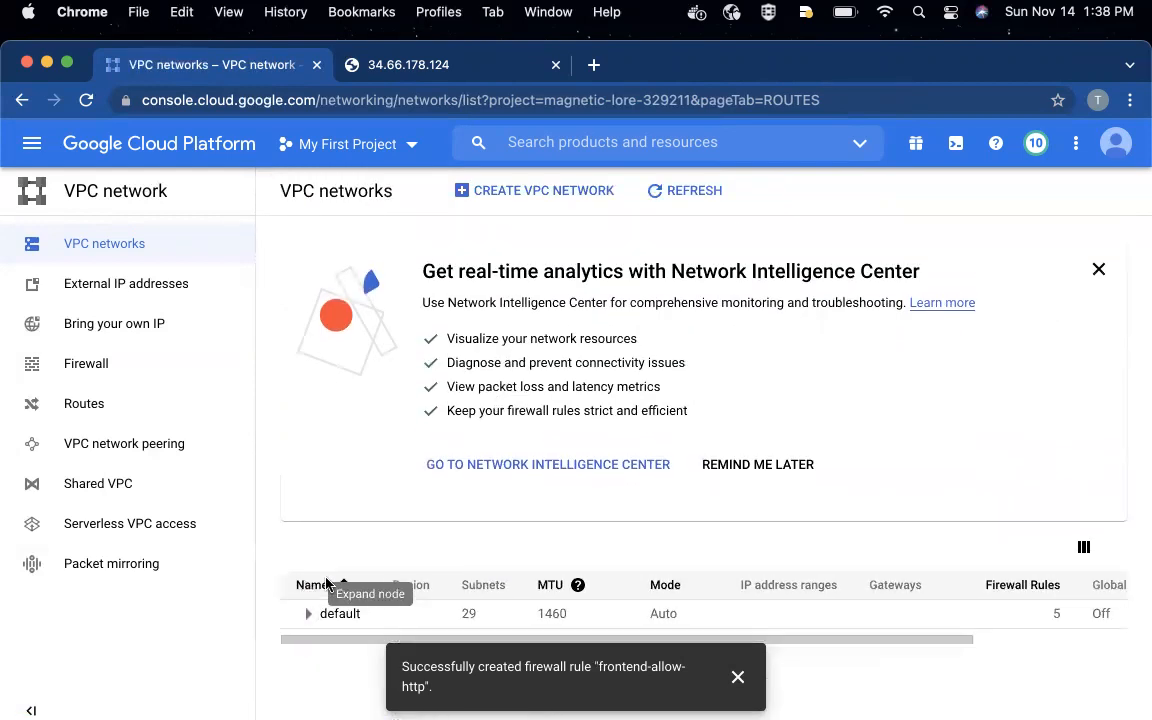
left_click(737, 677)
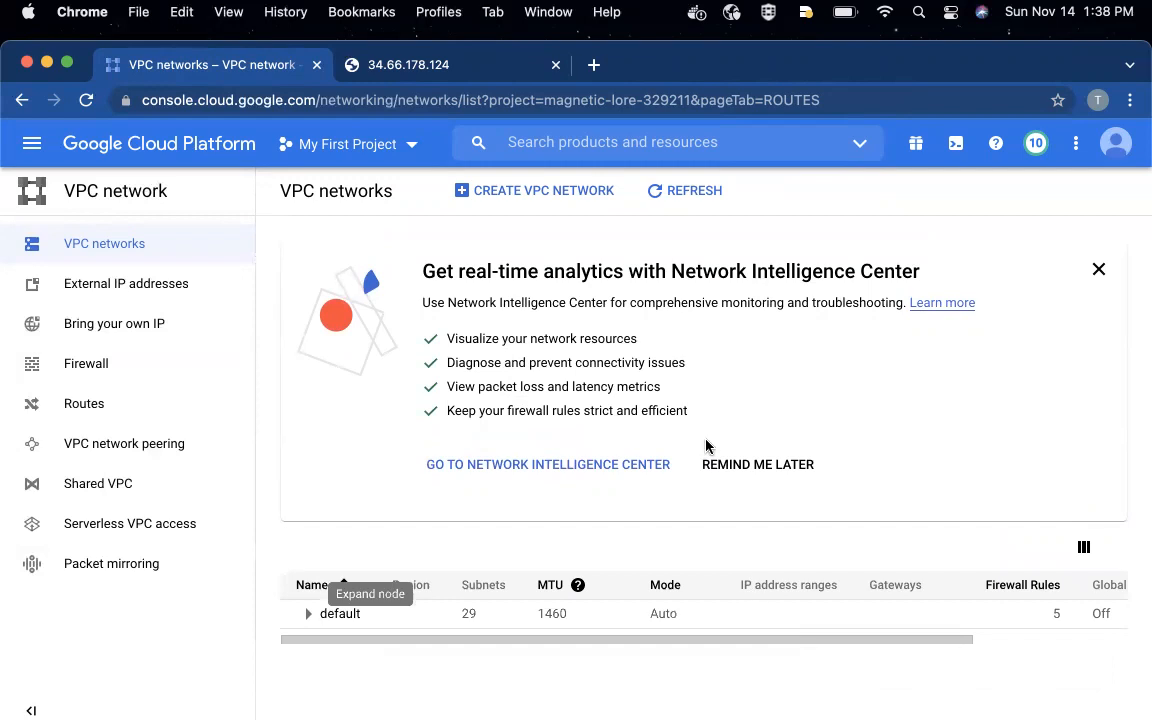
- Start creating a new VPC network and name it my-vpc
left_click(527, 191)
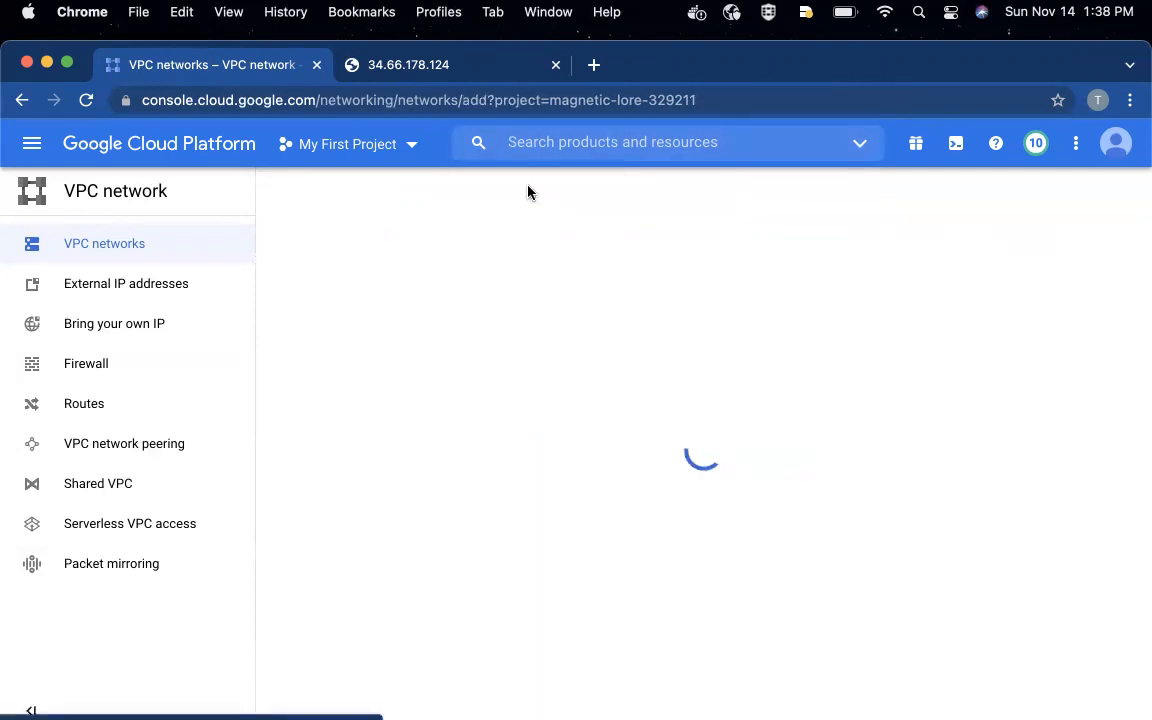
left_click(311, 262)
type("my-vpc")
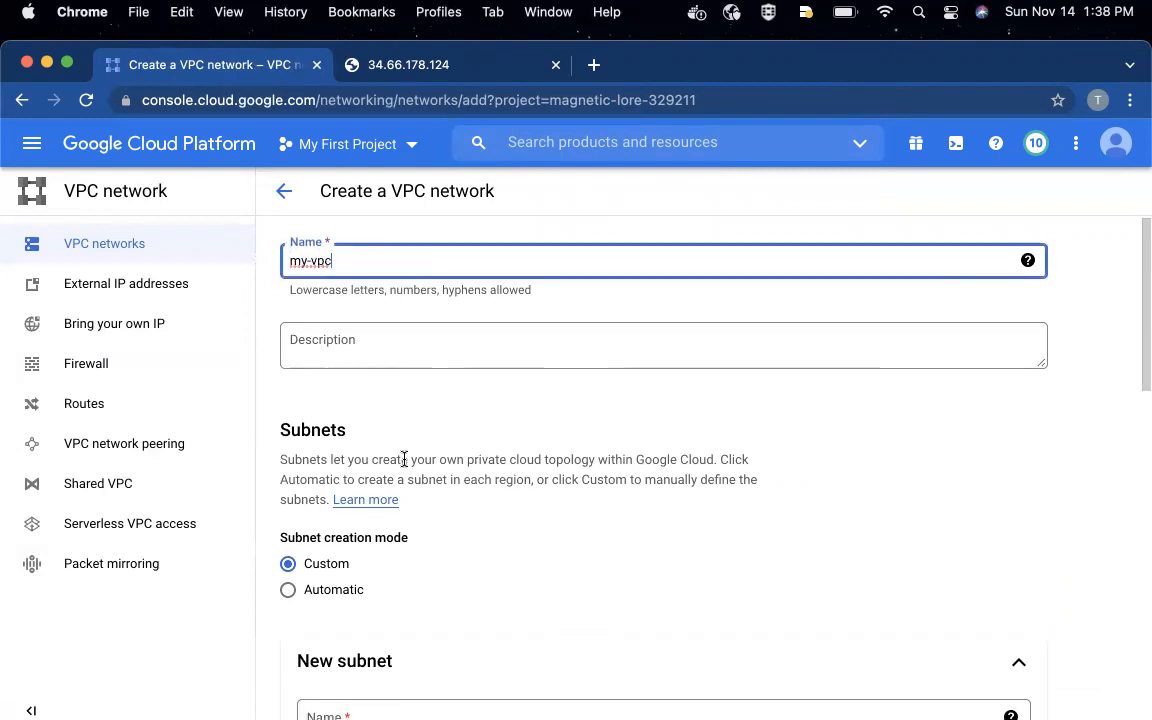
- Preview the Automatic subnet creation mode and set it back to Custom
scroll(403, 464, "down", 1)
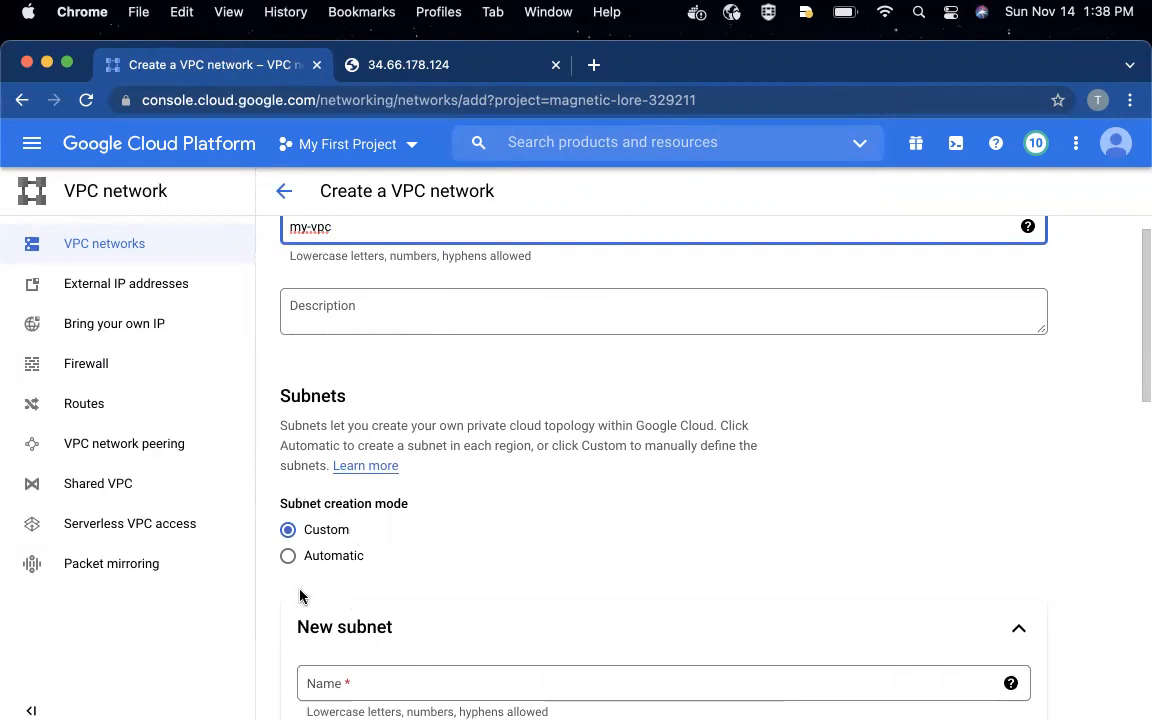
left_click(312, 558)
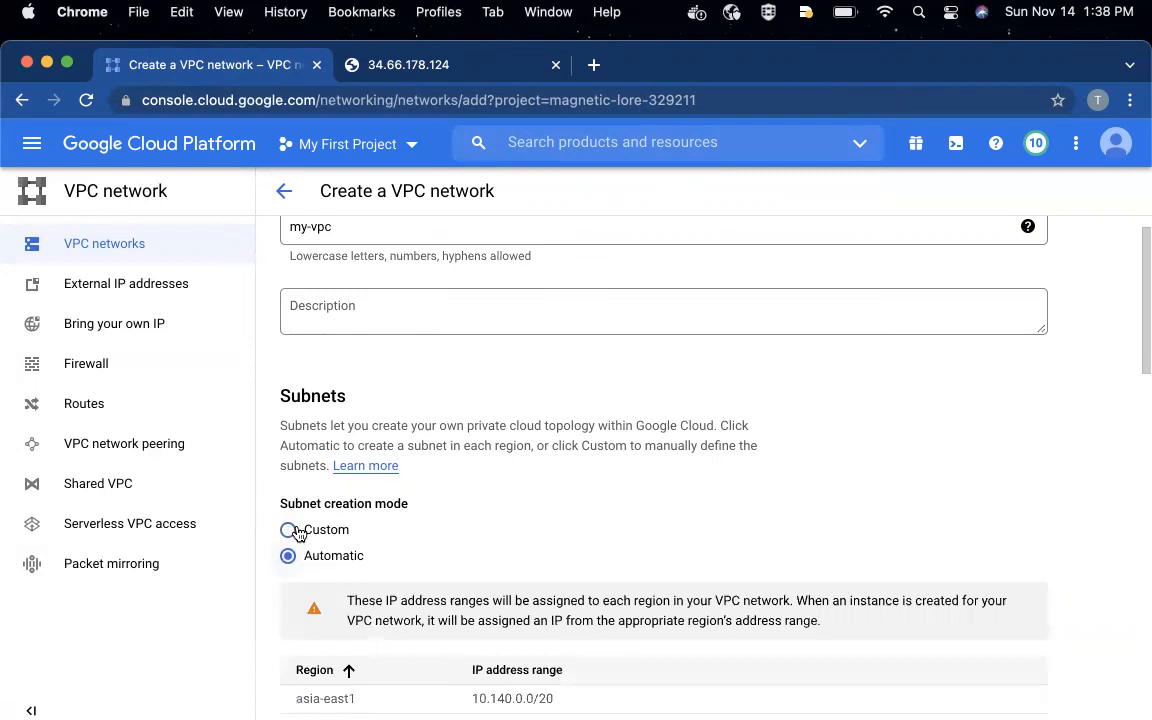
left_click(297, 533)
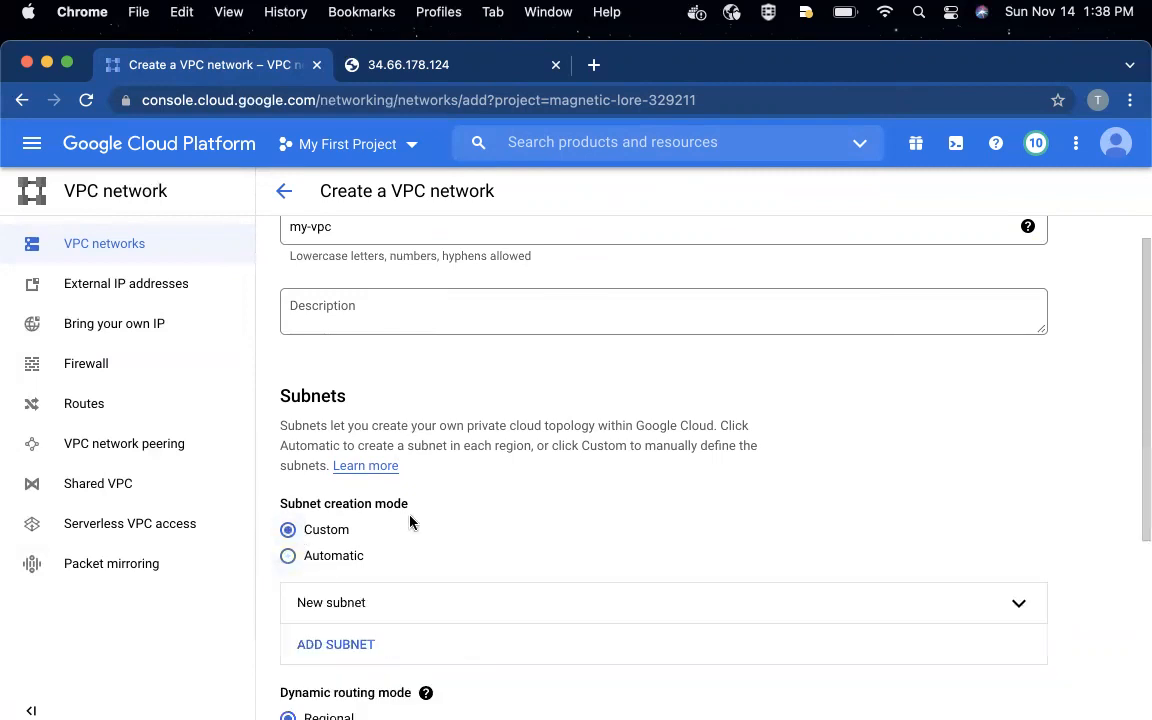
- Review the remaining network settings and read the help text for the dynamic routing mode
scroll(412, 520, "down", 1)
scroll(416, 522, "down", 3)
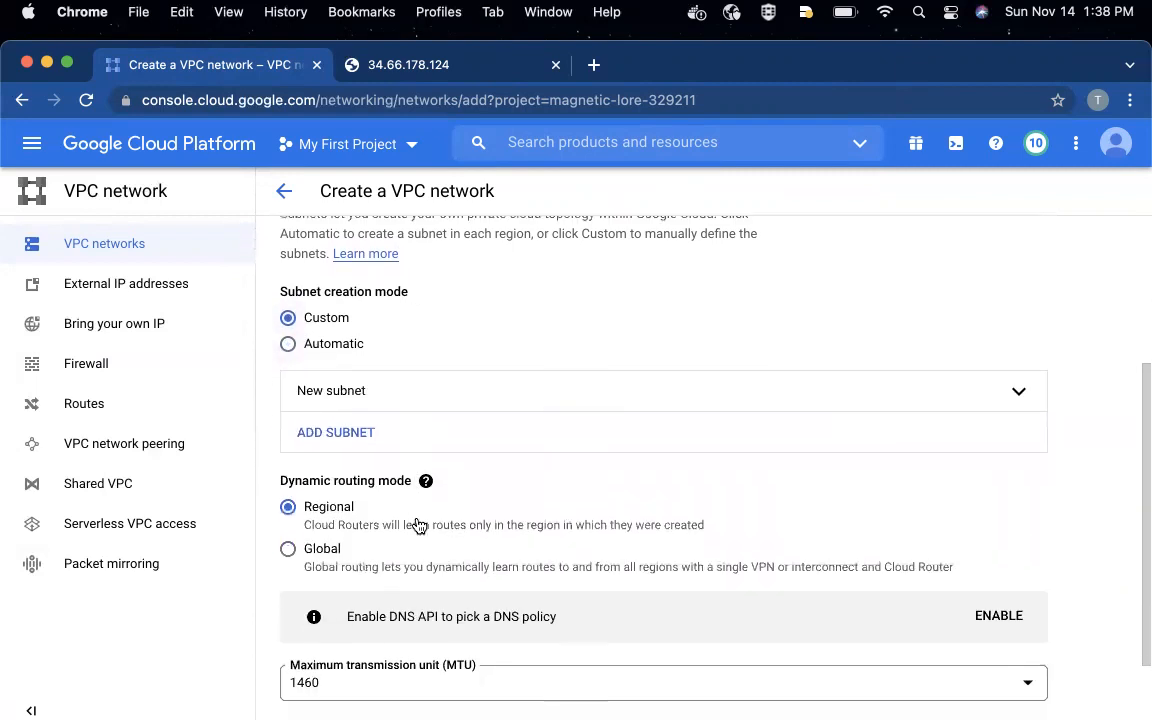
scroll(419, 525, "down", 1)
scroll(419, 525, "down", 1)
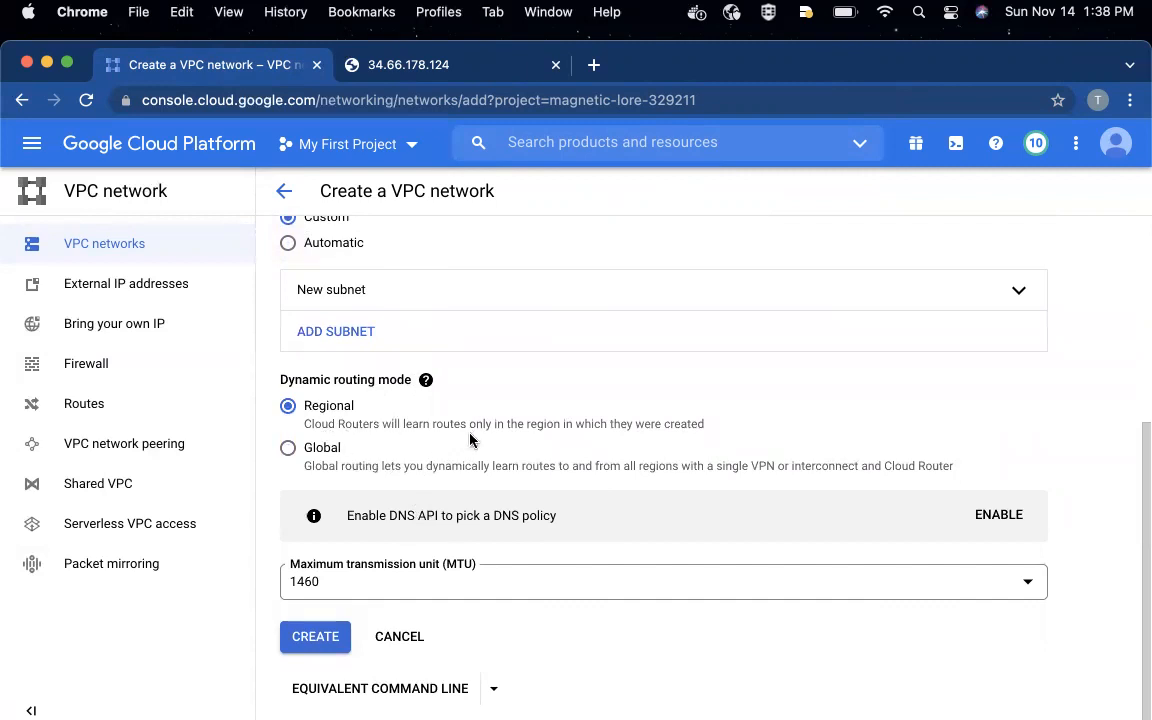
scroll(470, 440, "down", 1)
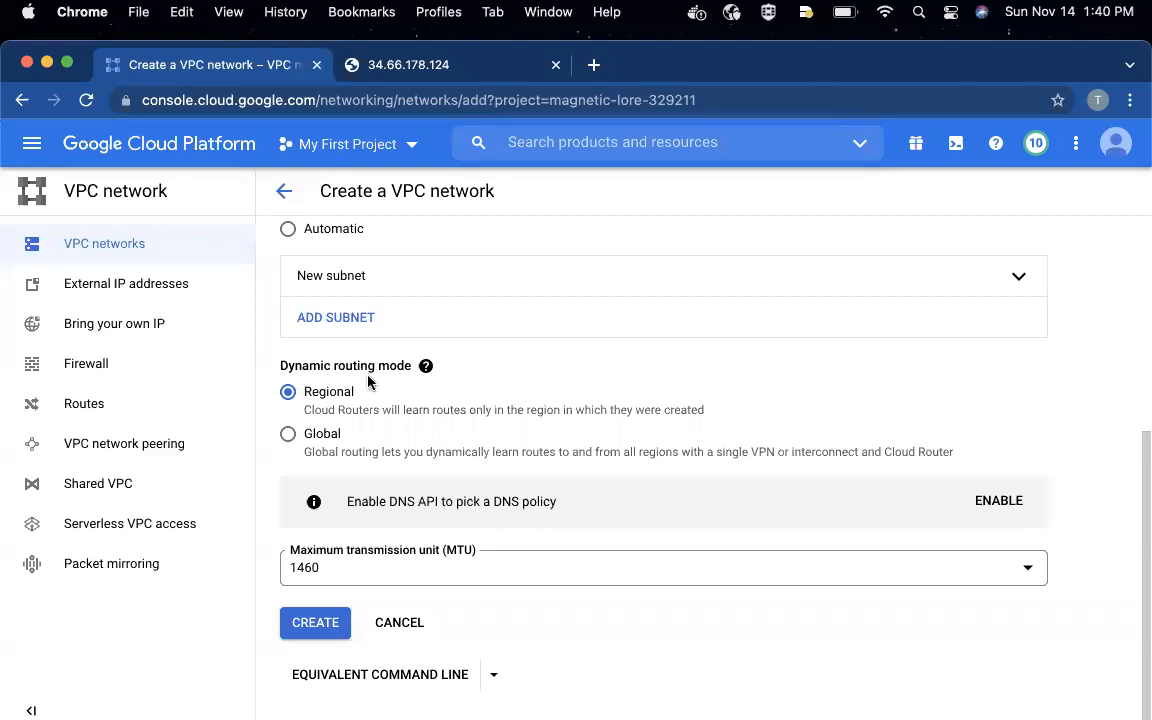
left_click(425, 366)
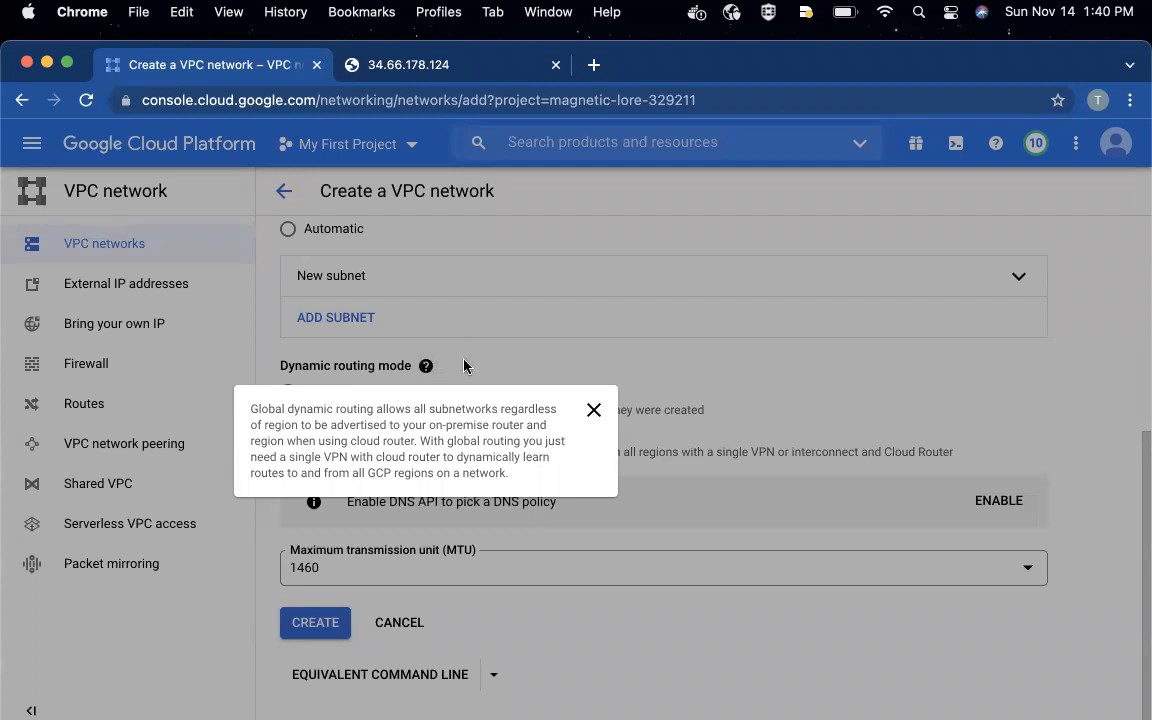
left_click(464, 366)
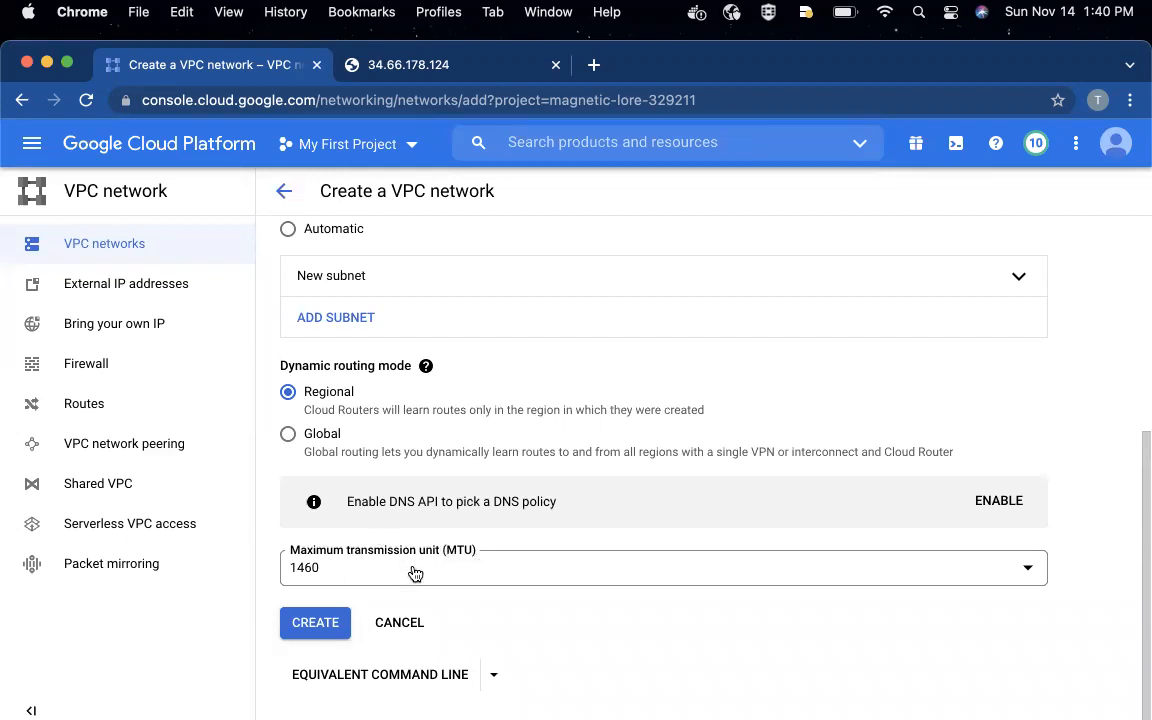
- Try to create the my-vpc network with Custom subnet mode and Regional dynamic routing
left_click(318, 628)
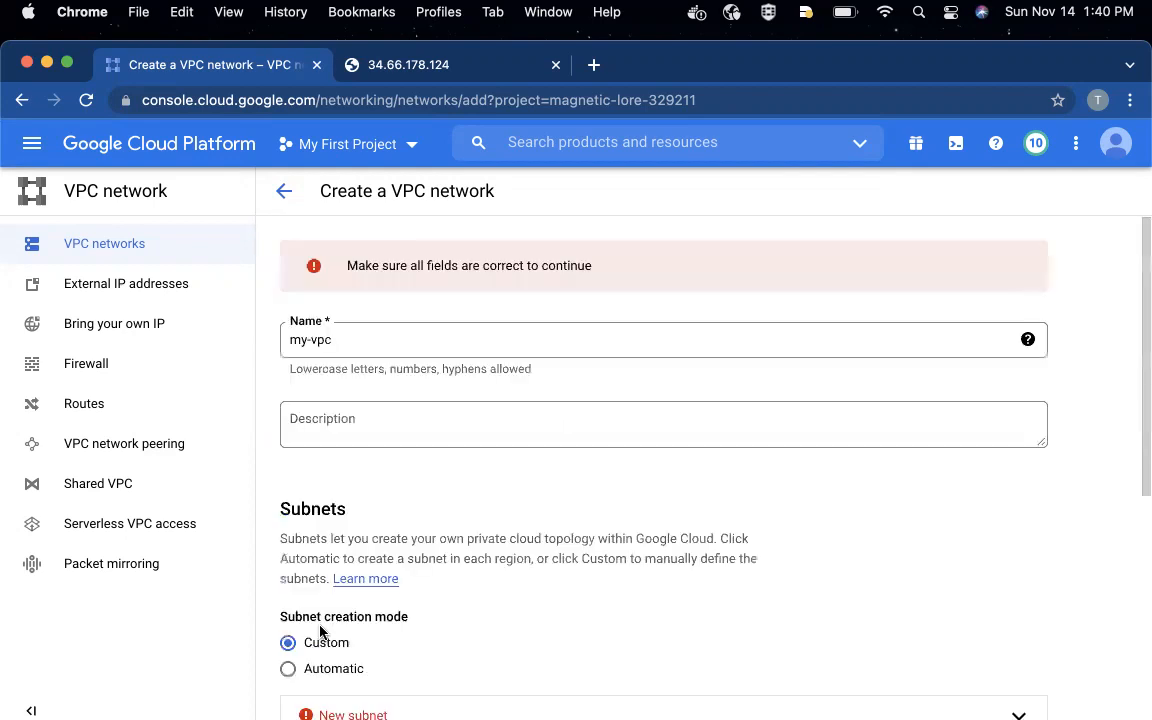
scroll(442, 553, "down", 3)
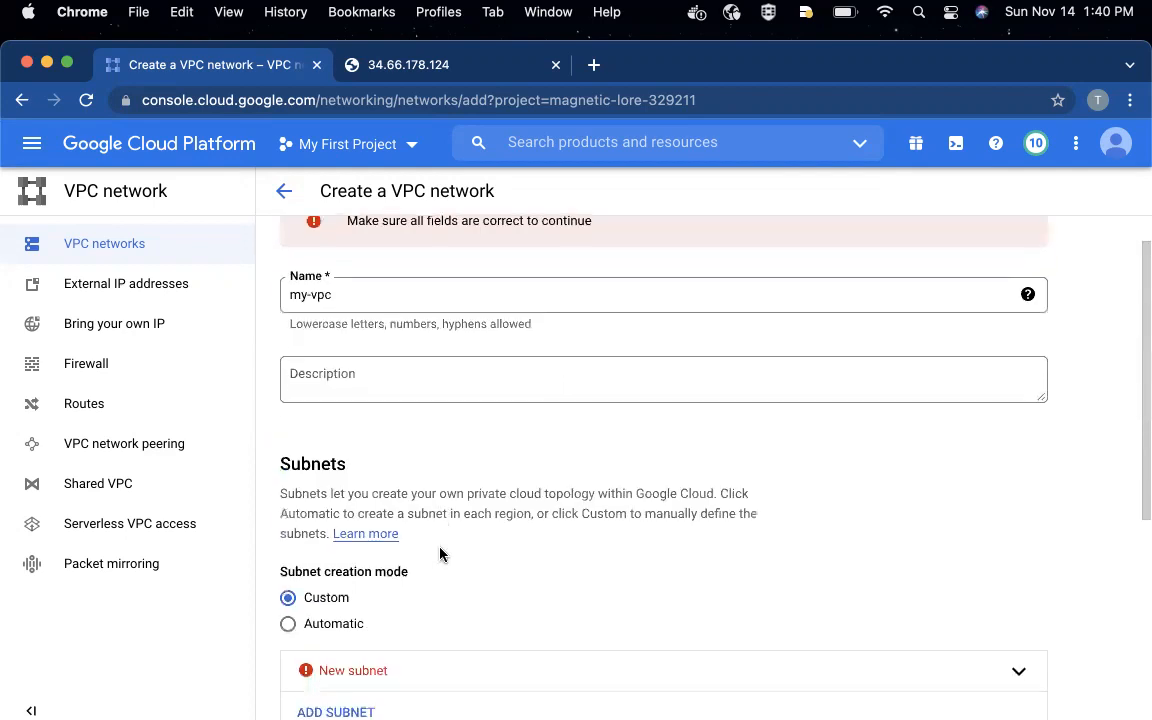
- Add another subnet to the network, name it my-subnet and set its region to us-central1
scroll(440, 553, "down", 1)
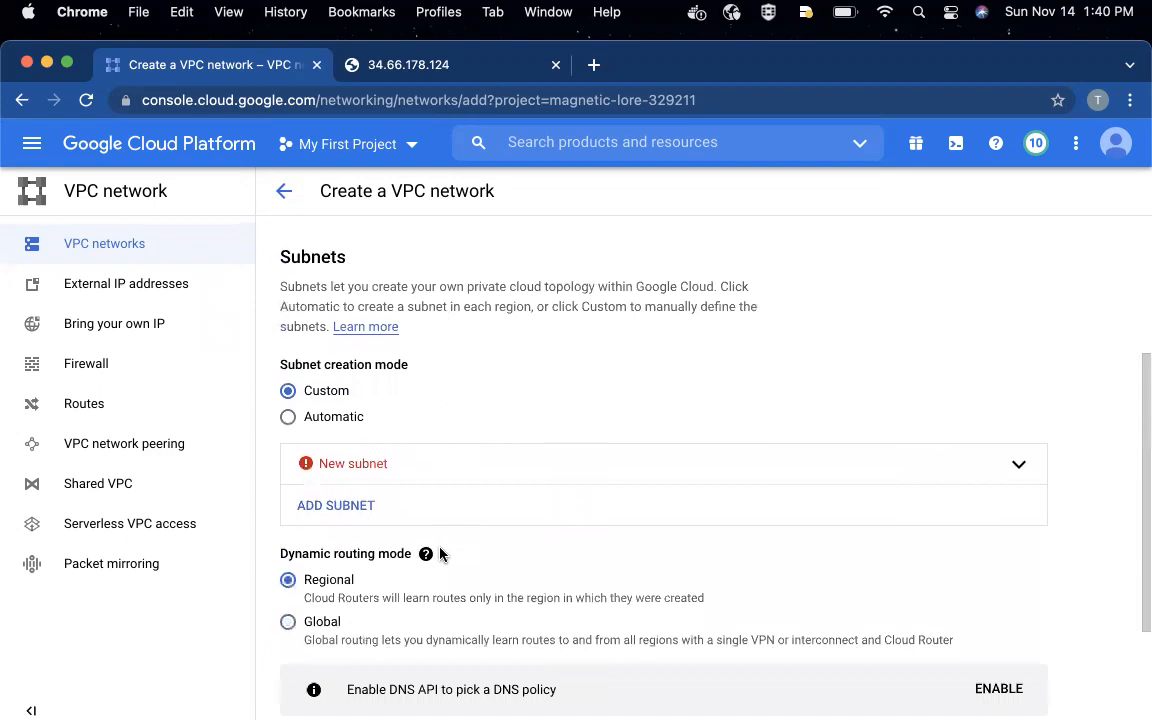
left_click(360, 507)
left_click(332, 593)
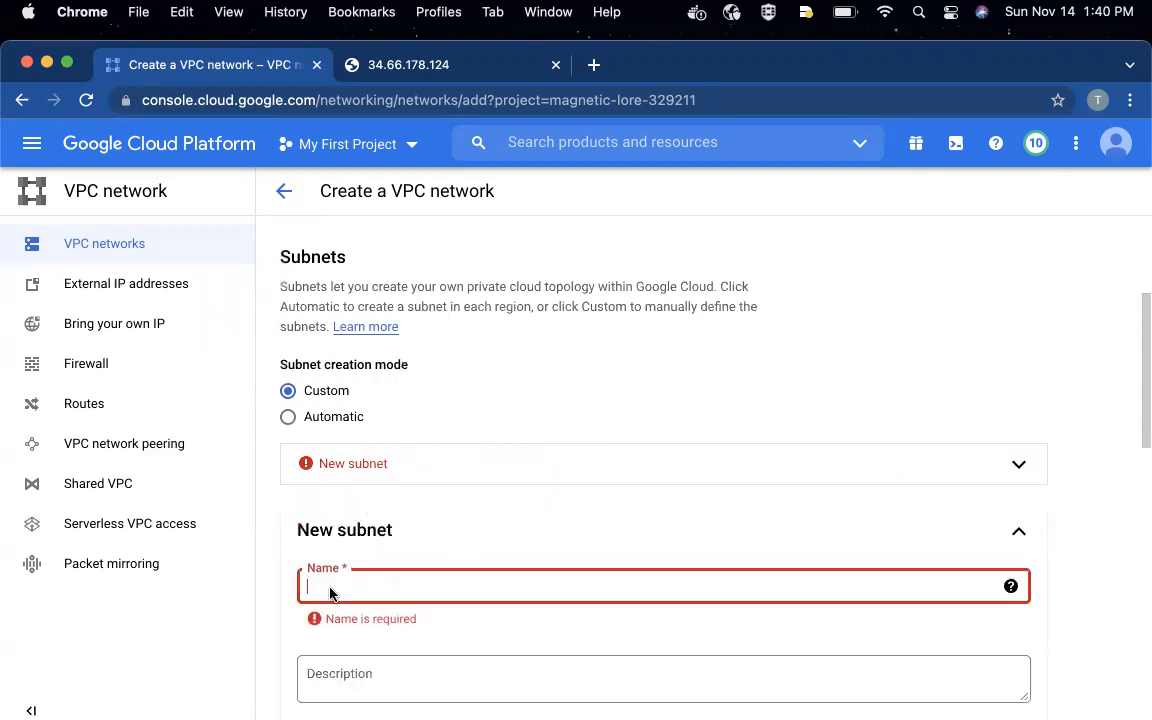
type("my-subnet")
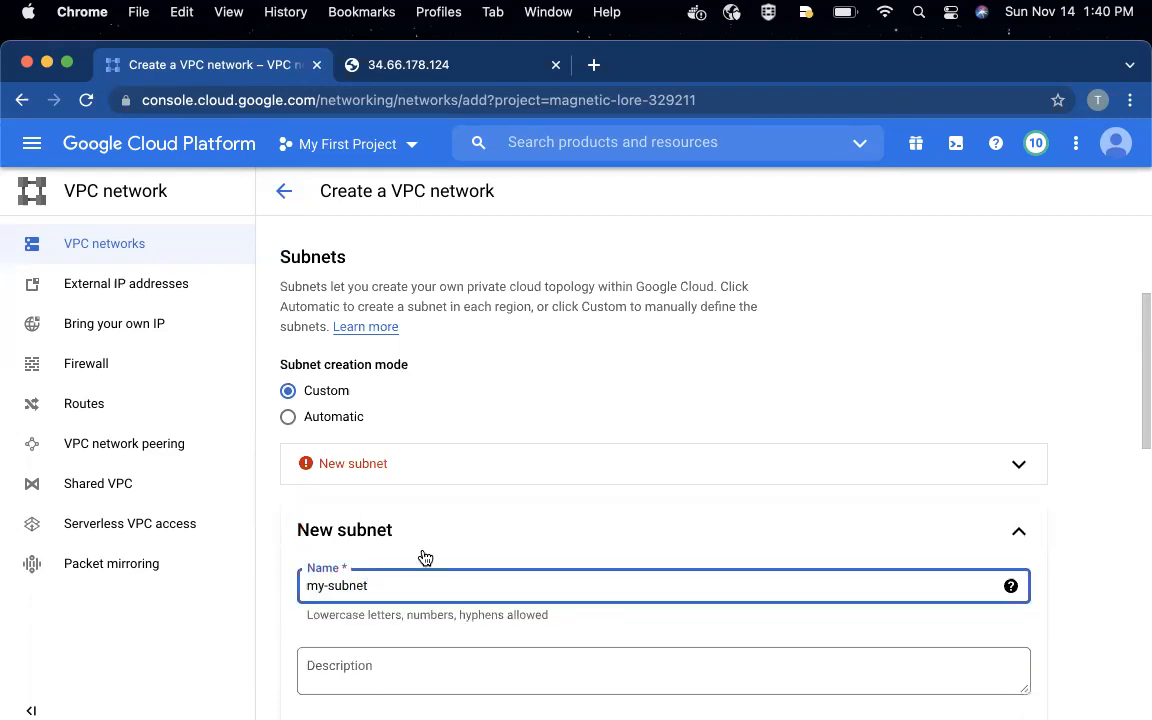
scroll(381, 510, "down", 5)
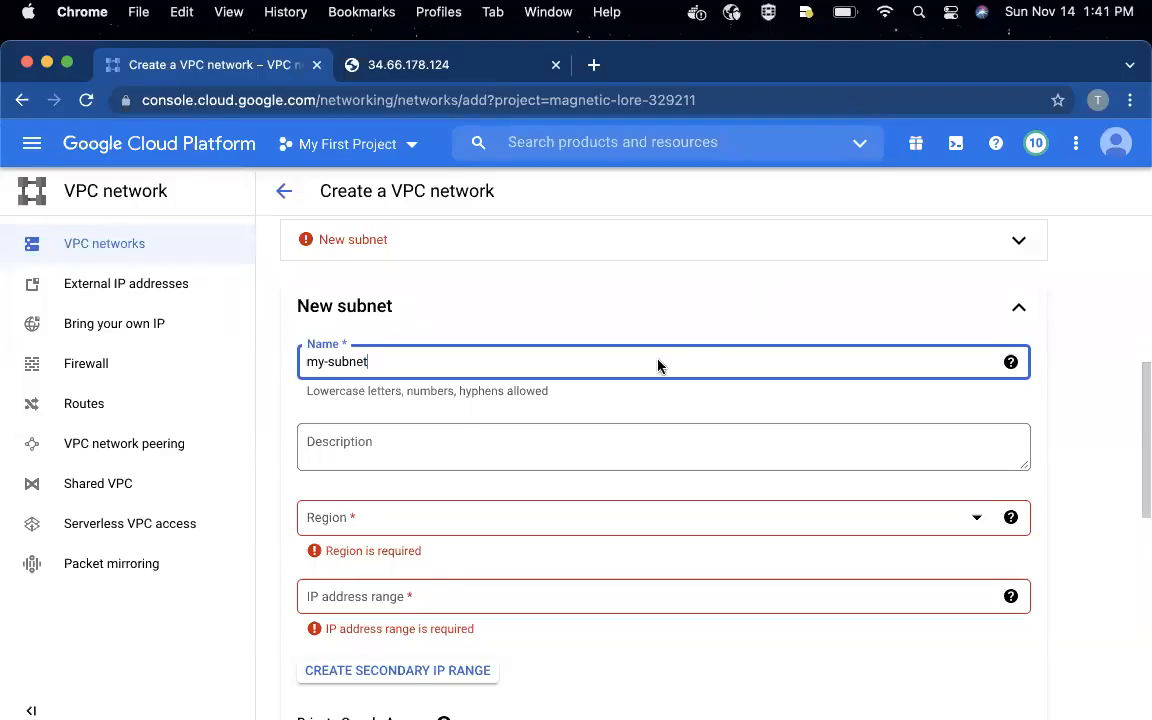
left_click(378, 522)
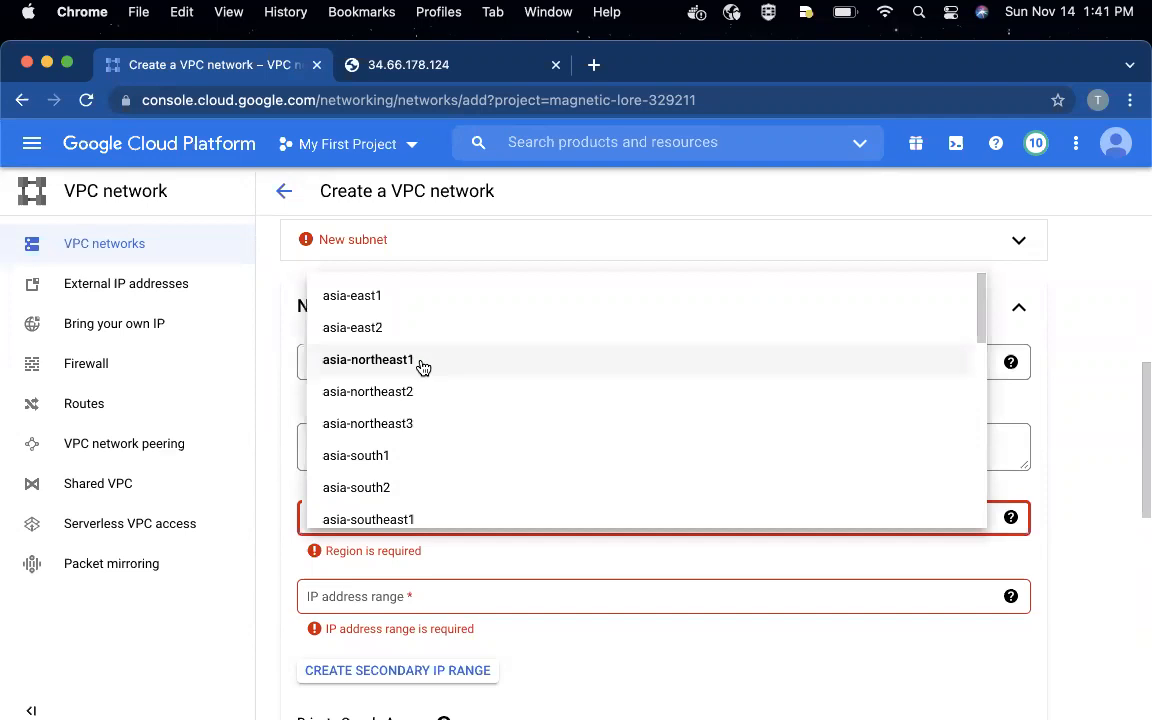
scroll(422, 368, "down", 5)
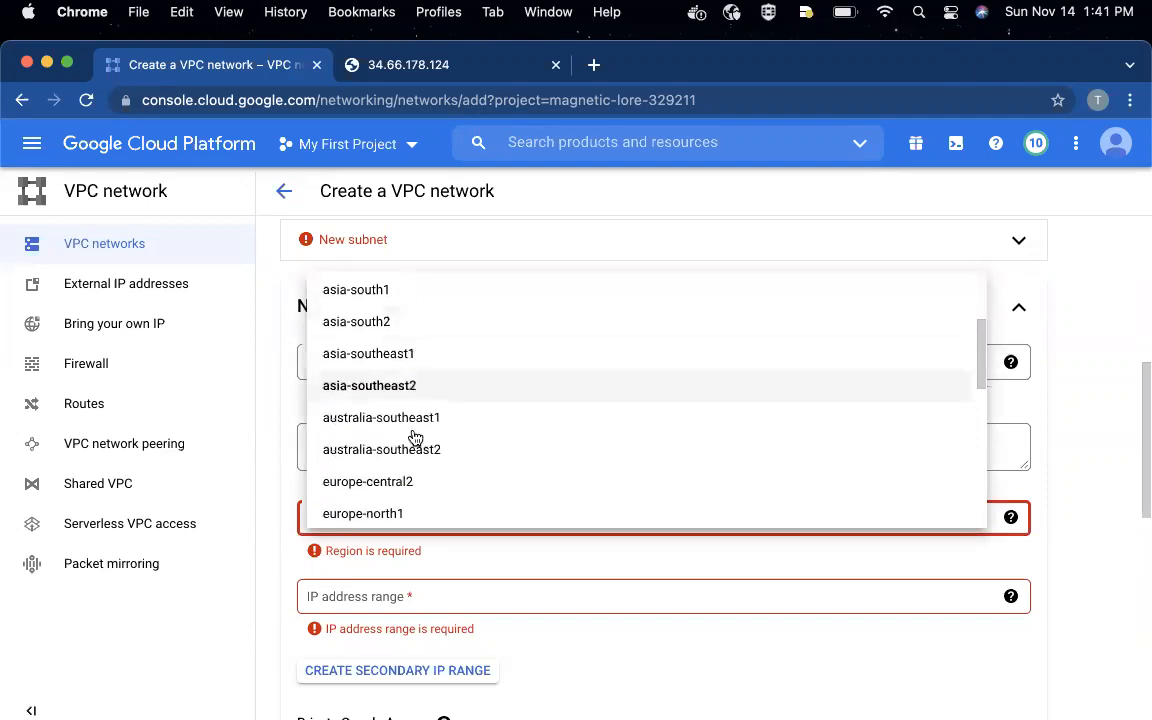
scroll(394, 479, "down", 2)
scroll(394, 479, "up", 5)
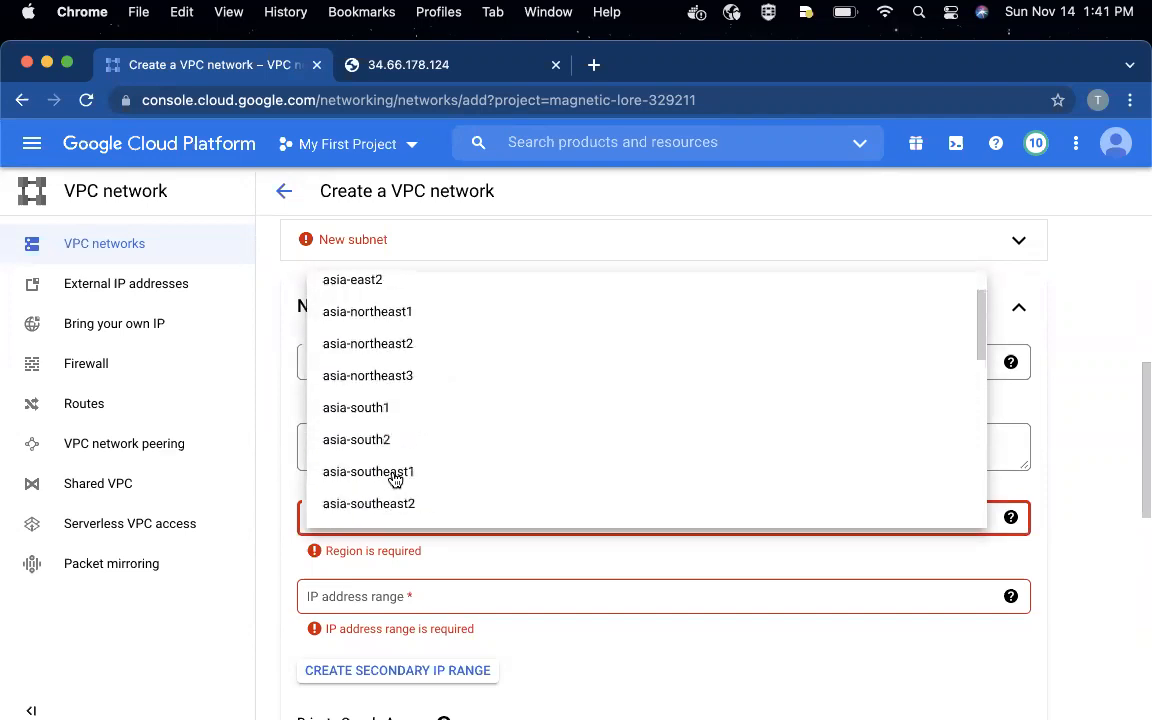
scroll(394, 479, "down", 6)
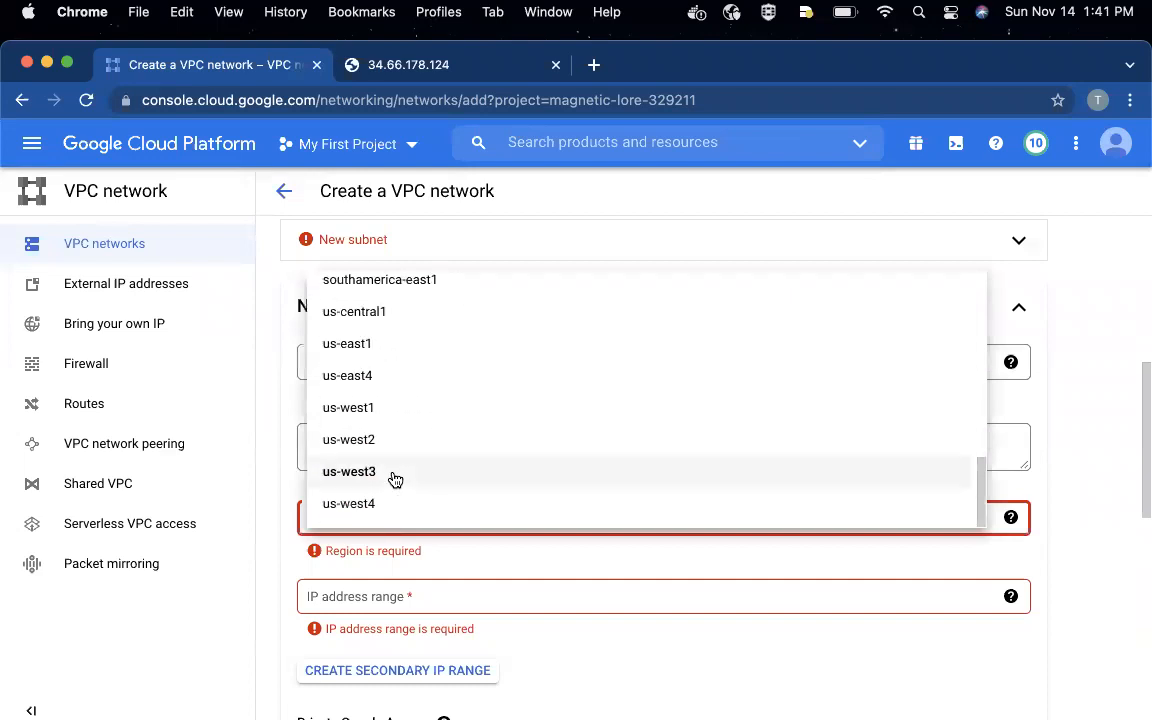
scroll(390, 460, "up", 1)
left_click(360, 337)
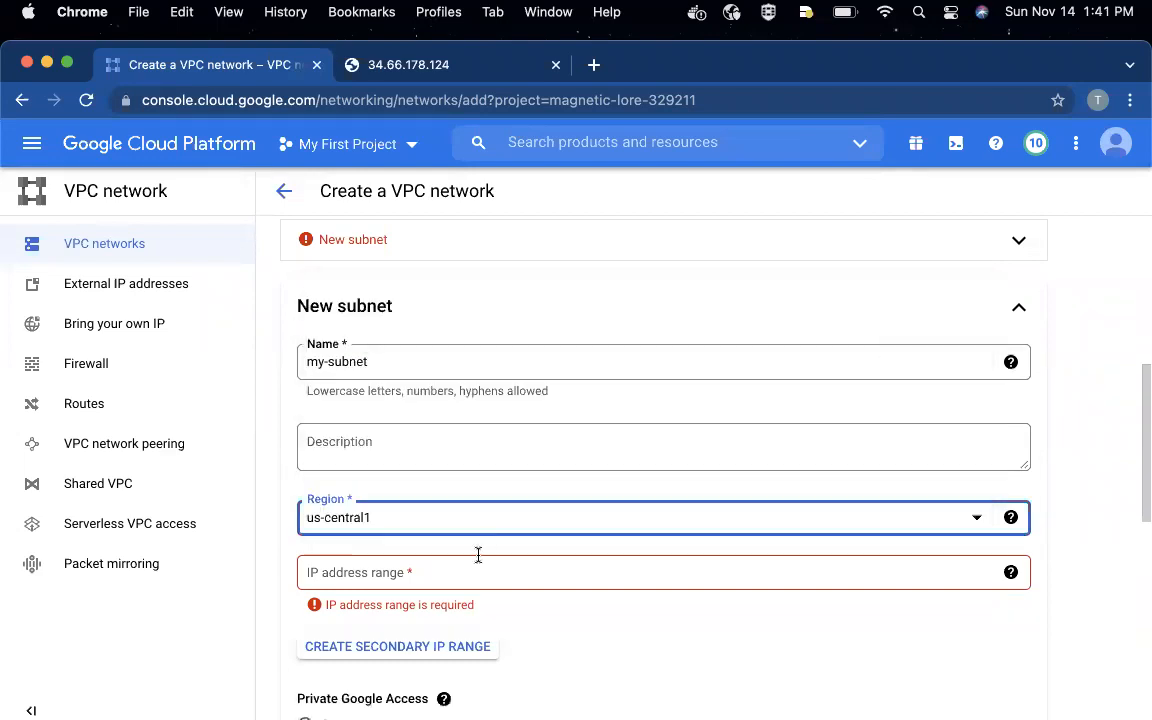
- Complete the added subnet with the IP address range 10.0.0.0/24 and try to create the network
left_click(422, 573)
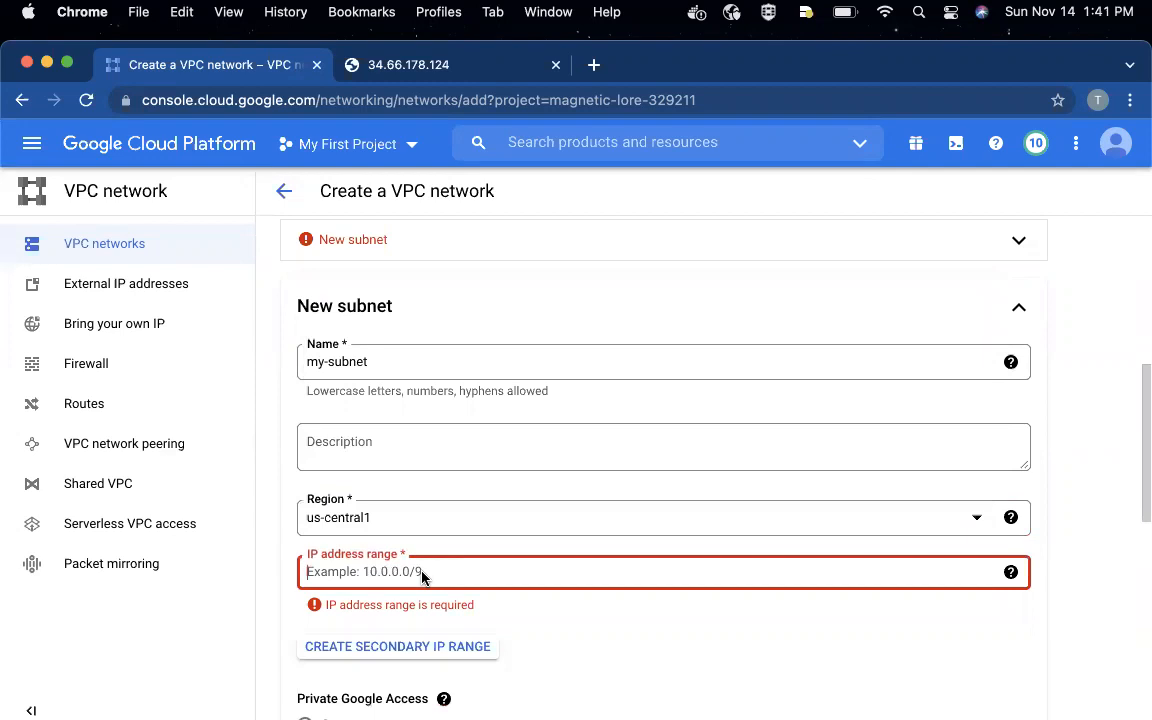
type("10.0.0.0")
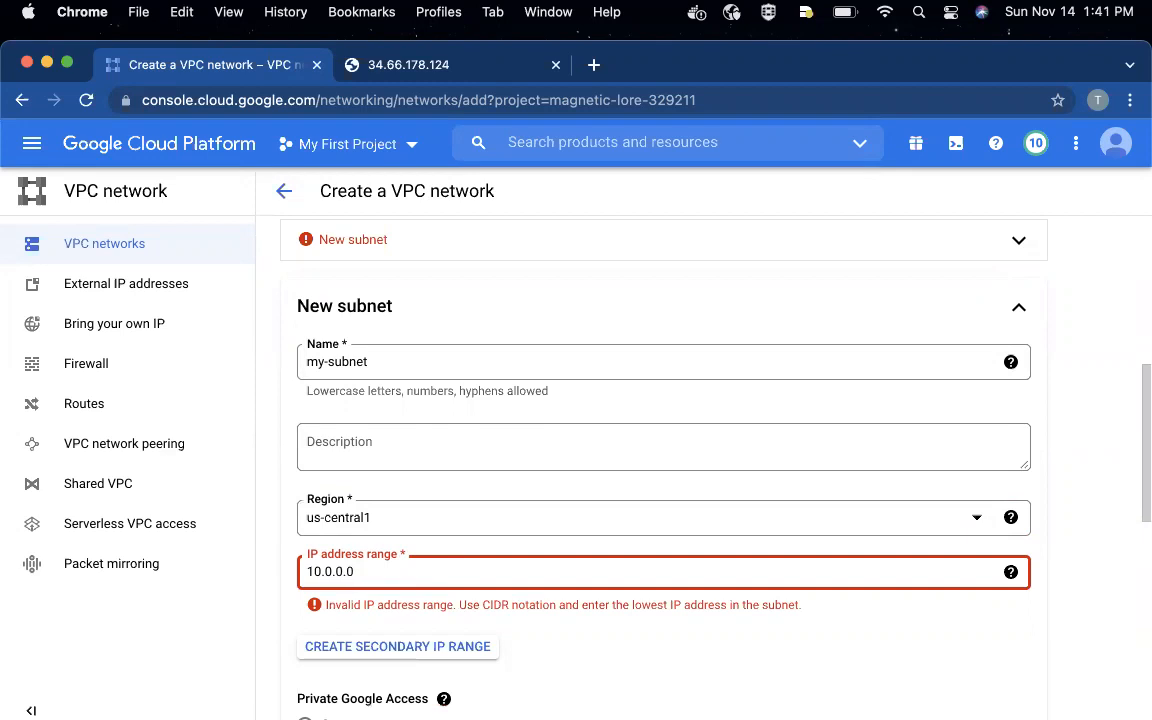
type("/24")
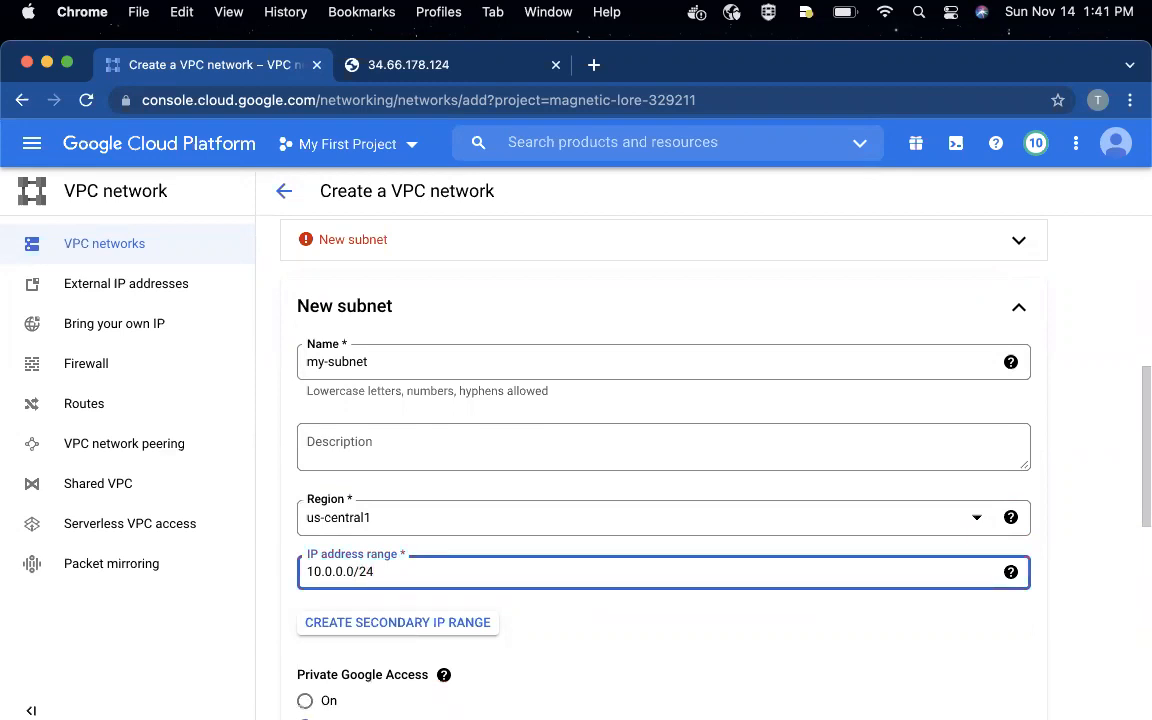
scroll(488, 540, "down", 5)
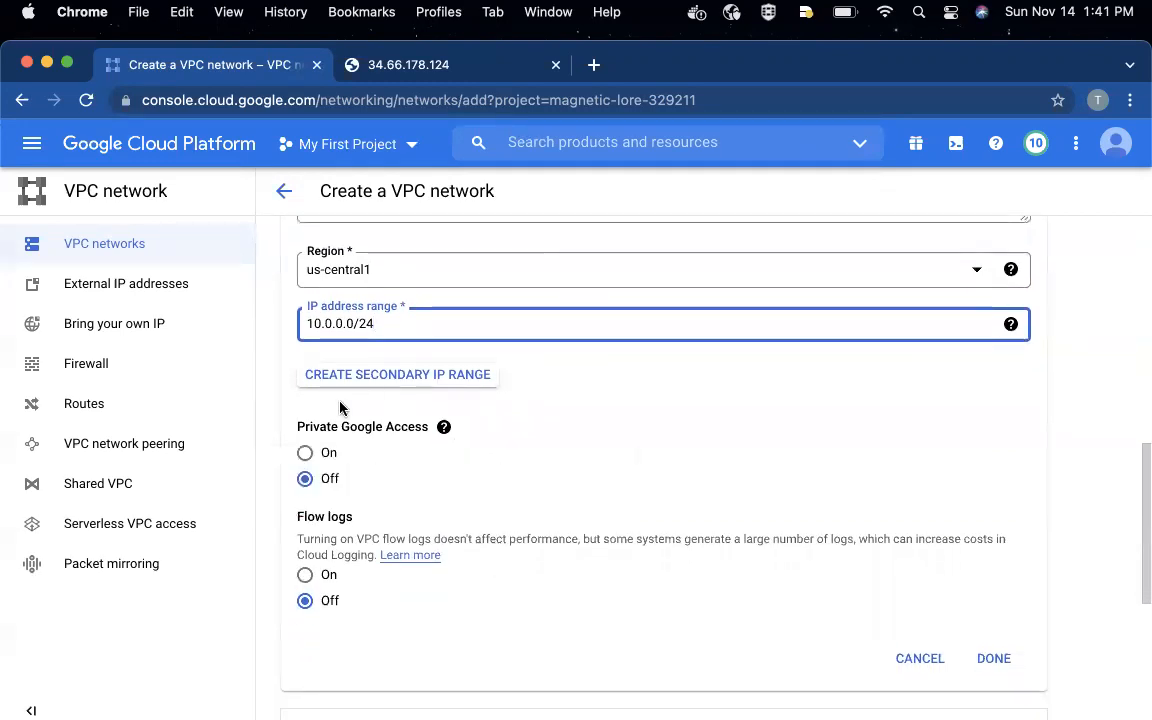
mouse_move(444, 441)
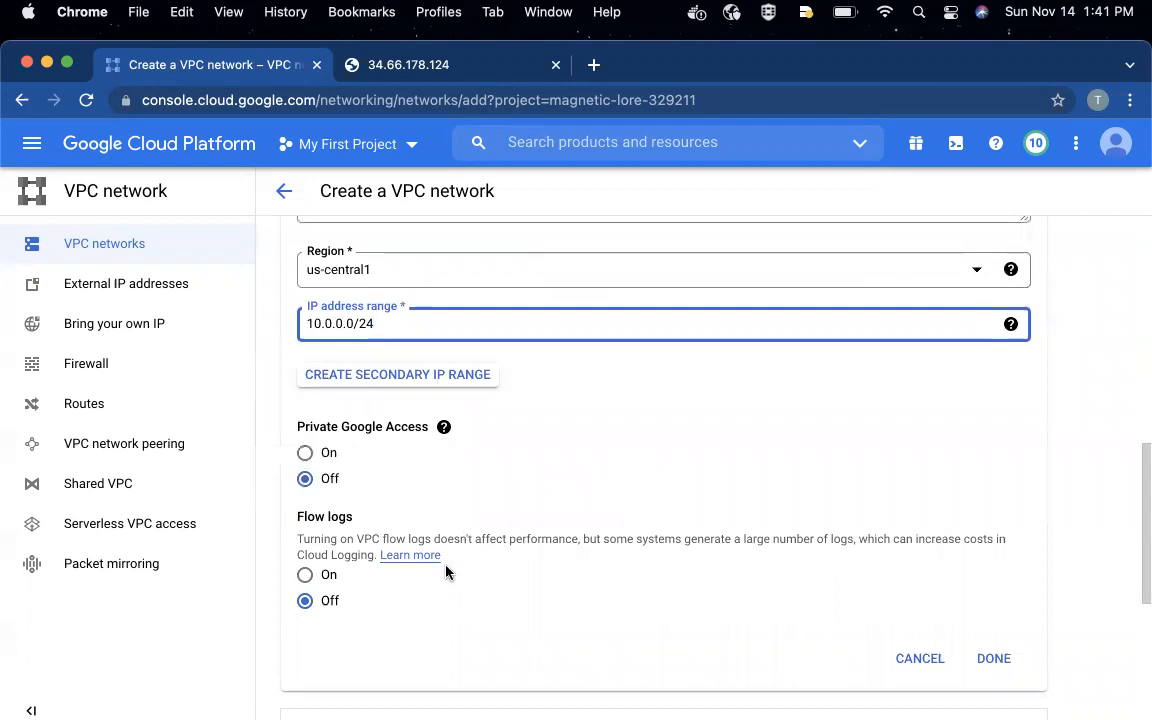
left_click(1003, 660)
left_click(316, 623)
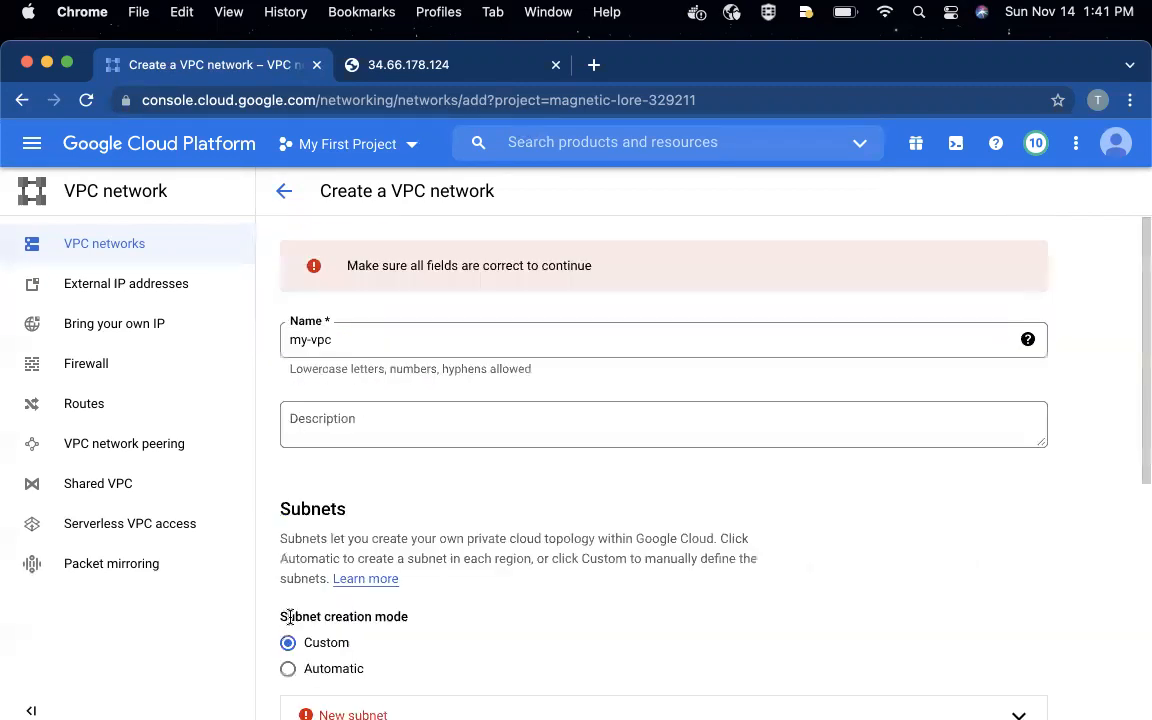
- Inspect the unfilled New subnet entry and cancel the network creation
scroll(392, 543, "down", 3)
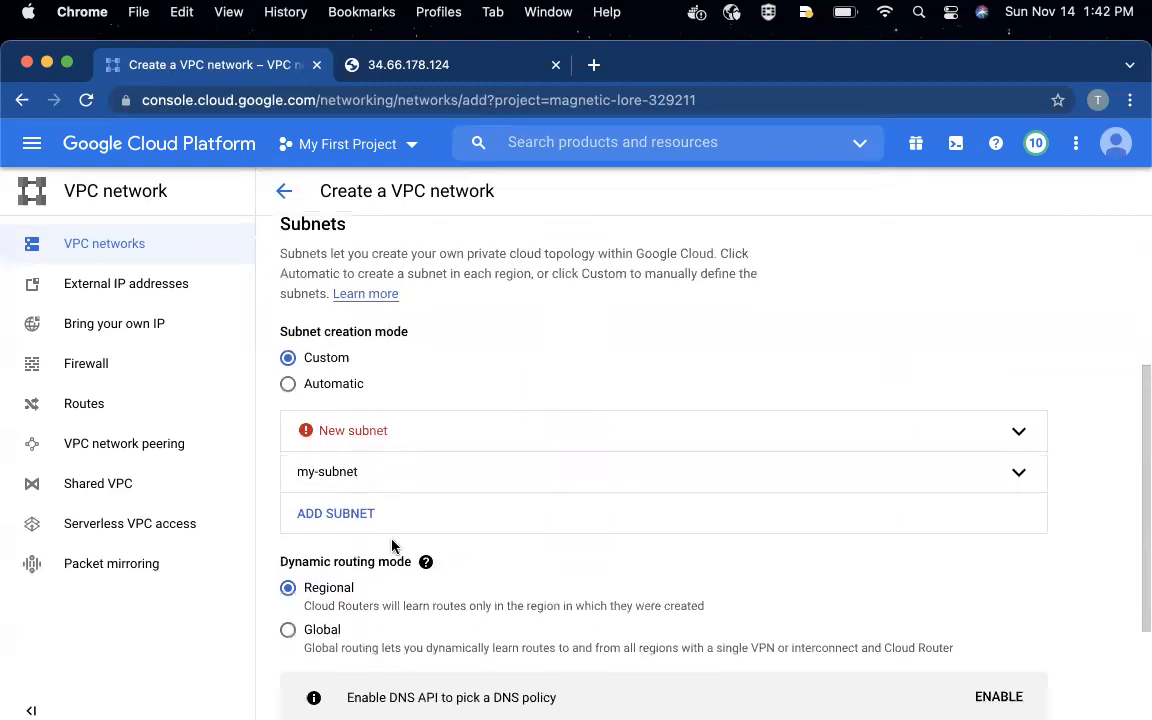
scroll(392, 545, "up", 1)
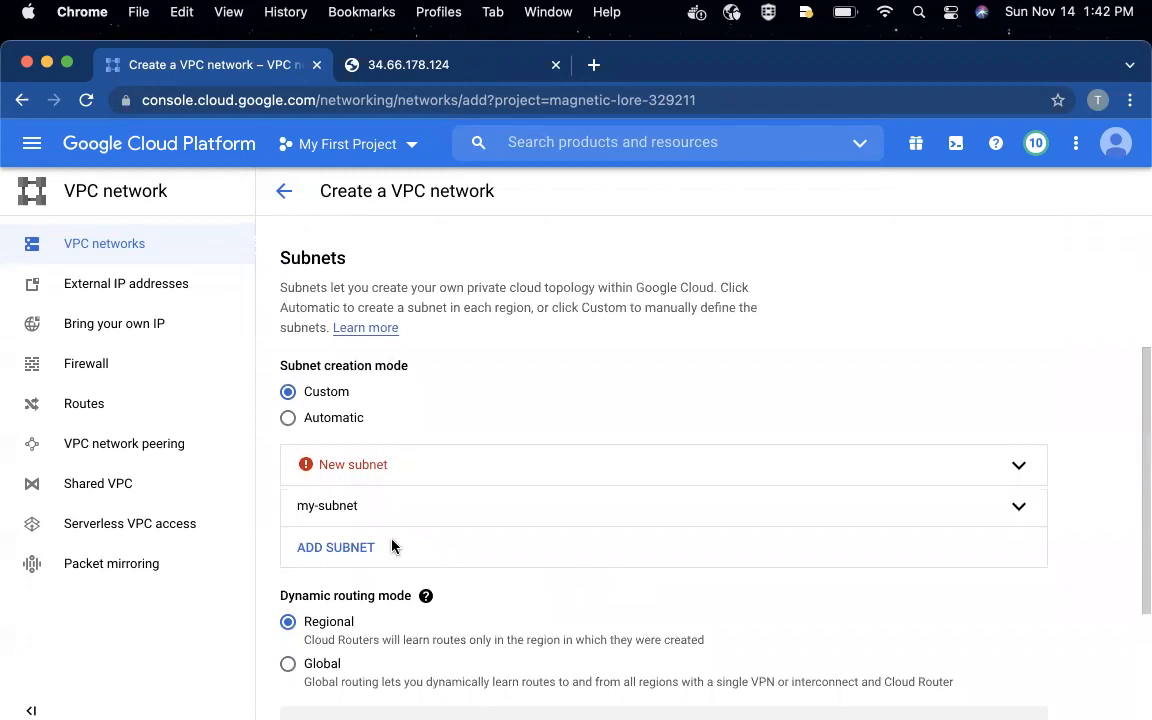
left_click(305, 466)
scroll(490, 480, "down", 3)
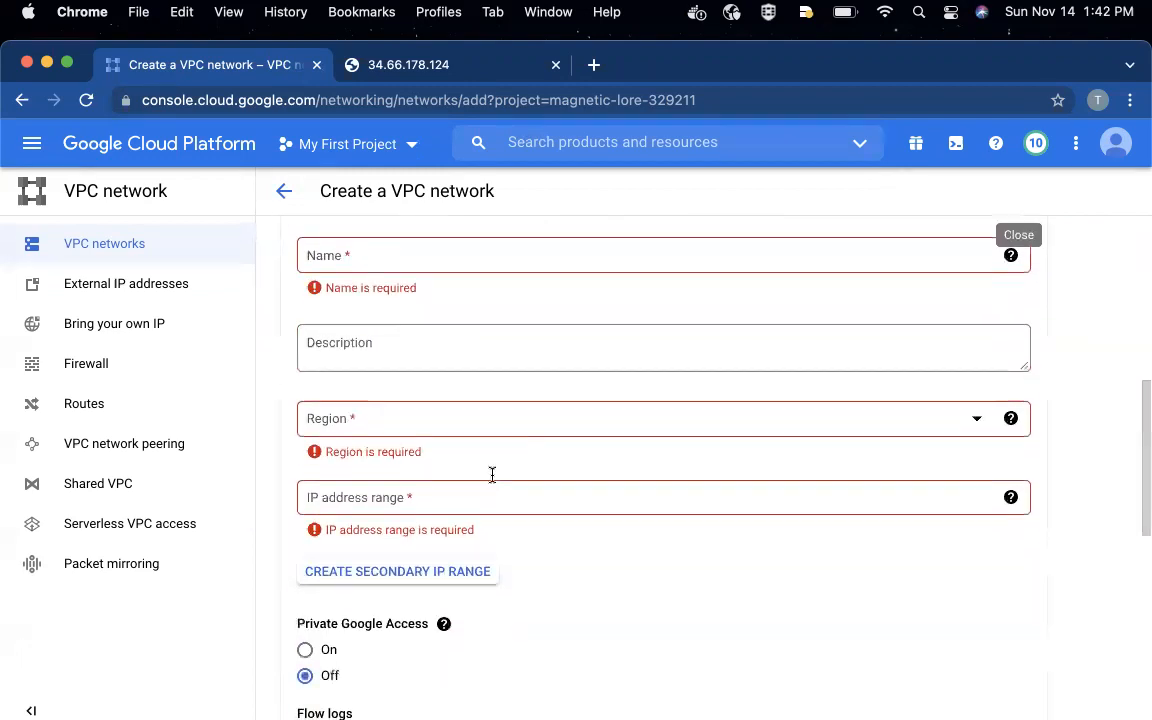
scroll(492, 478, "down", 2)
scroll(491, 482, "down", 5)
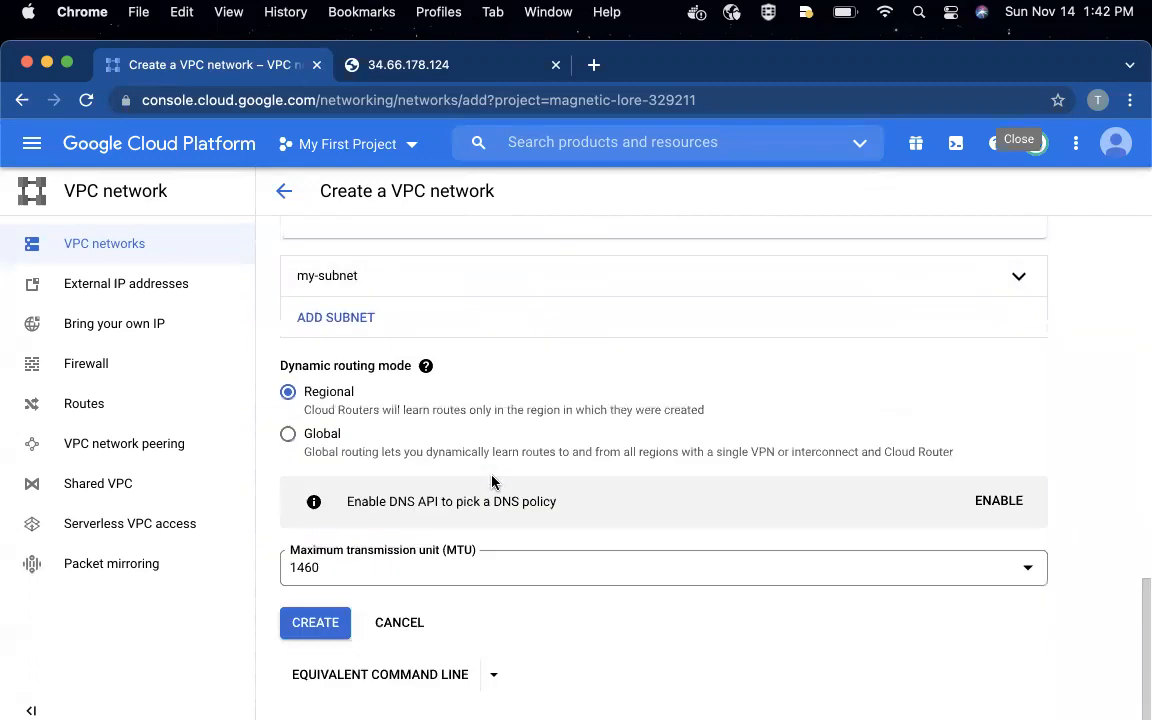
left_click(397, 624)
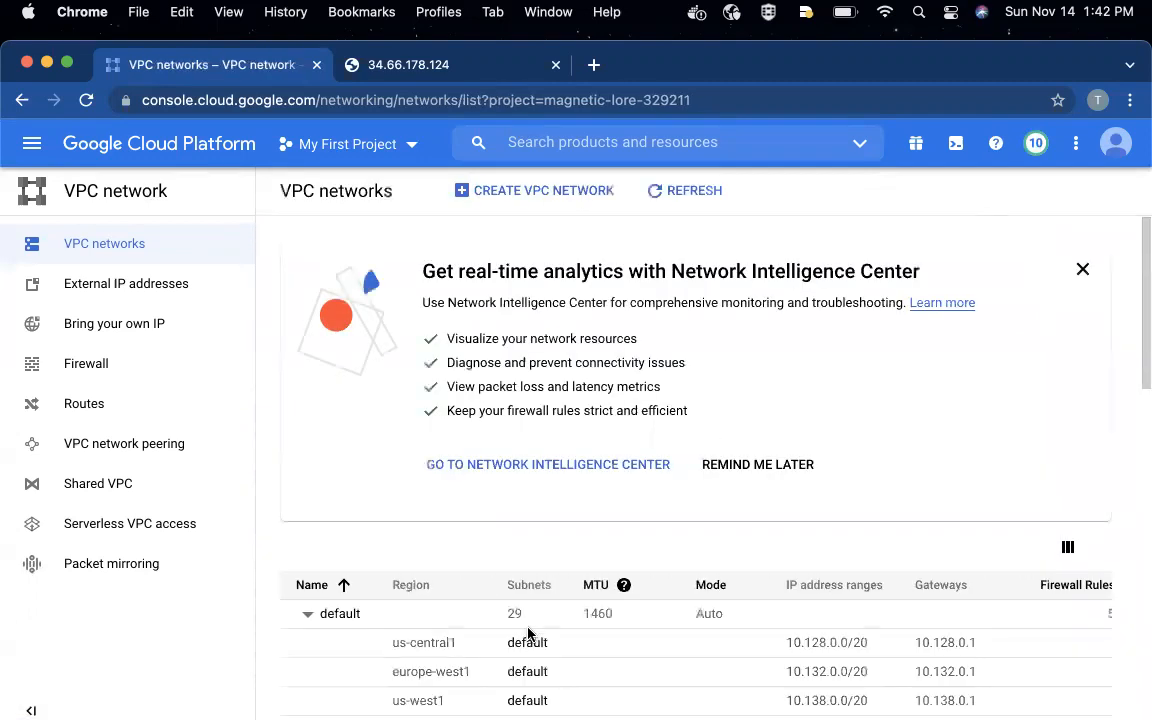
- Start creating a fresh VPC network and name it my-vpc
left_click(545, 190)
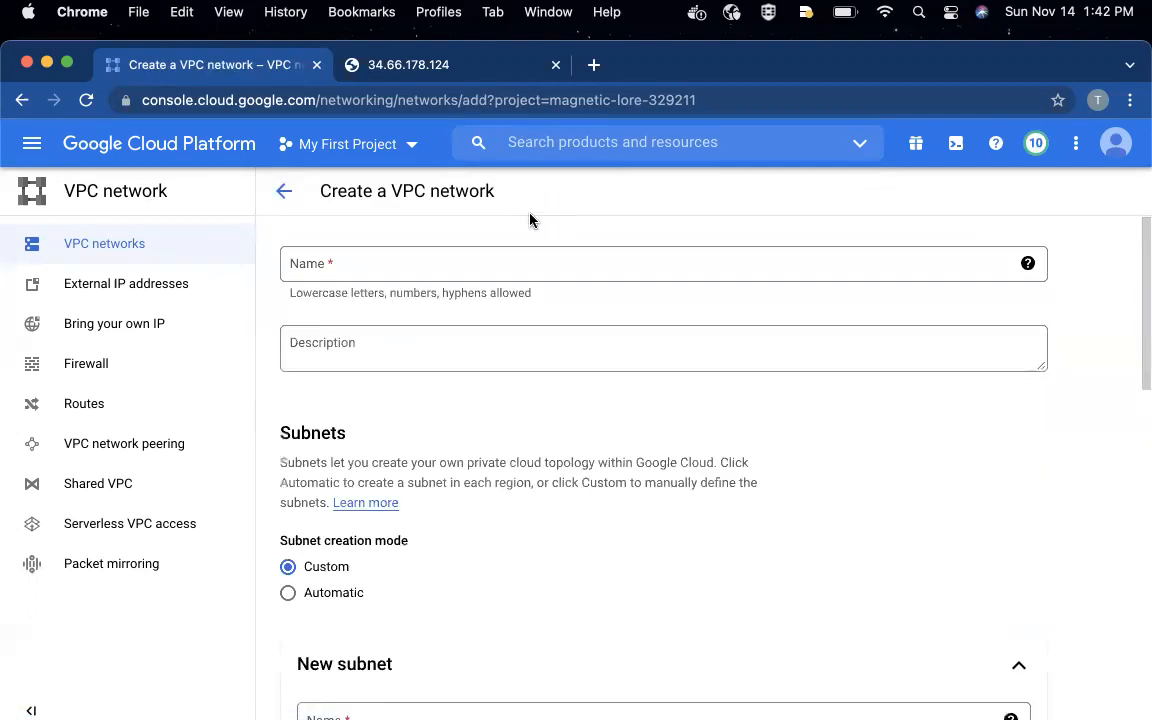
left_click(382, 261)
type("my")
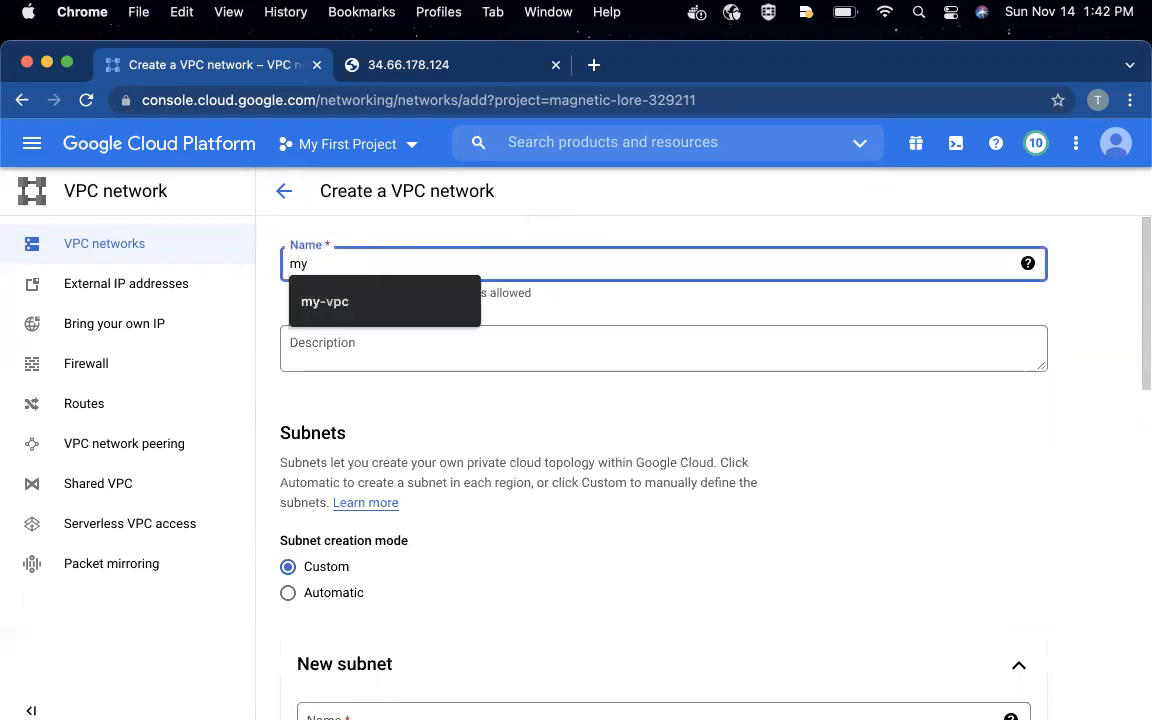
left_click(350, 298)
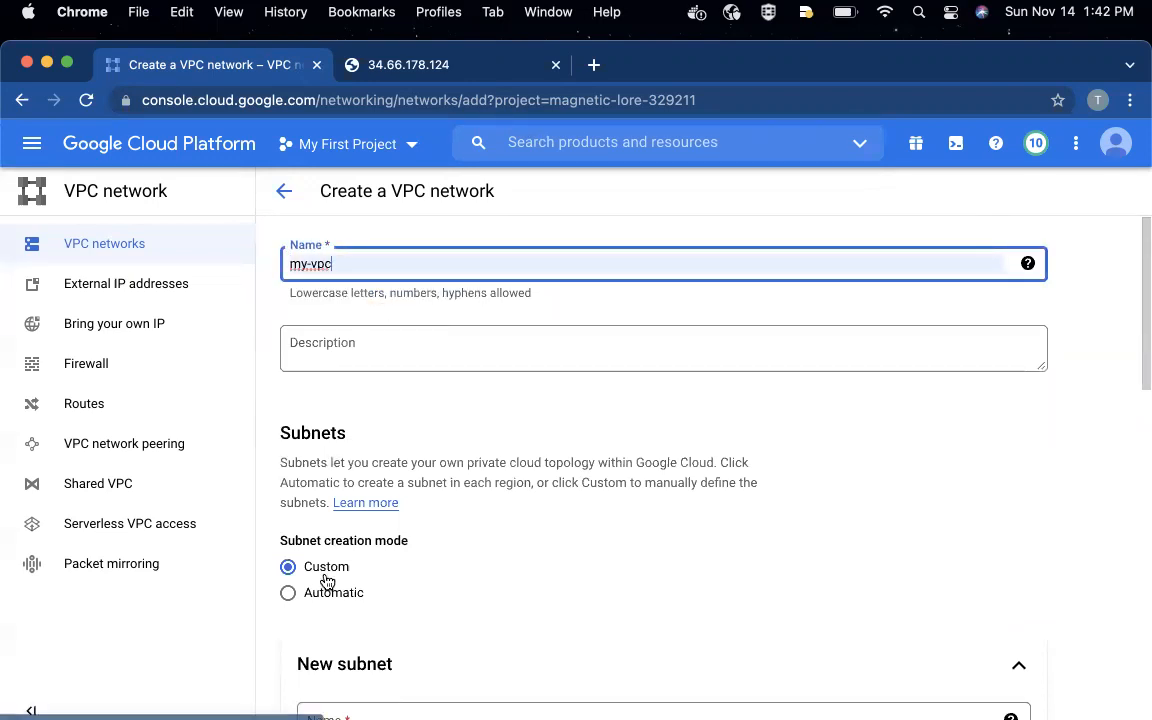
- Name the existing New subnet entry my-subnet and set its region to us-central1
scroll(335, 581, "down", 3)
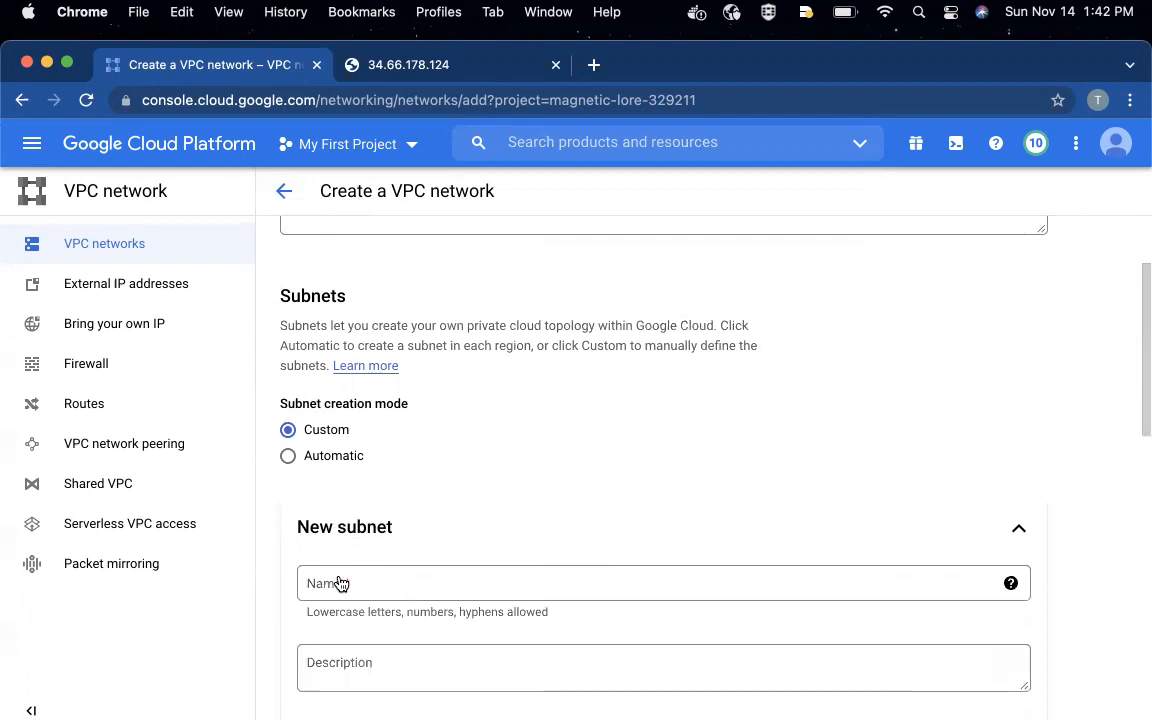
scroll(427, 563, "down", 1)
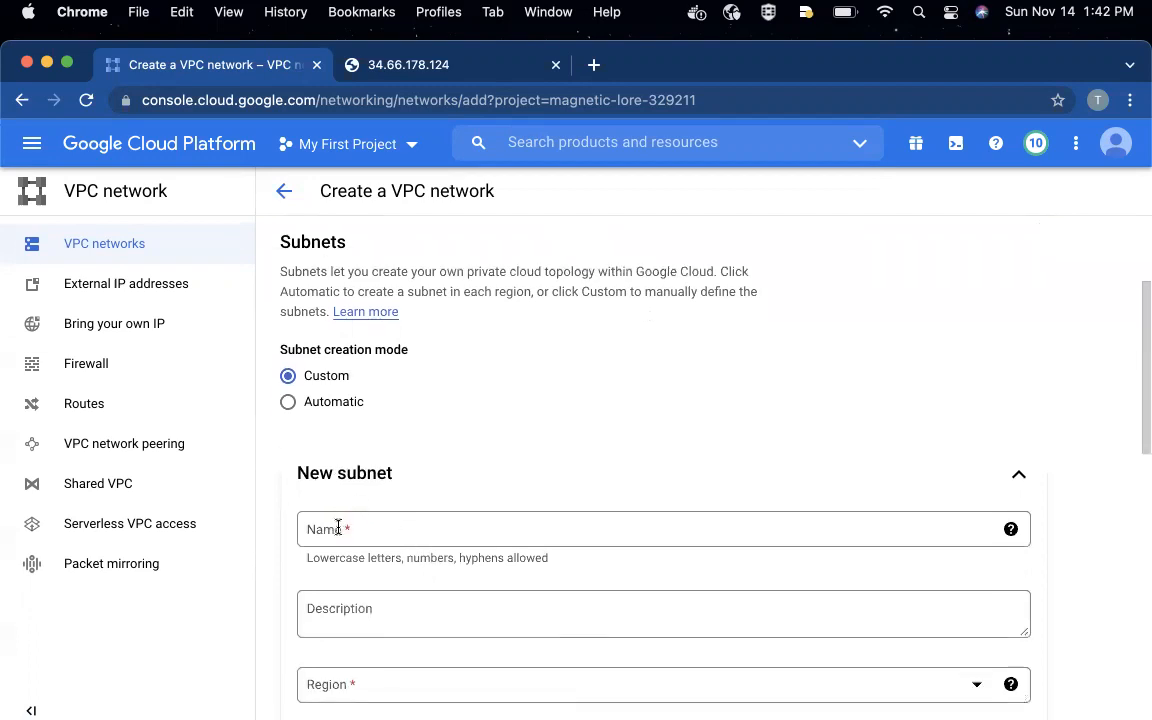
scroll(447, 483, "up", 4)
scroll(447, 476, "down", 1)
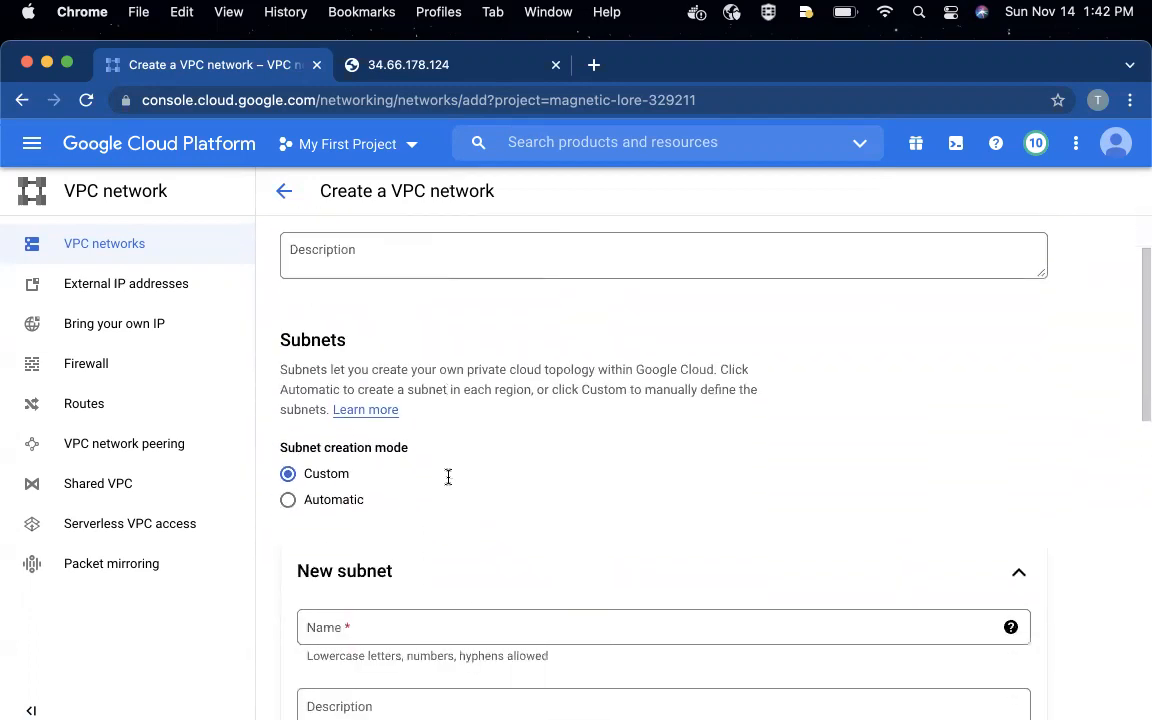
left_click(347, 620)
type("my-subnet")
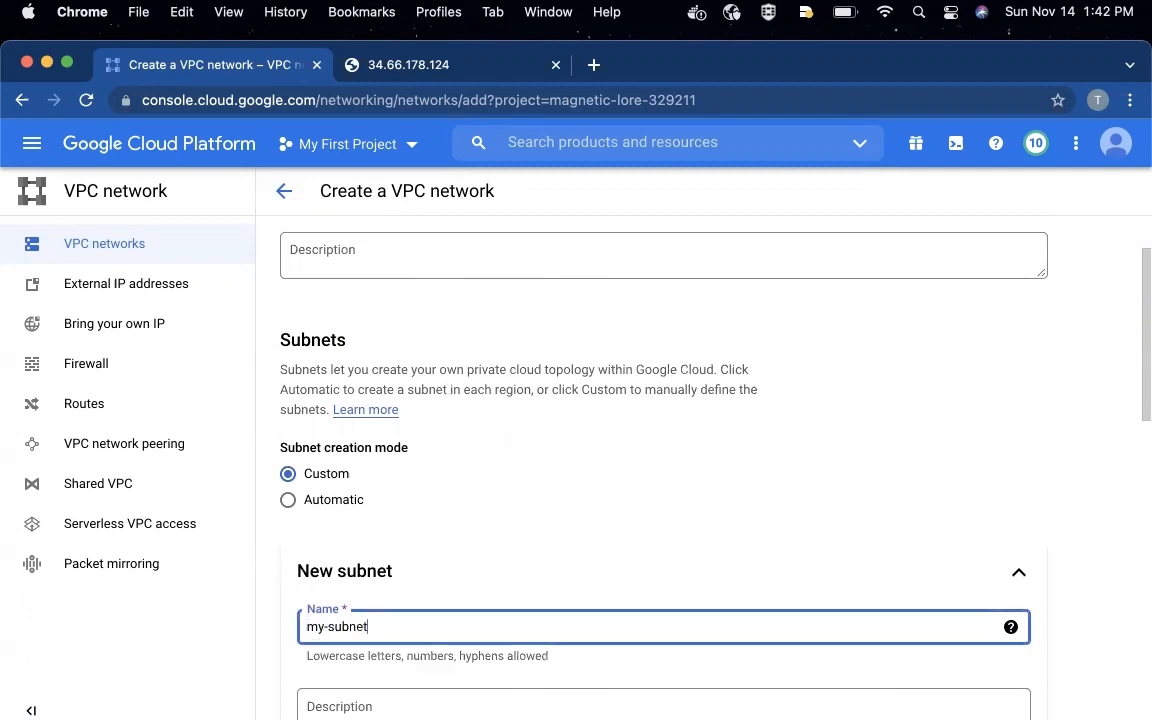
scroll(352, 600, "down", 5)
left_click(352, 480)
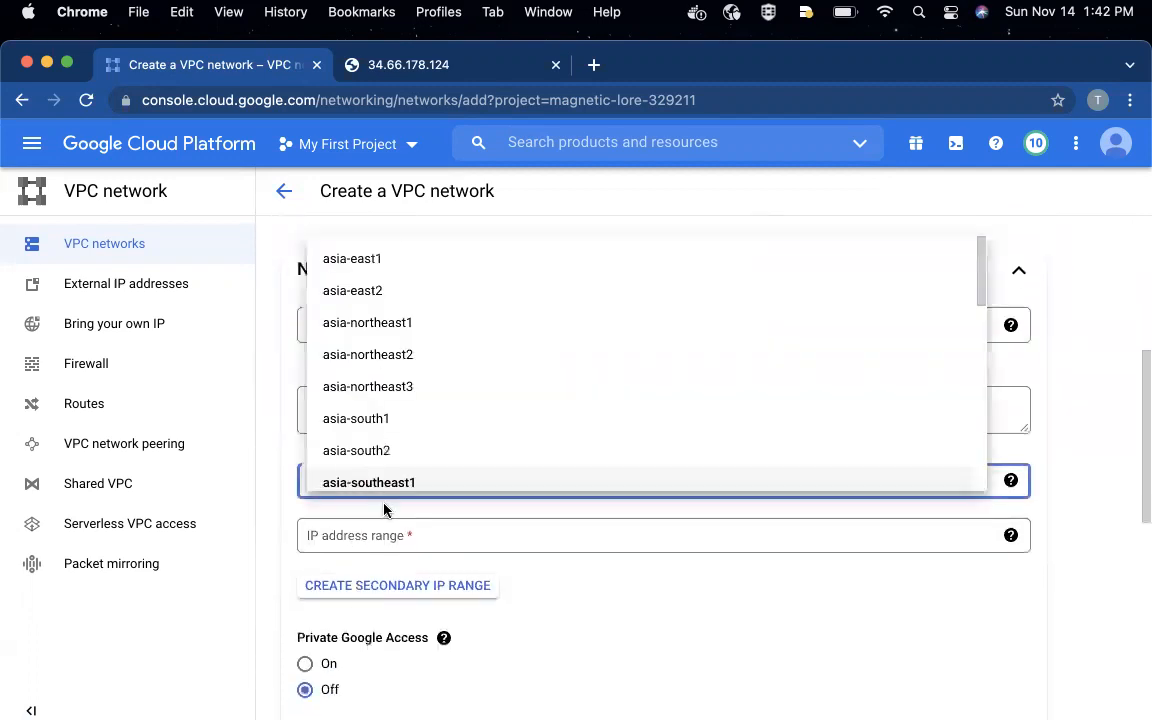
scroll(398, 427, "down", 10)
scroll(398, 427, "up", 3)
left_click(380, 404)
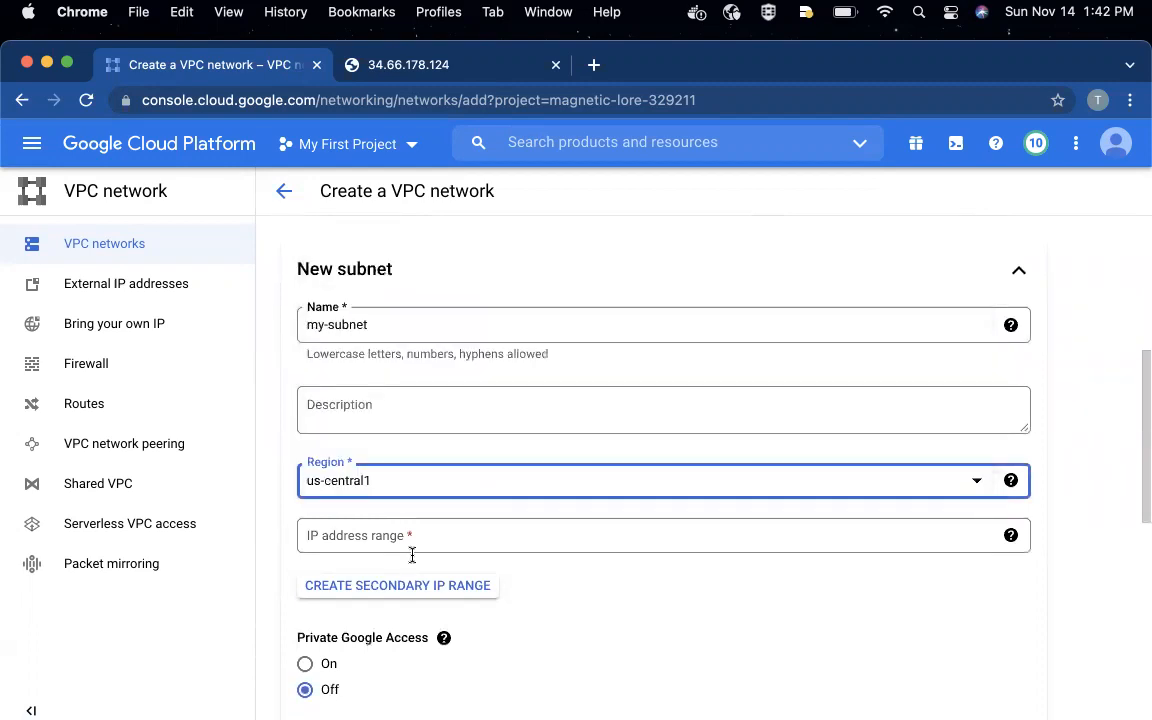
- Complete my-subnet with the IP address range 10.0.0.0/24 and create the my-vpc network
left_click(348, 538)
type("10")
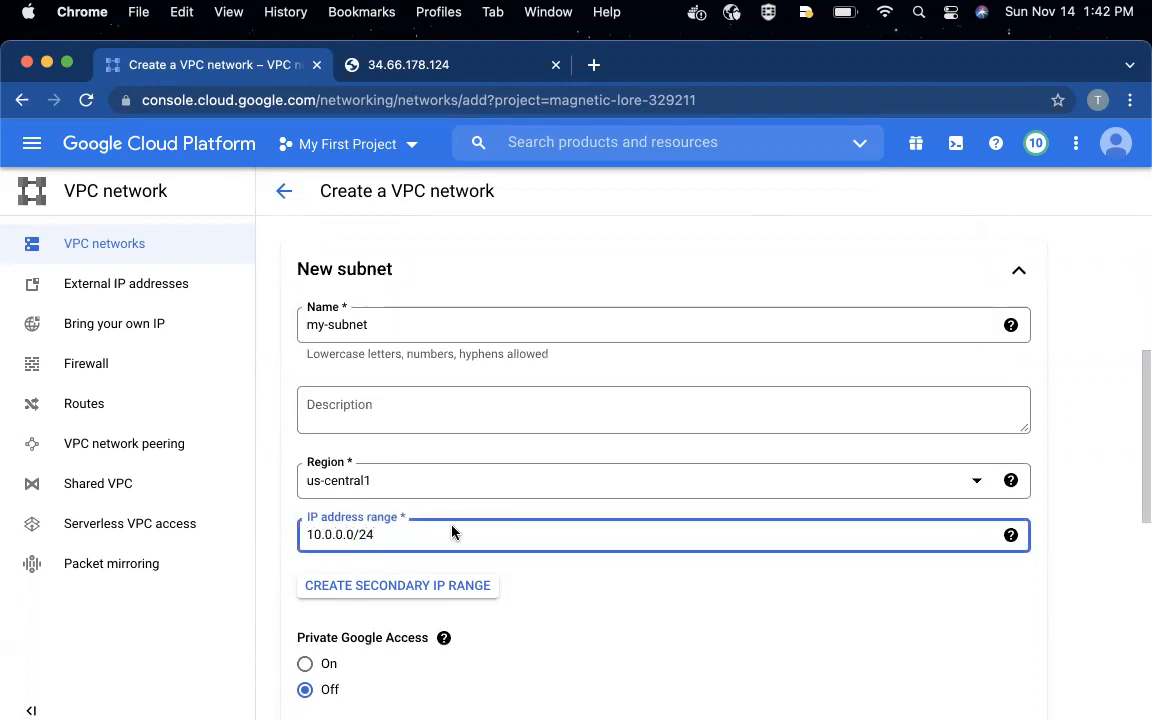
type(".0.0.0/24")
scroll(451, 532, "down", 4)
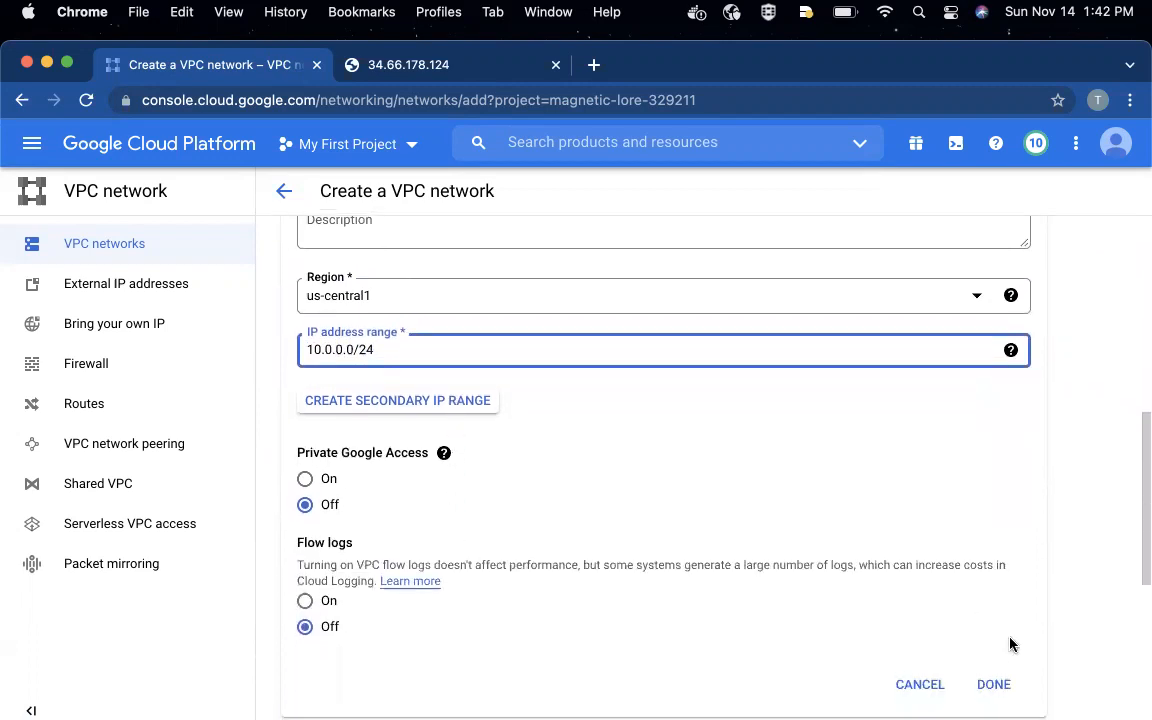
left_click(993, 684)
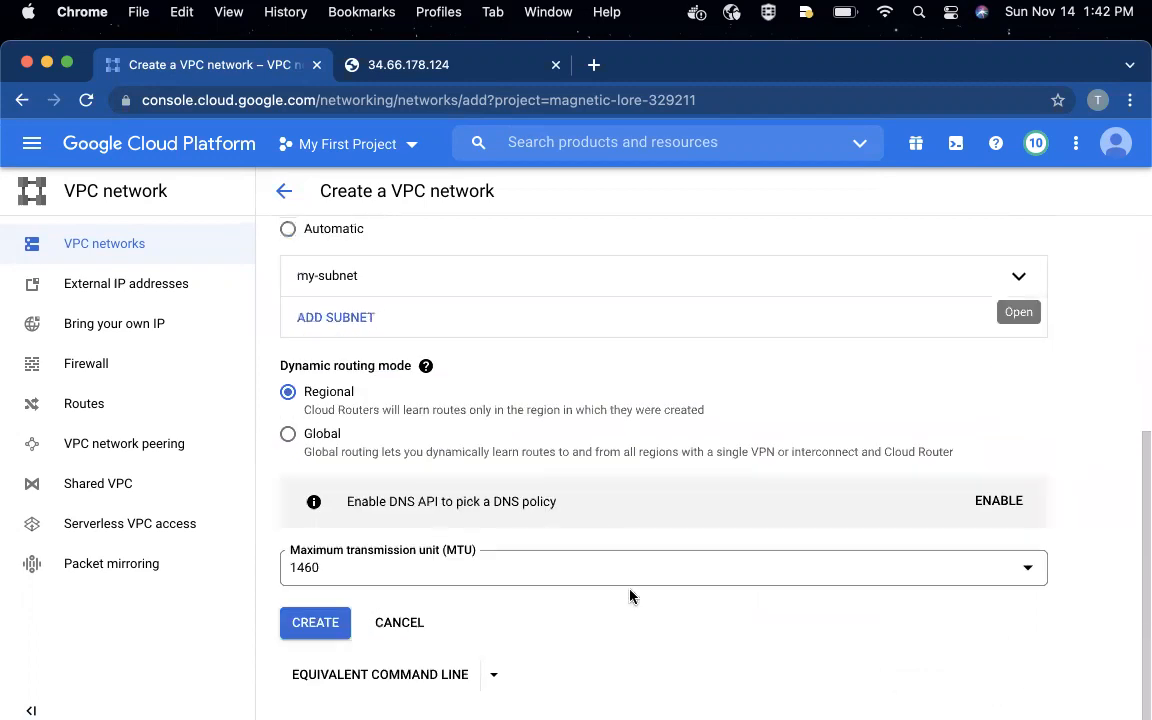
left_click(320, 620)
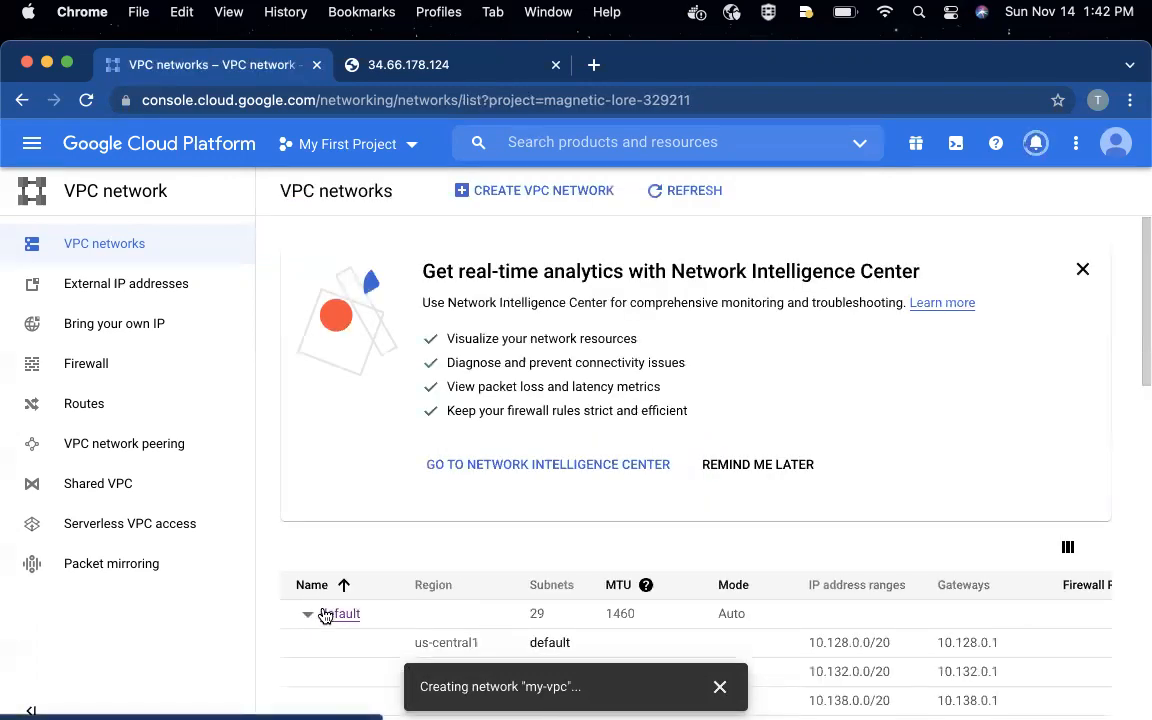
- Collapse the default network's subnet list and open the details of the my-vpc network
left_click(308, 614)
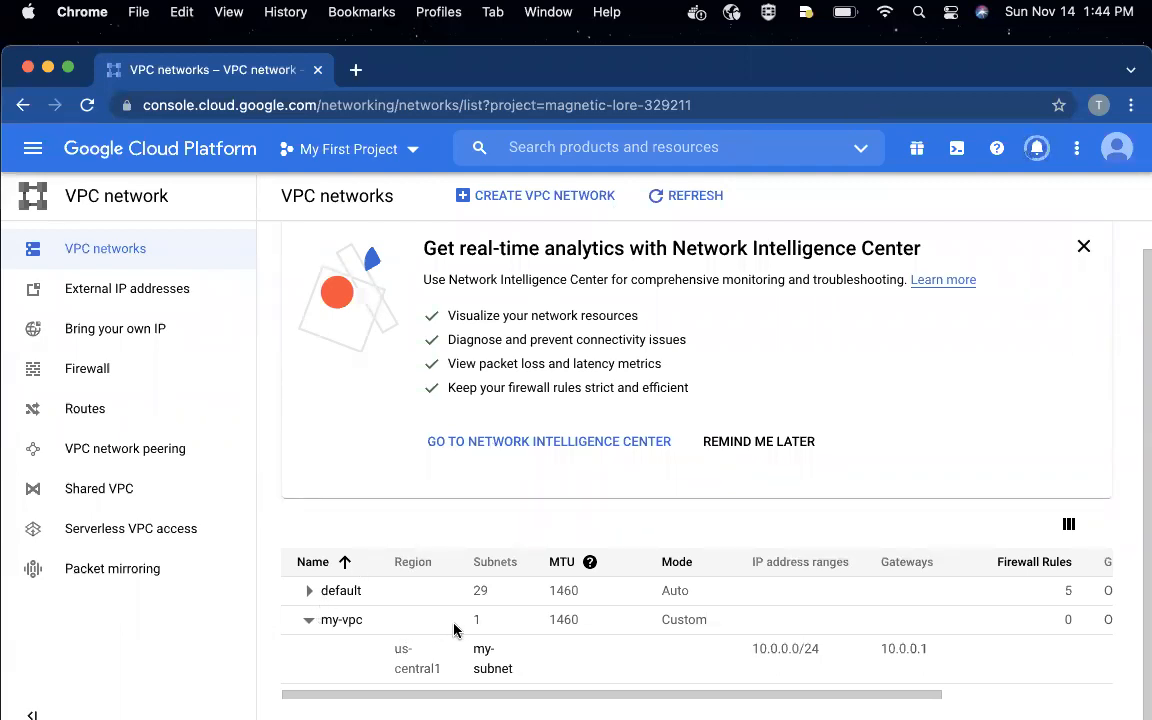
left_click(340, 620)
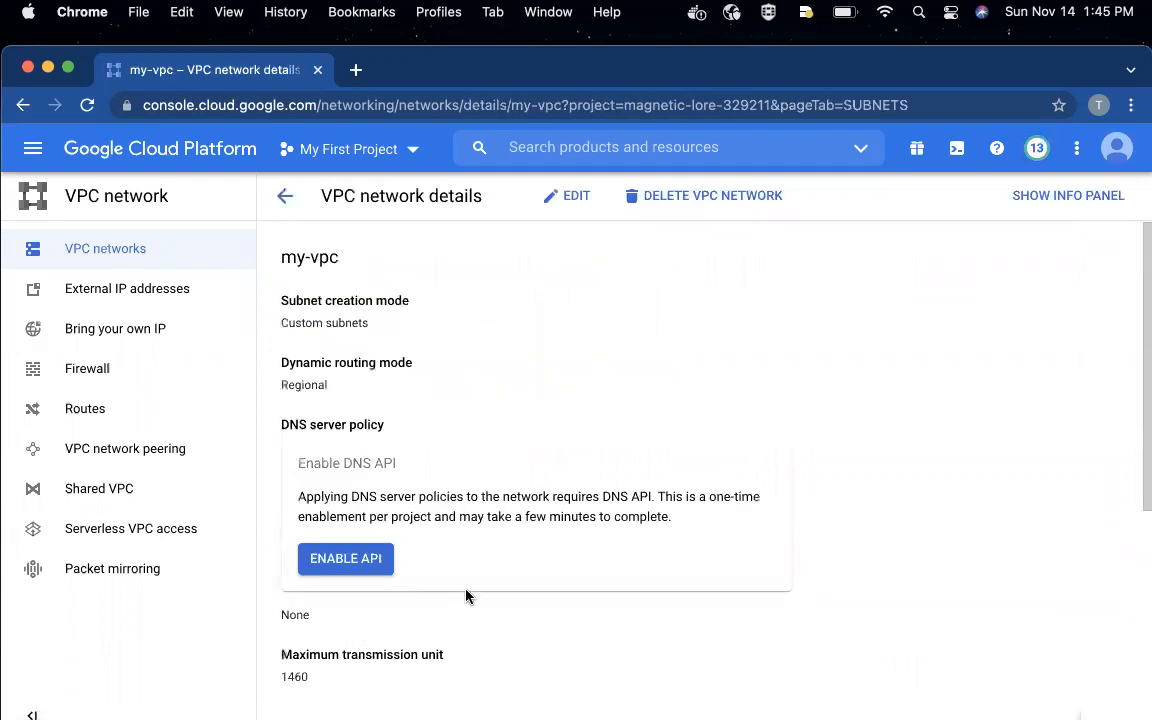
- Review the firewall rules and the routes of the my-vpc network
scroll(468, 595, "down", 5)
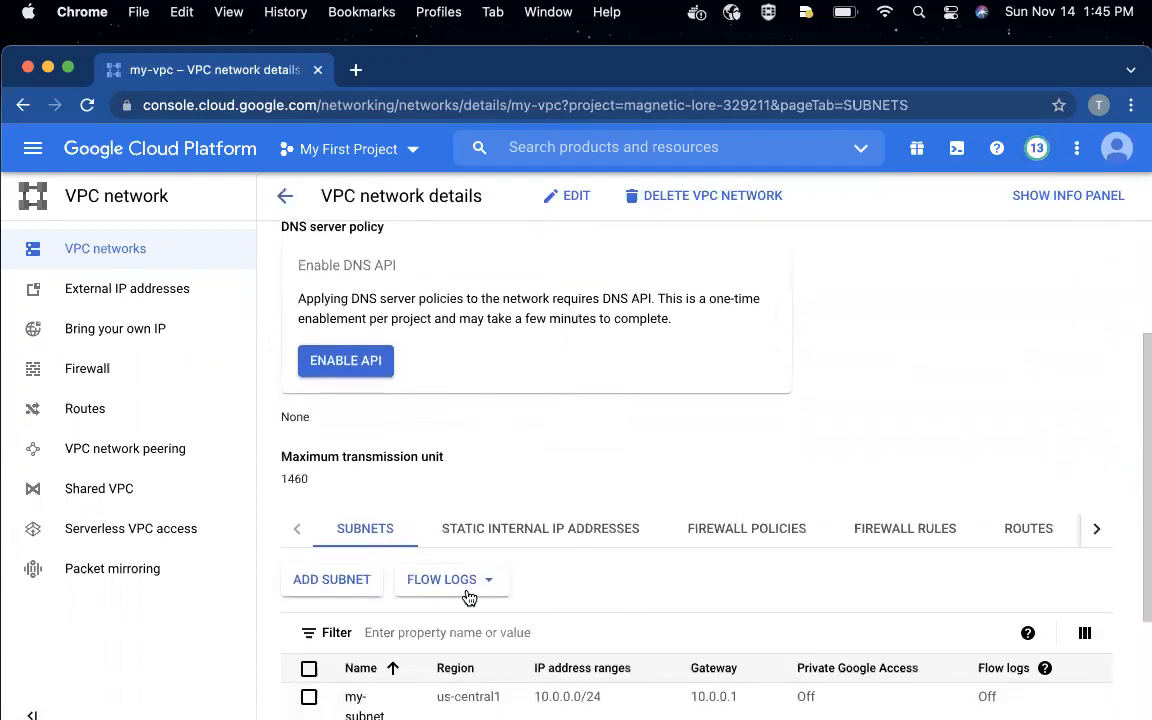
left_click(905, 530)
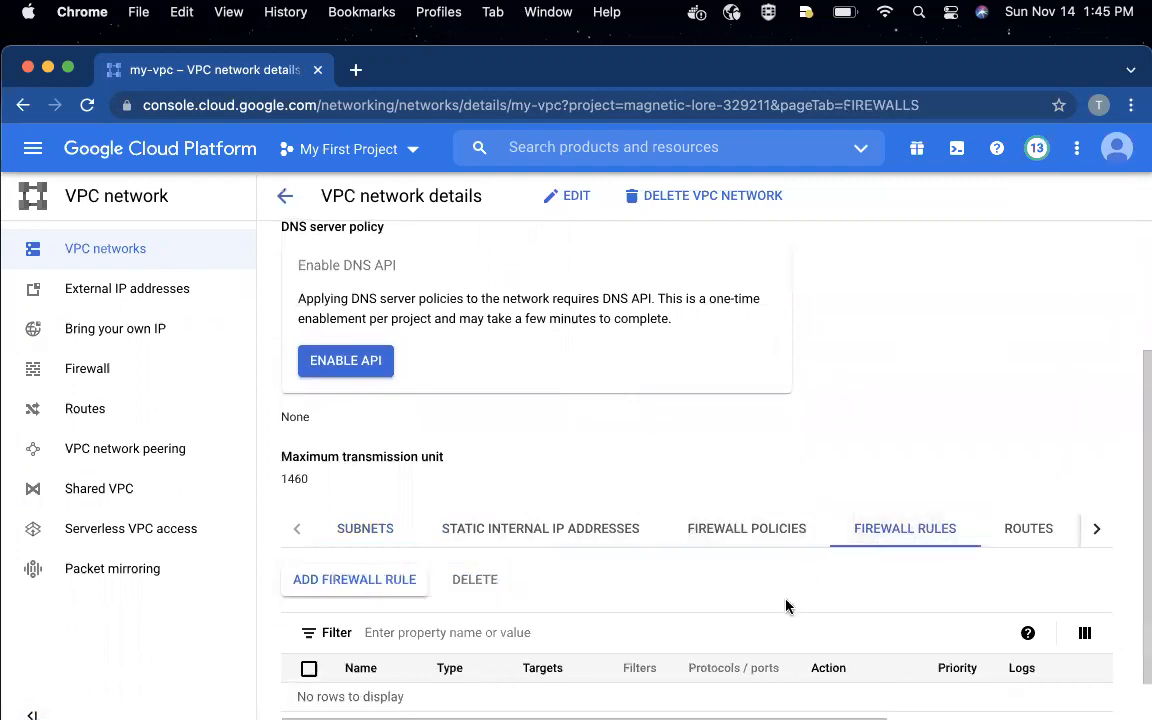
scroll(786, 605, "down", 2)
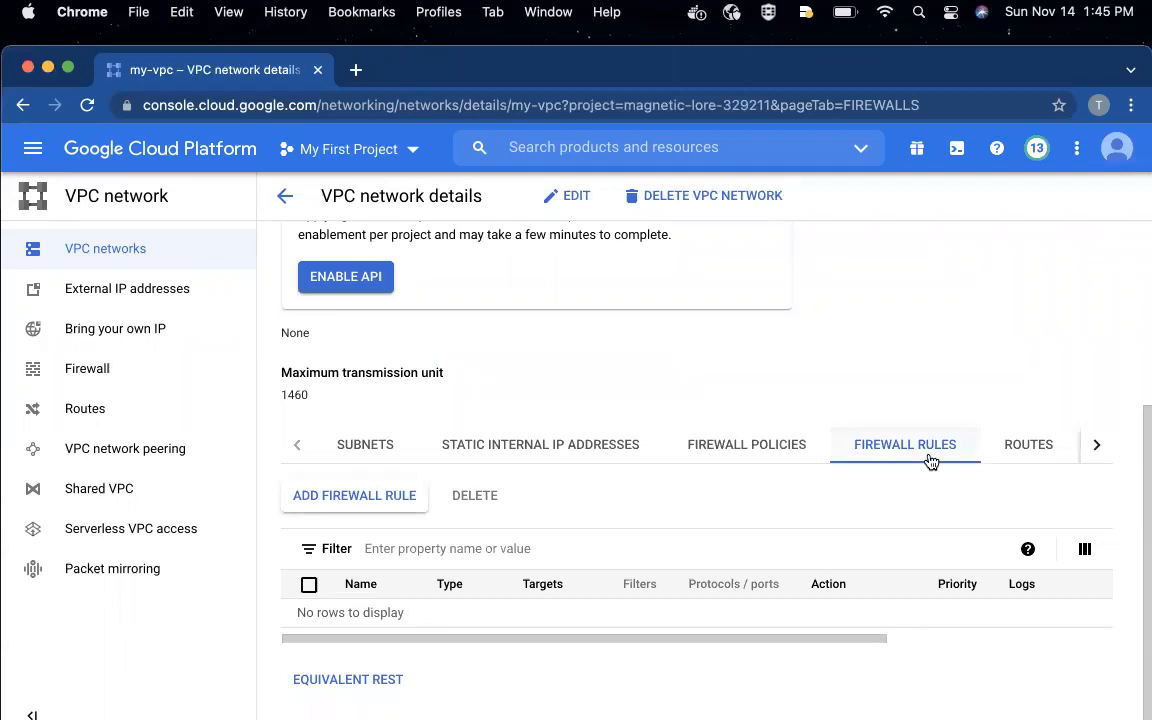
left_click(1028, 446)
scroll(796, 555, "down", 1)
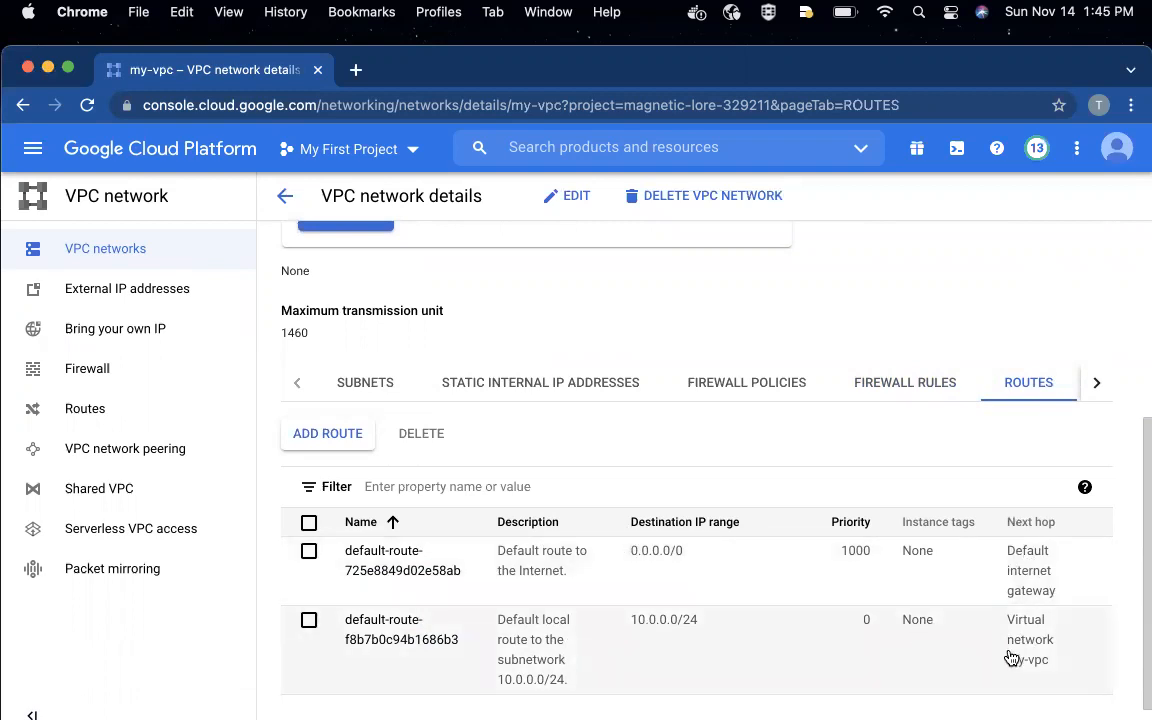
- Return to the list of VPC networks and collapse the subnet lists of the default and my-vpc networks
left_click(278, 203)
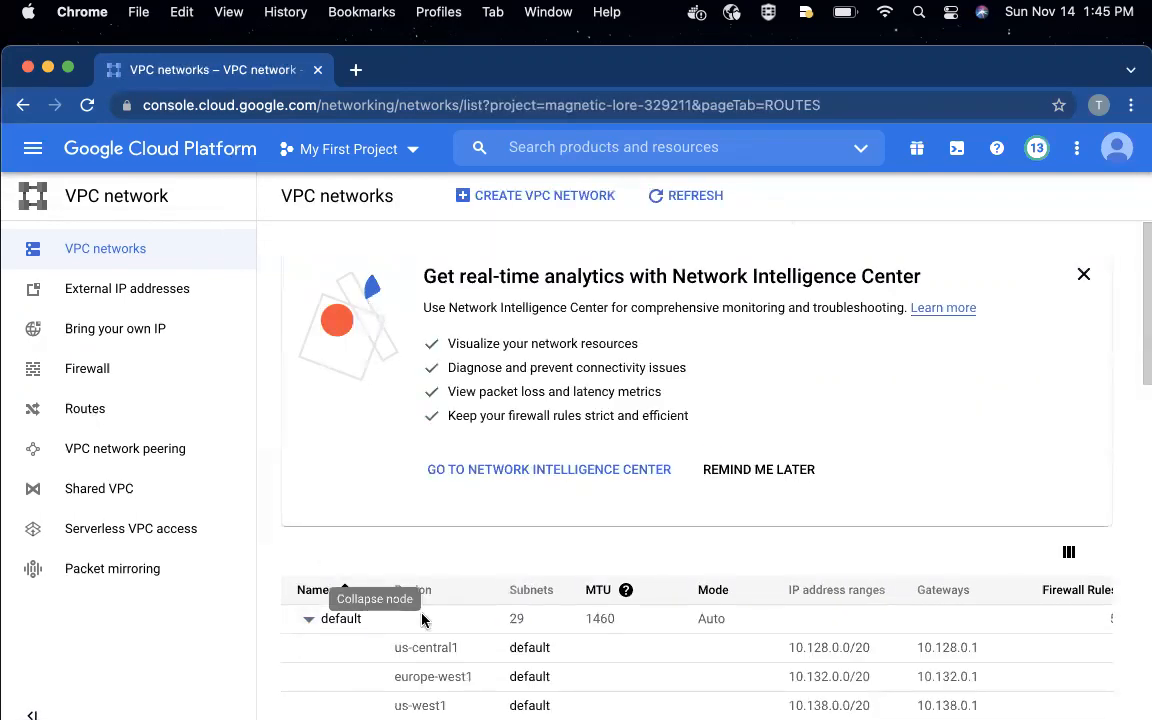
scroll(488, 578, "down", 3)
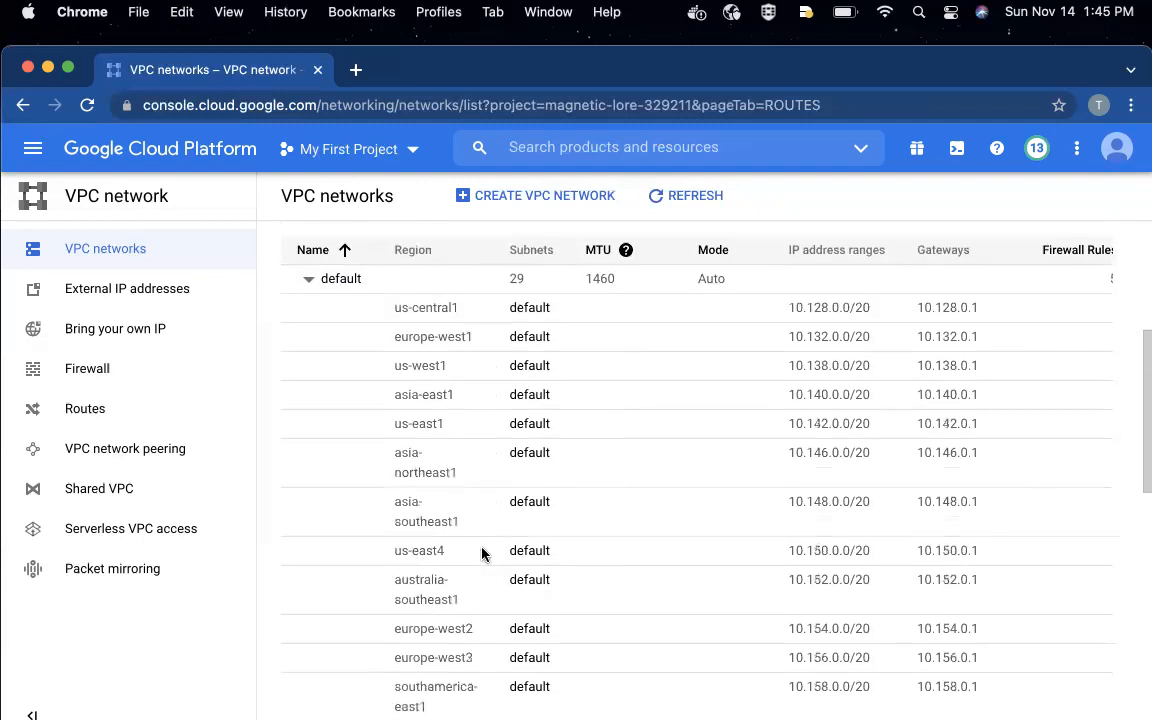
left_click(309, 281)
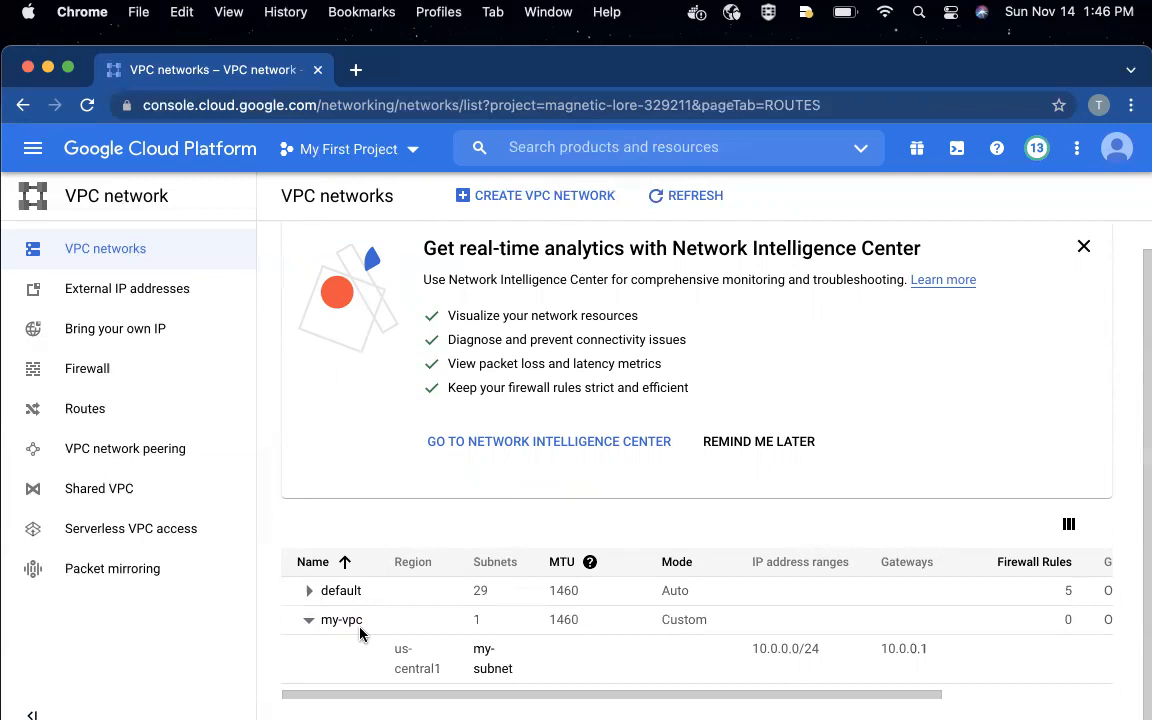
left_click(309, 620)
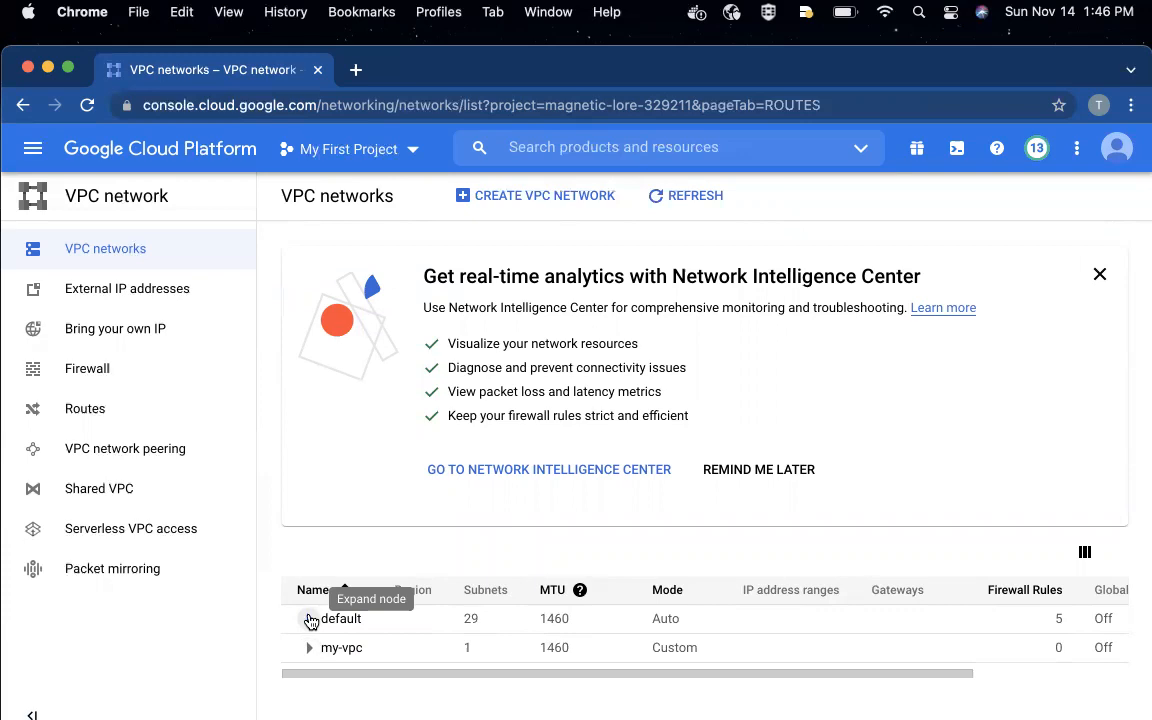
- Switch to the GitHub browser window and read the Shared VPC section of the cloud-engineer-course 3.5.1 README
key("ctrl+Up")
left_click(788, 314)
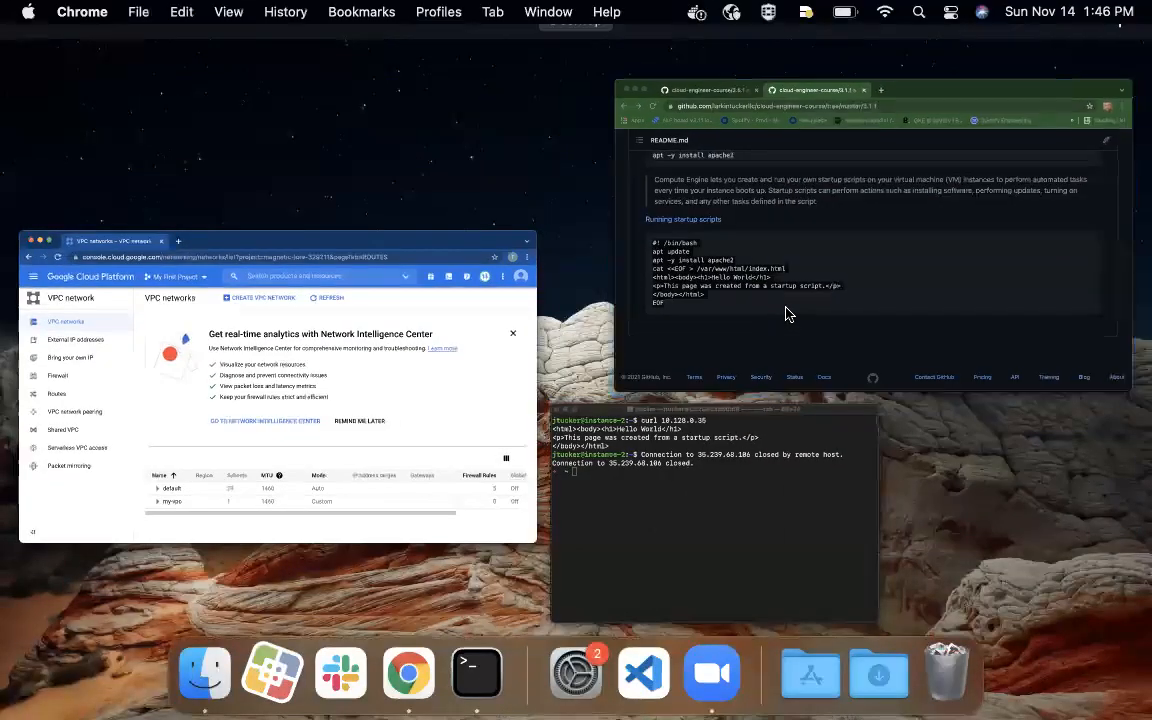
left_click(220, 125)
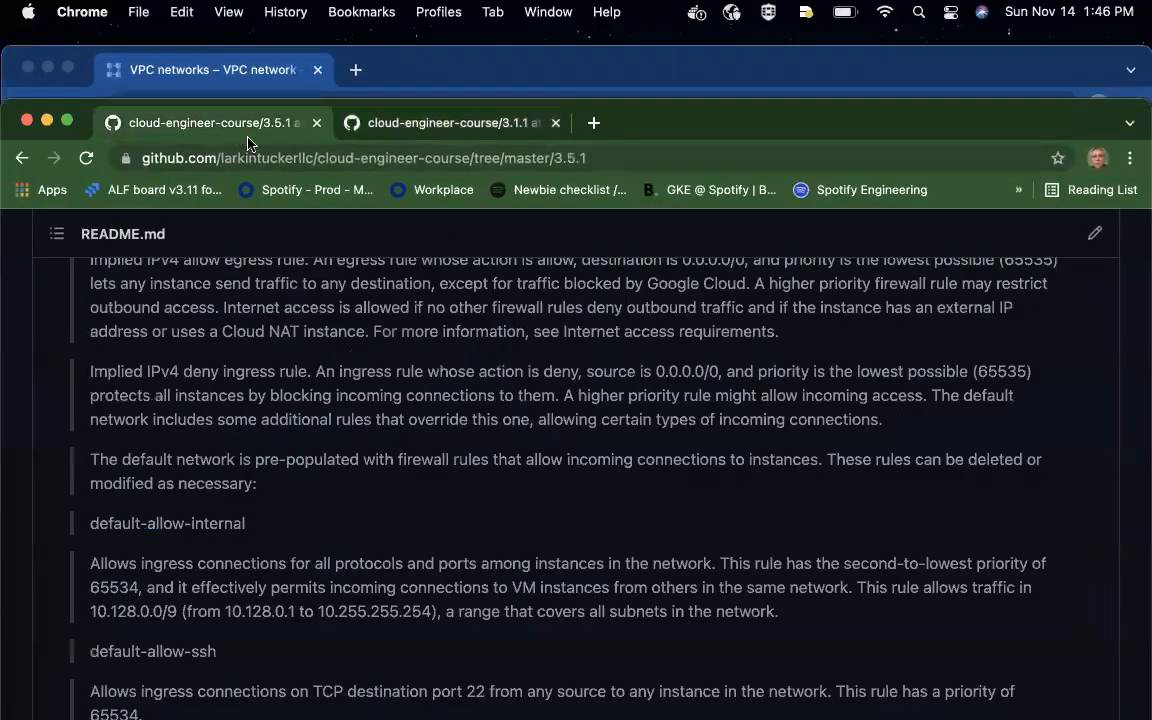
scroll(378, 330, "down", 10)
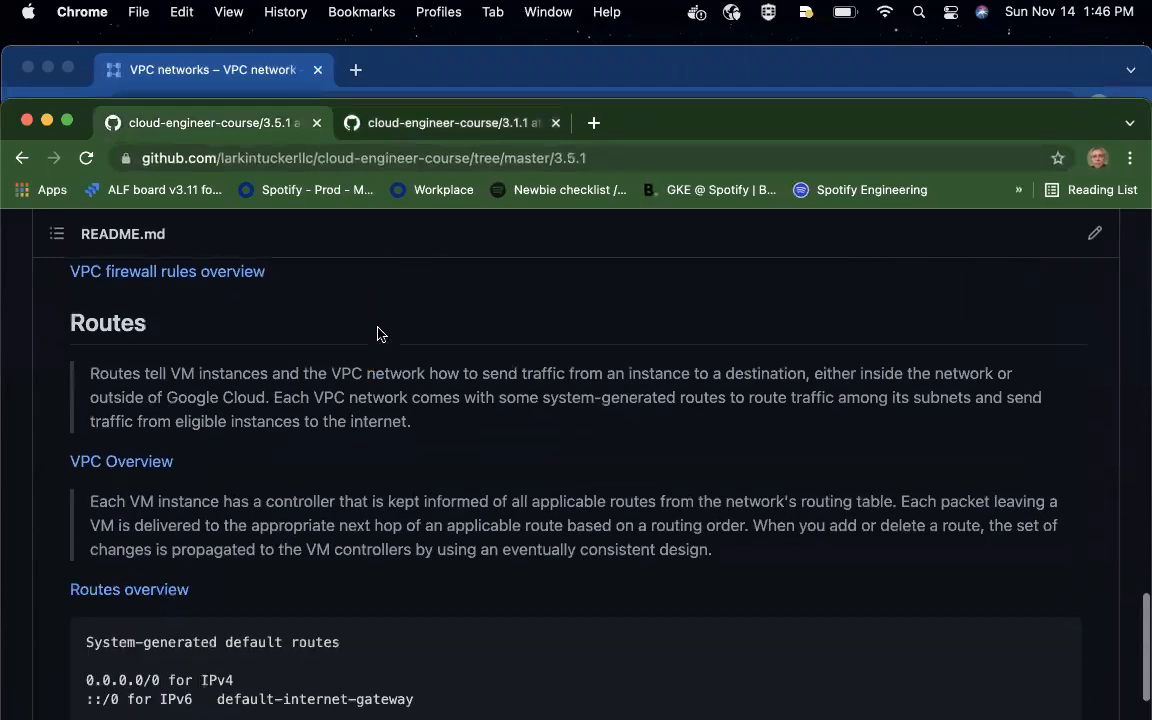
scroll(378, 333, "down", 5)
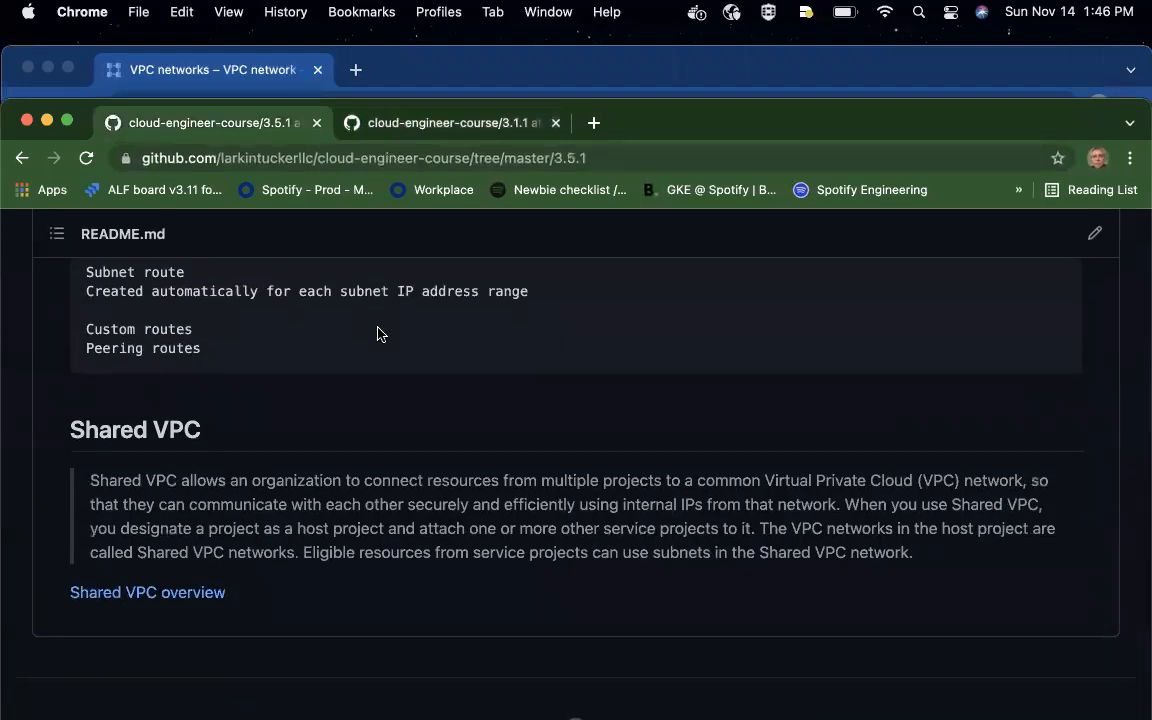